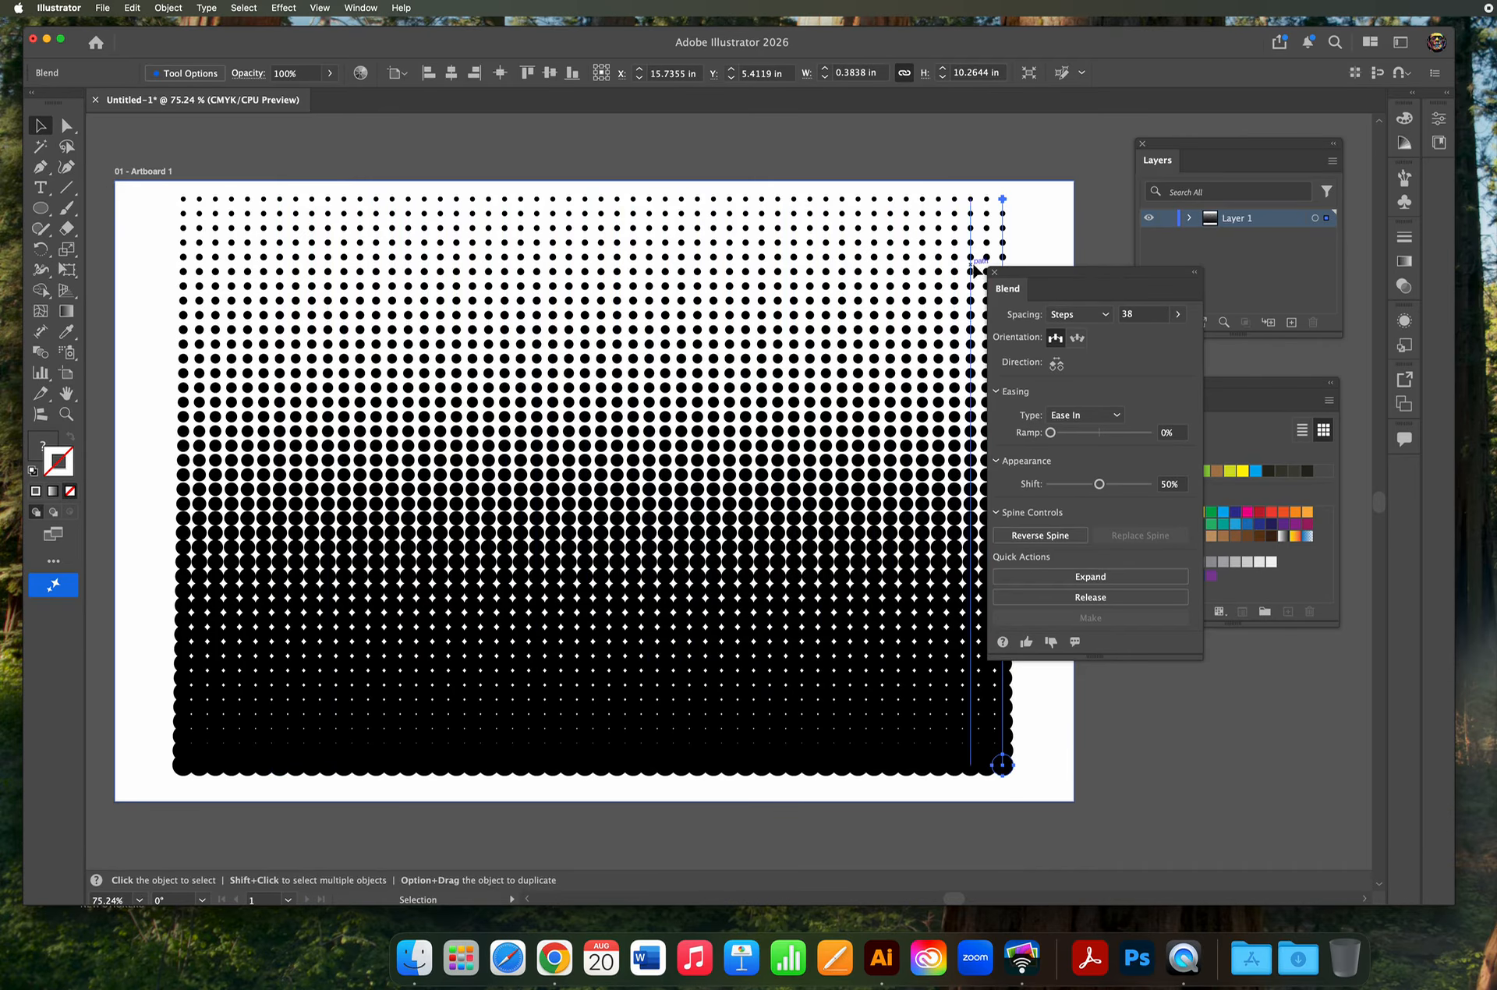
Try to select the top row of circles with the Direct Selection tool and recolour them yellow.
drag(1017, 273, 1139, 519)
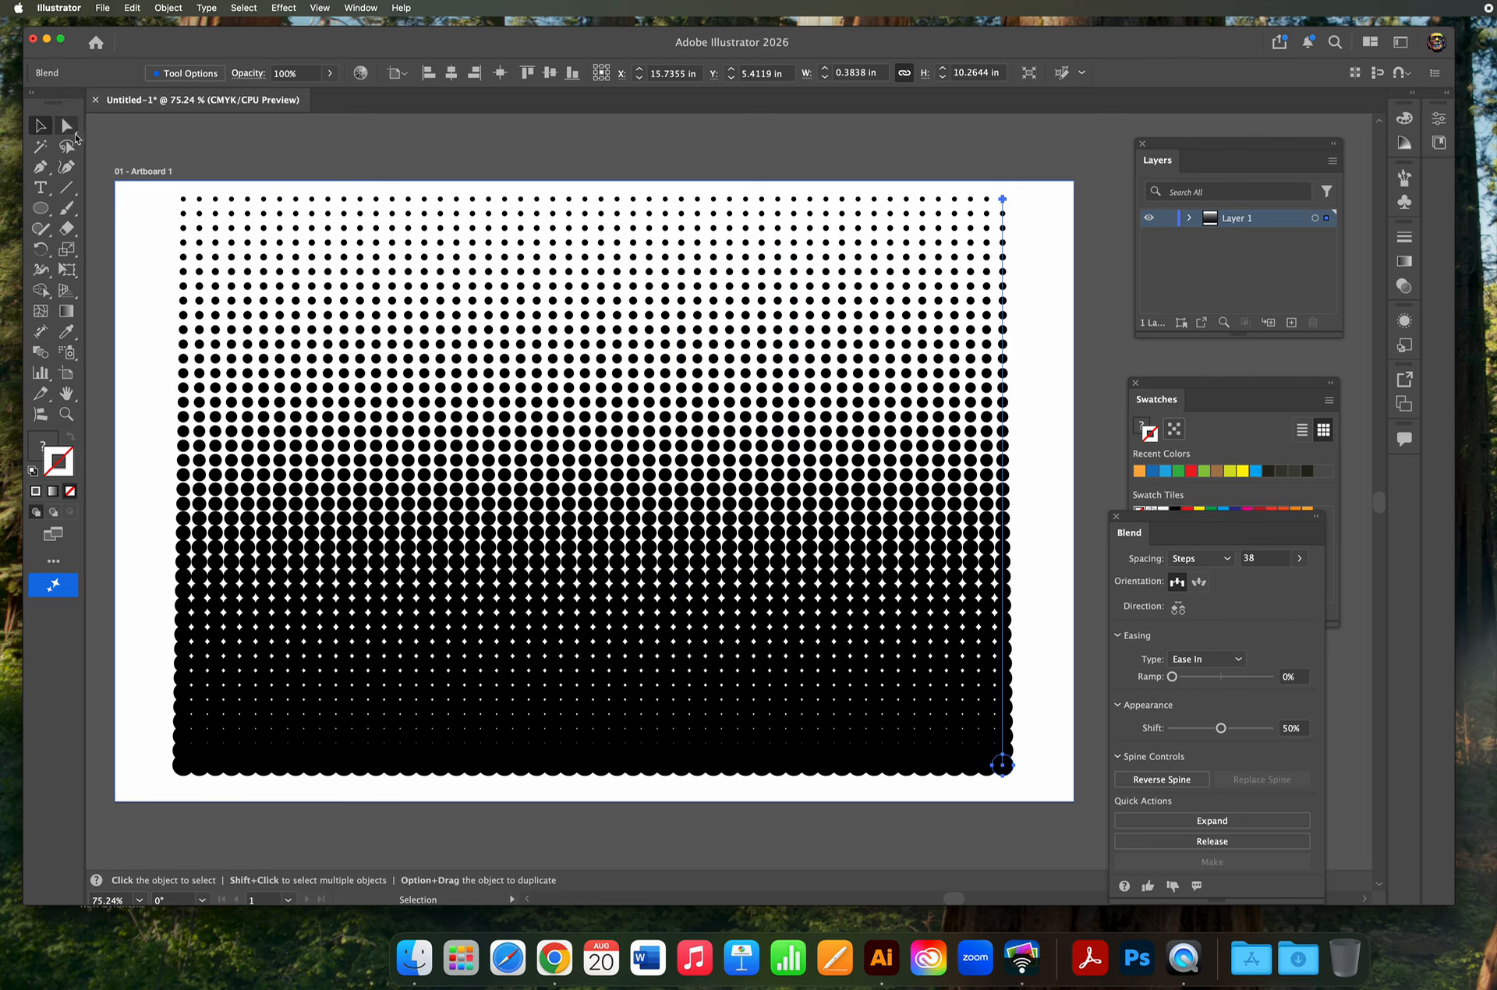
click(68, 127)
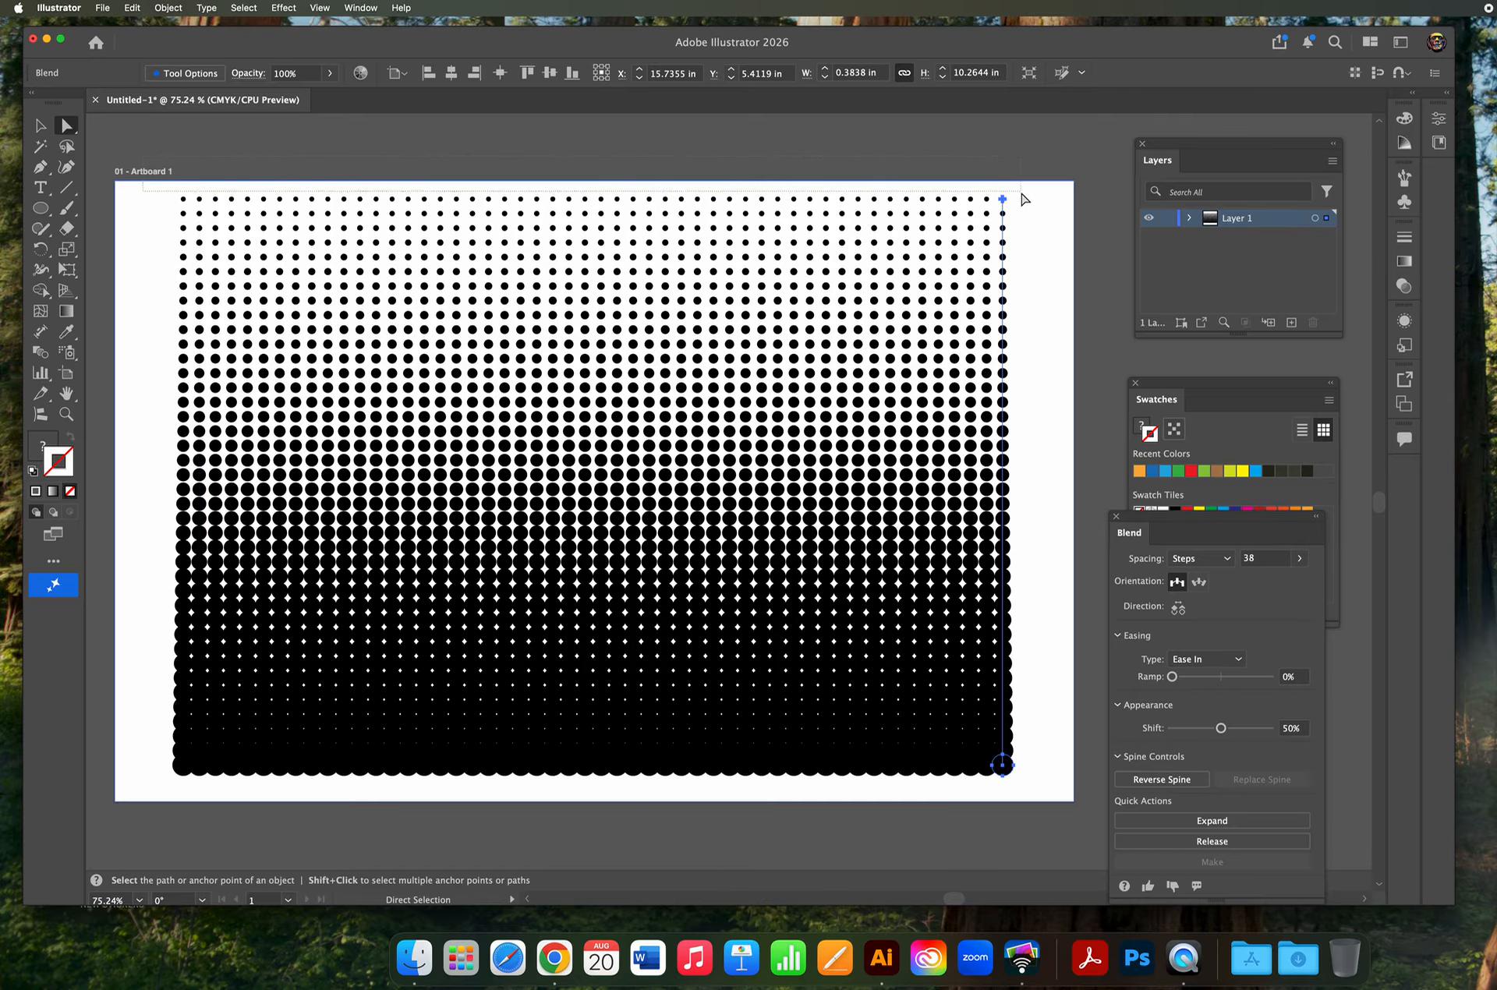
drag(1023, 199, 1018, 202)
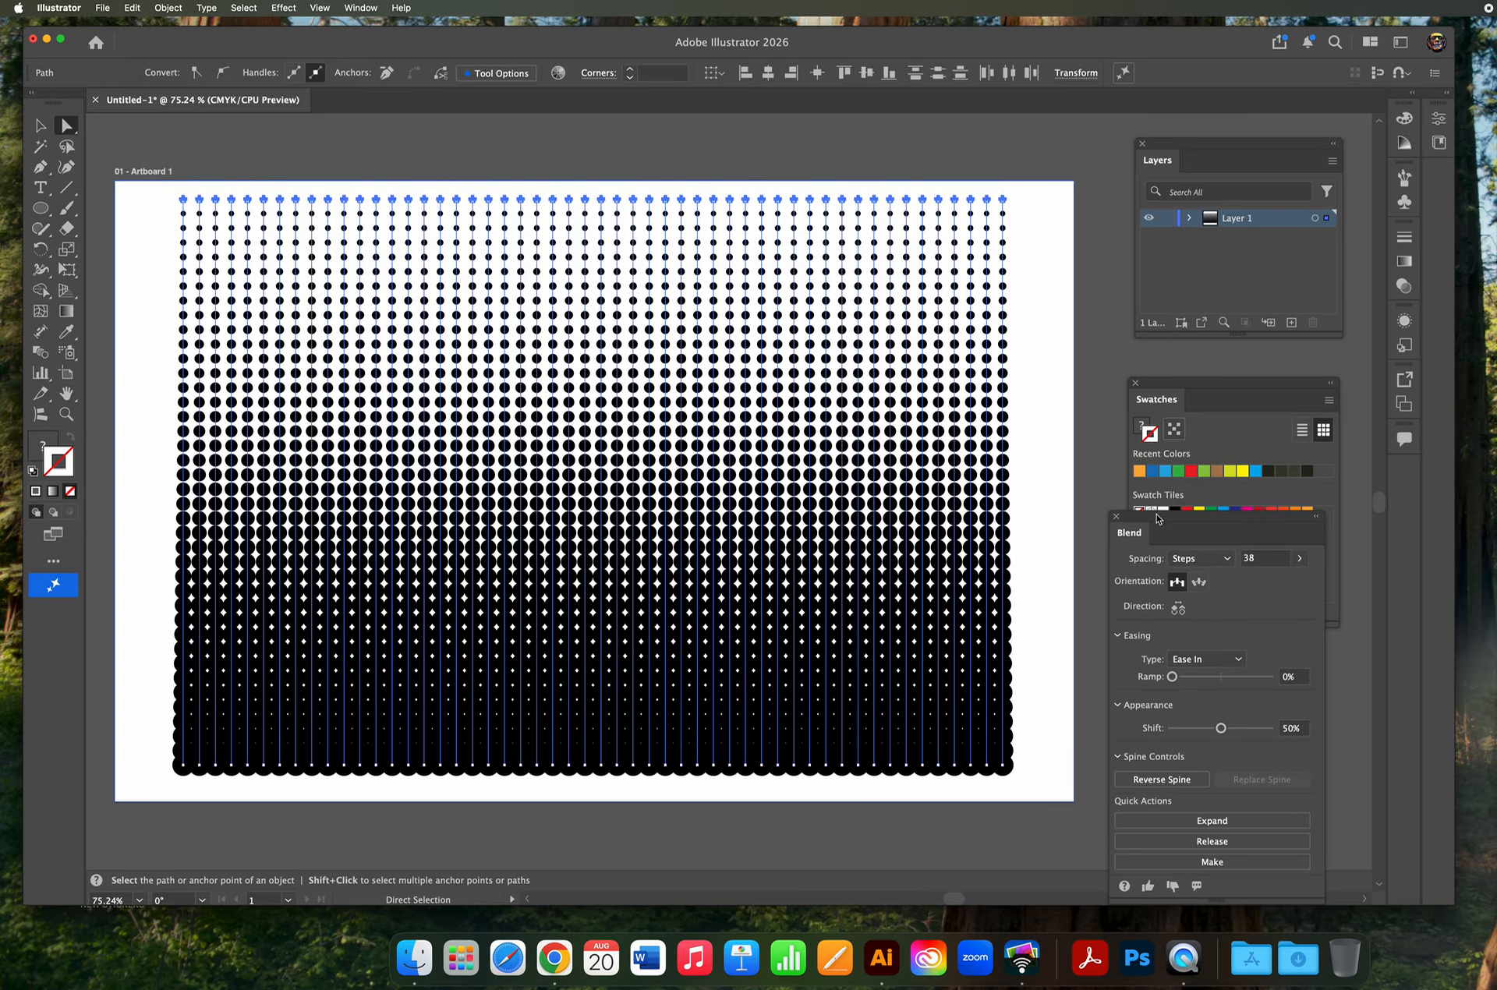
drag(1158, 518, 1086, 679)
click(1200, 514)
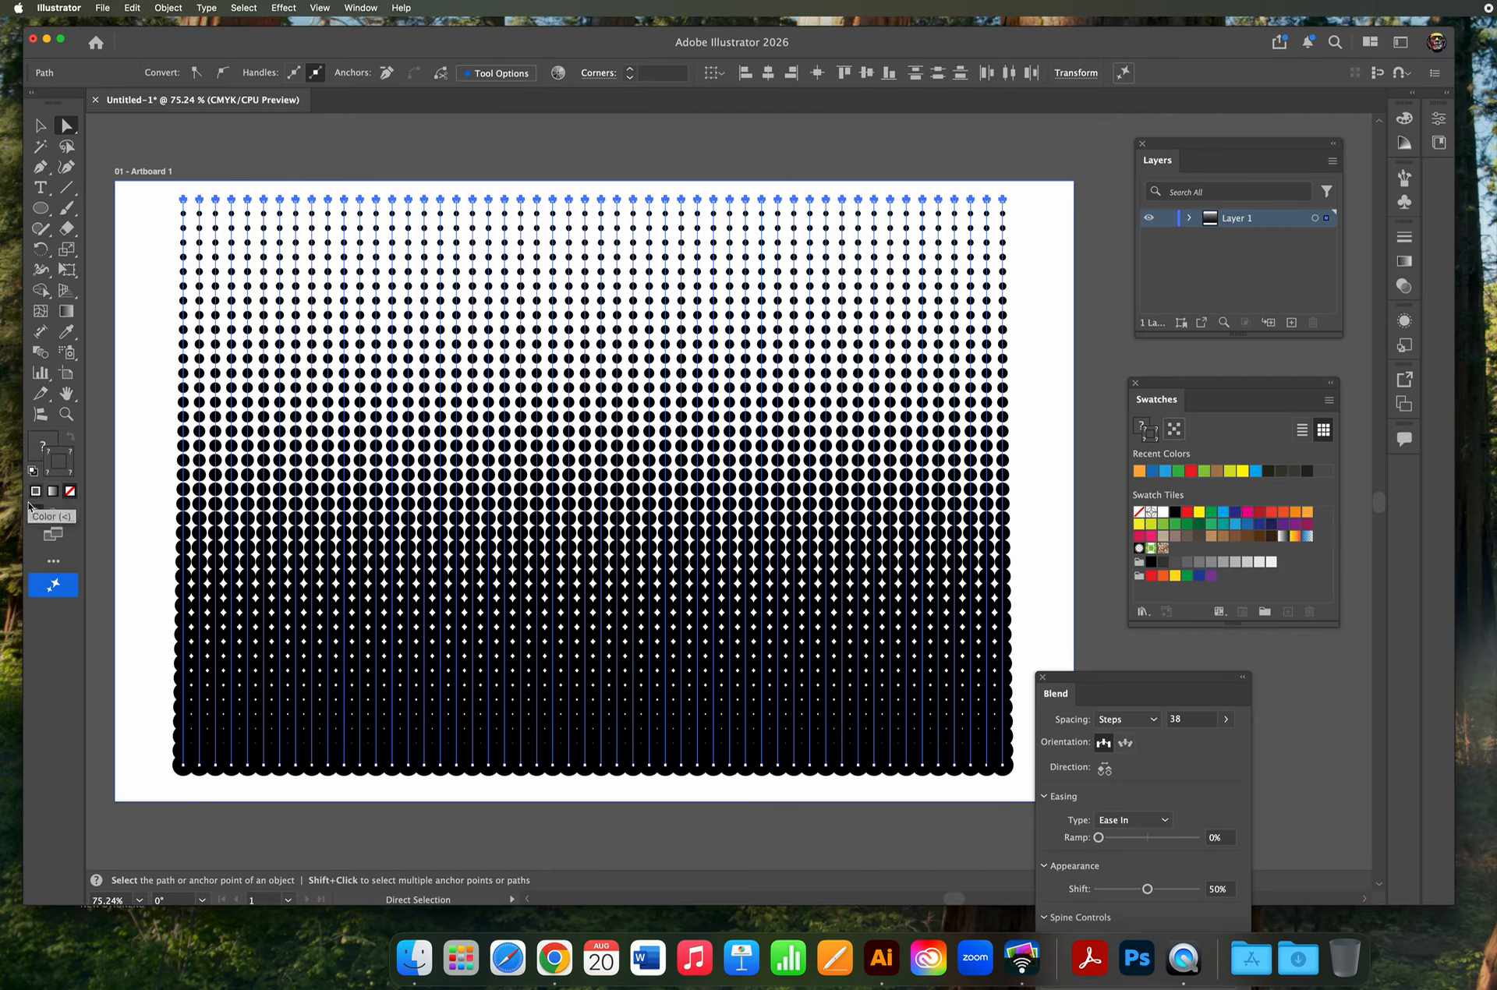
click(45, 447)
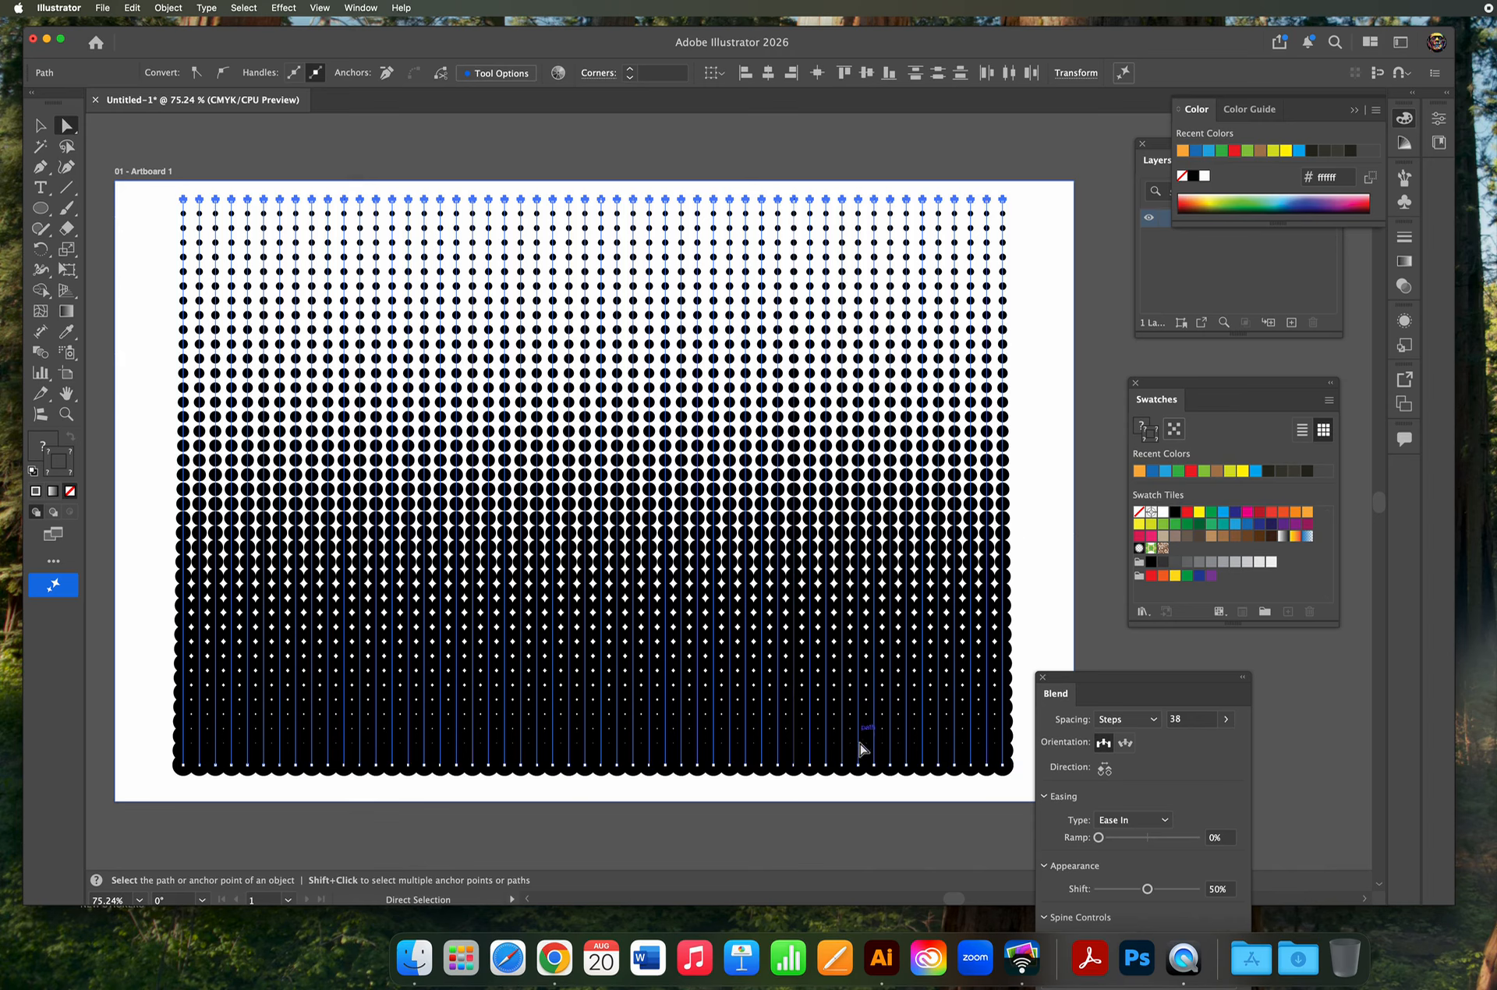
click(150, 203)
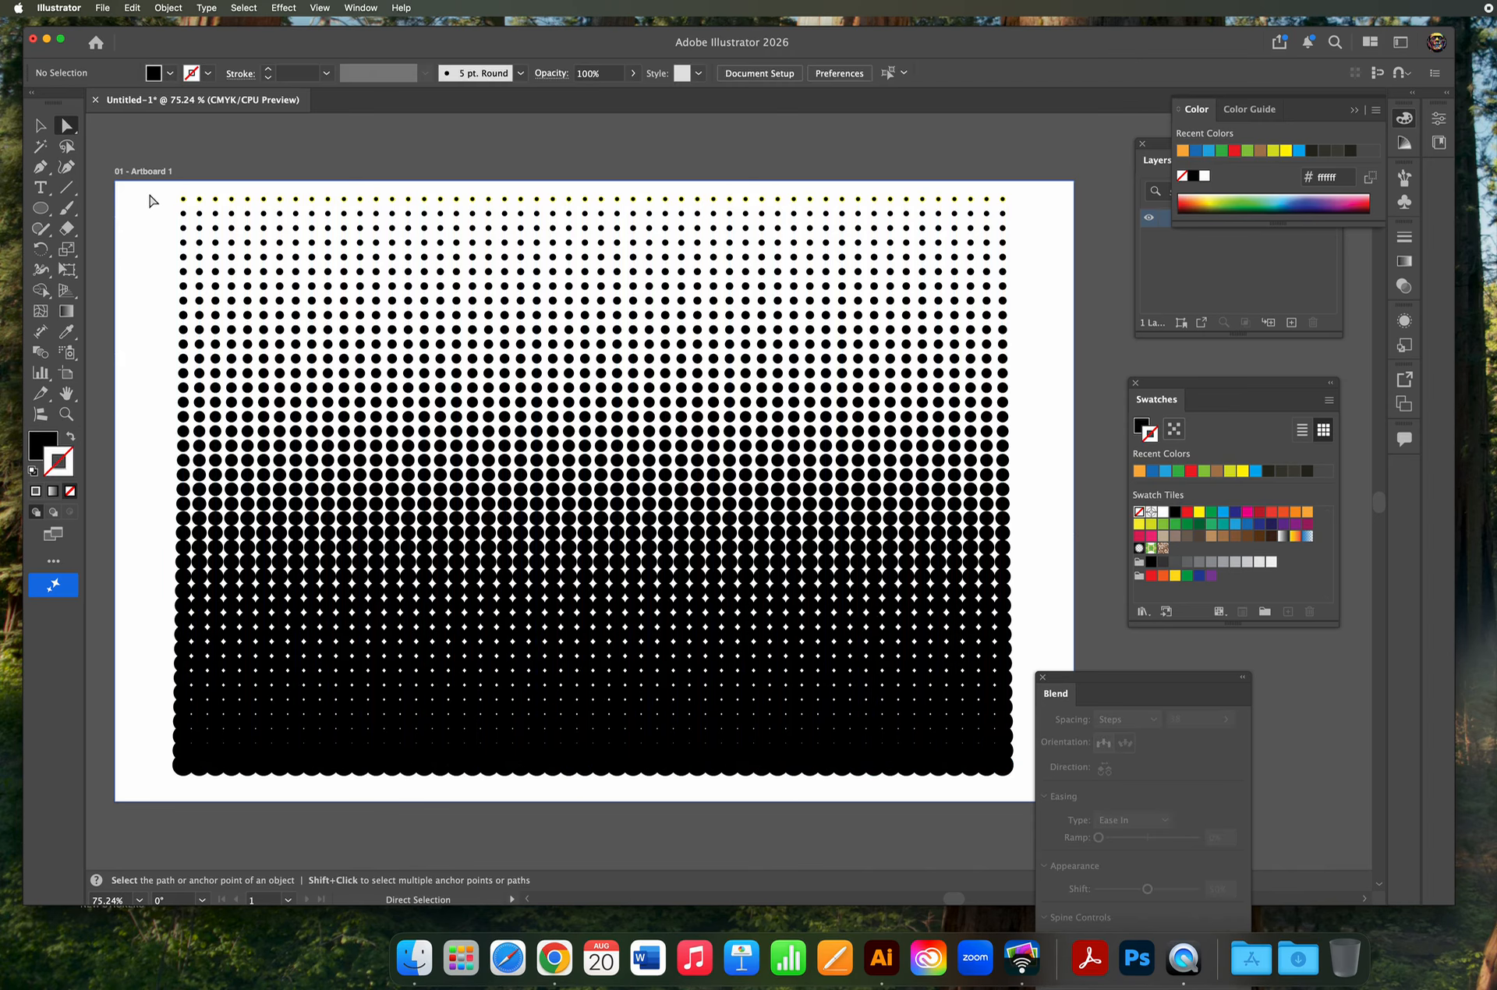
key(super+a)
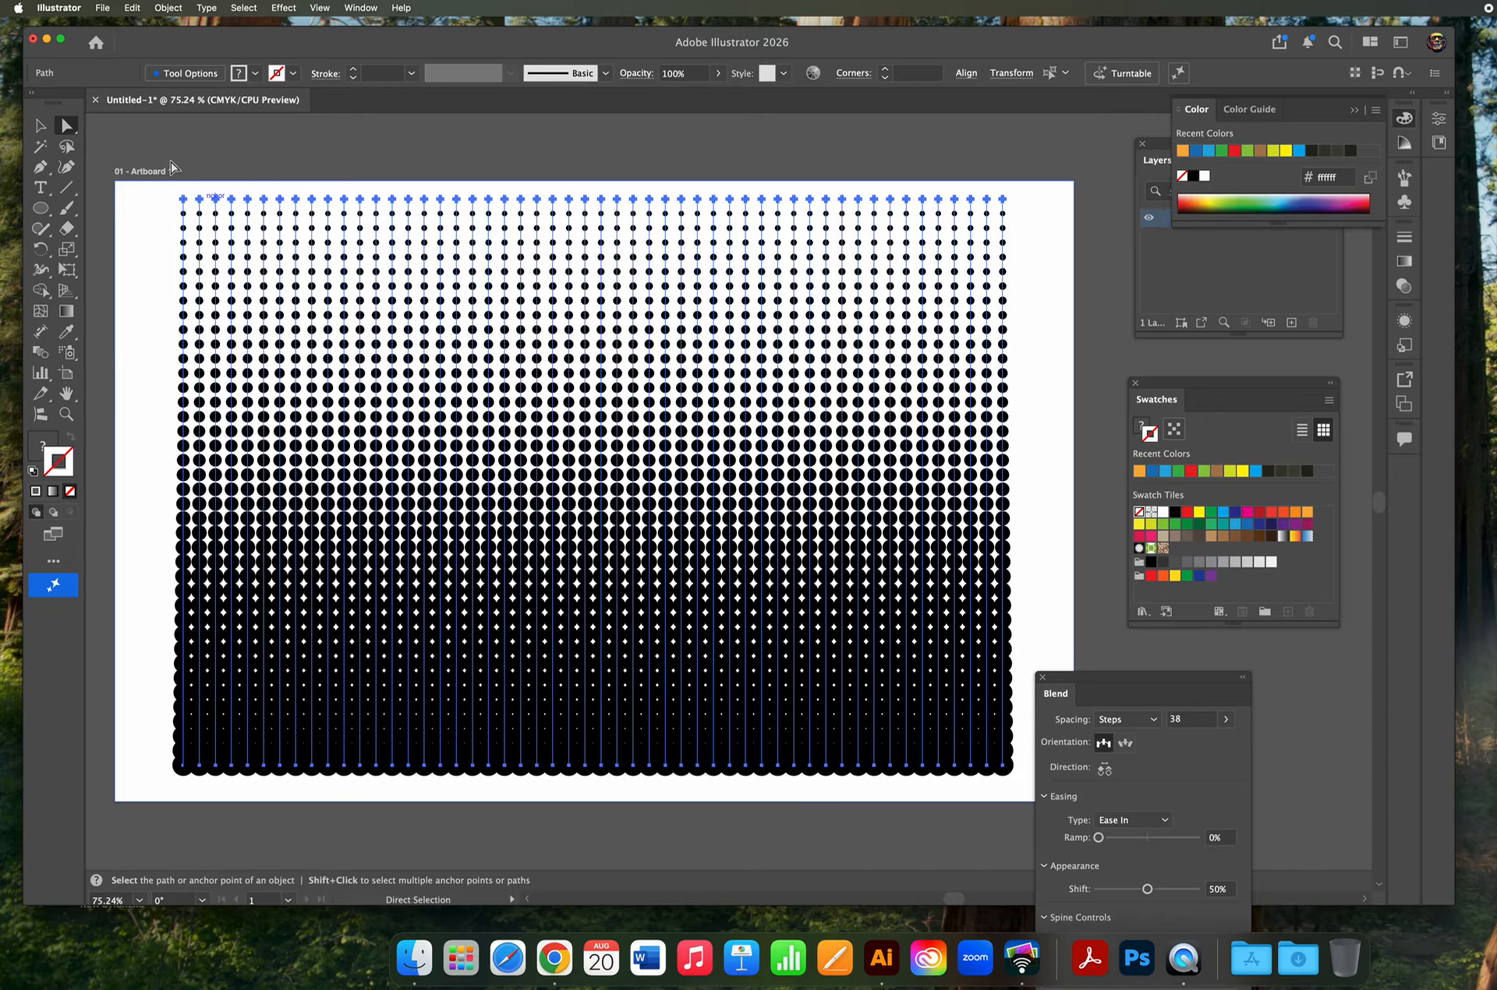
click(730, 168)
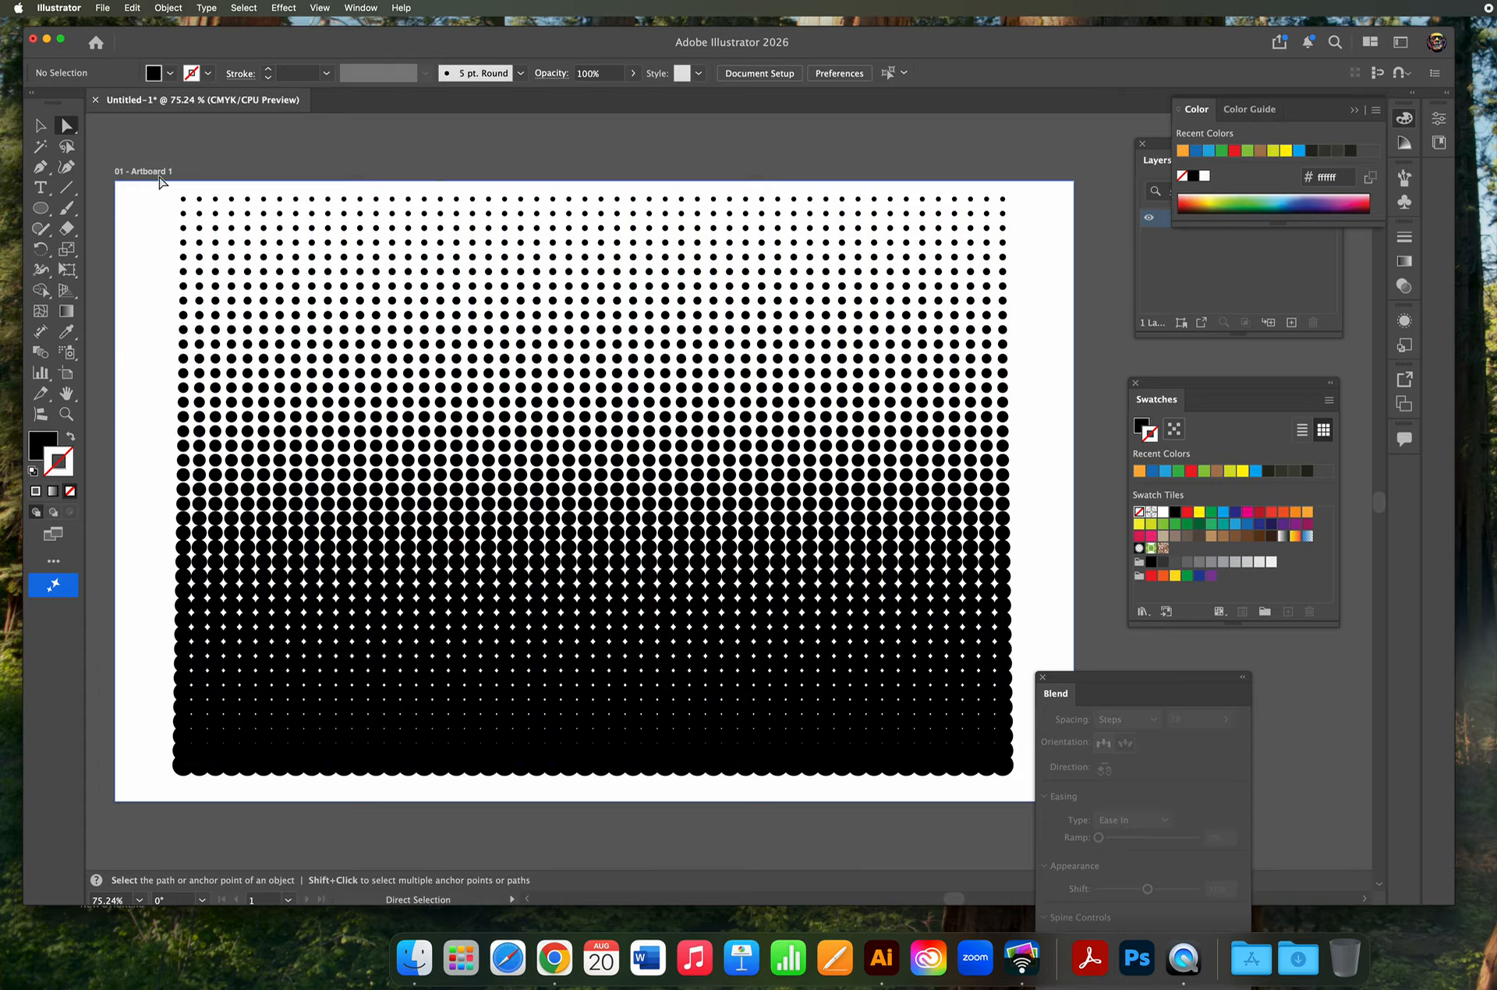
Directly select only the small circles in the top row and fill them with yellow.
click(1013, 201)
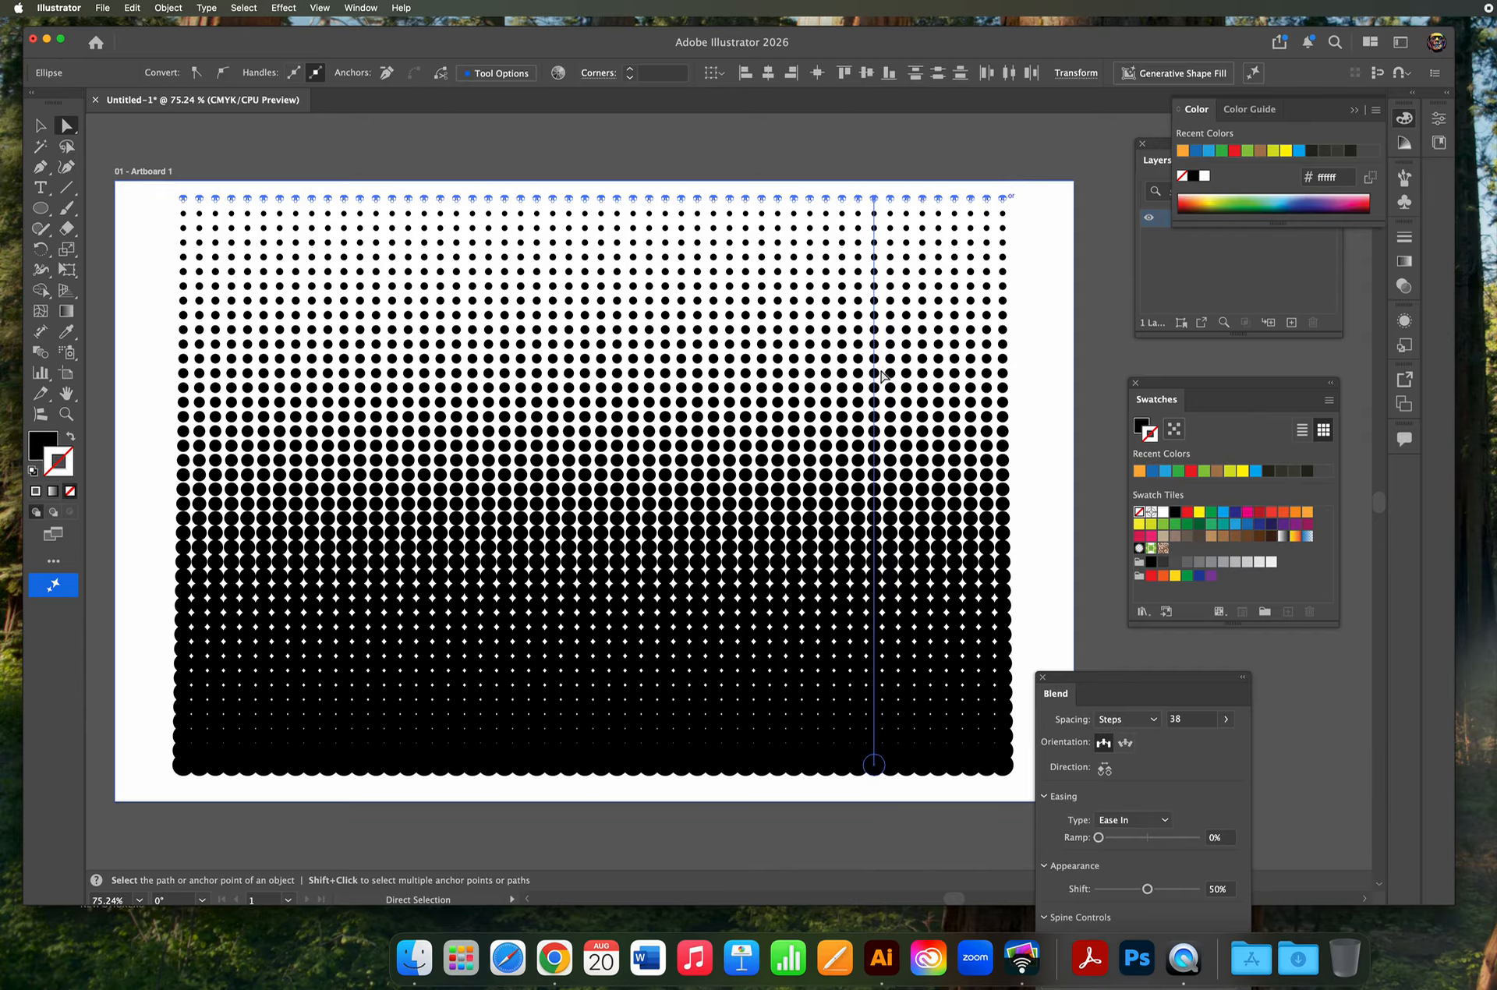
click(39, 447)
click(1198, 519)
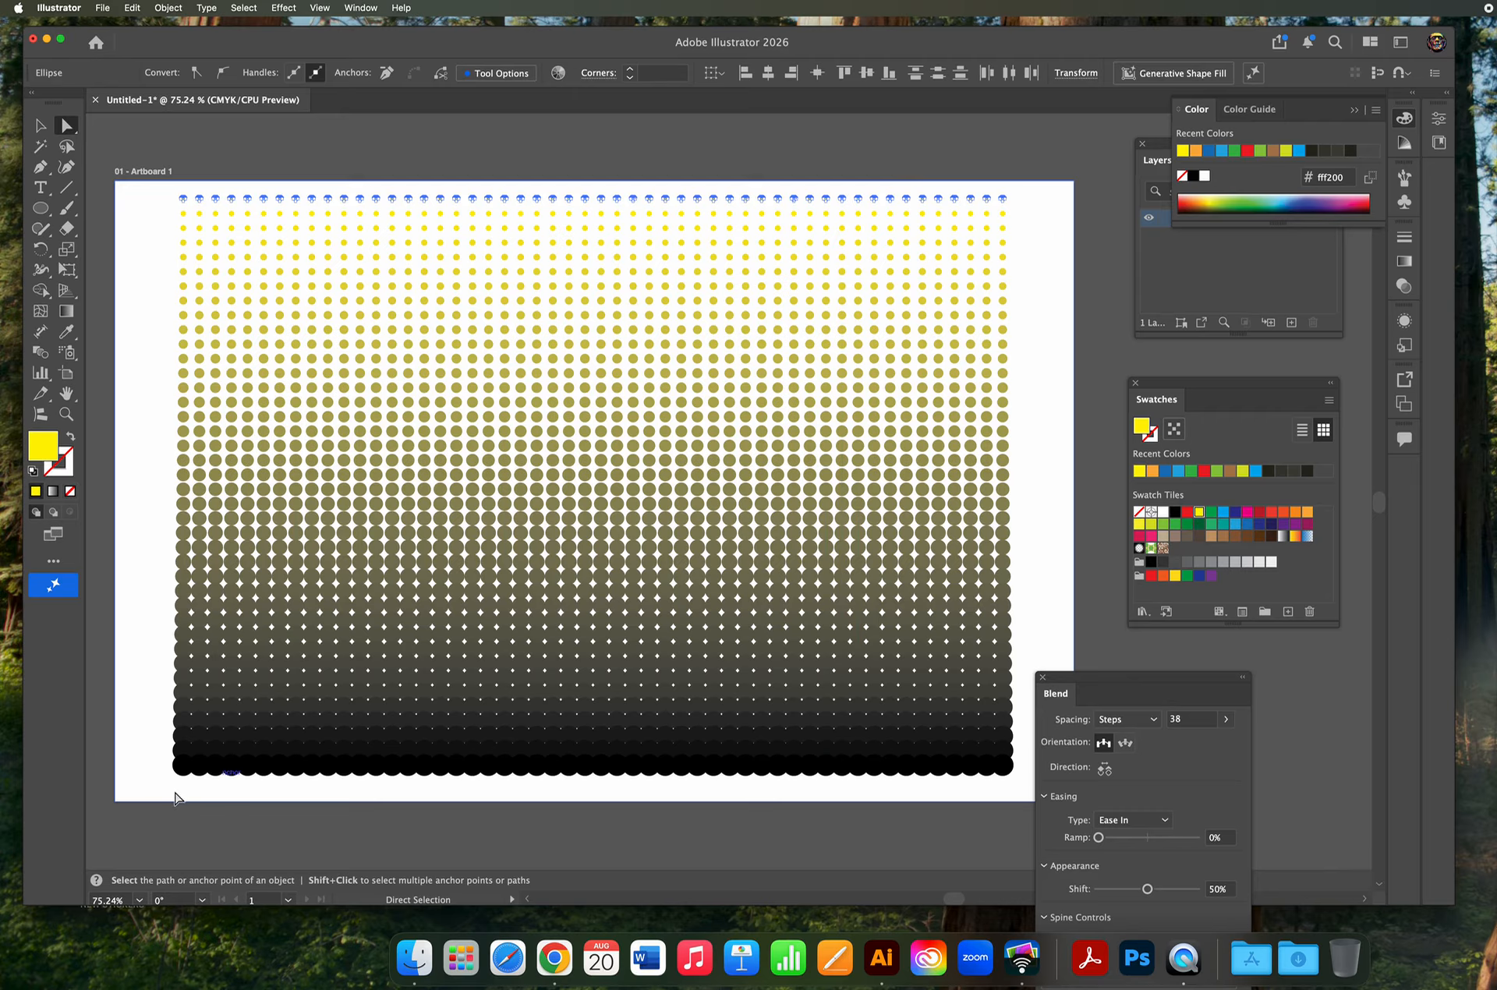
Directly select the large circles in the bottom row, fill them with red, and deselect everything.
drag(187, 795, 1023, 781)
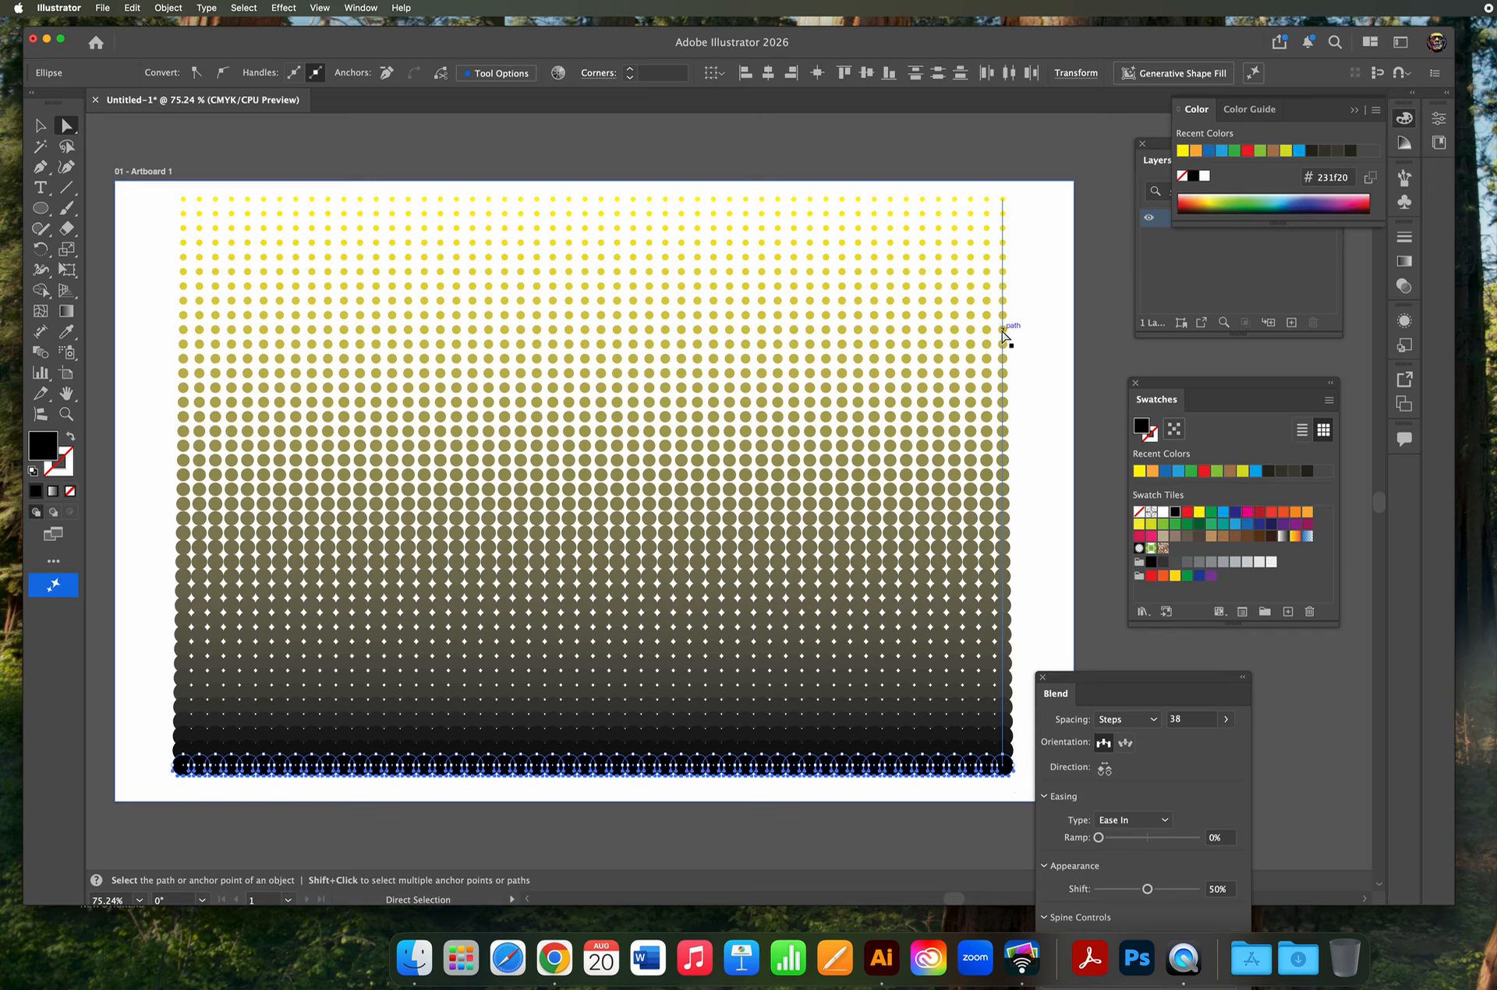
click(1186, 514)
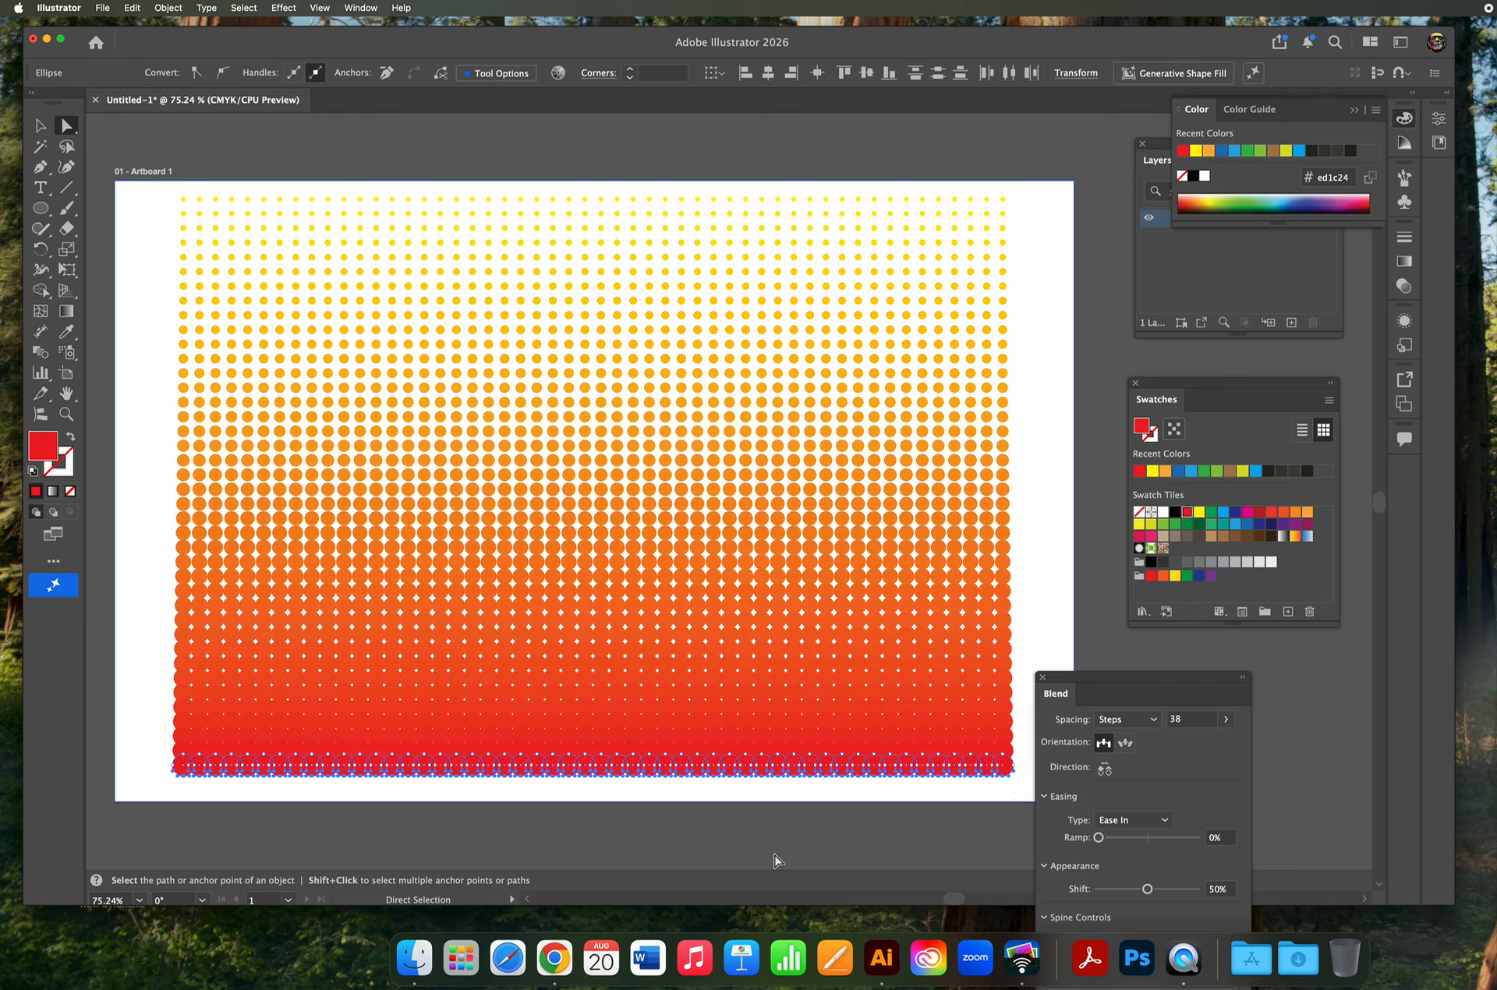
click(40, 126)
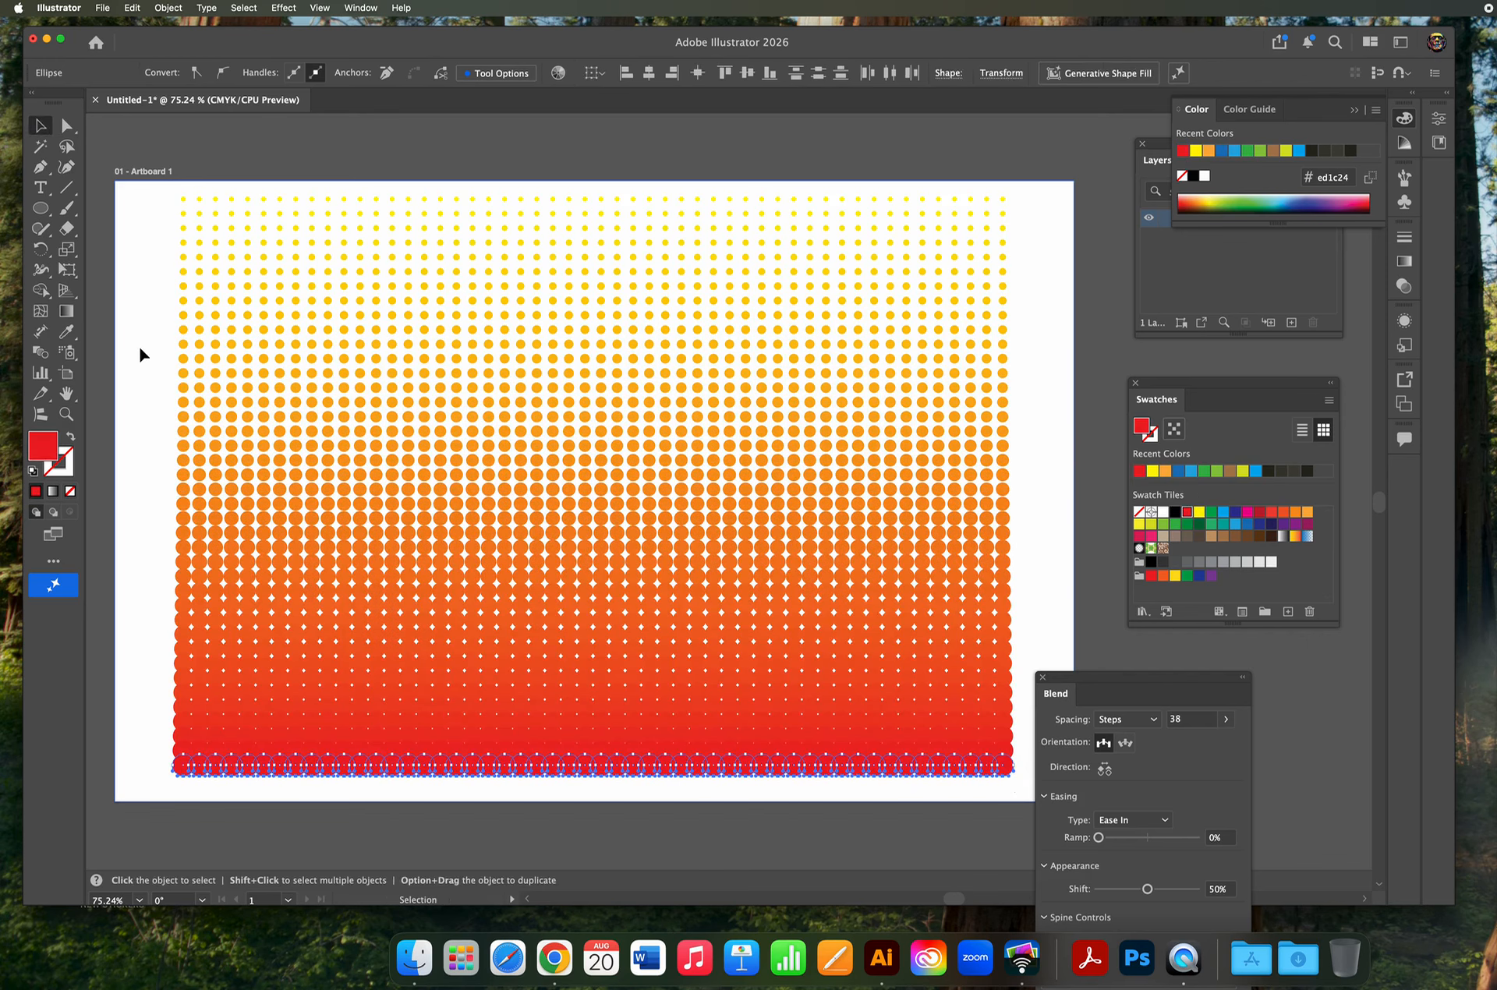
click(141, 353)
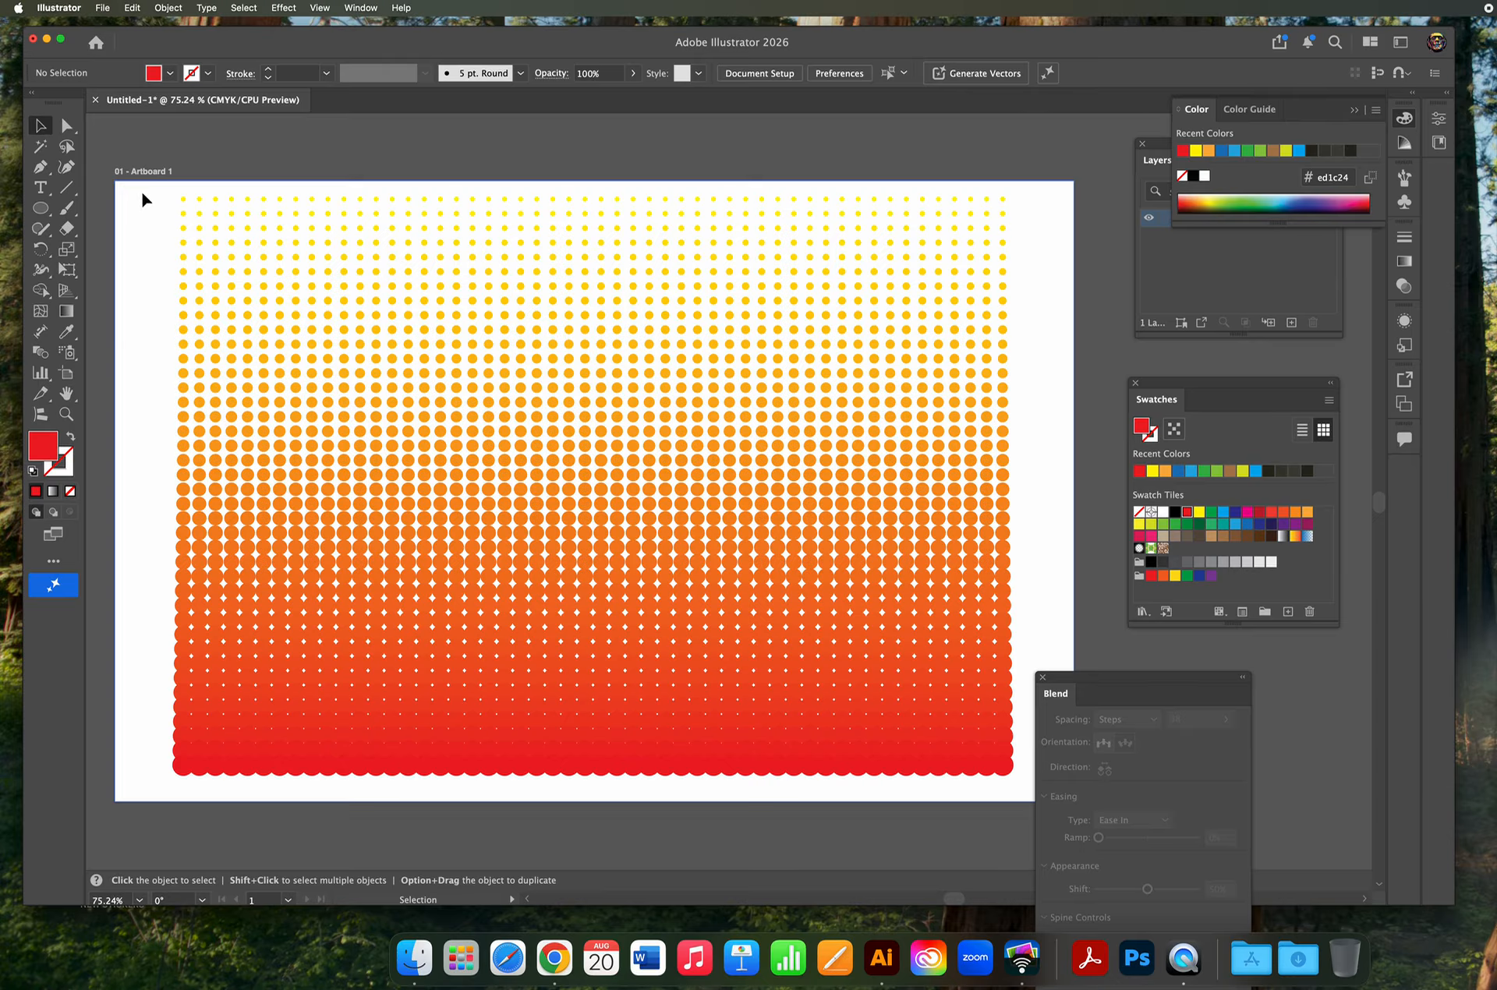
Select all the column blends, try the Appearance Shift at 2% and 98%, return it to 50% and deselect.
drag(141, 188, 1038, 807)
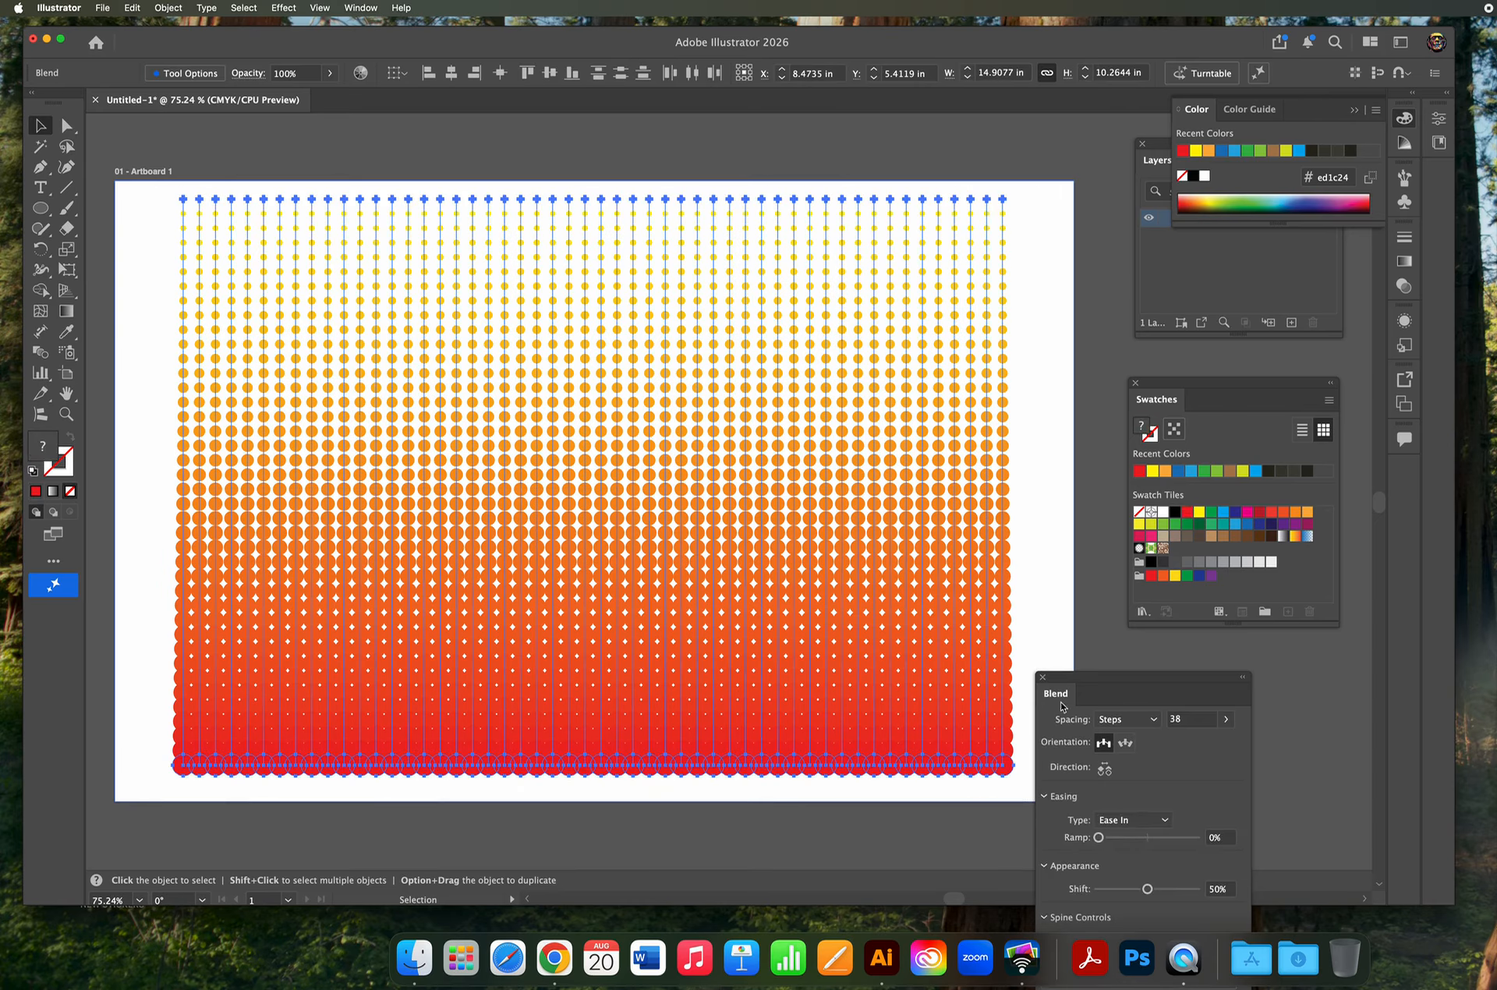
drag(1069, 683, 1094, 360)
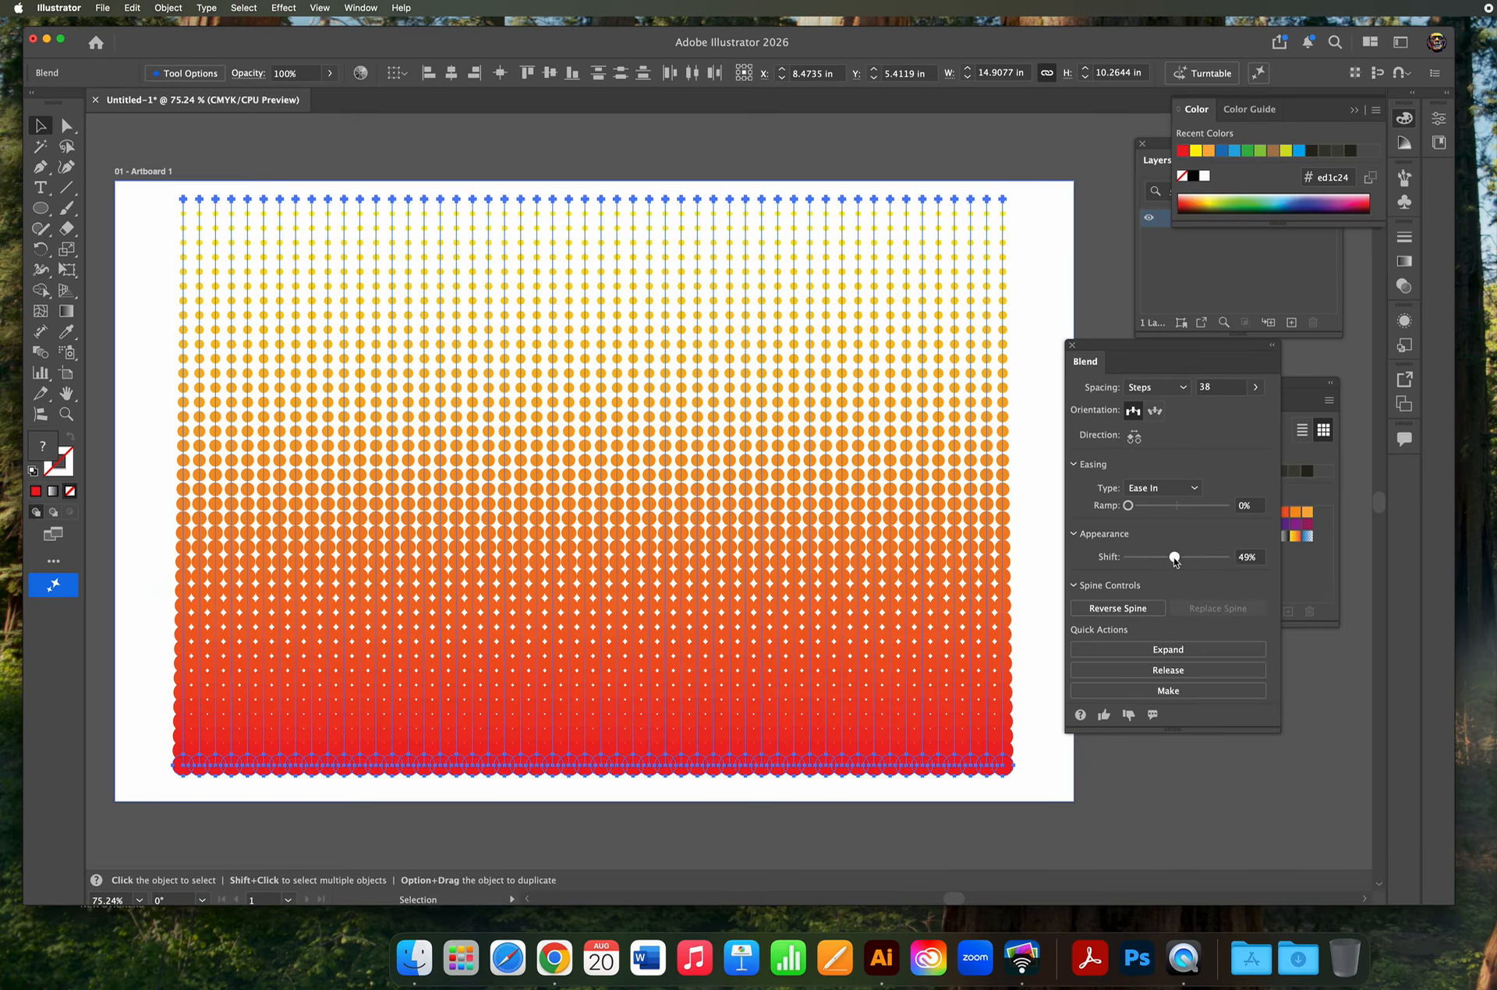
drag(1175, 560, 1134, 559)
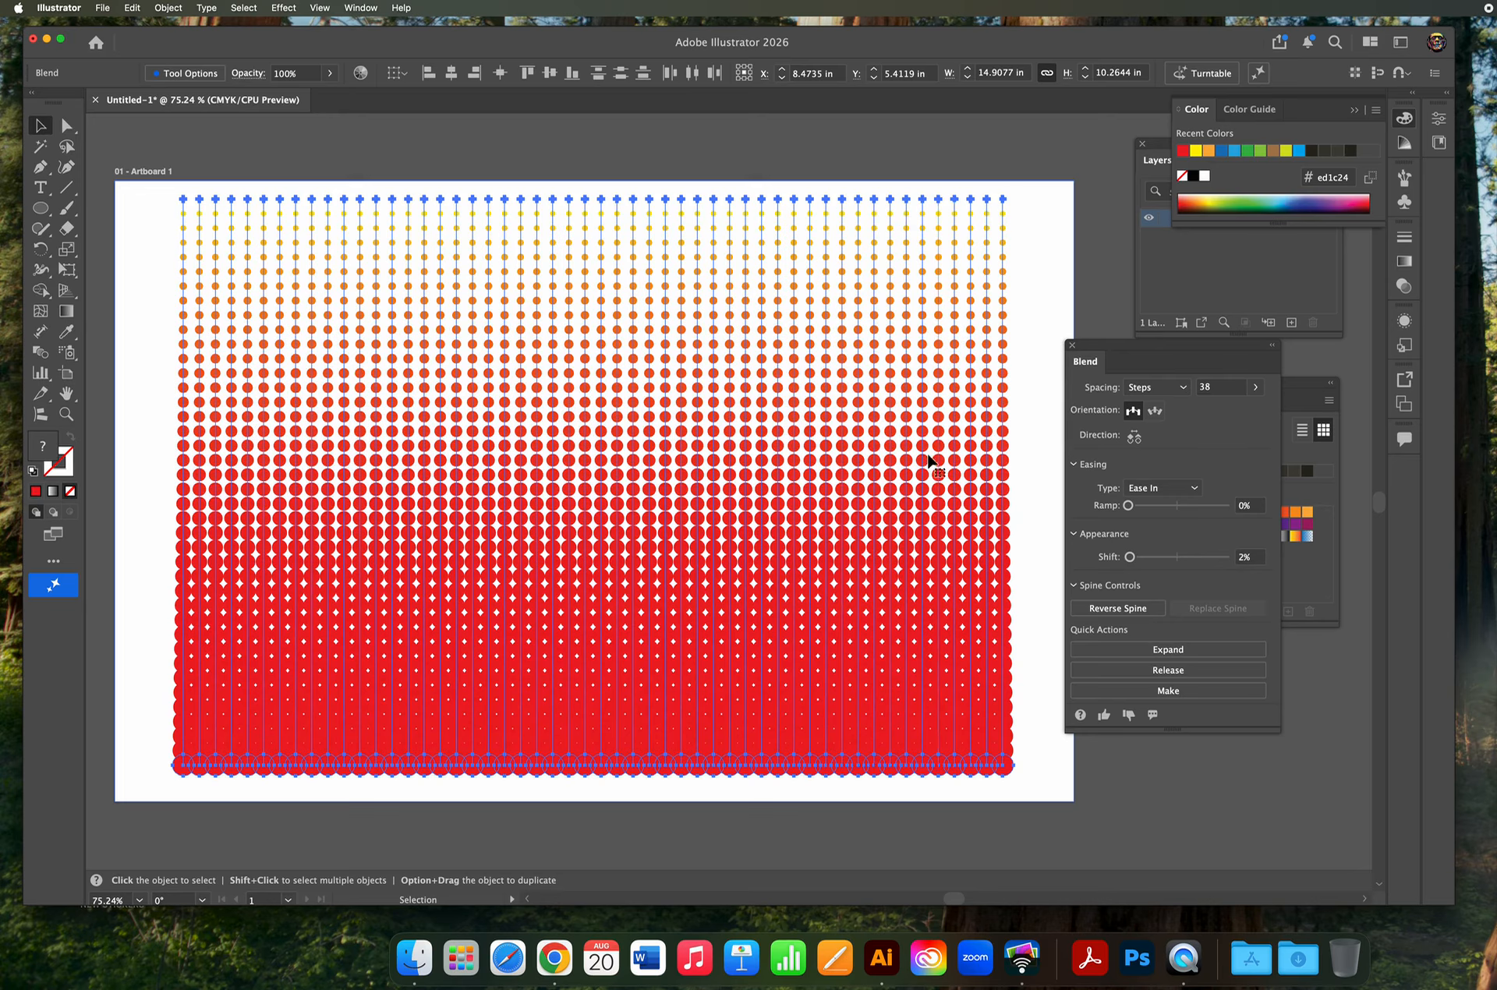
drag(1130, 560, 1222, 558)
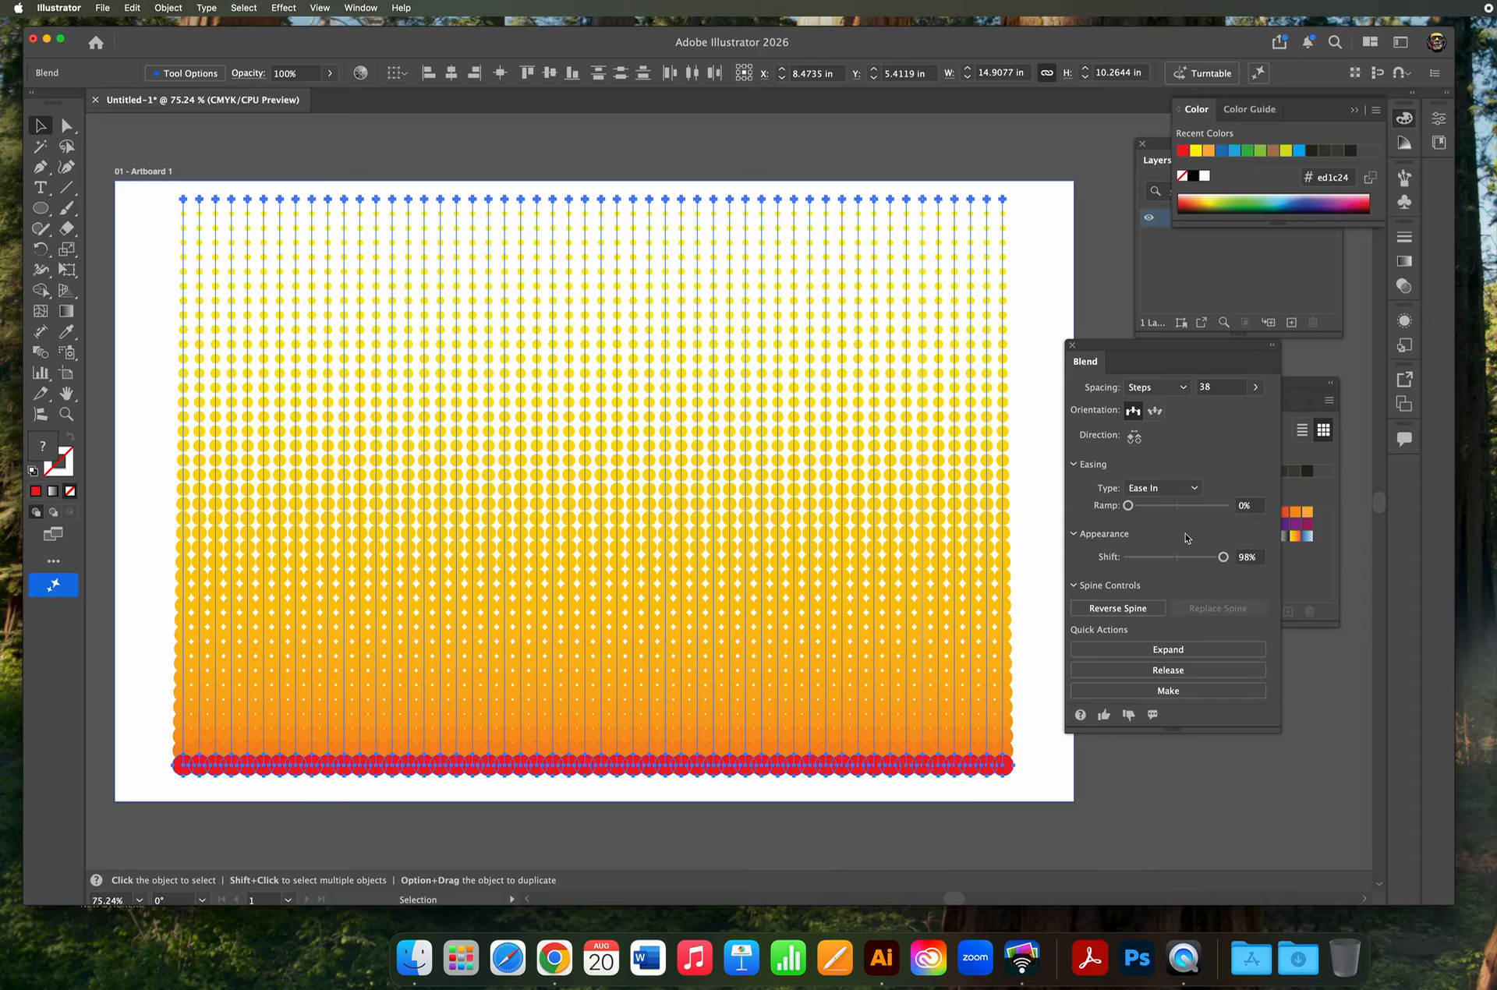
drag(1223, 558, 1181, 558)
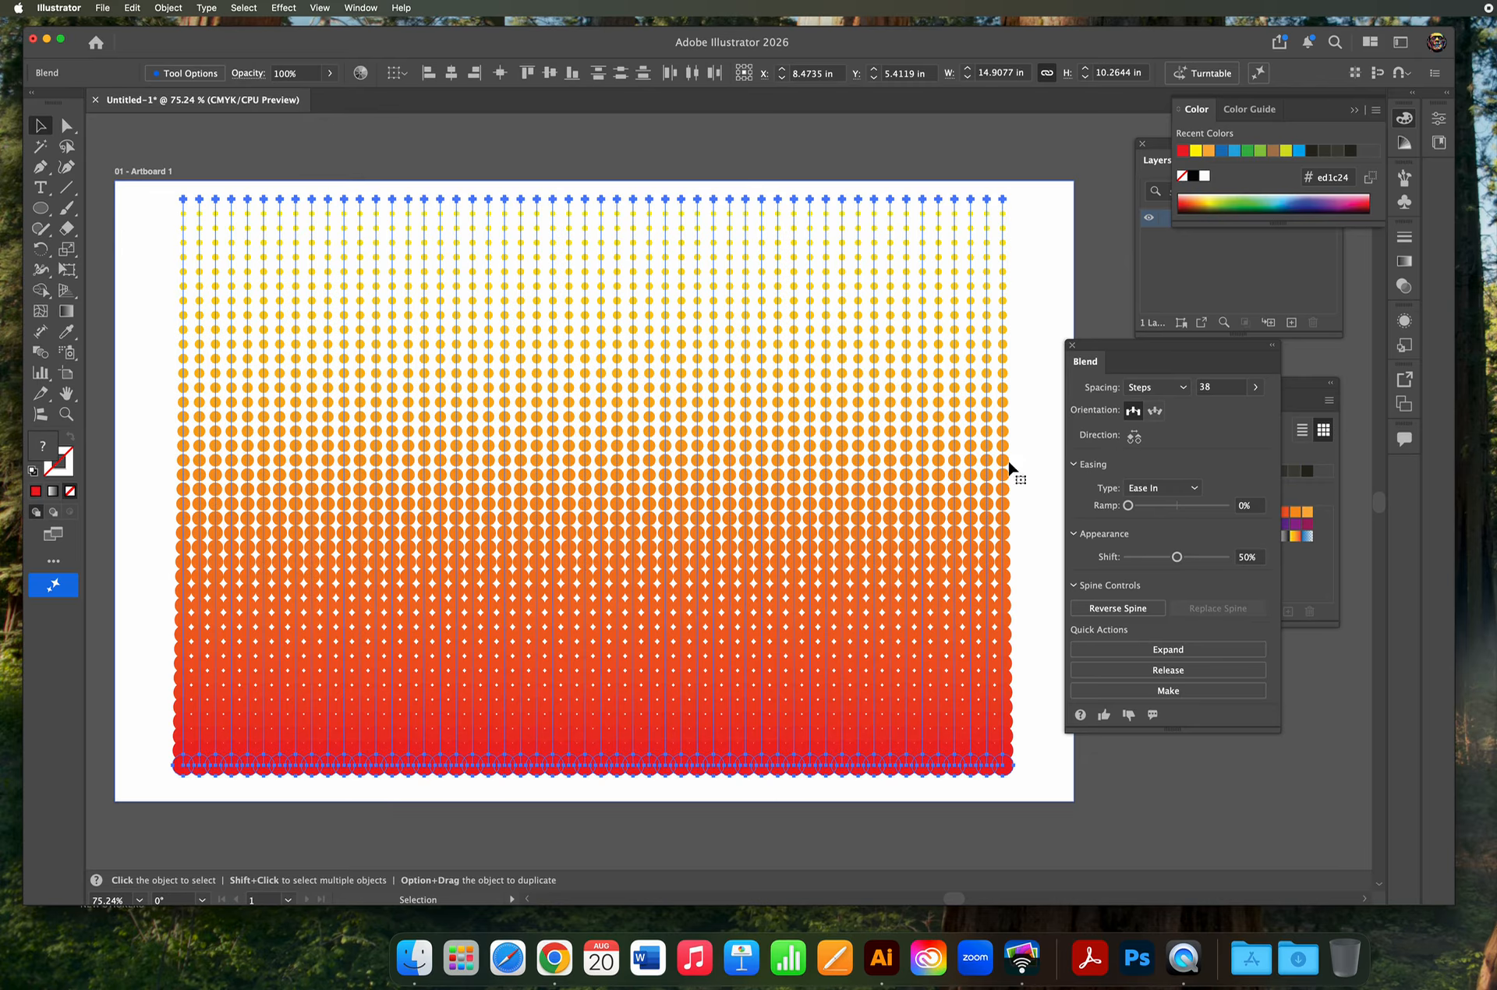
click(1032, 311)
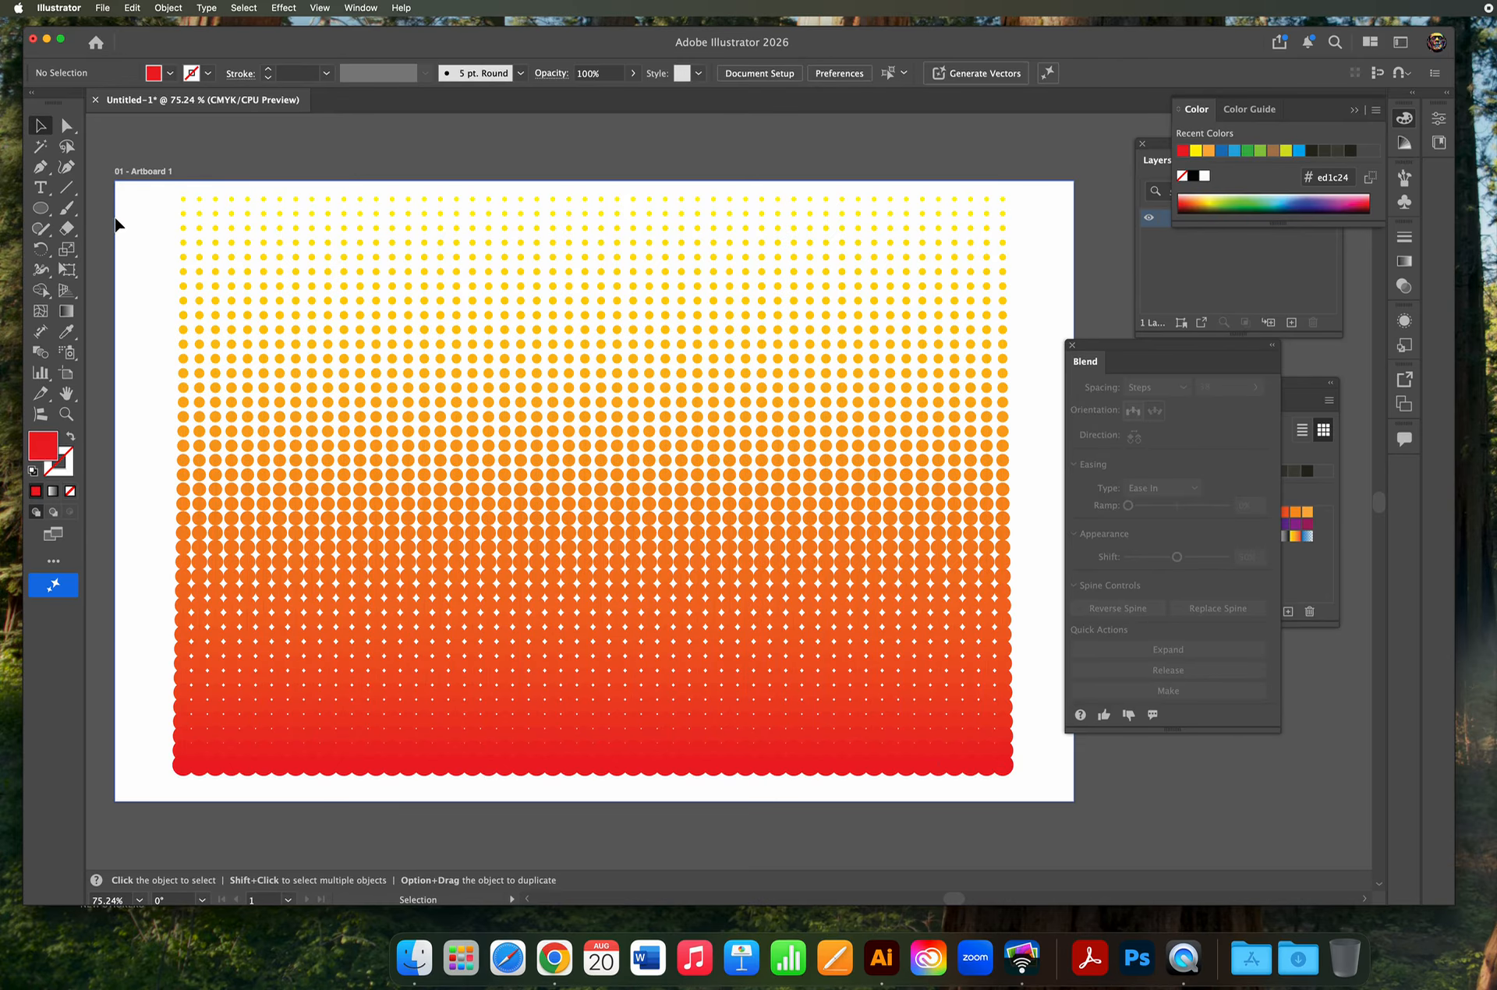
Select the second, fourth and sixth columns of the dot pattern together.
click(199, 217)
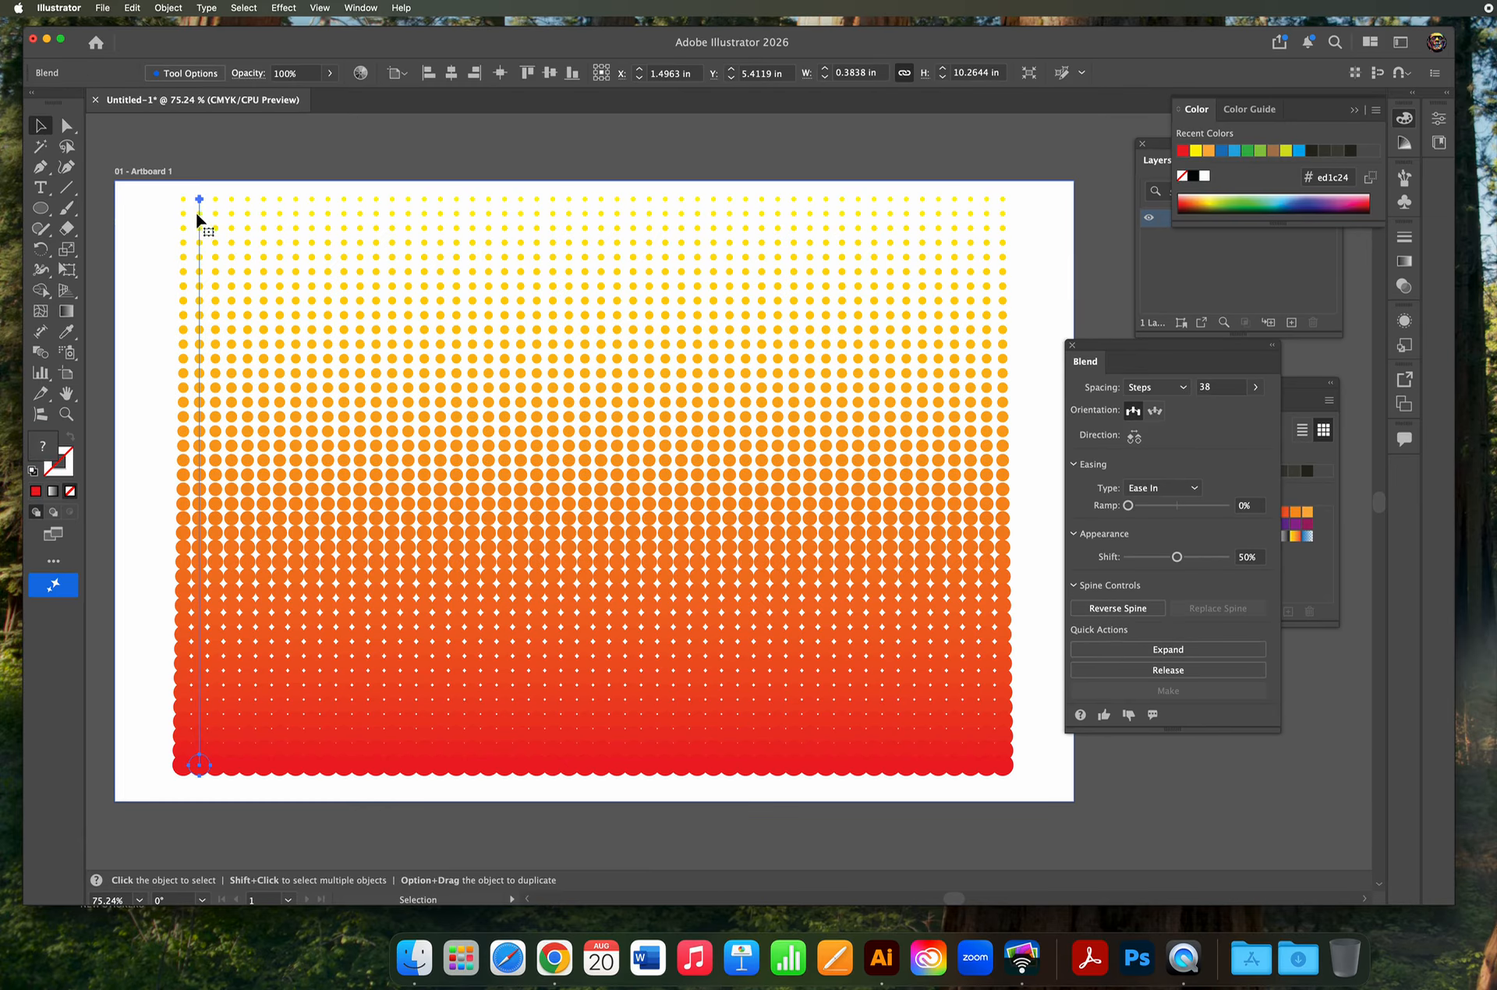
shift+click(231, 209)
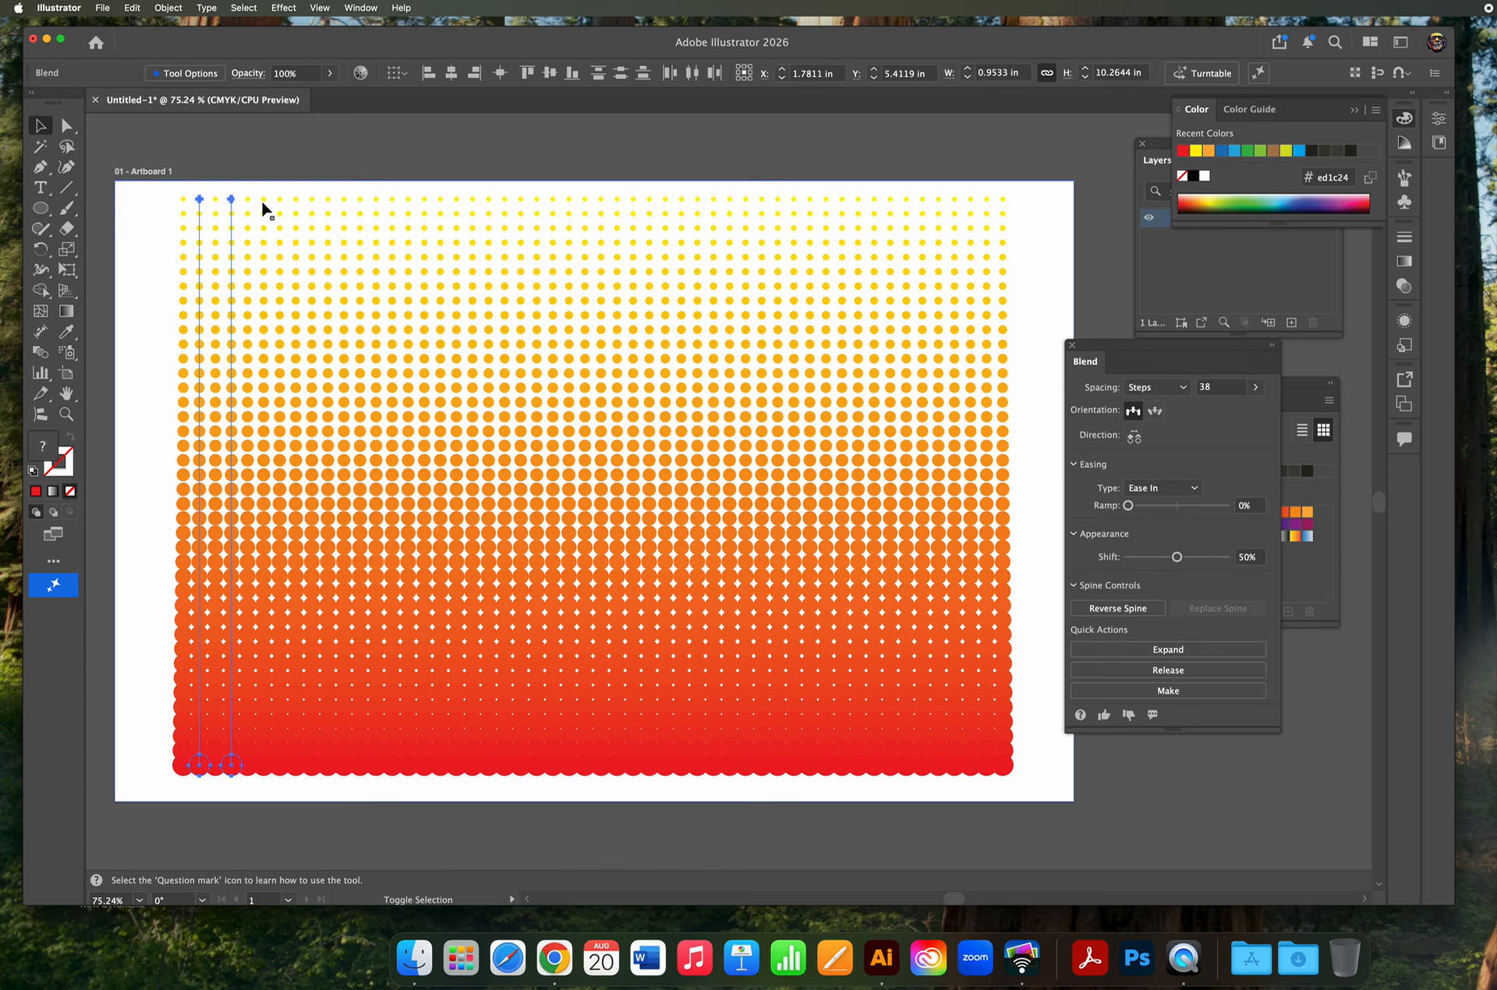
shift+click(264, 209)
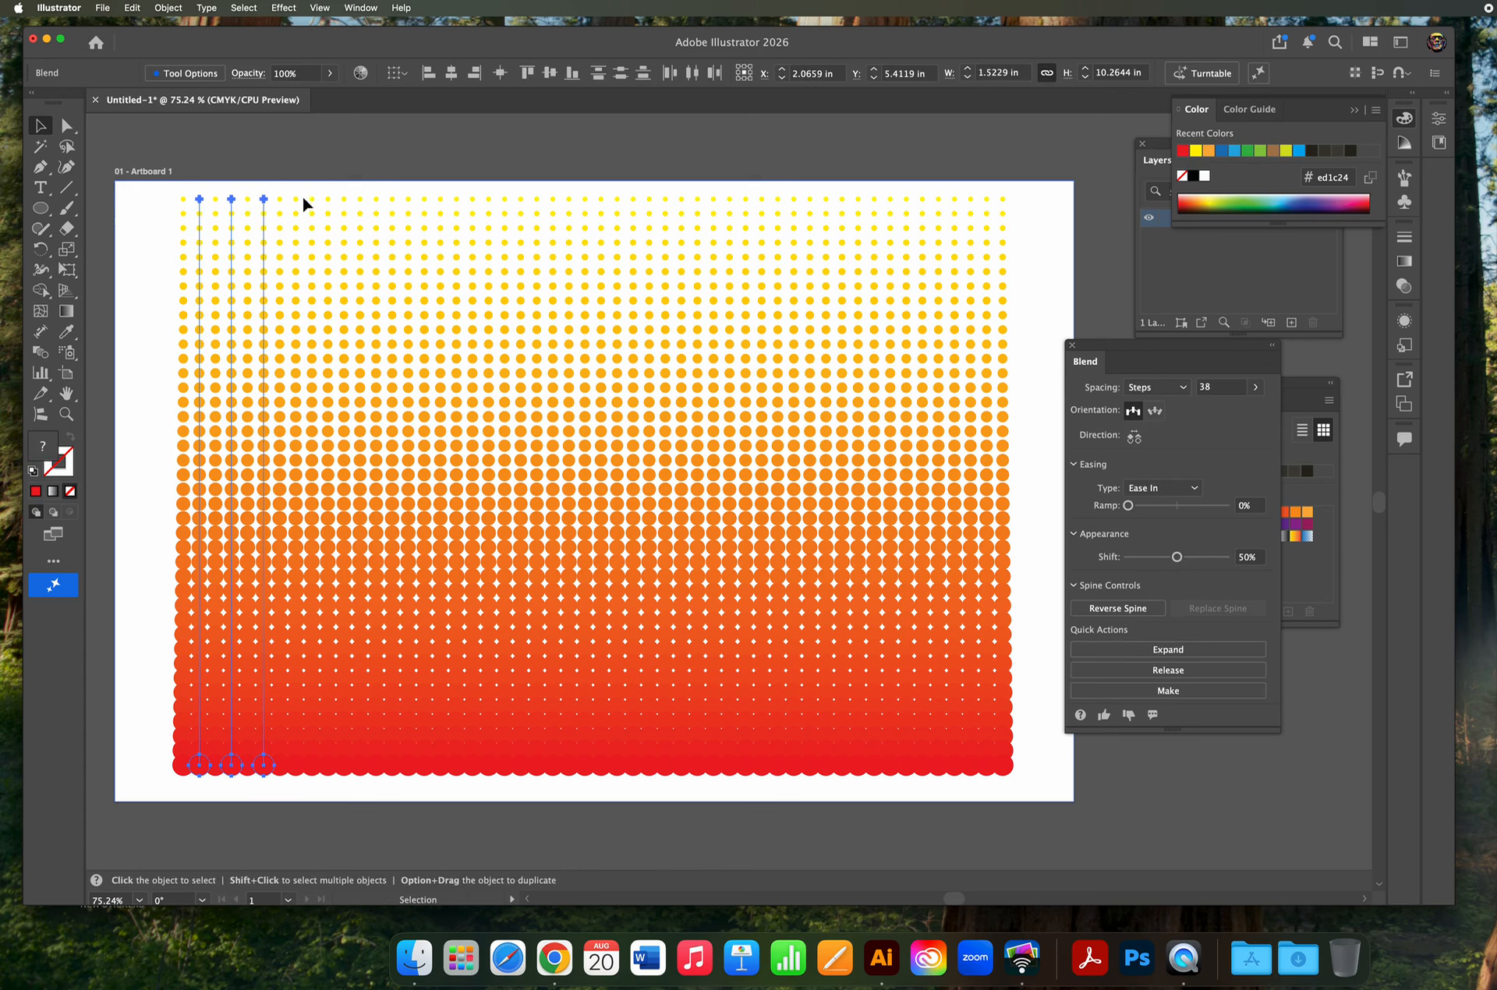
Turn off Smart Guides and Snap to Point.
click(322, 9)
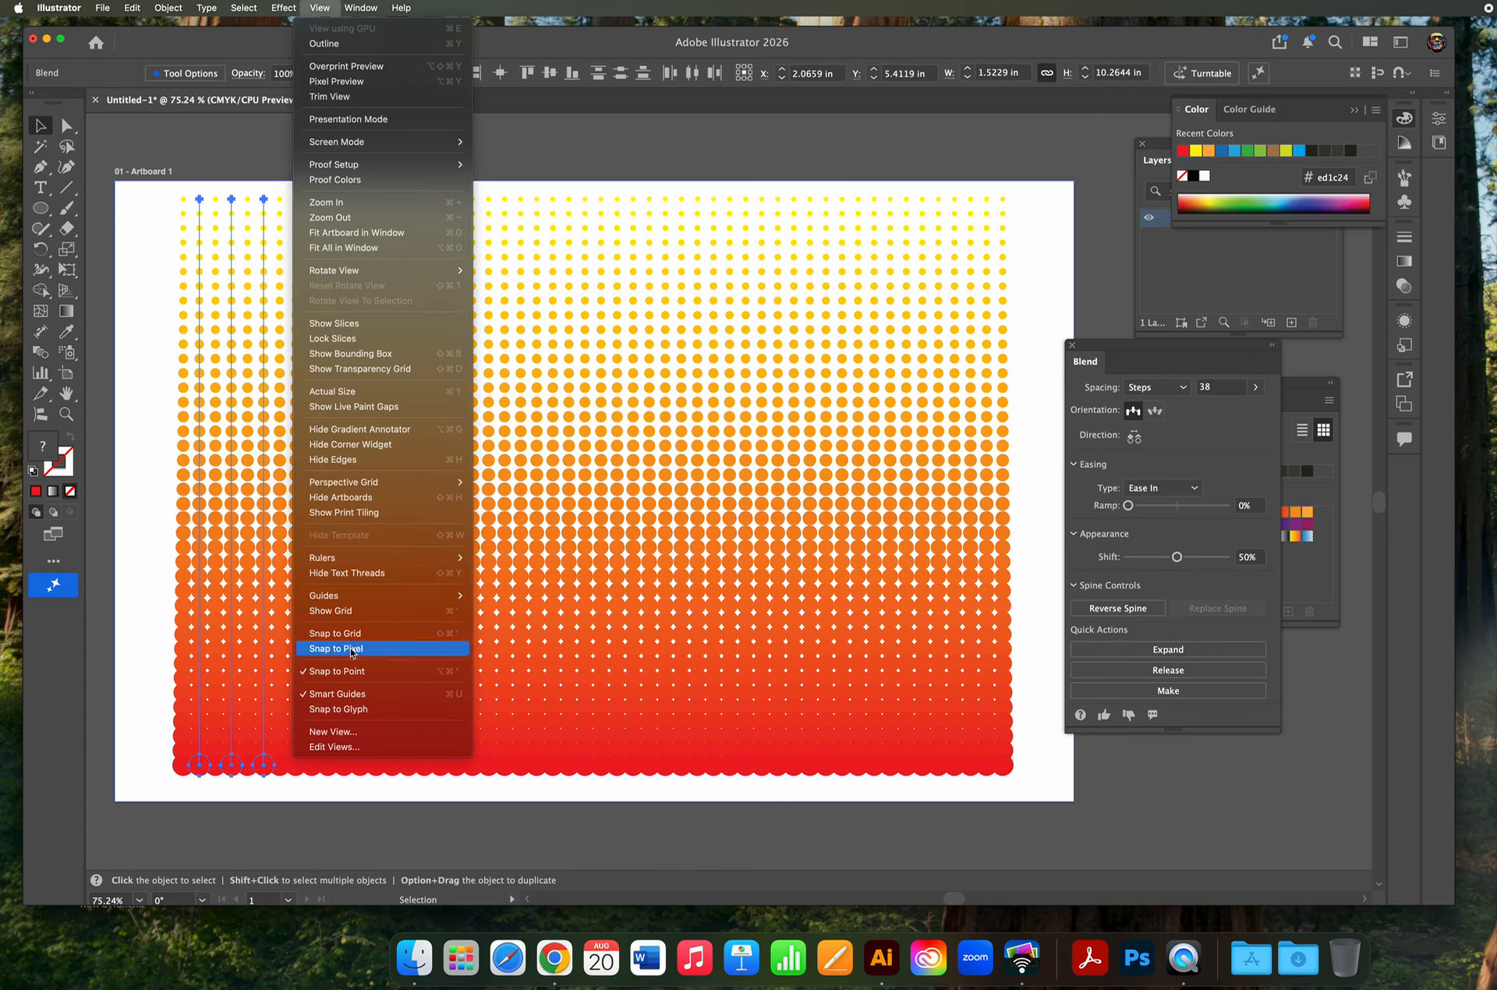
click(335, 694)
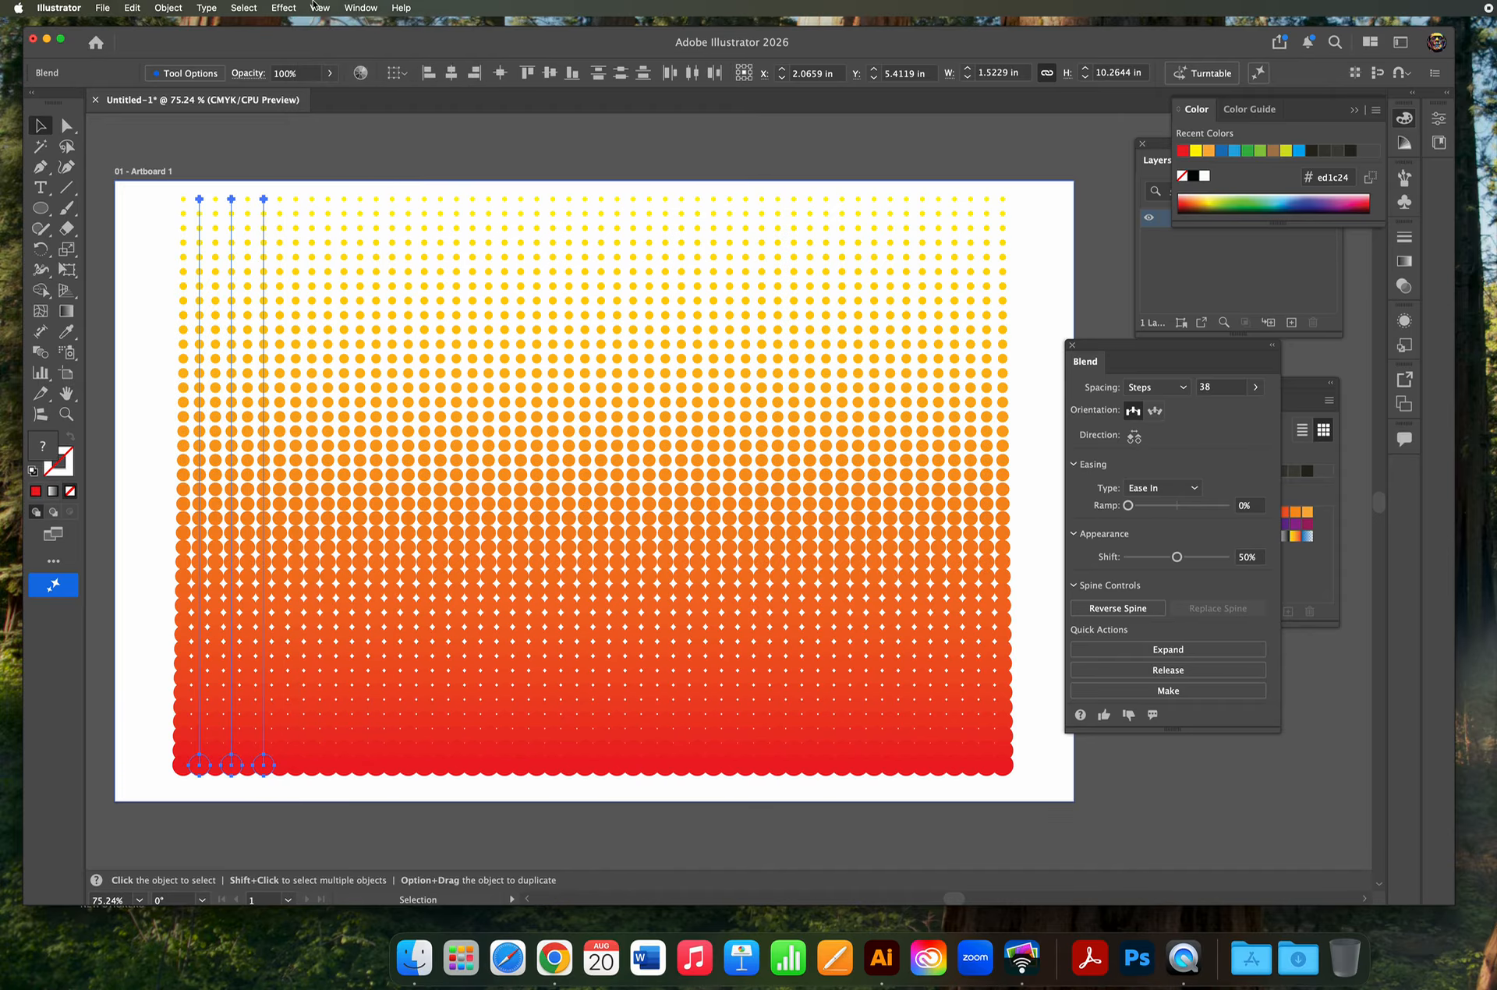
click(319, 8)
click(375, 670)
Add every other column from the eighth through the last one on the right edge to the selection.
shift+click(296, 205)
shift+click(327, 204)
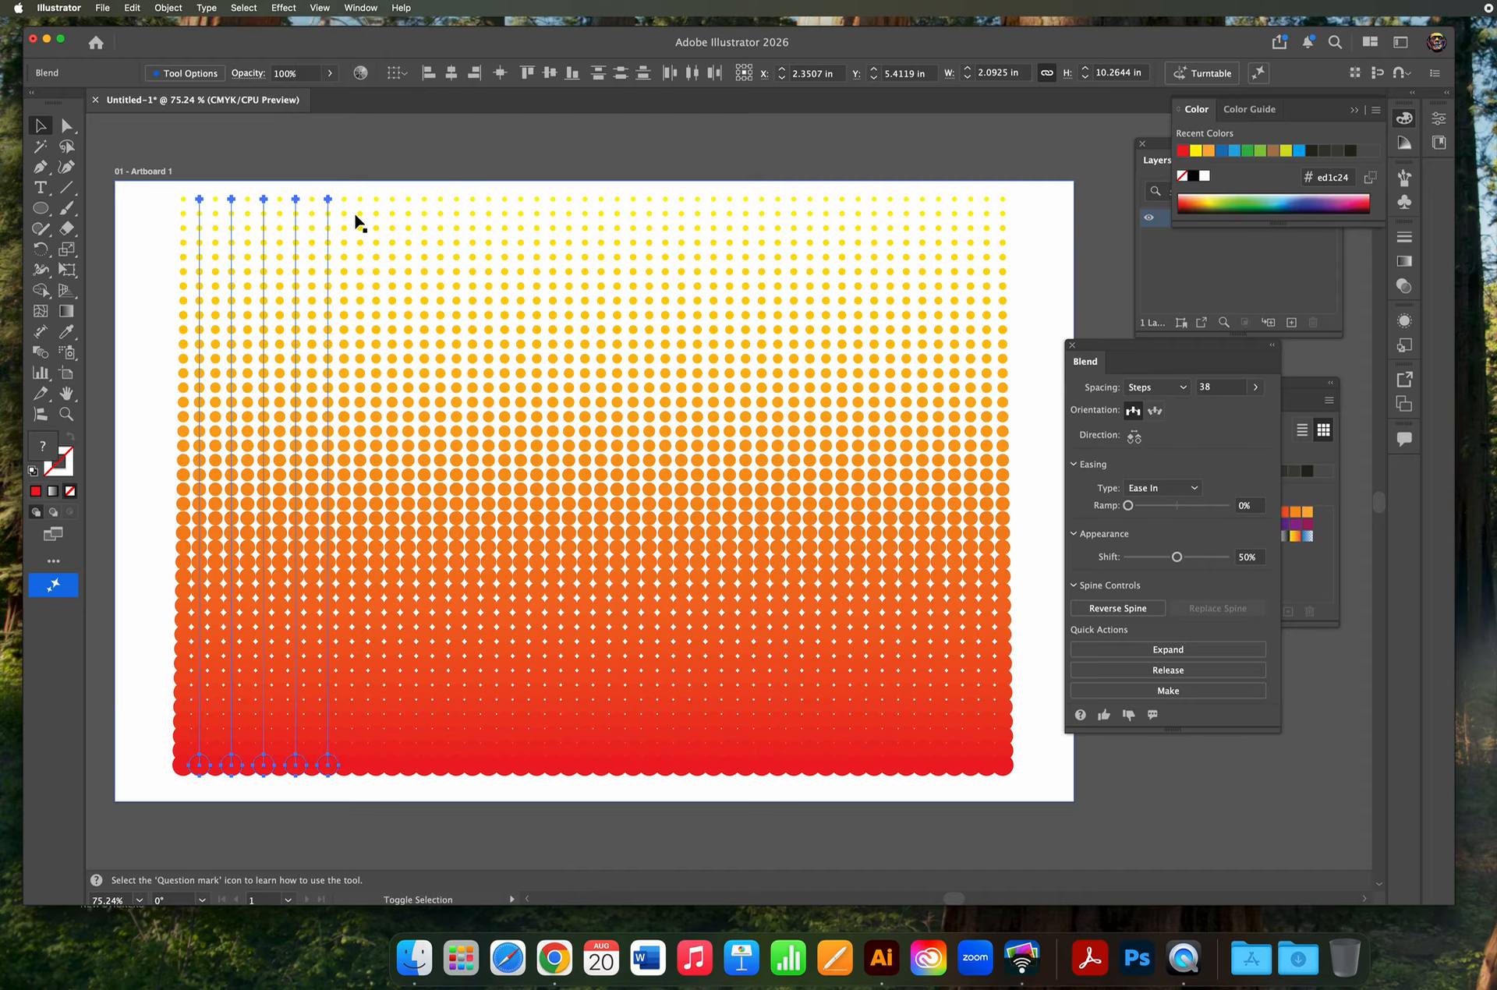
shift+click(360, 205)
shift+click(391, 204)
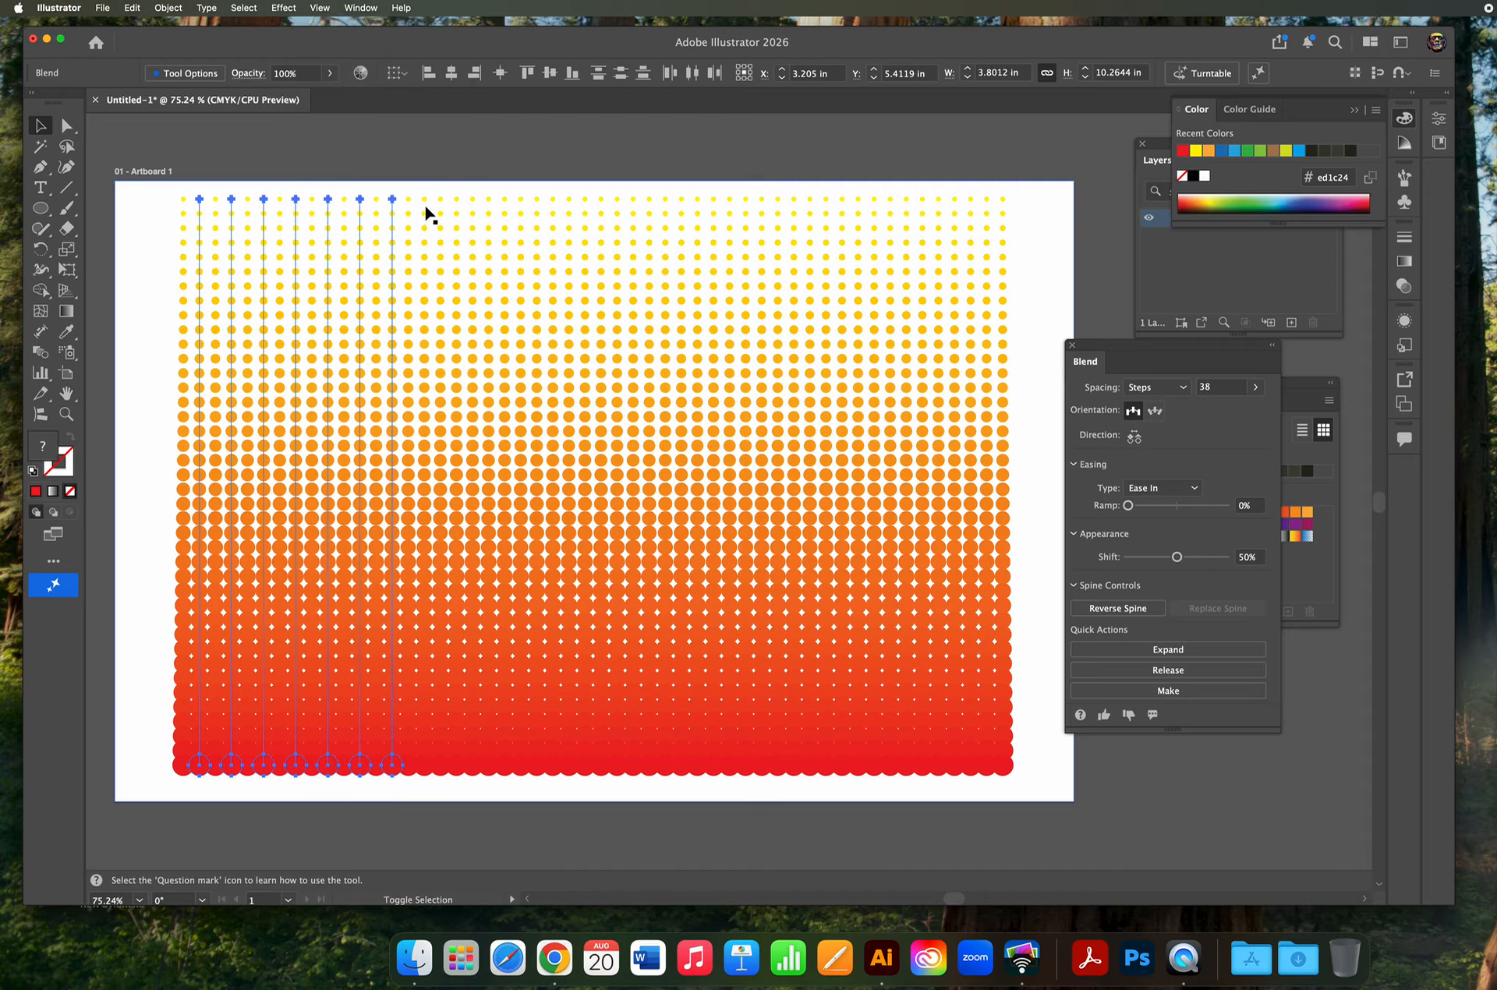
shift+click(425, 208)
shift+click(456, 207)
shift+click(488, 204)
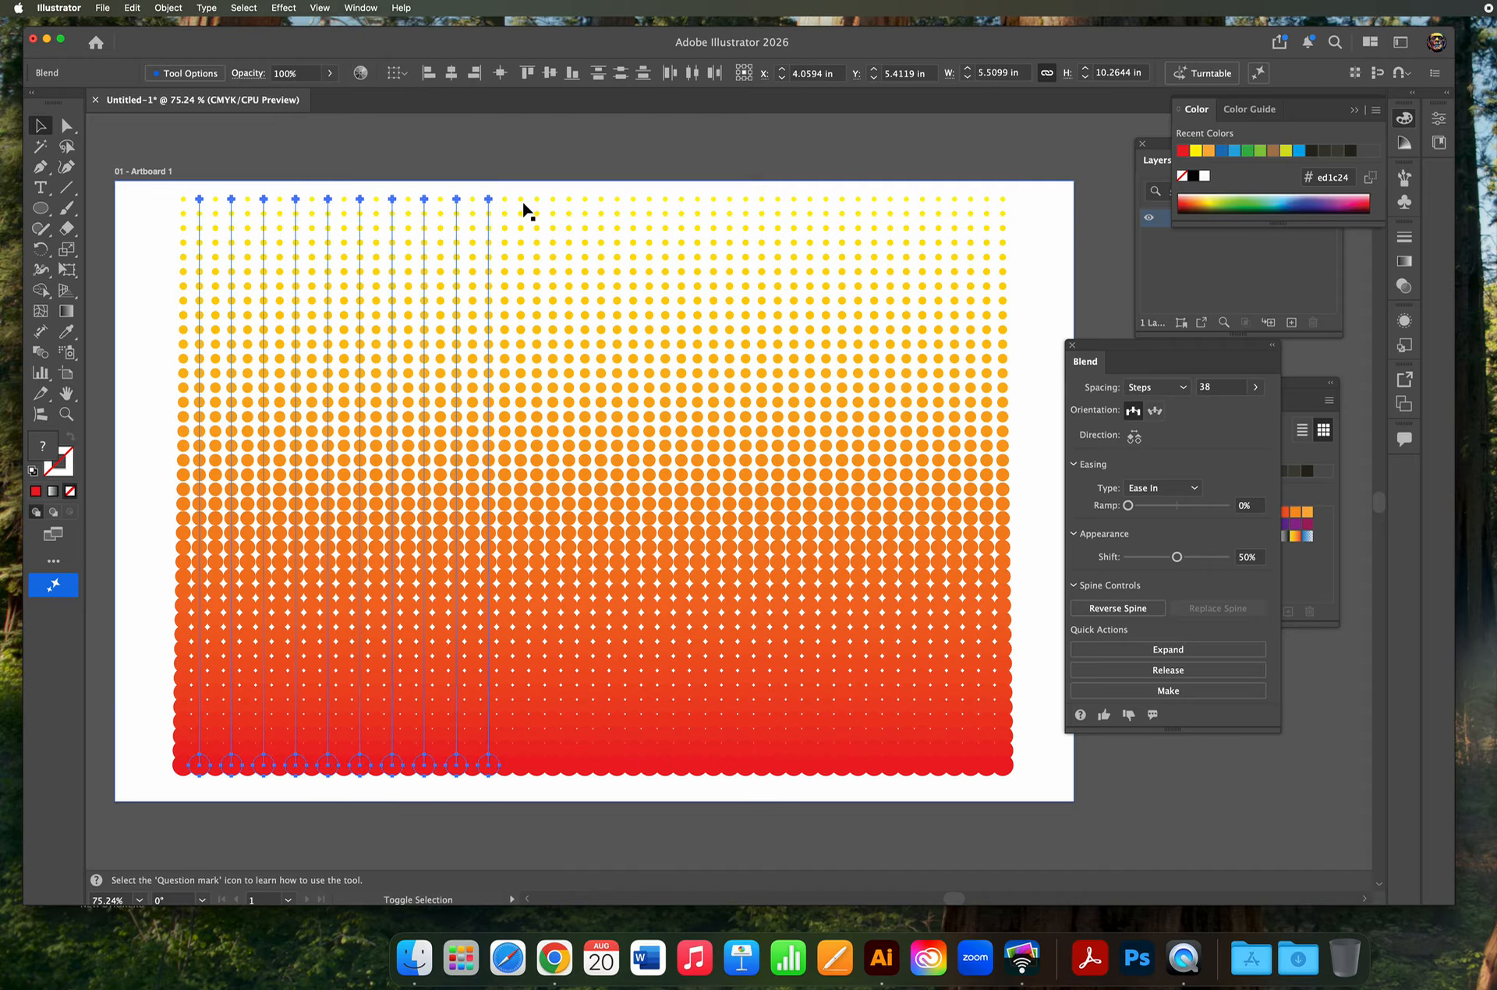
shift+click(520, 205)
shift+click(553, 203)
shift+click(585, 204)
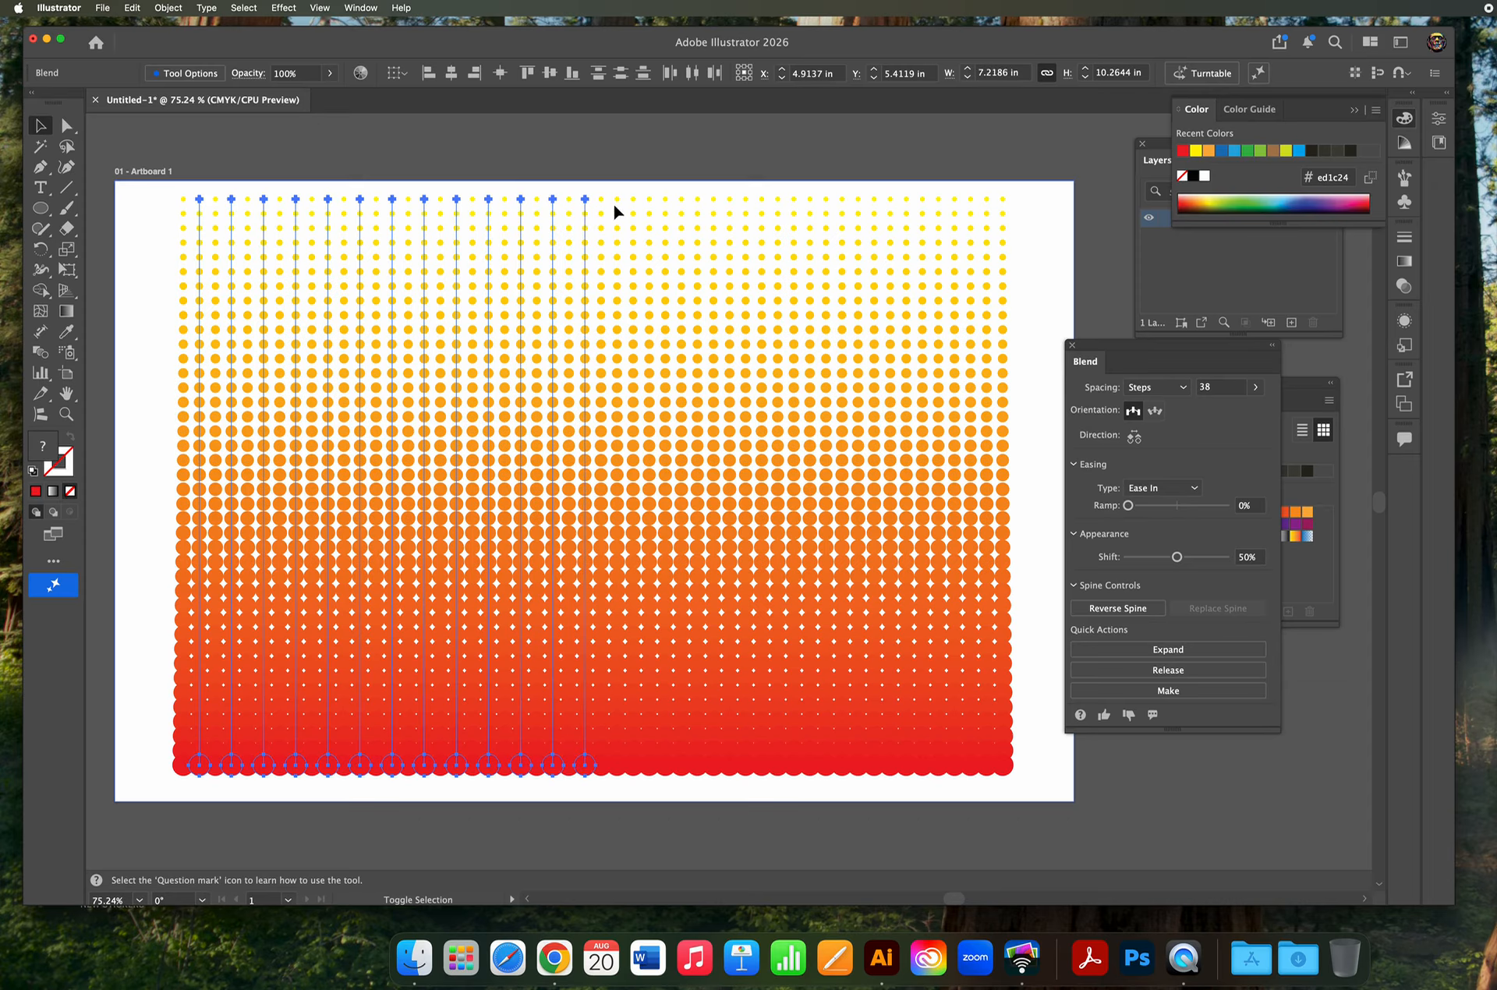
shift+click(616, 206)
shift+click(649, 207)
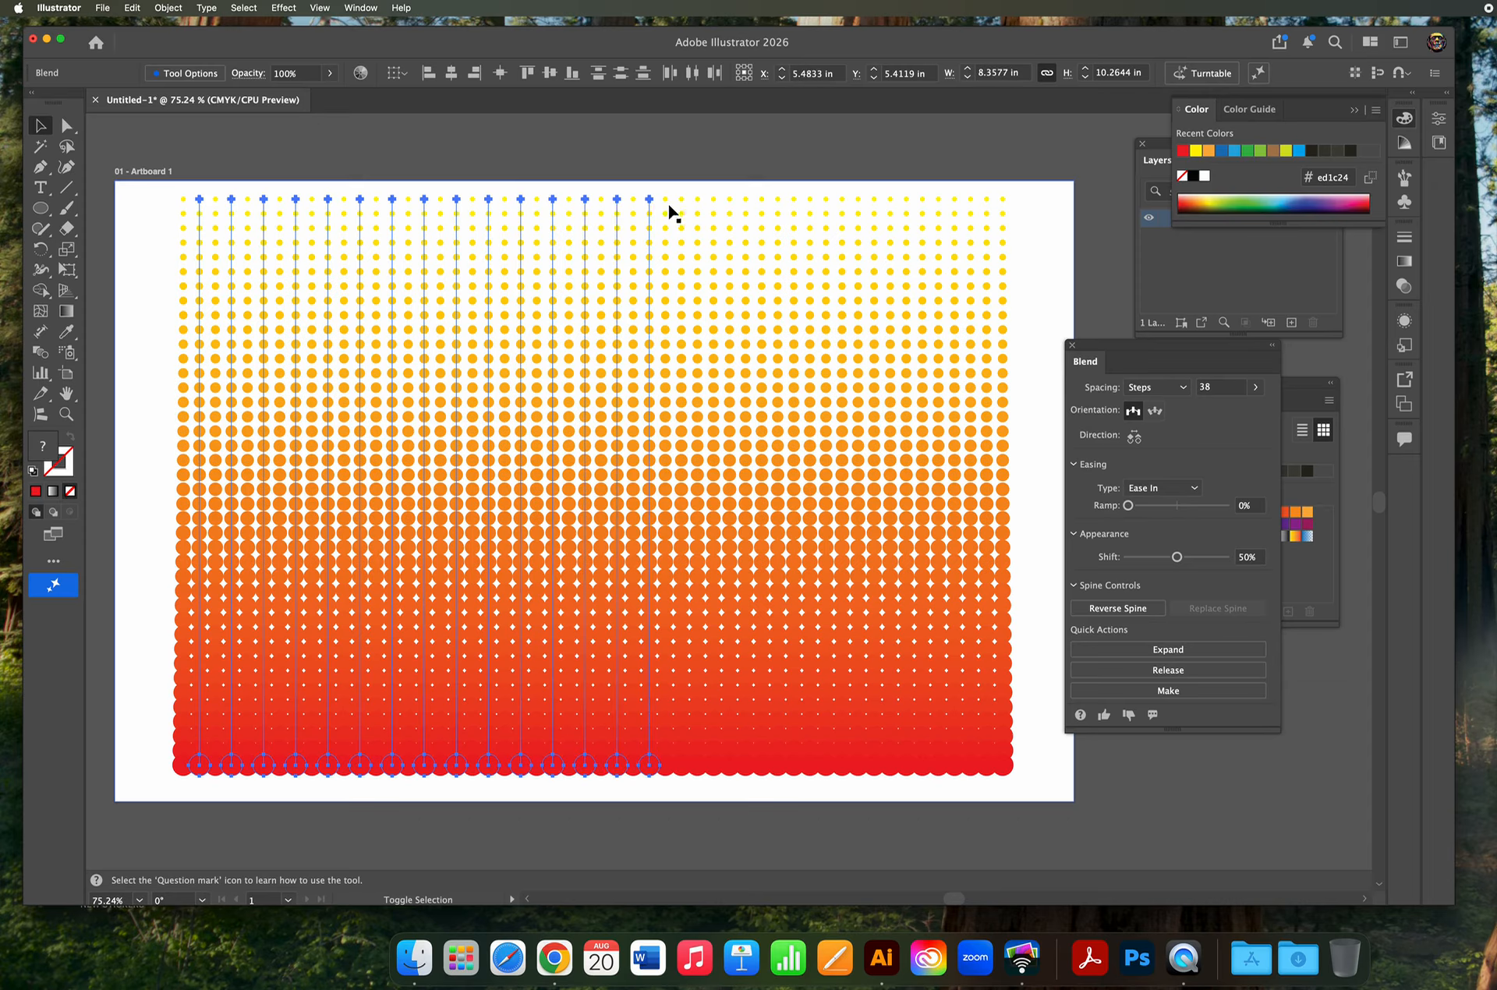
shift+click(681, 207)
shift+click(711, 204)
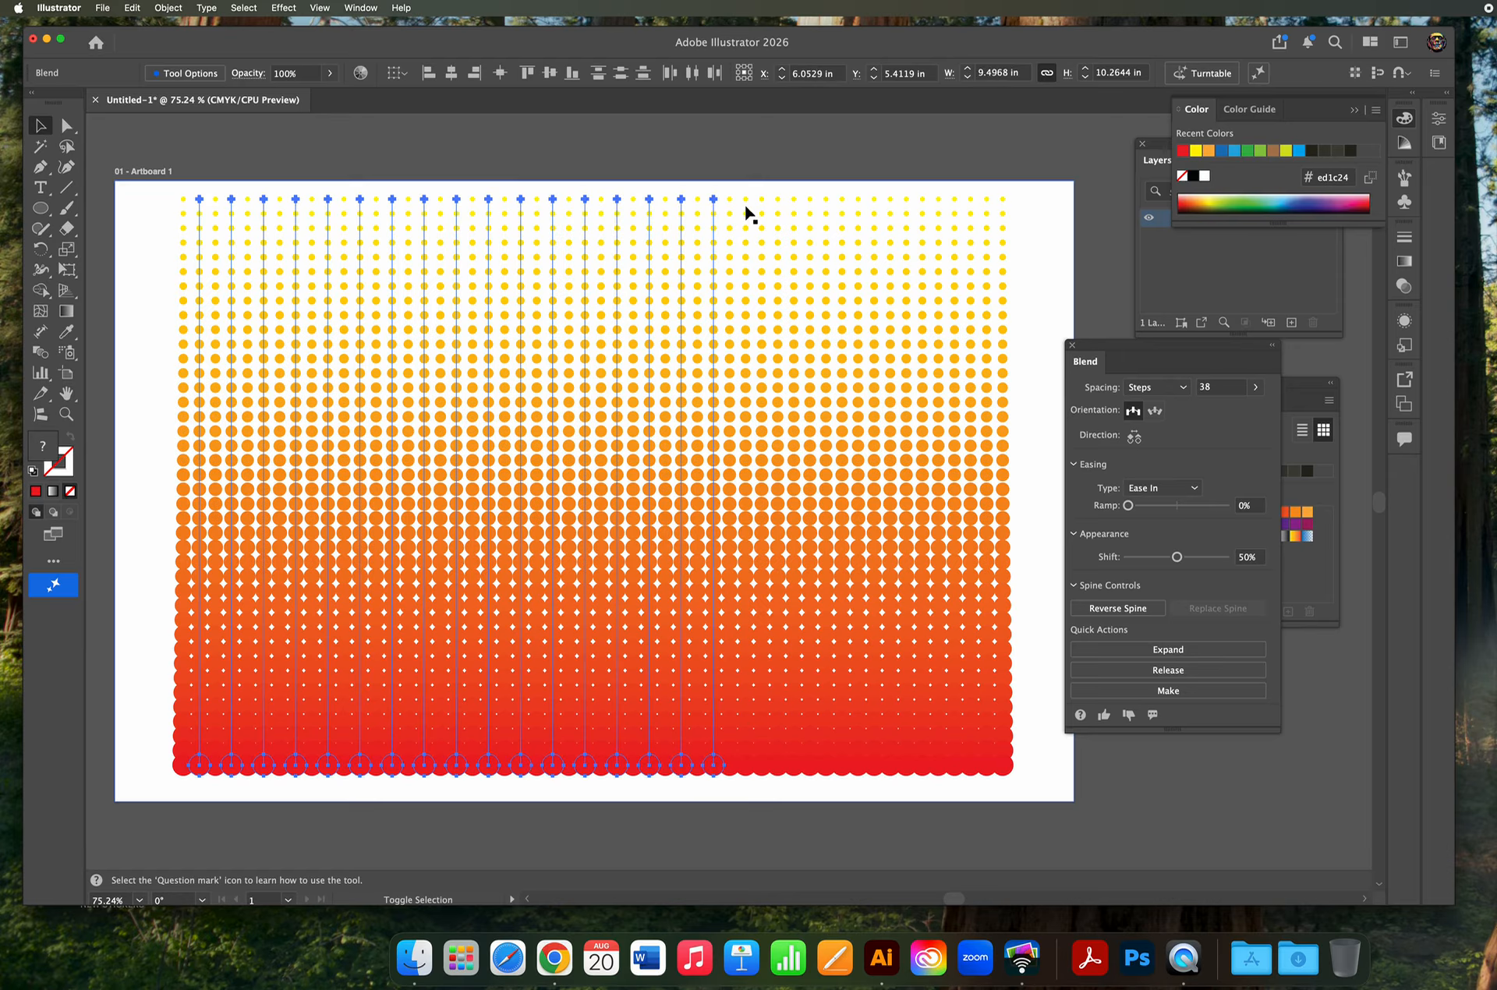
shift+click(745, 206)
shift+click(777, 205)
shift+click(811, 207)
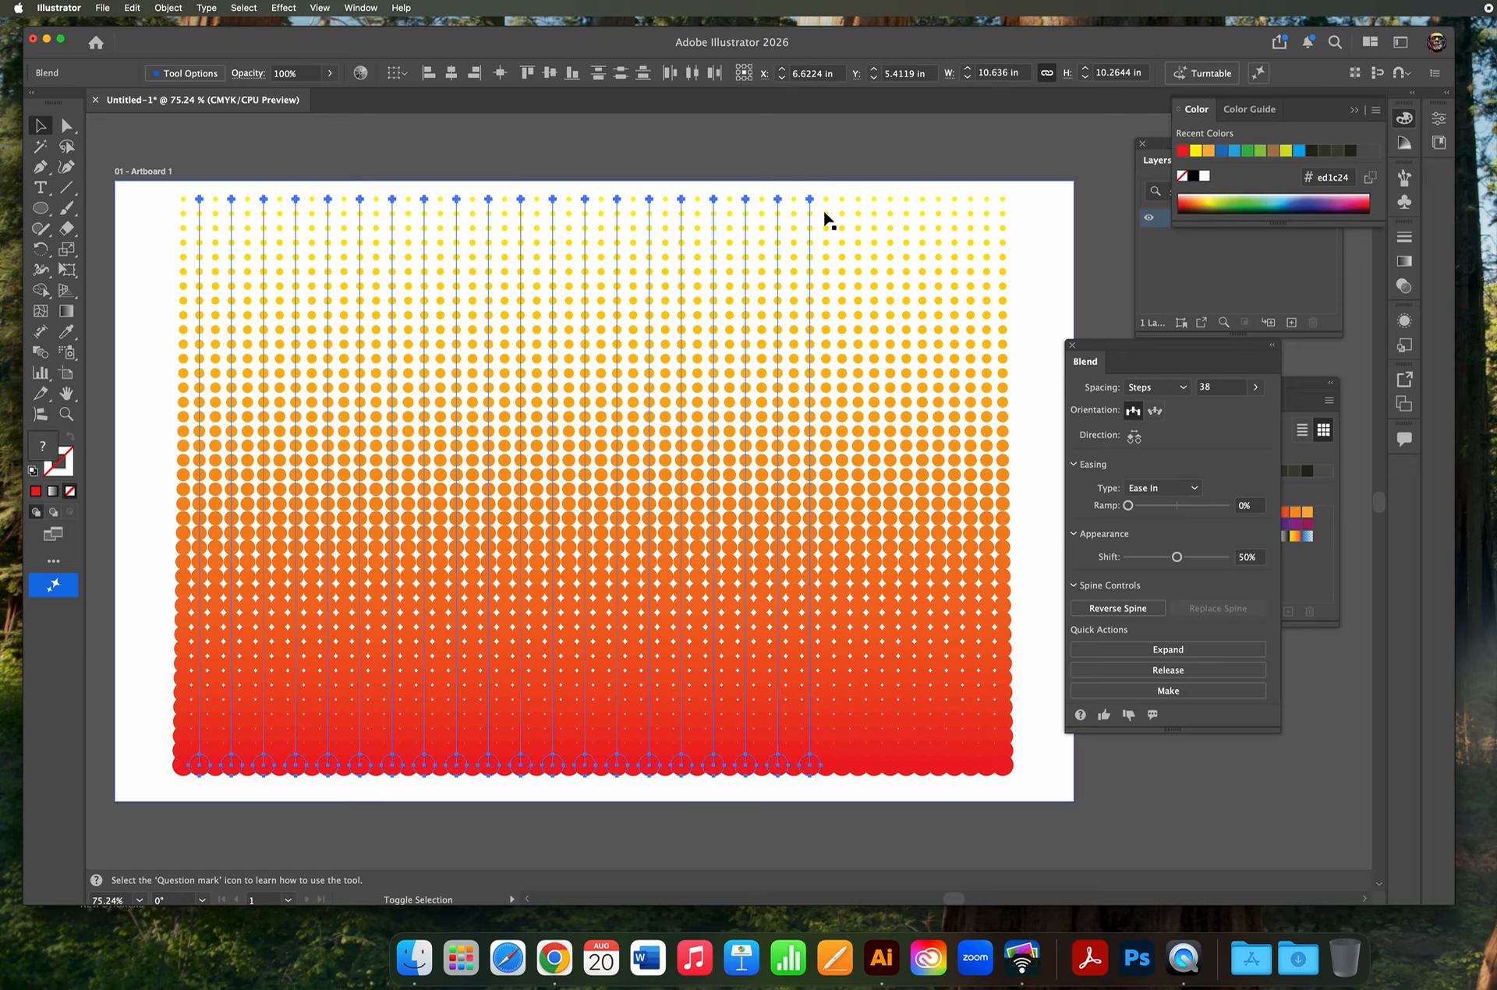
shift+click(844, 207)
shift+click(874, 206)
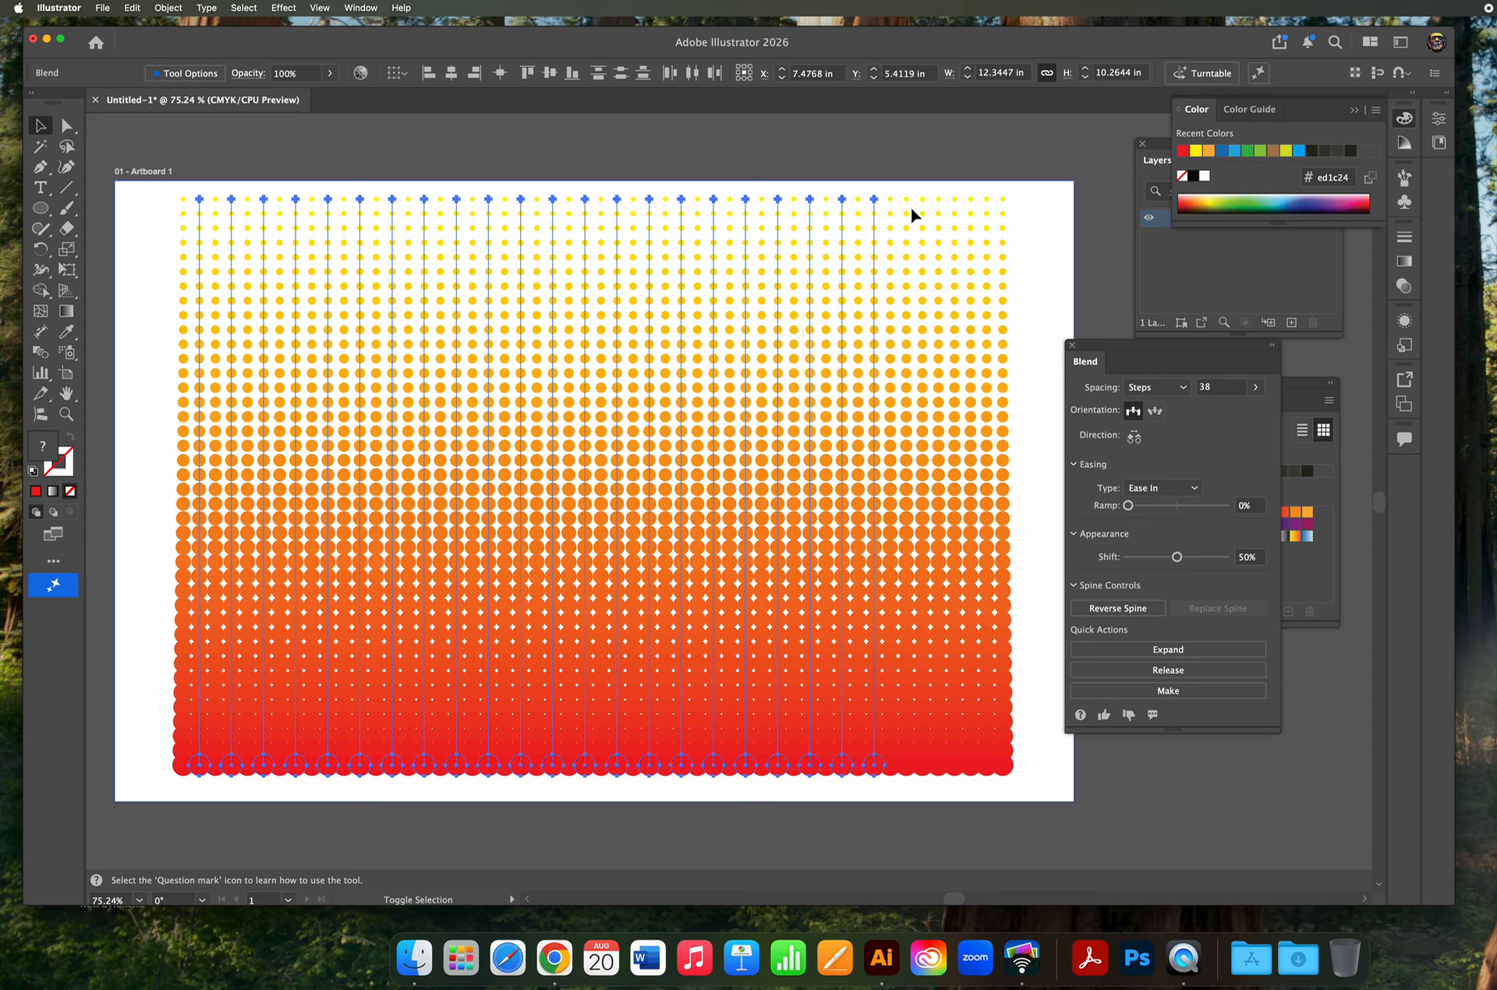
shift+click(906, 209)
shift+click(939, 209)
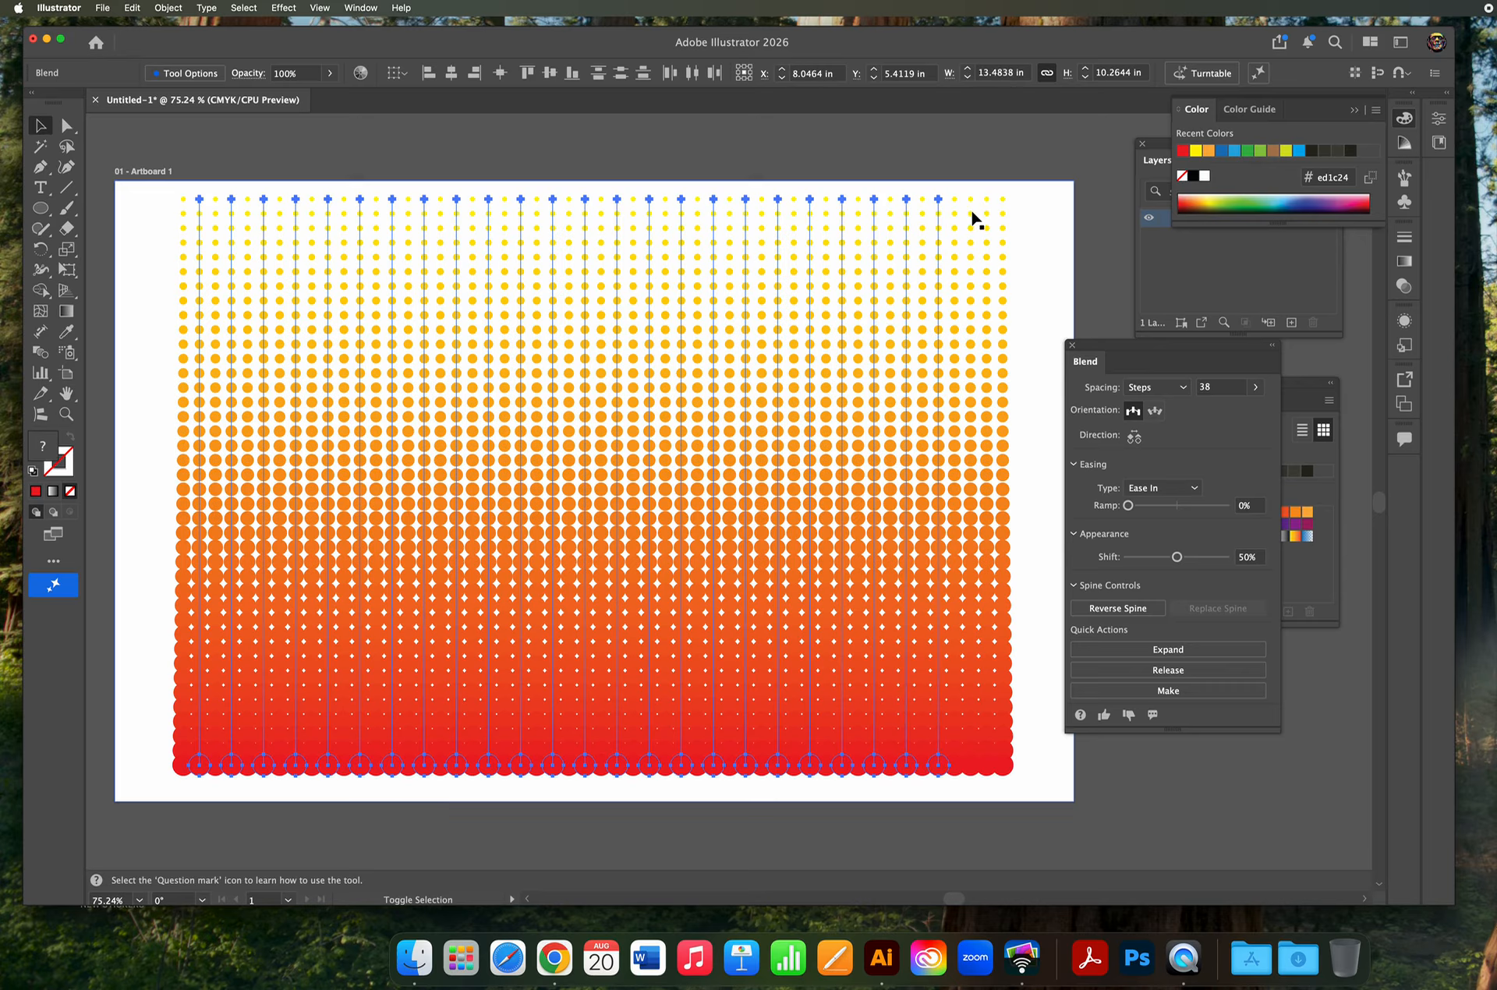
shift+click(973, 212)
shift+click(1002, 214)
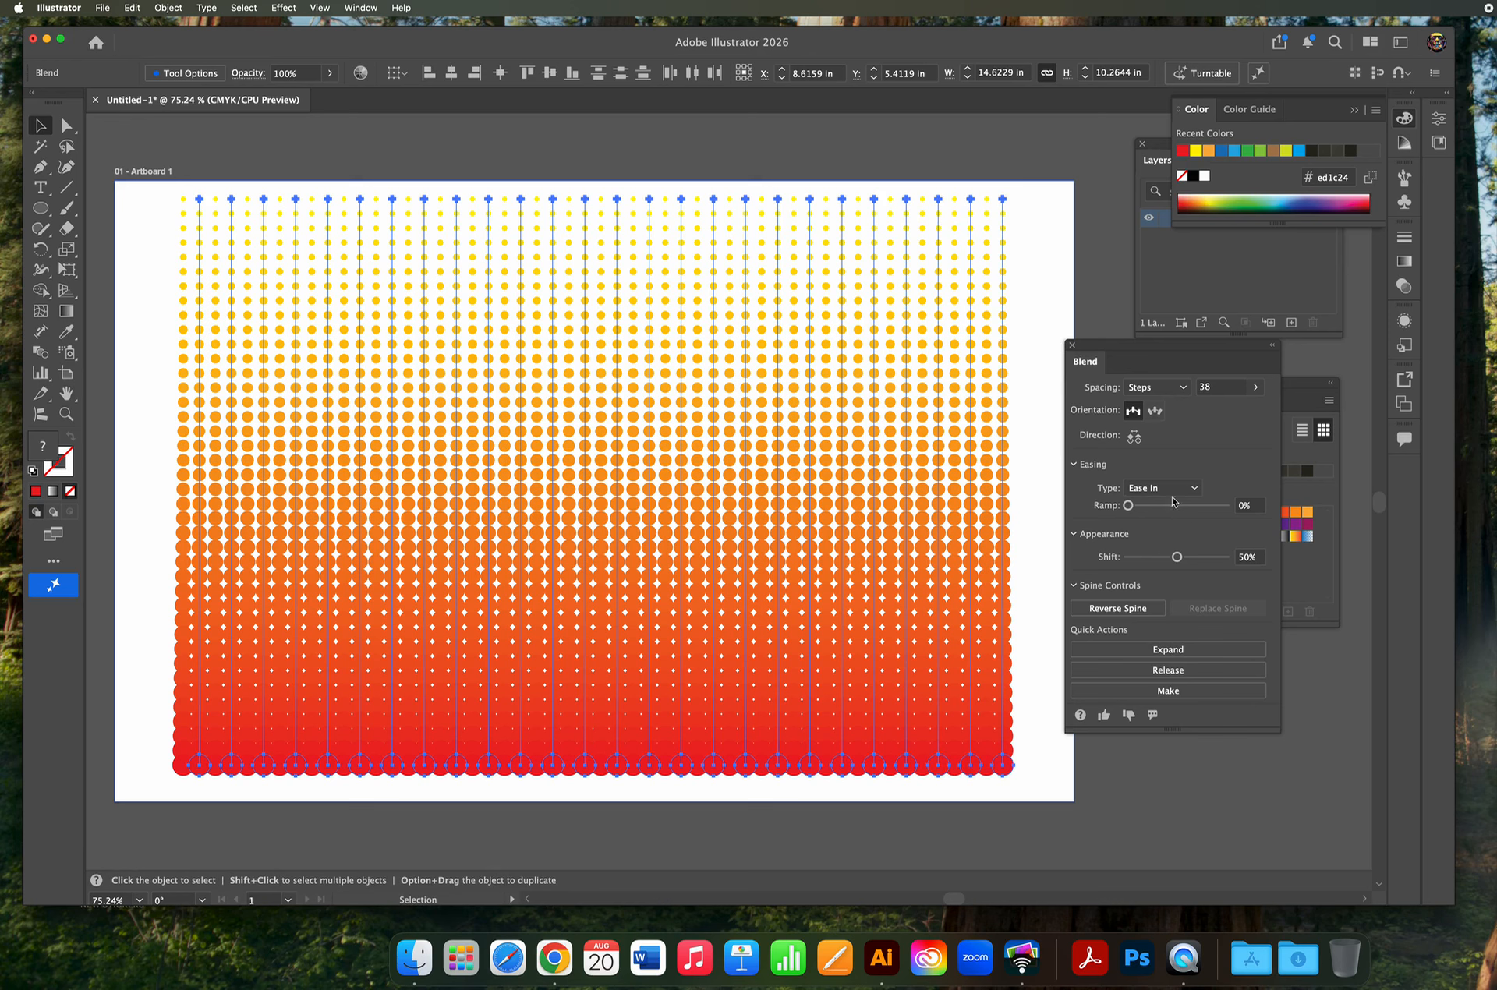
Set the selected alternate columns to 62 blend steps with an easing ramp of 12% and deselect them.
click(1256, 392)
drag(1199, 411, 1200, 411)
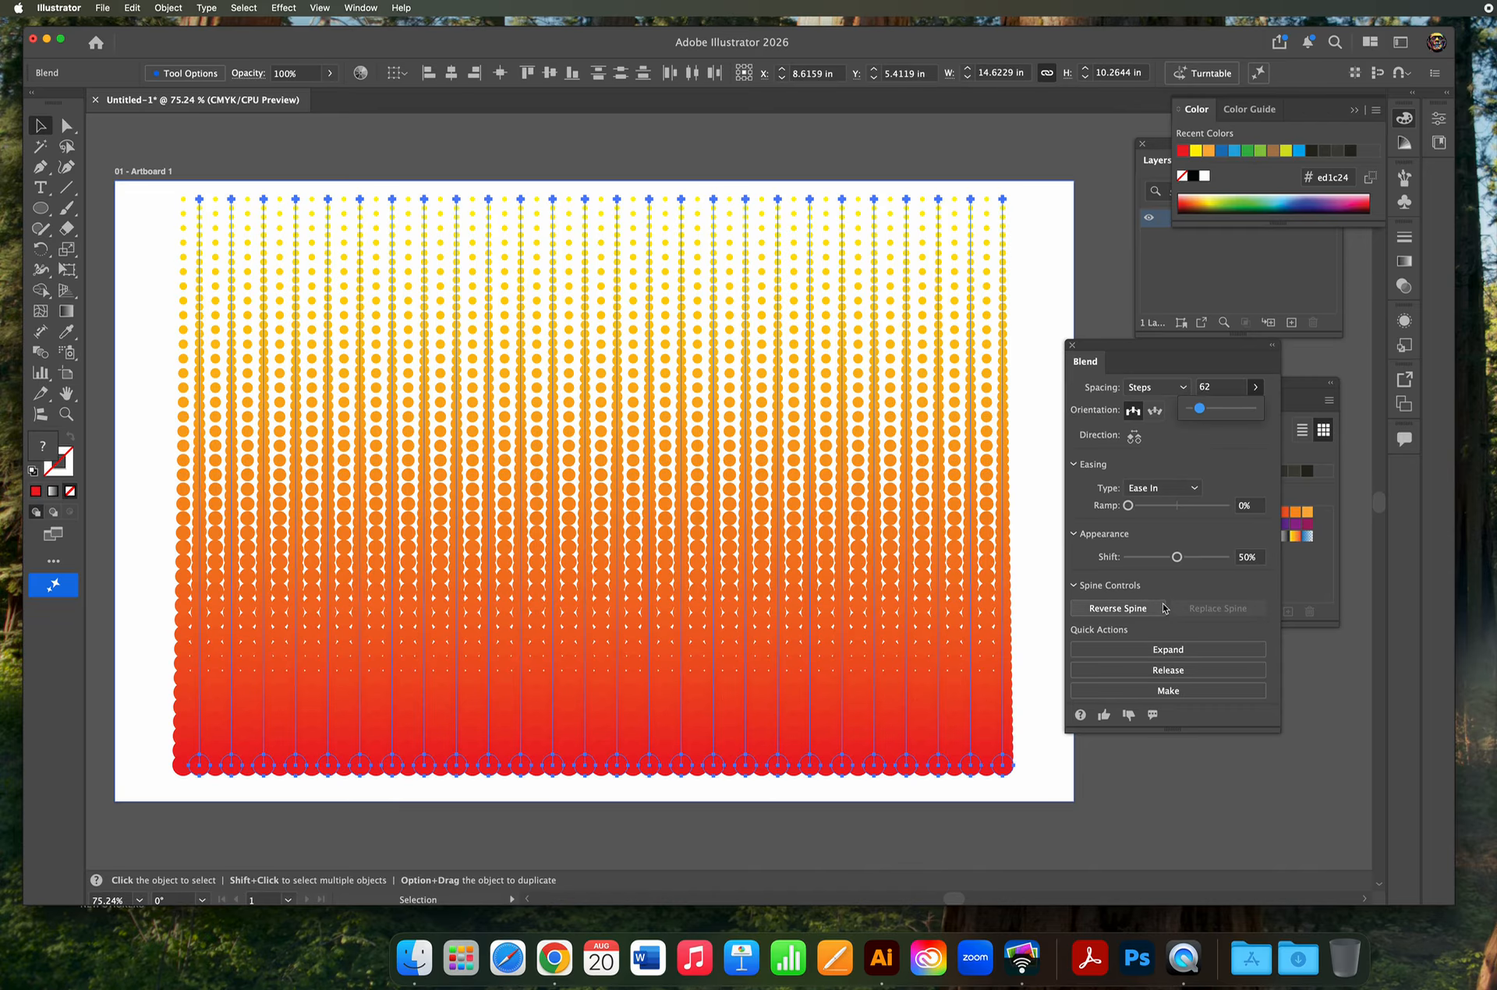
drag(1131, 507, 1143, 508)
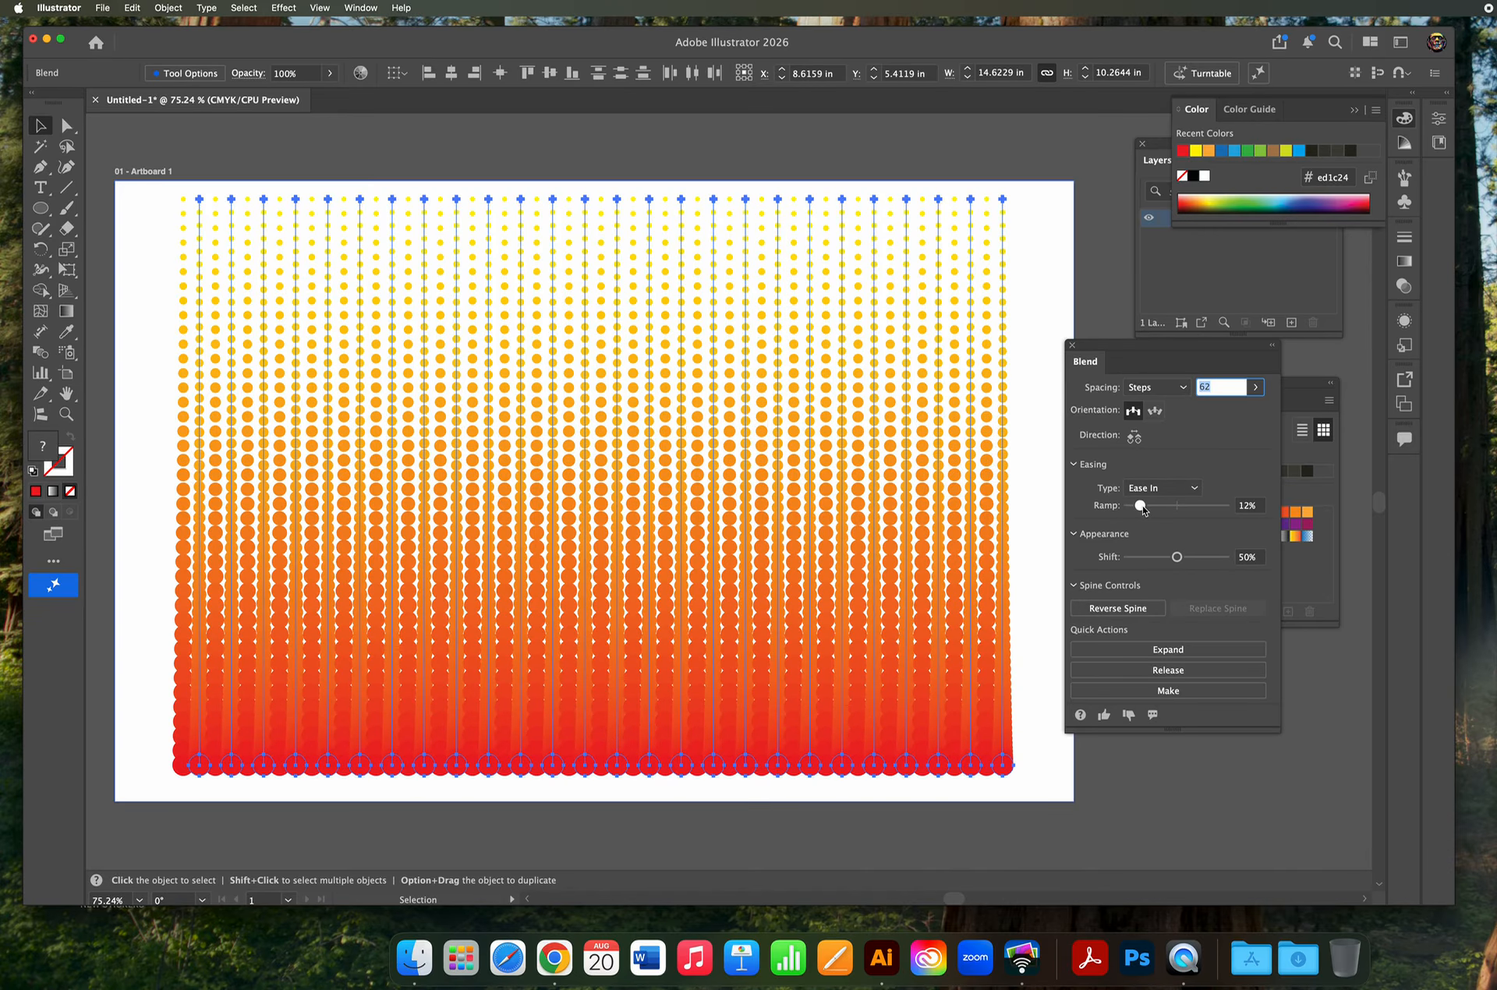
click(1045, 315)
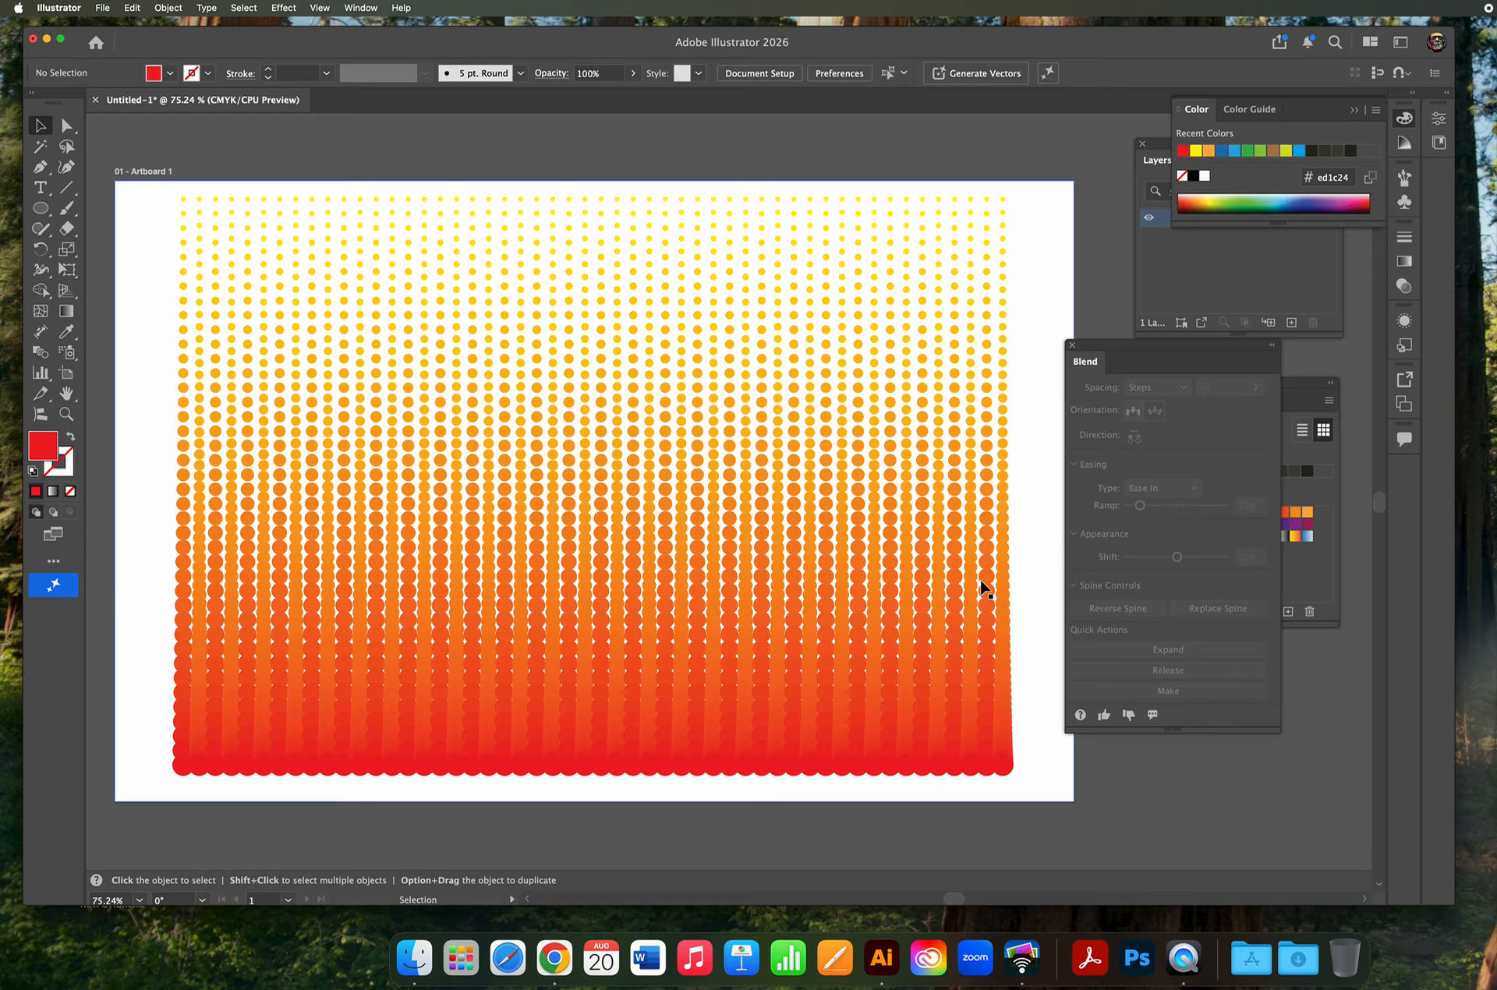
Directly select only the bottom circle of every other column, from the second column through the last one on the right edge.
click(67, 131)
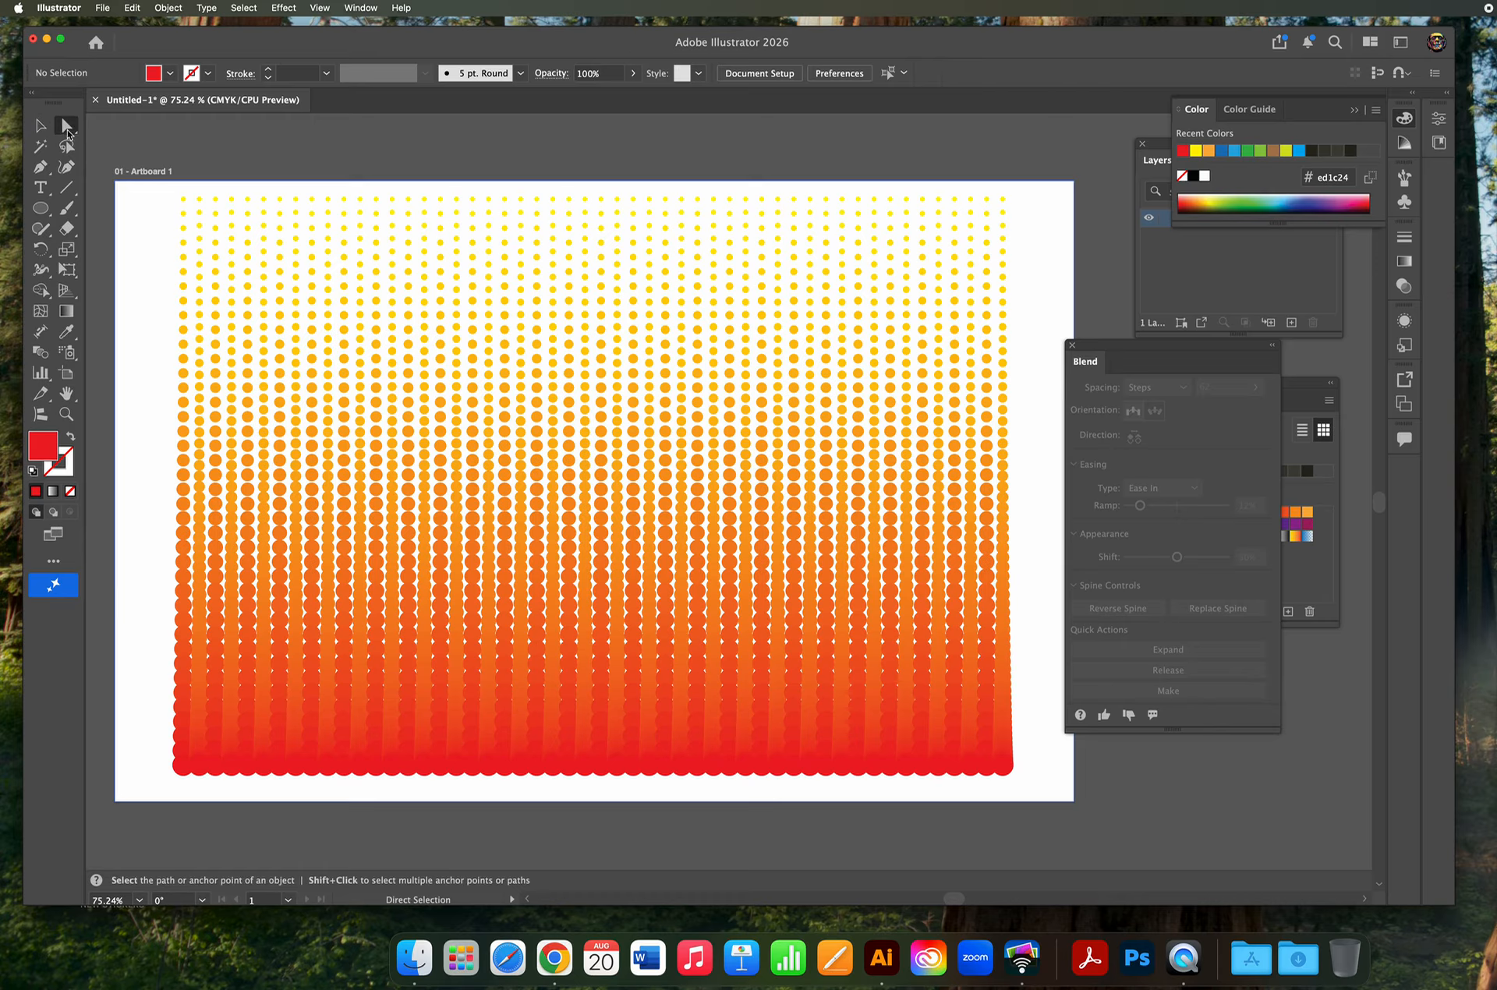
click(200, 777)
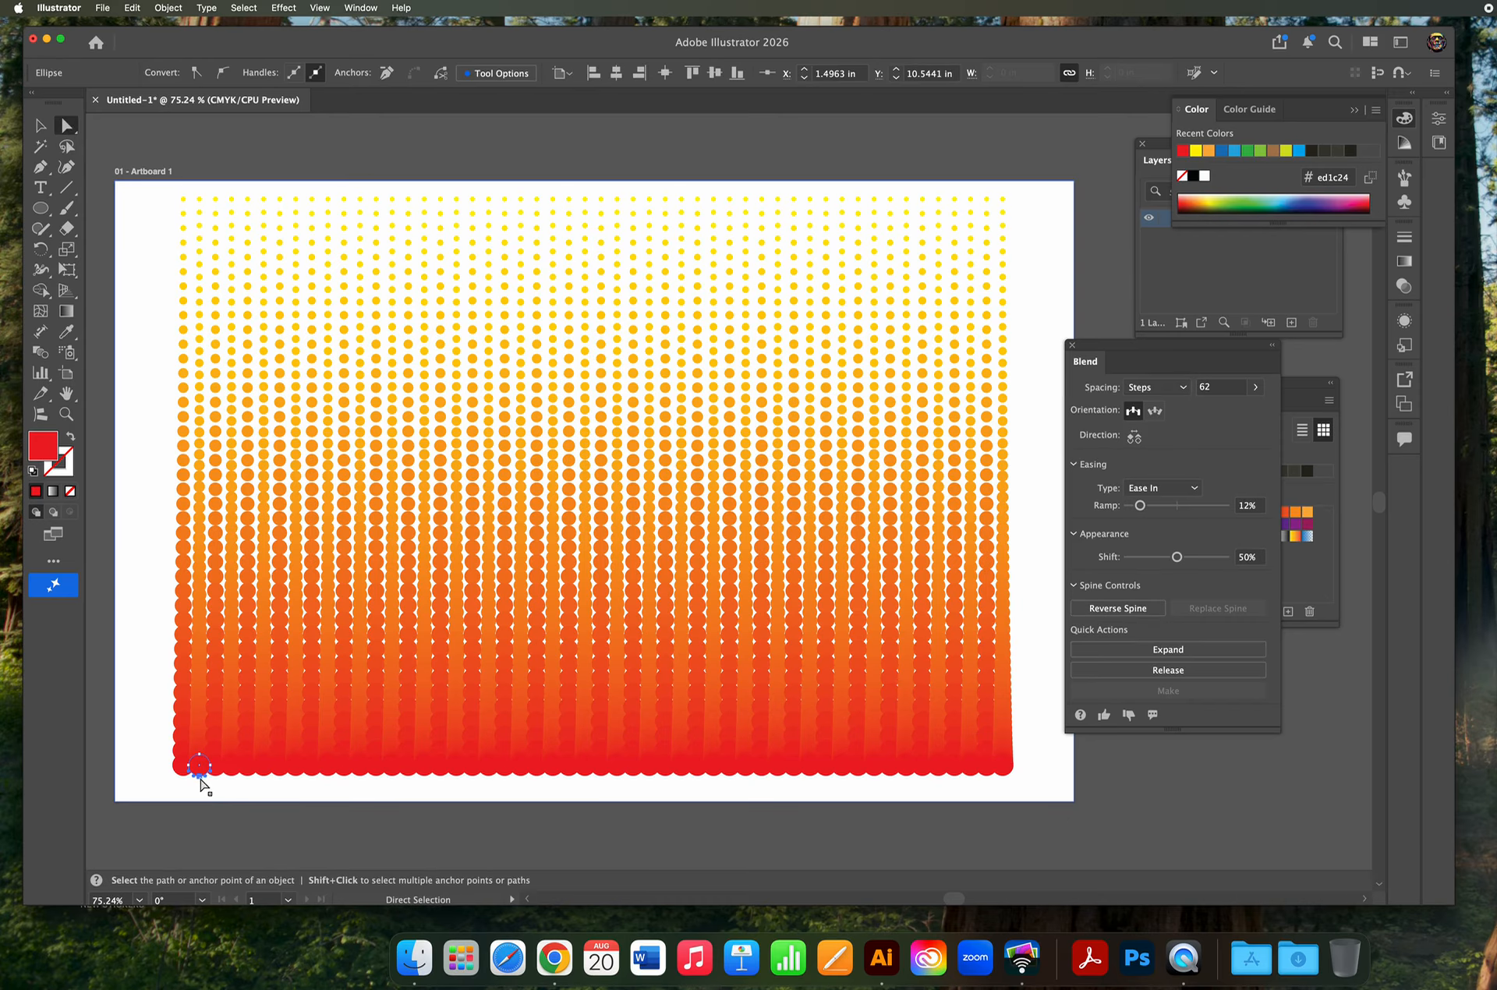
shift+click(231, 777)
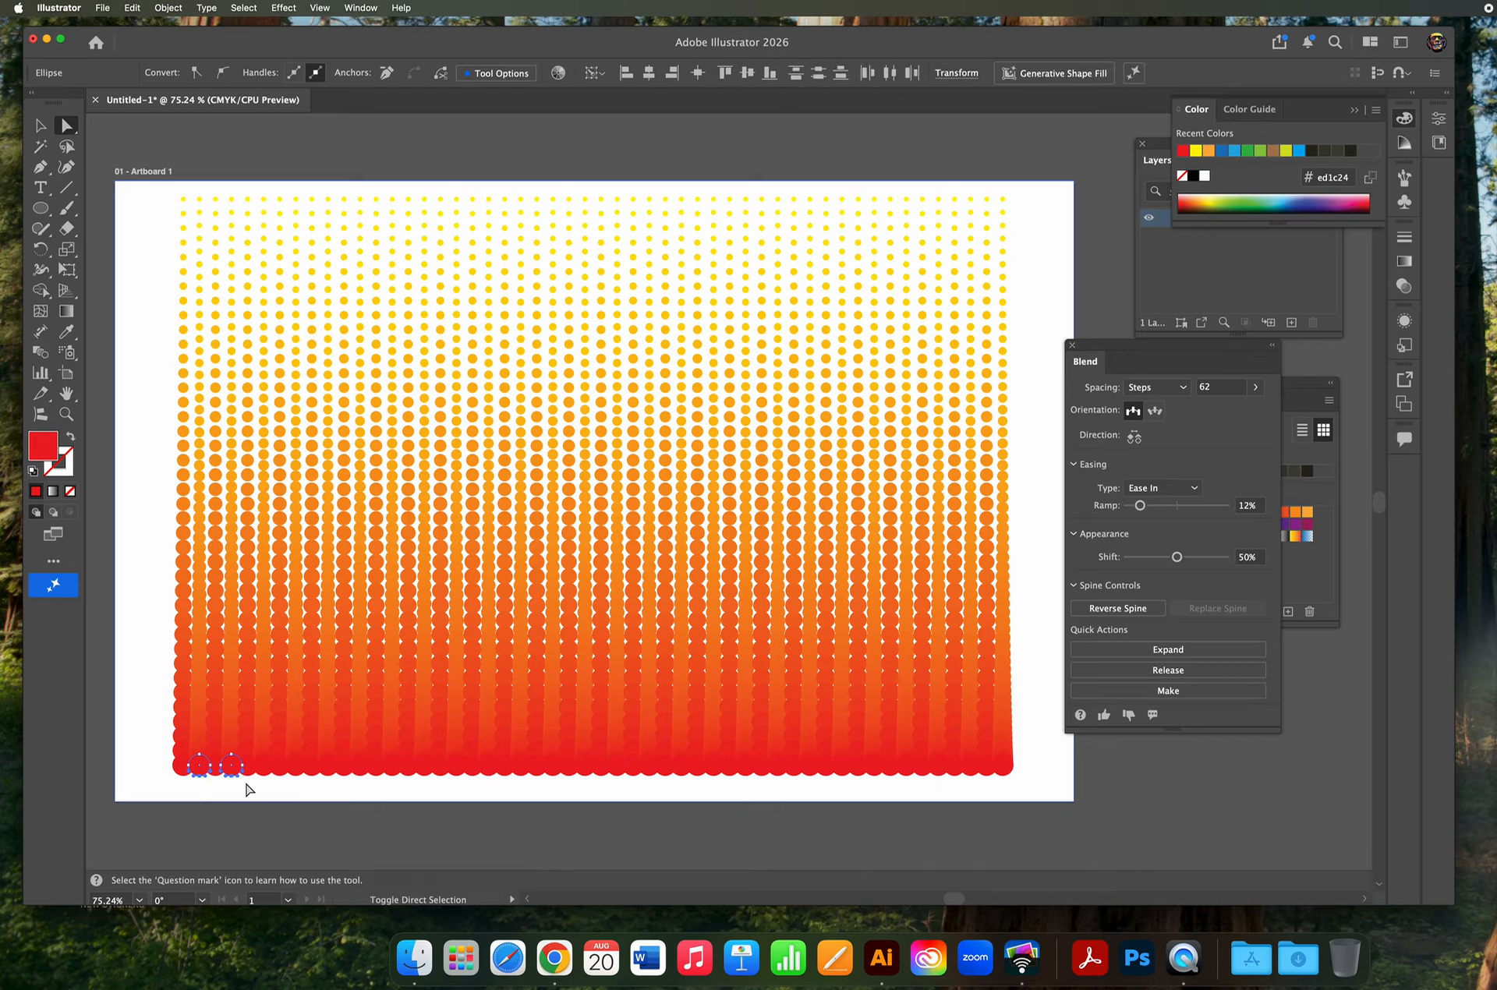
shift+click(265, 776)
shift+click(296, 777)
shift+click(328, 777)
shift+click(360, 776)
shift+click(392, 776)
shift+click(424, 776)
shift+click(457, 776)
shift+click(488, 777)
shift+click(519, 777)
shift+click(552, 777)
shift+click(584, 775)
shift+click(649, 776)
shift+click(681, 777)
shift+click(713, 776)
shift+click(746, 777)
shift+click(811, 777)
shift+click(844, 777)
shift+click(875, 777)
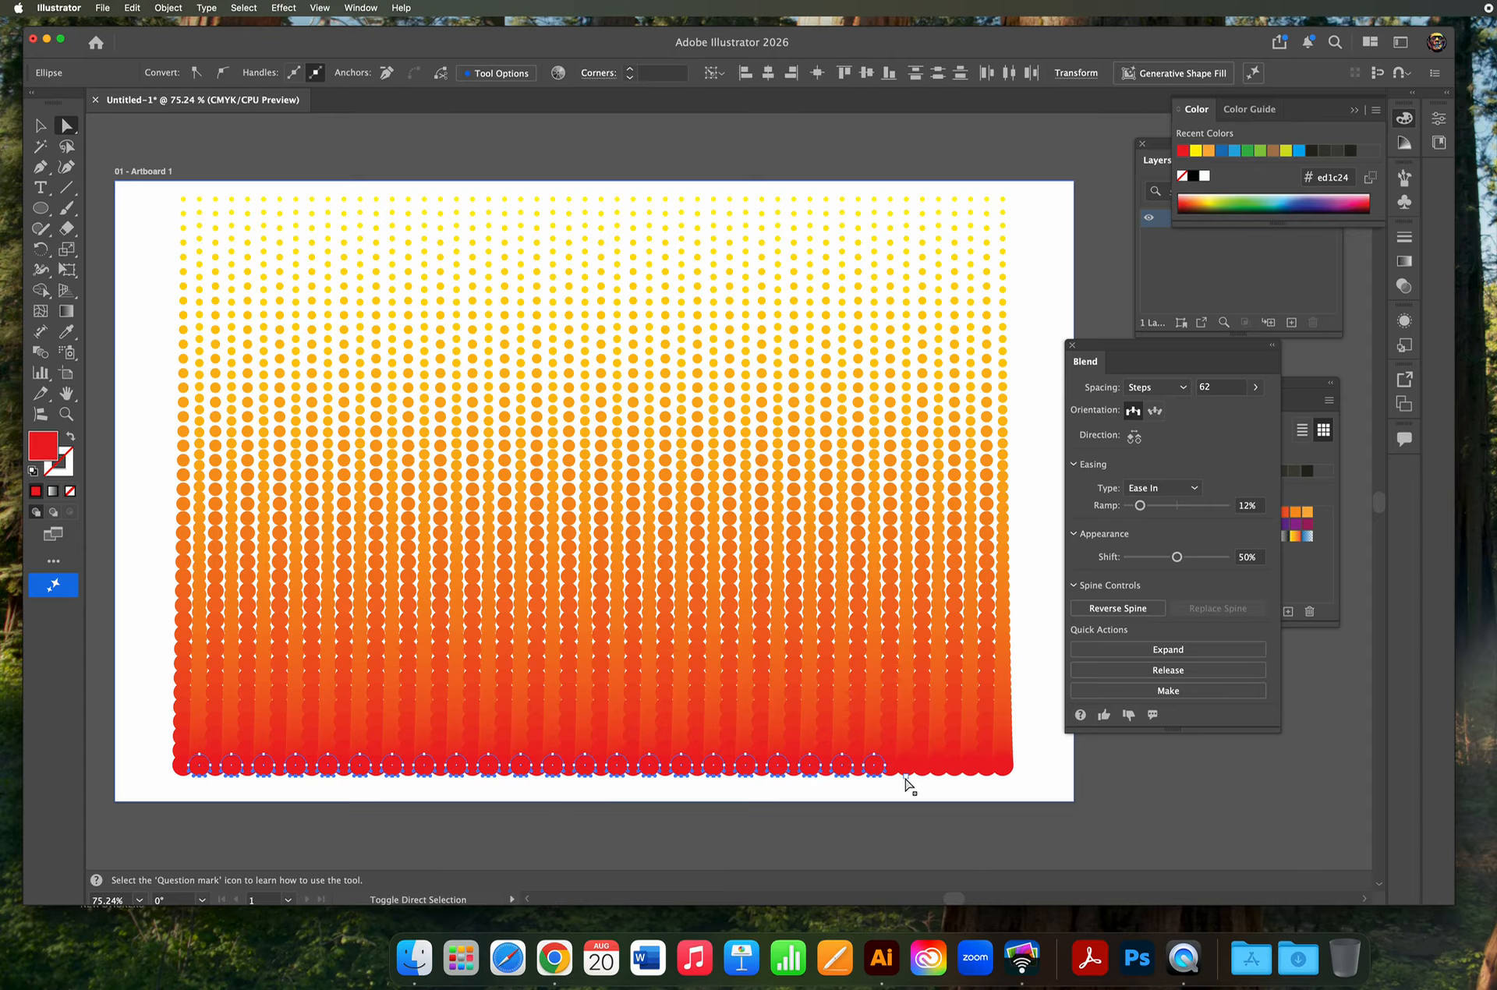
shift+click(907, 778)
shift+click(939, 778)
shift+click(971, 777)
shift+click(1005, 778)
Fill the selected bottom circles with light blue (#00aeef) and deselect them.
drag(1132, 349, 1061, 577)
click(1224, 513)
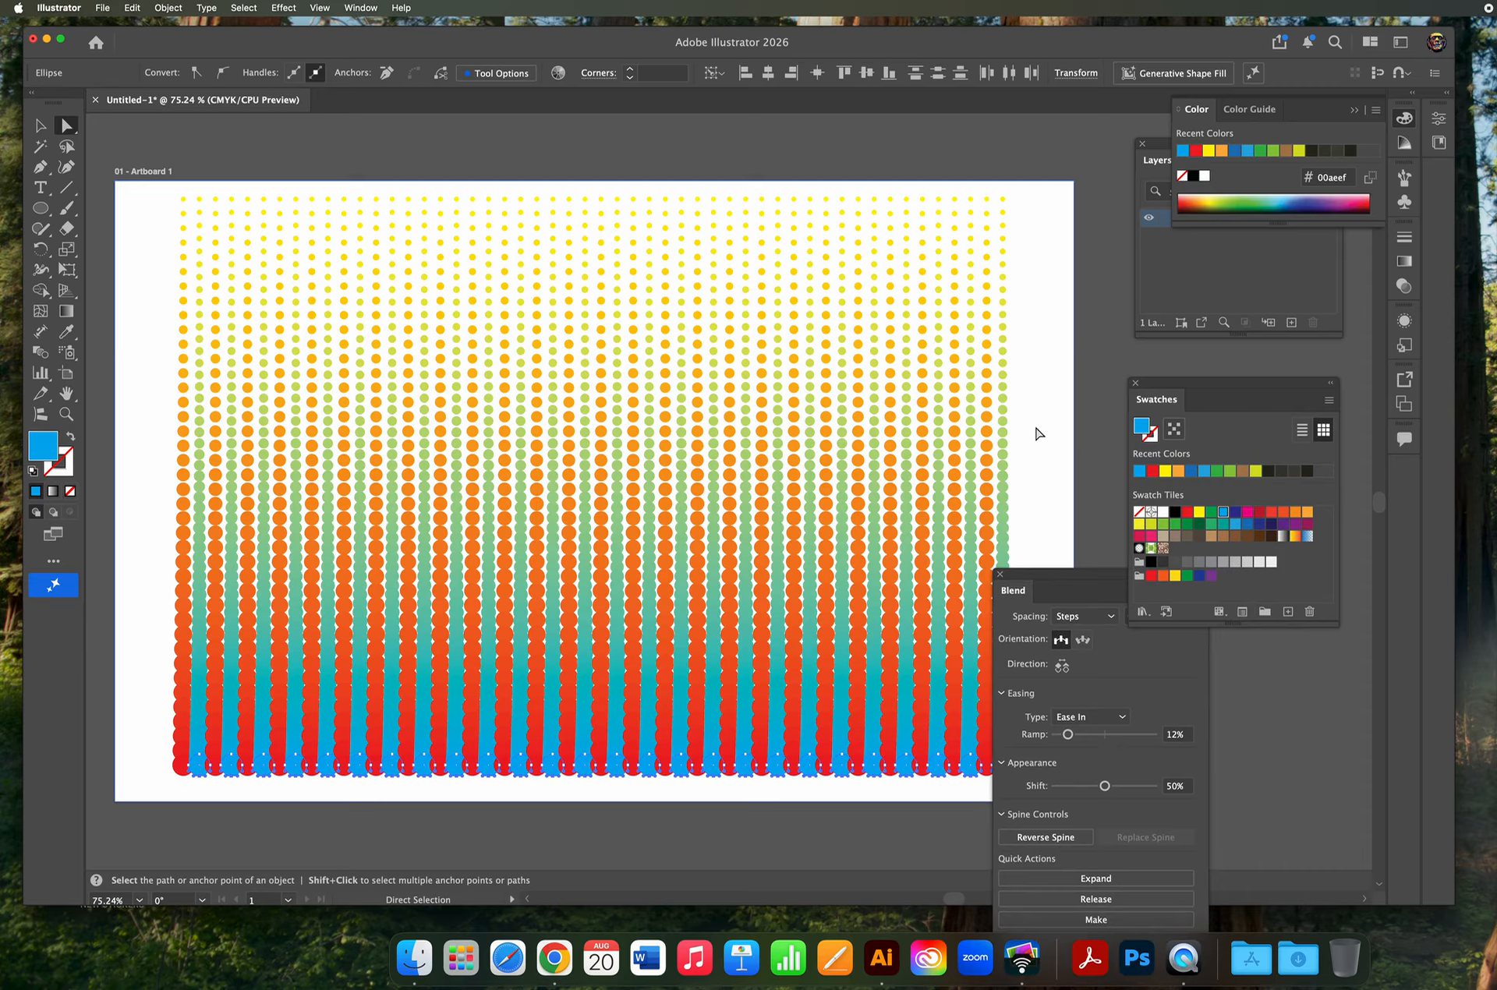
click(1038, 434)
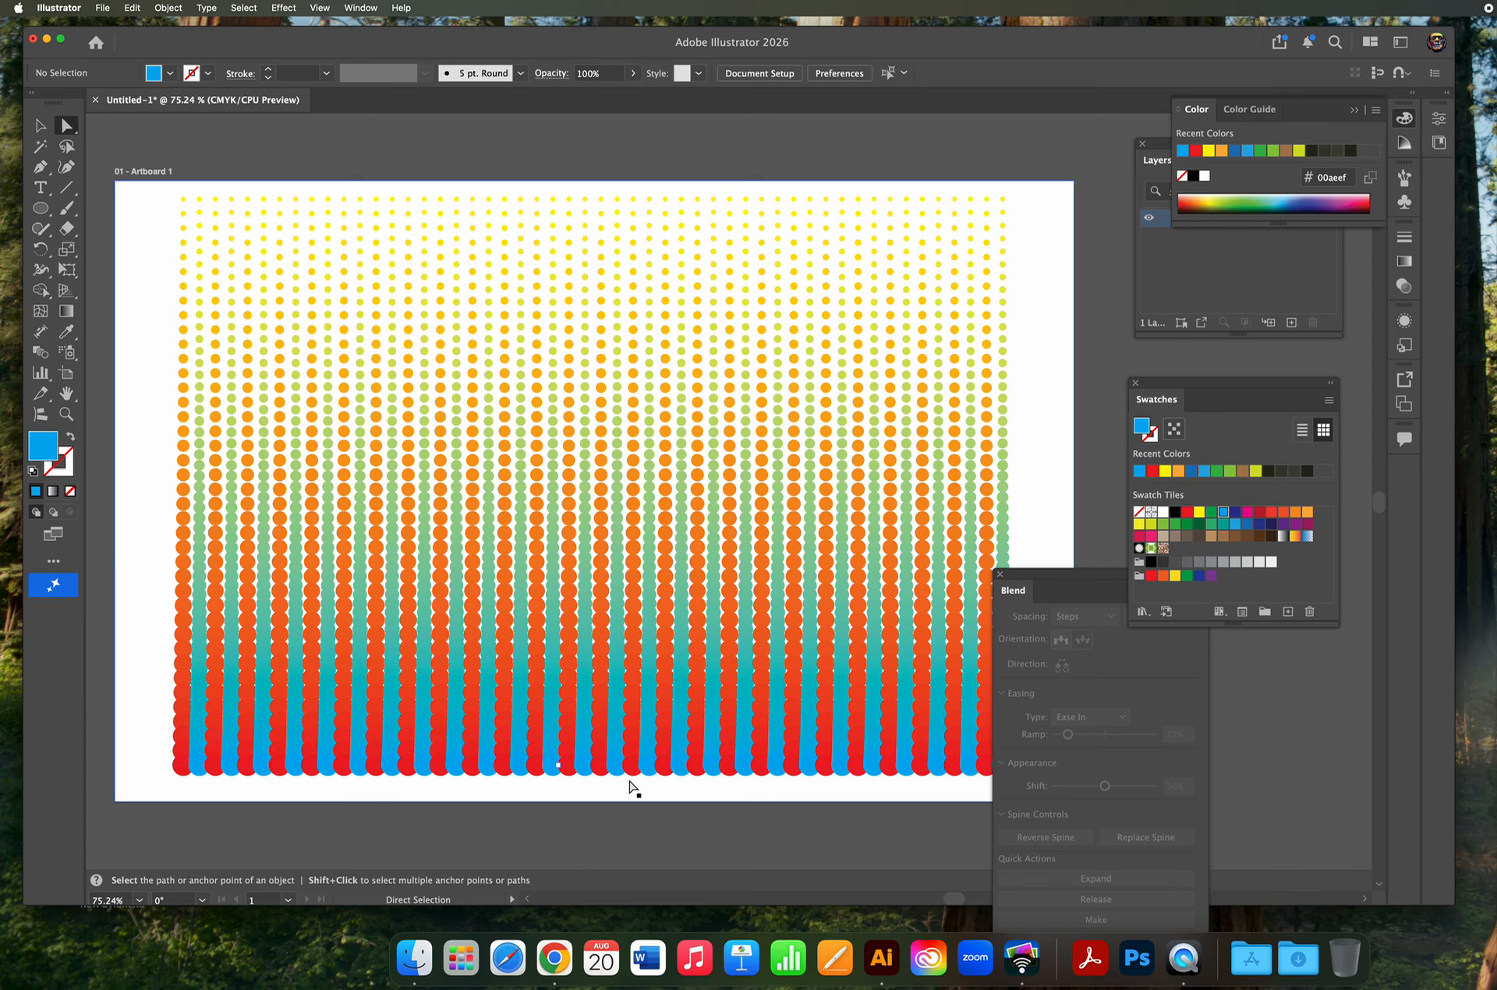
drag(1004, 589, 1121, 659)
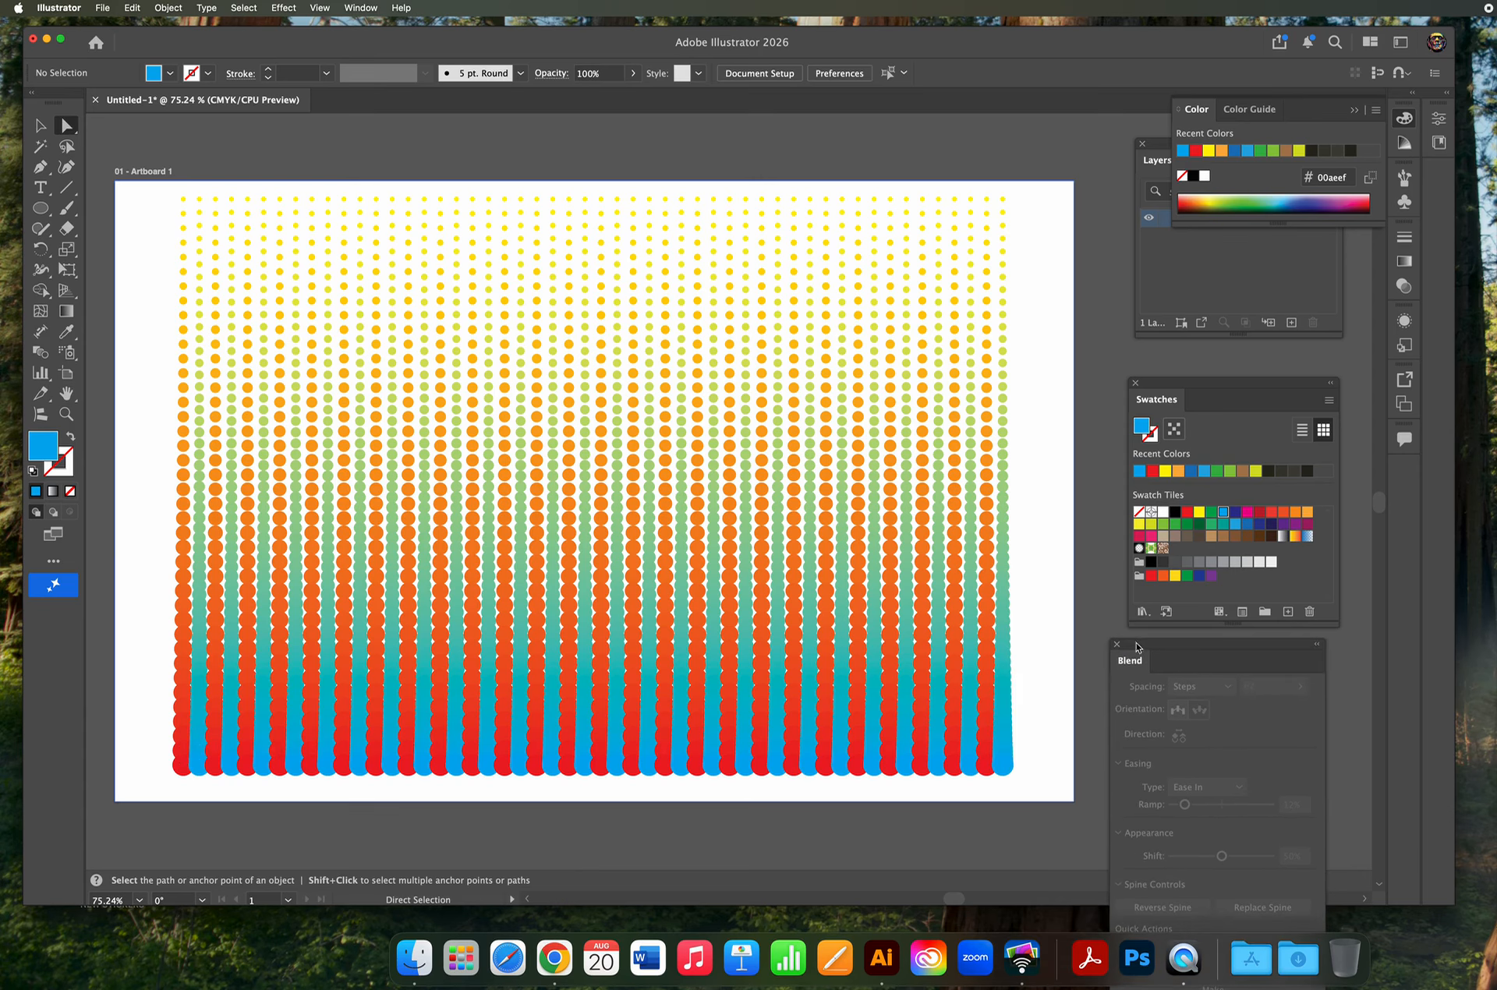
key(v)
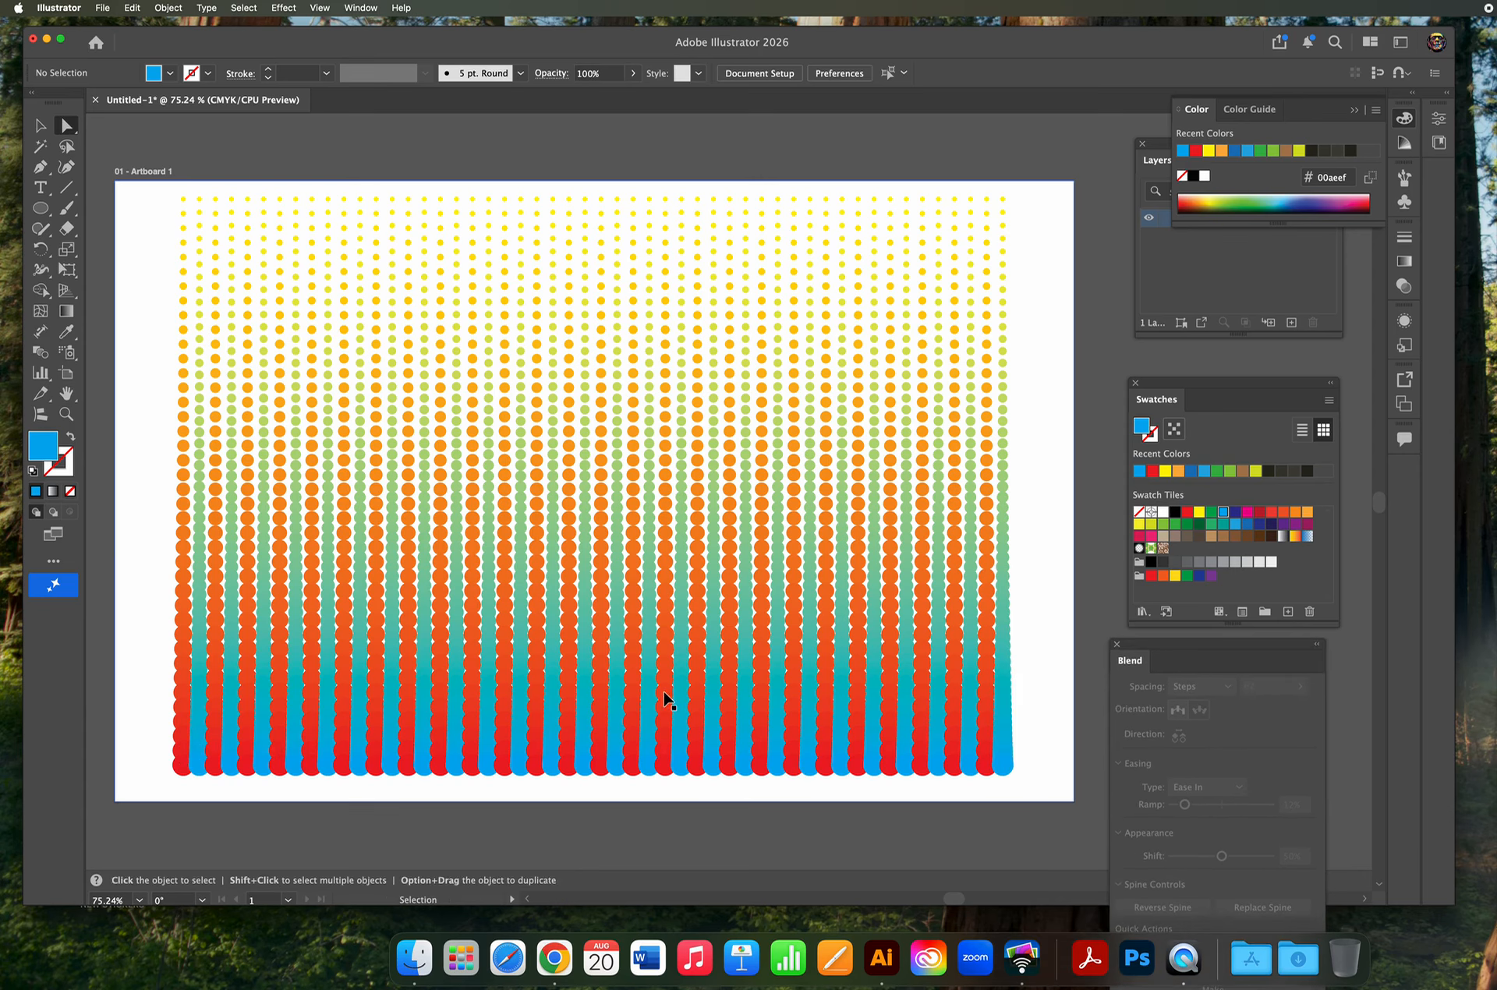
Undo the blue recolouring of the alternate columns, deselect everything and return to the Selection tool.
key(super+z)
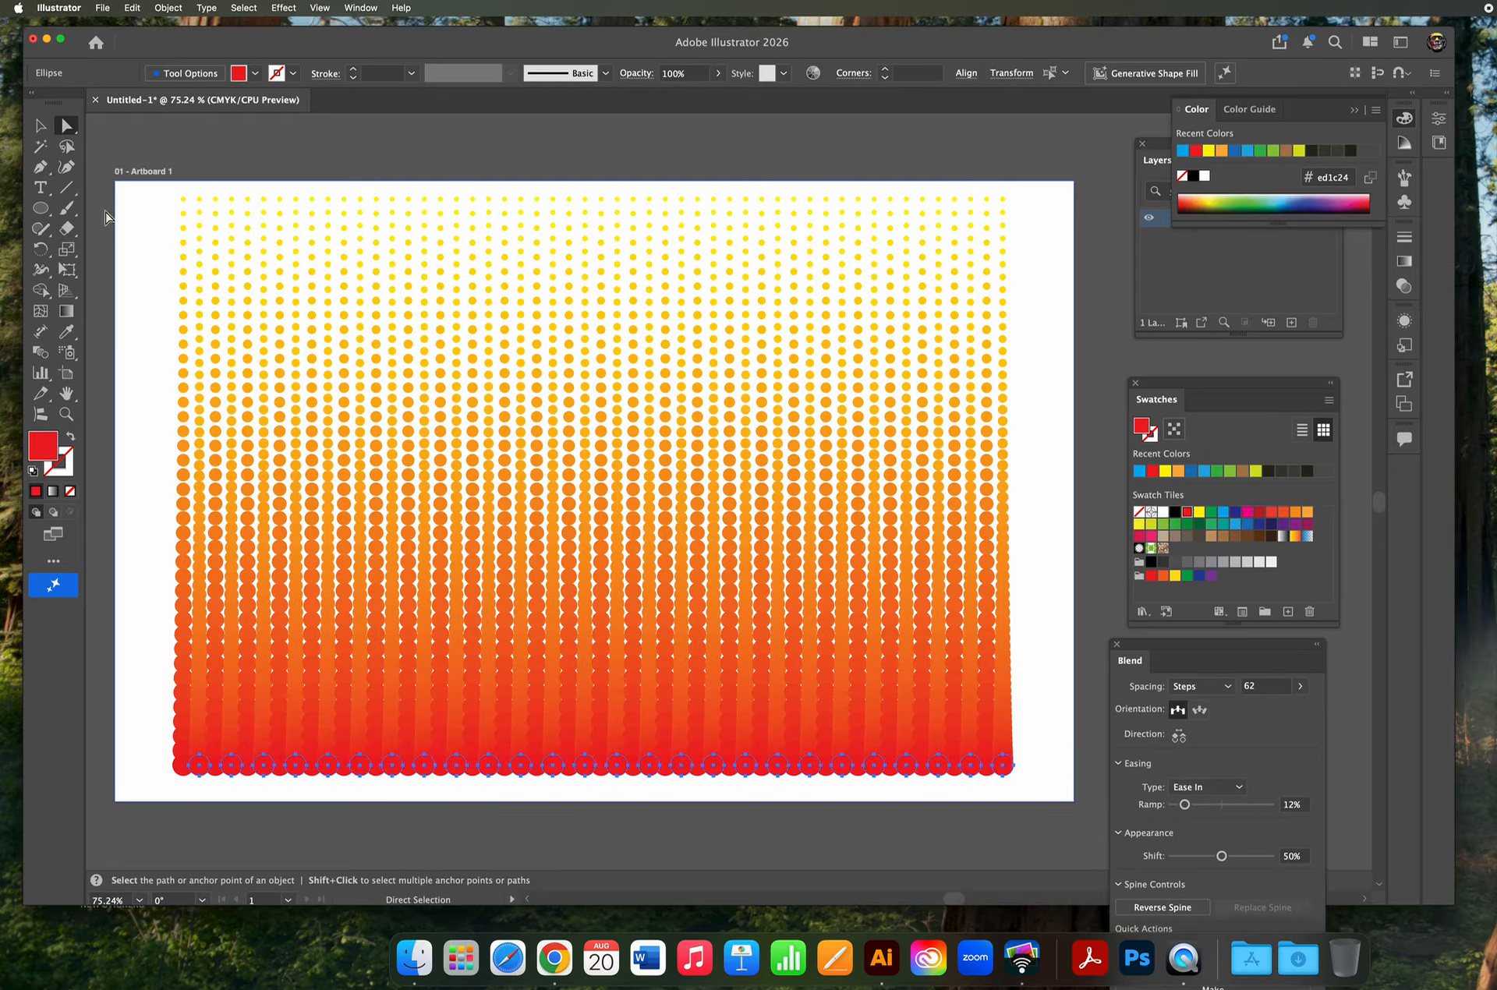
click(133, 308)
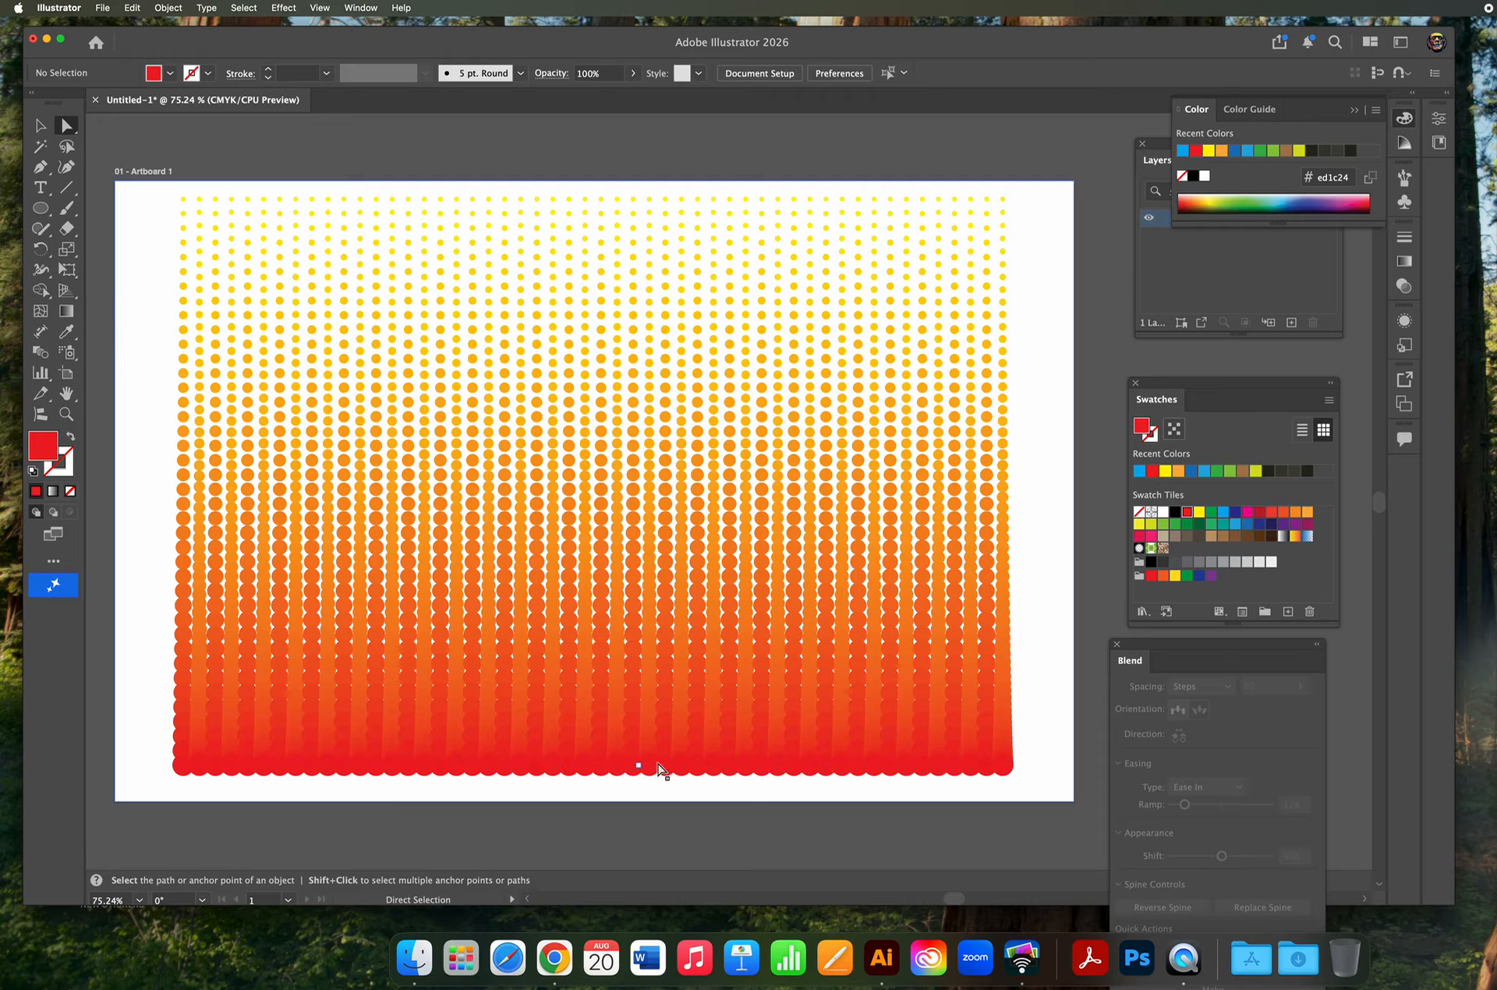
click(39, 124)
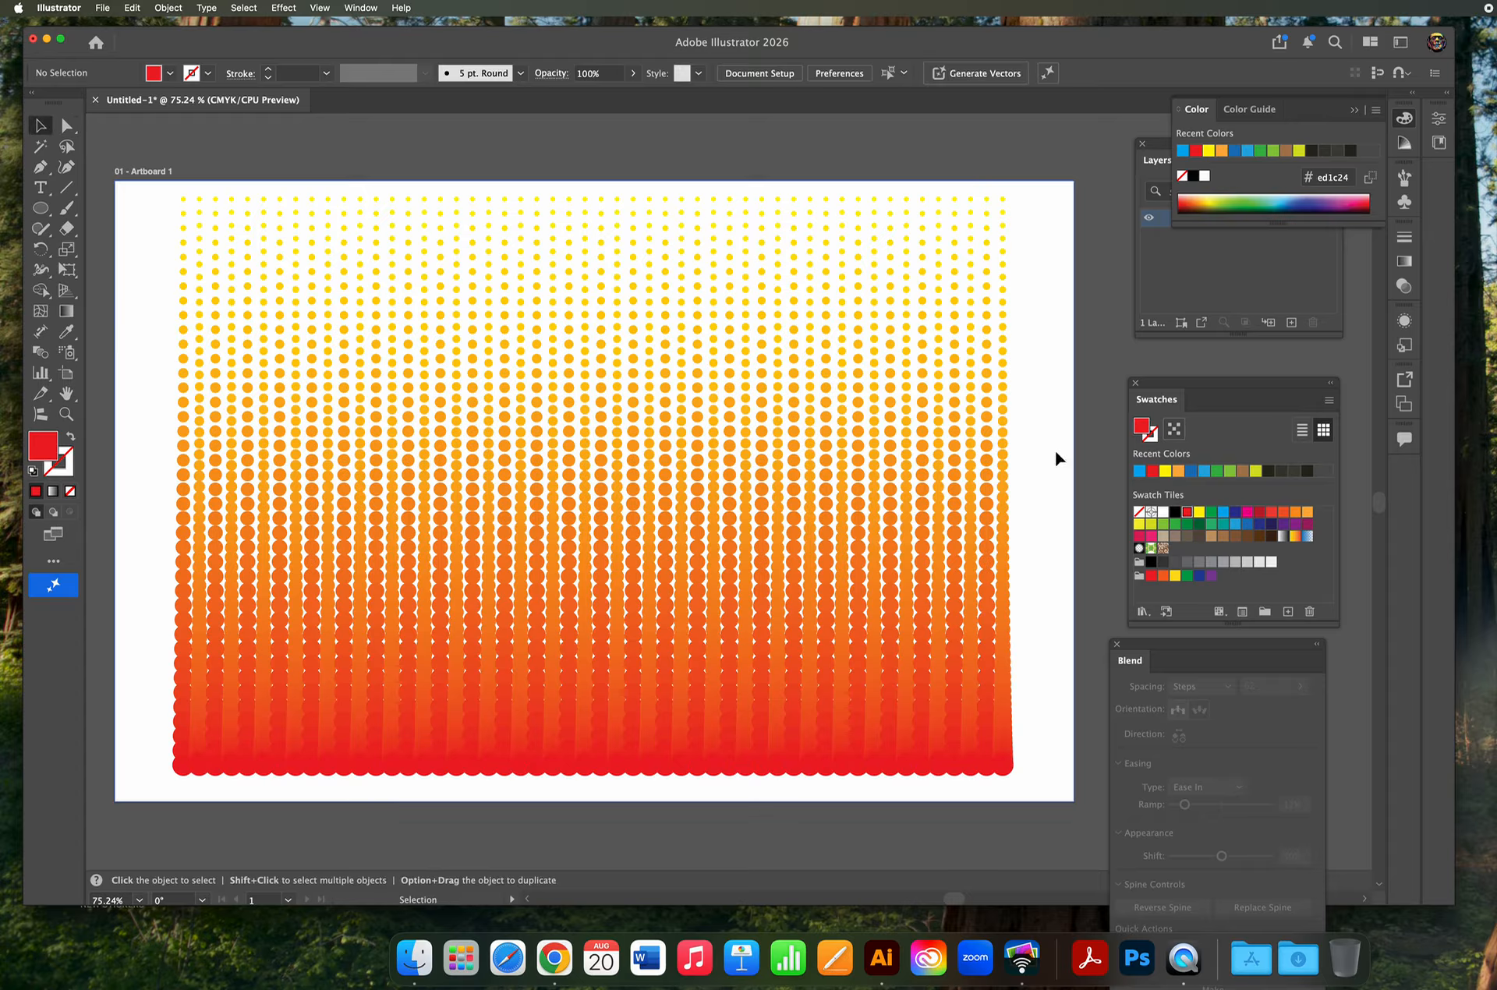
Select all the column blends and set their Appearance Shift to 54% and their spacing to 86 steps.
drag(1011, 462, 161, 584)
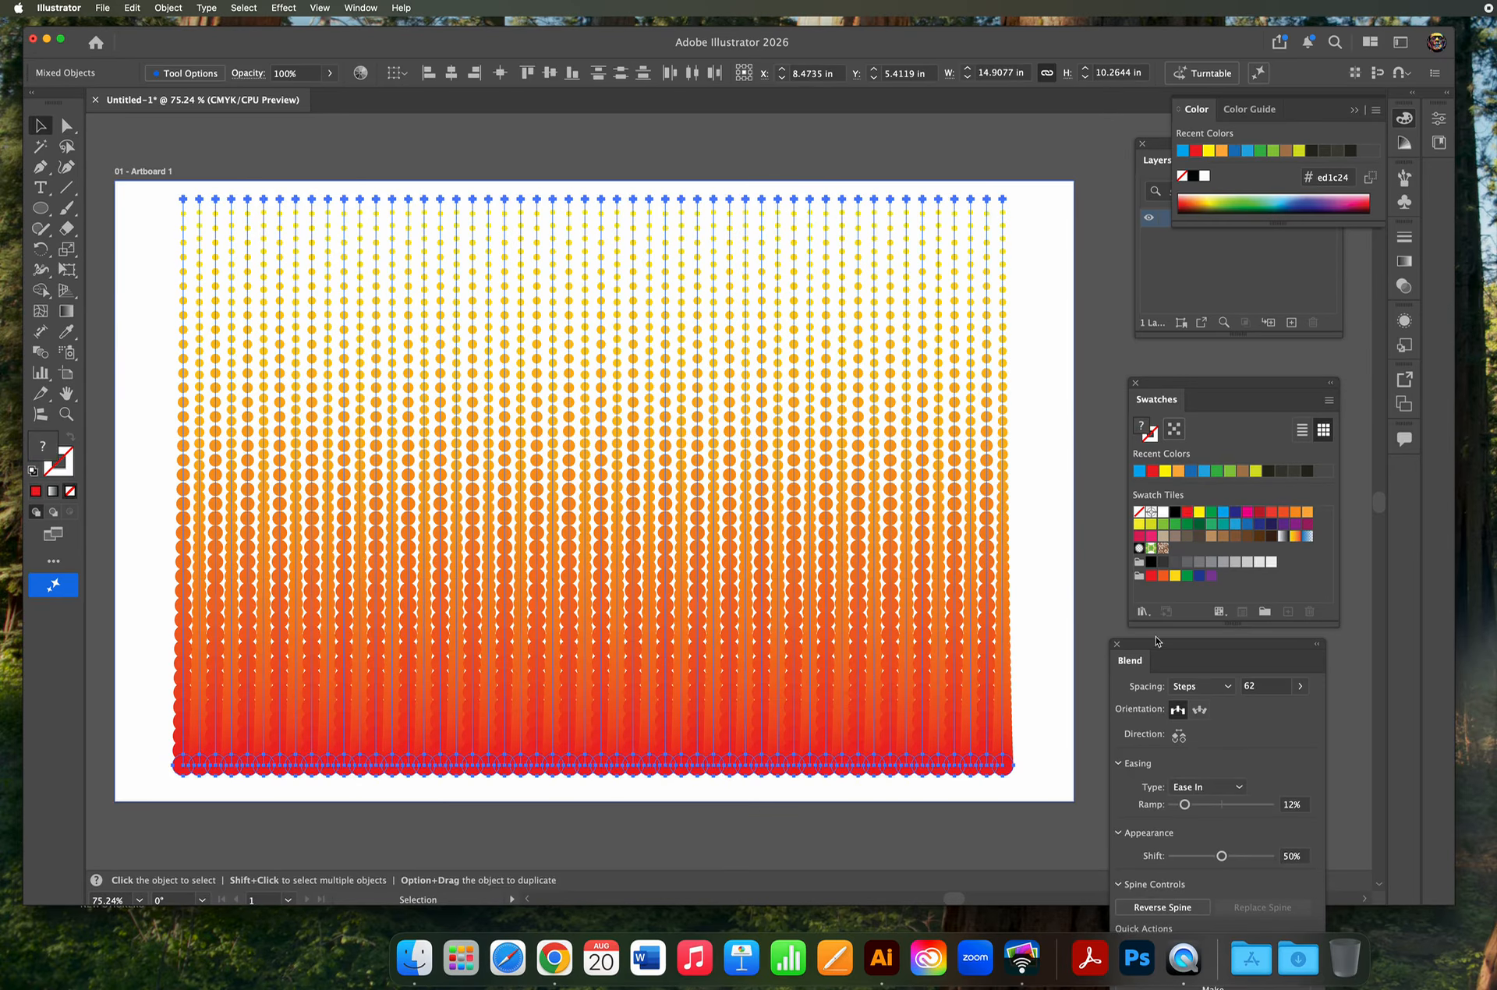
drag(1105, 572, 1071, 288)
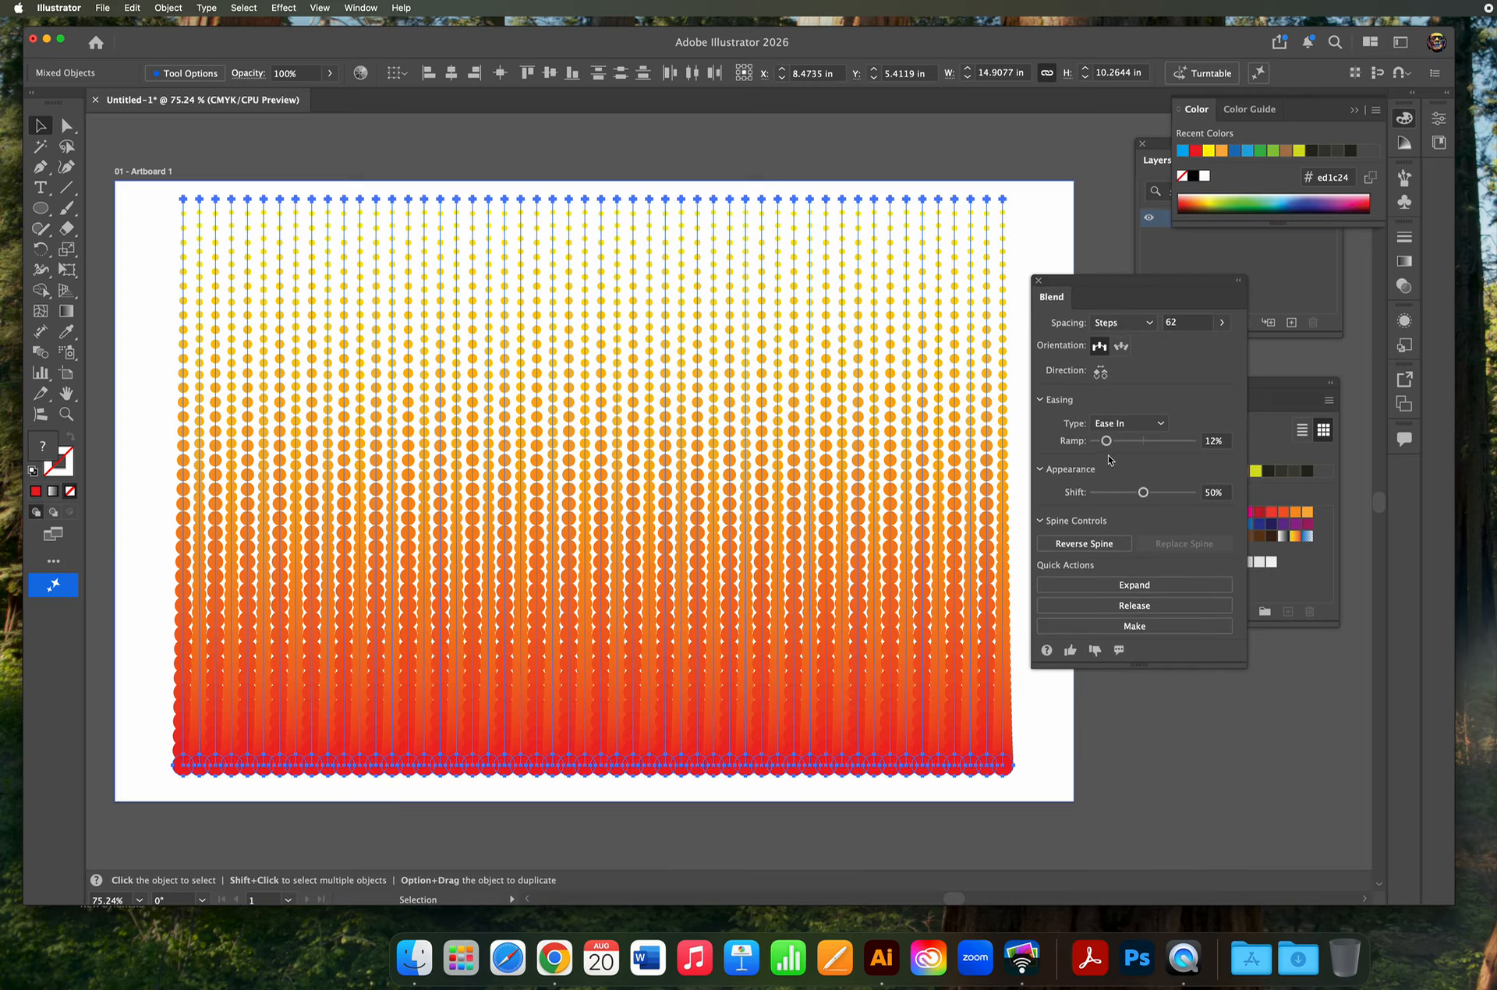
mouse_move(1143, 493)
mouse_down()
mouse_move(1114, 495)
mouse_move(1171, 496)
mouse_move(1130, 496)
mouse_move(1148, 497)
mouse_up()
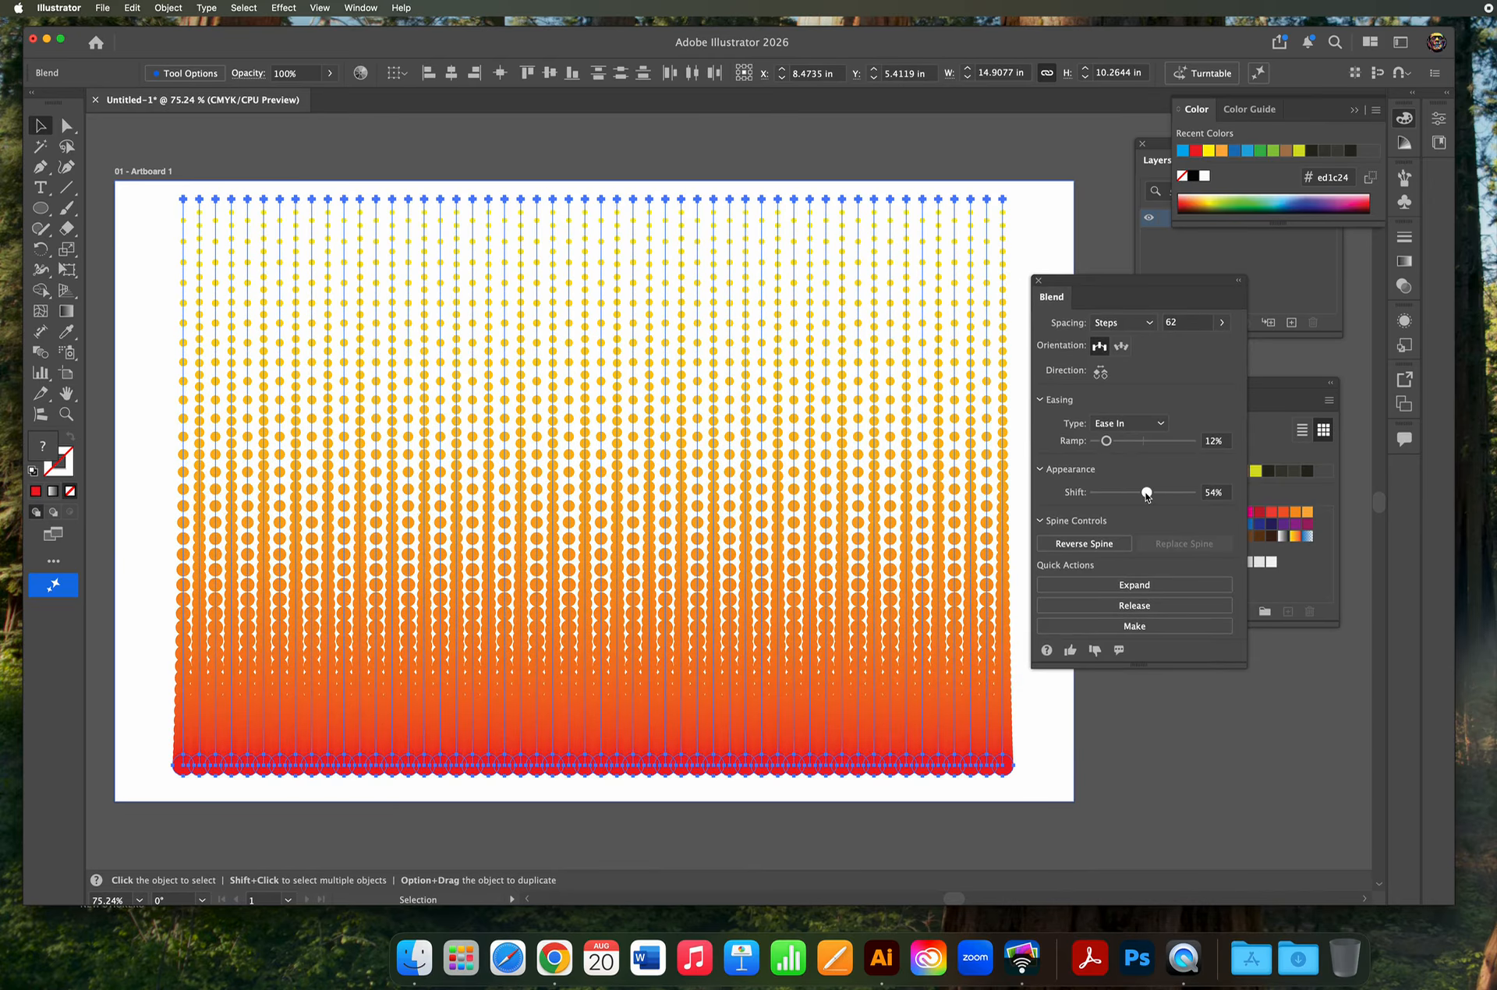
click(1220, 324)
drag(1170, 348, 1169, 348)
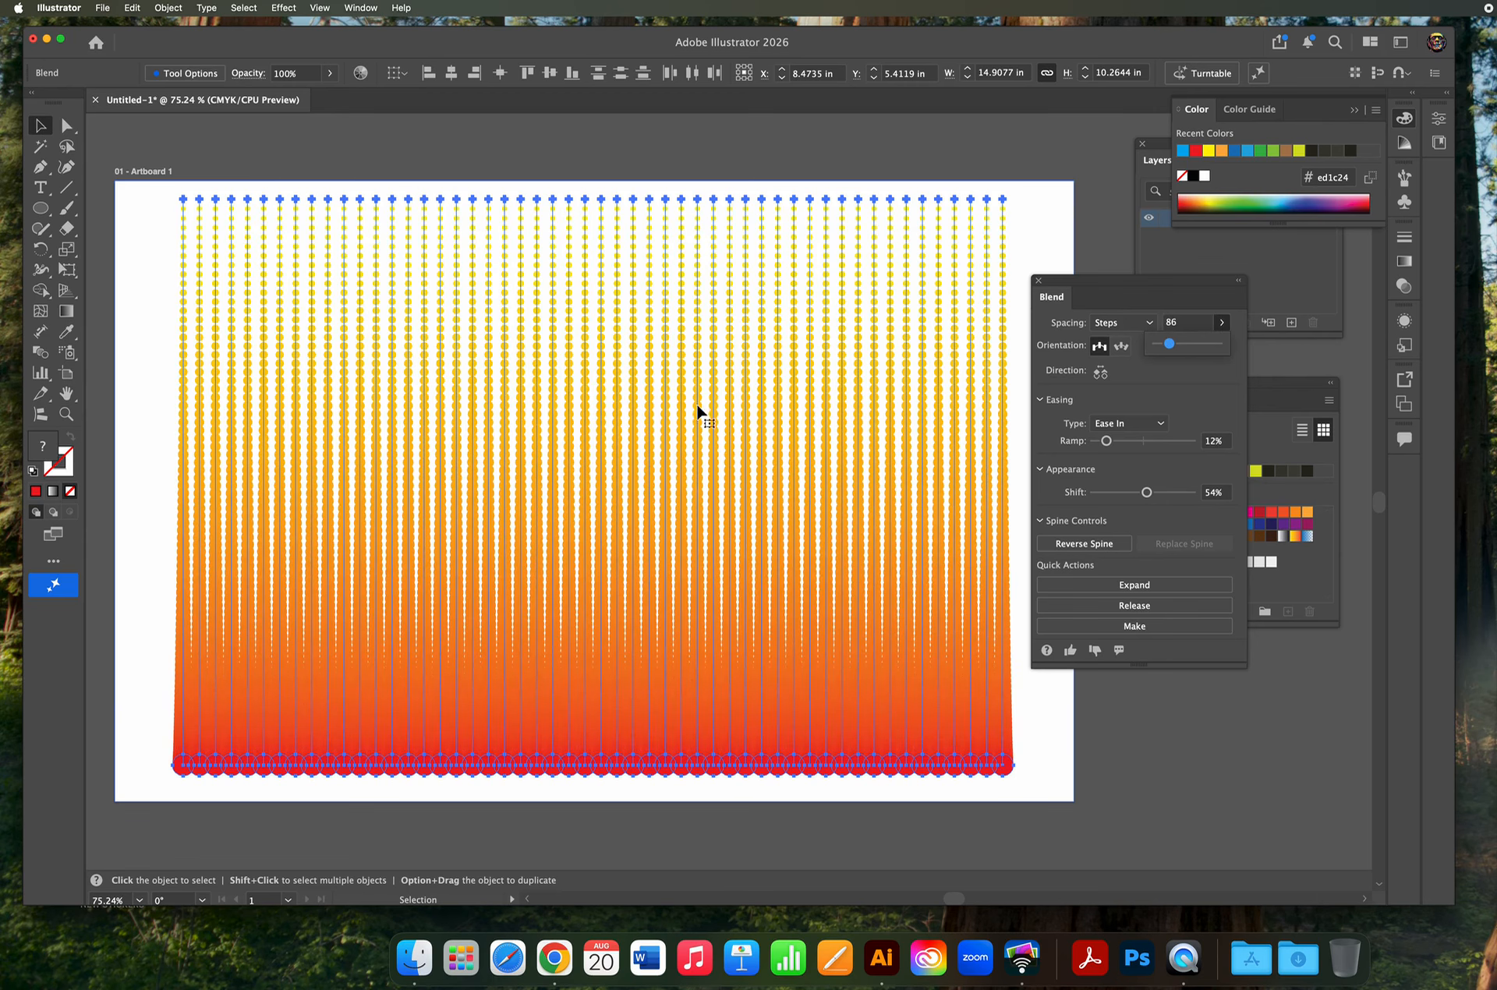
Recolour all the selected column blends black and deselect them.
drag(1056, 285, 1165, 655)
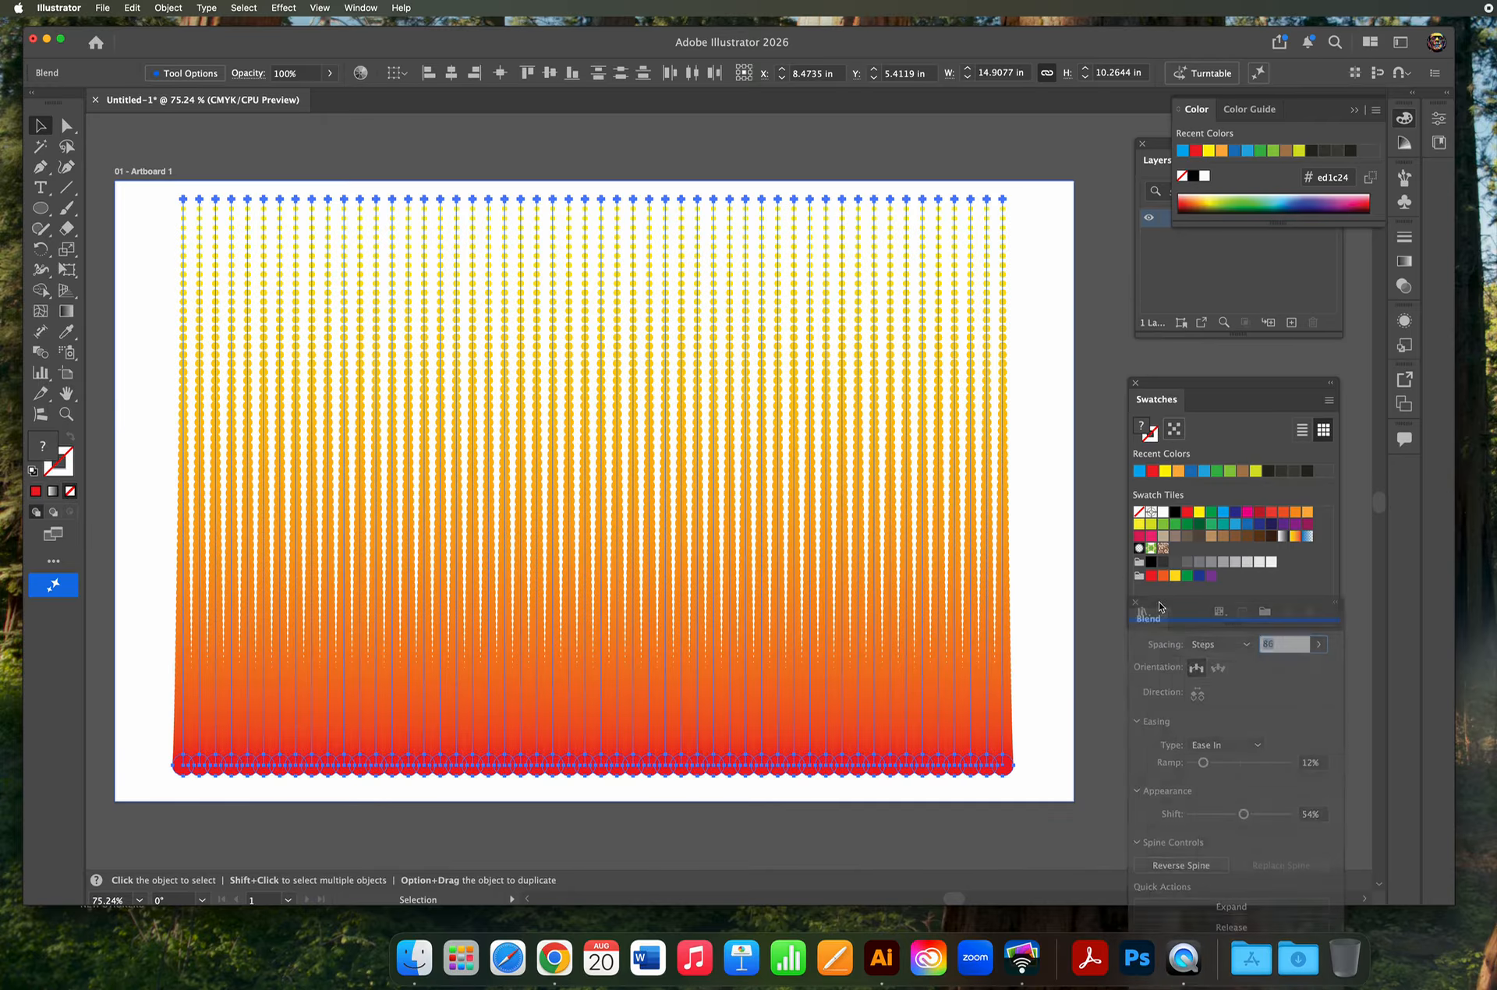
click(1175, 512)
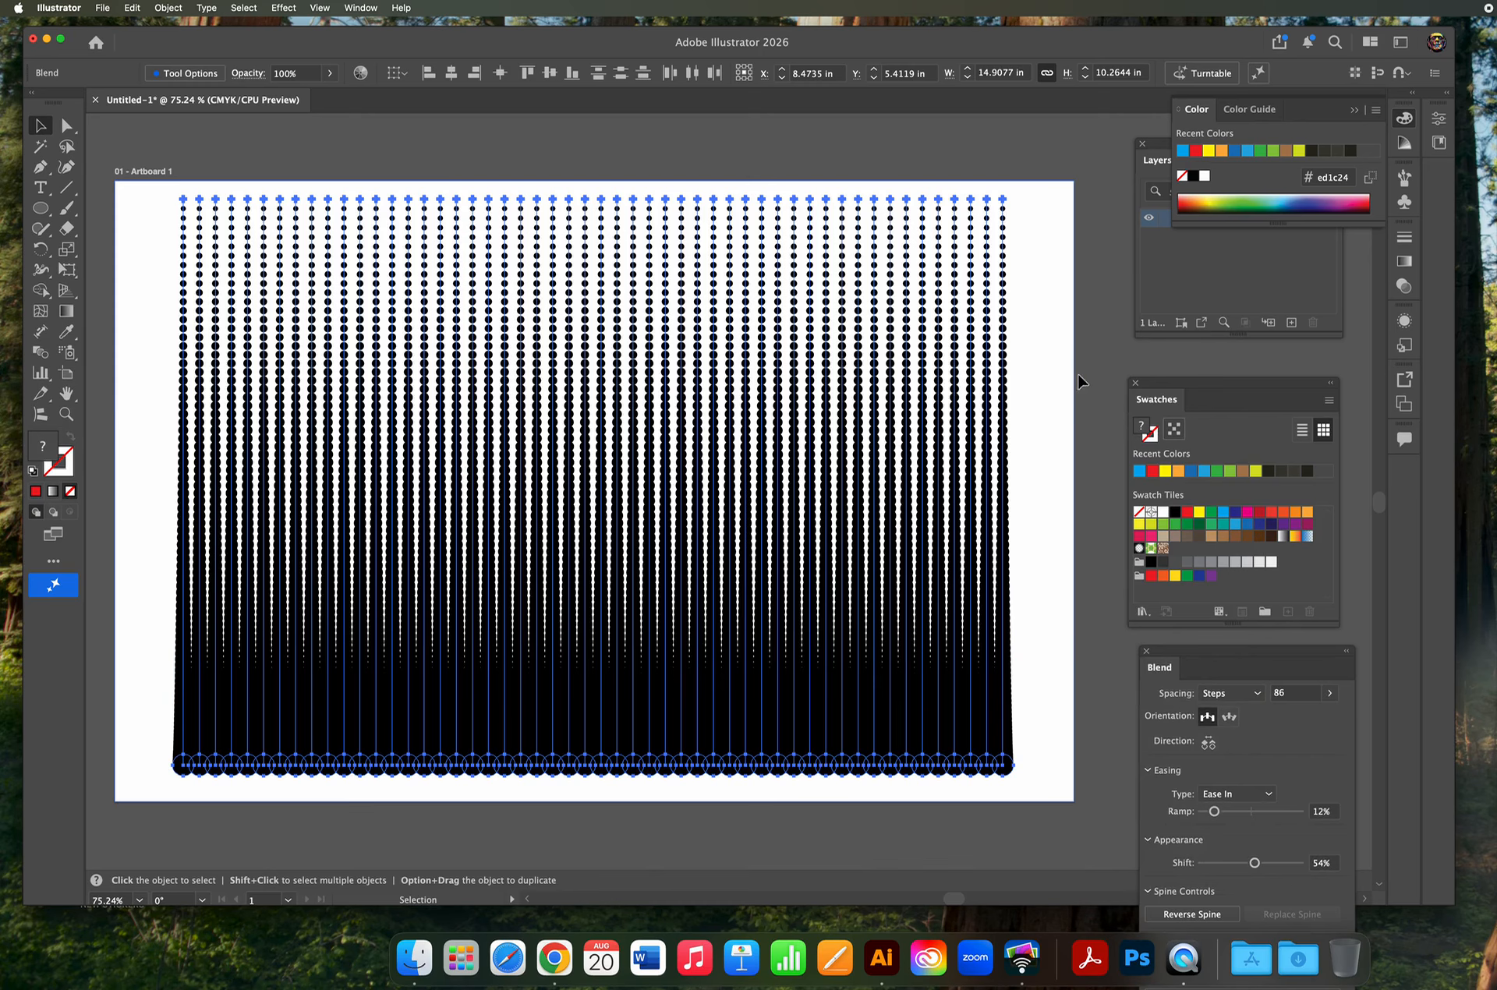
click(1047, 392)
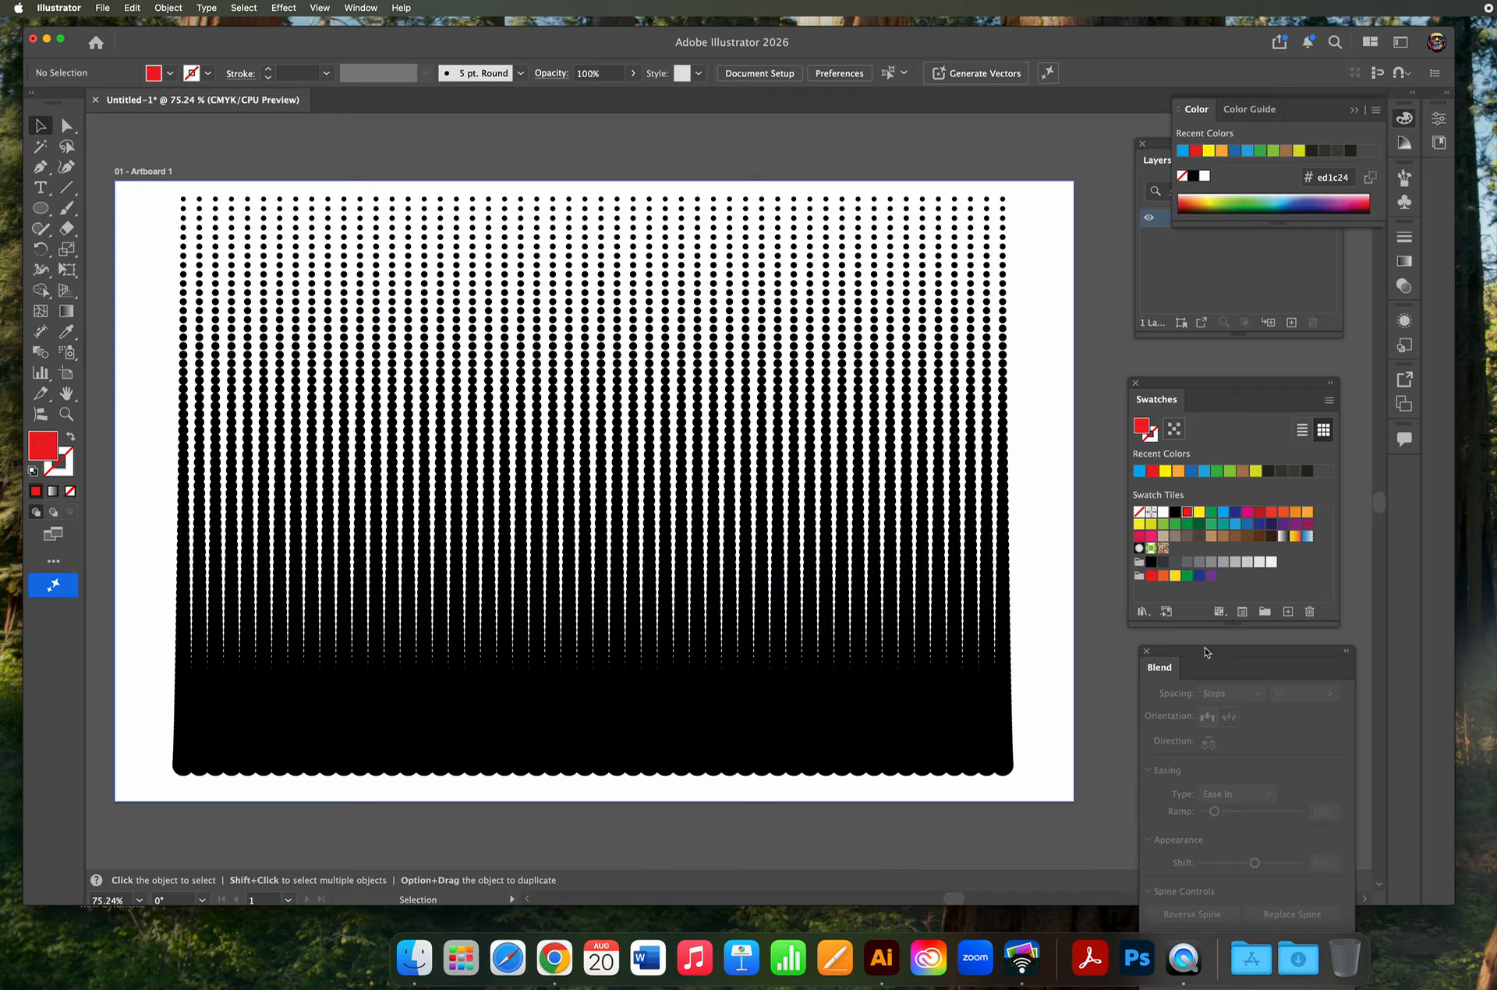
Select the entire halftone pattern and delete it from the artboard.
drag(1206, 656, 1114, 359)
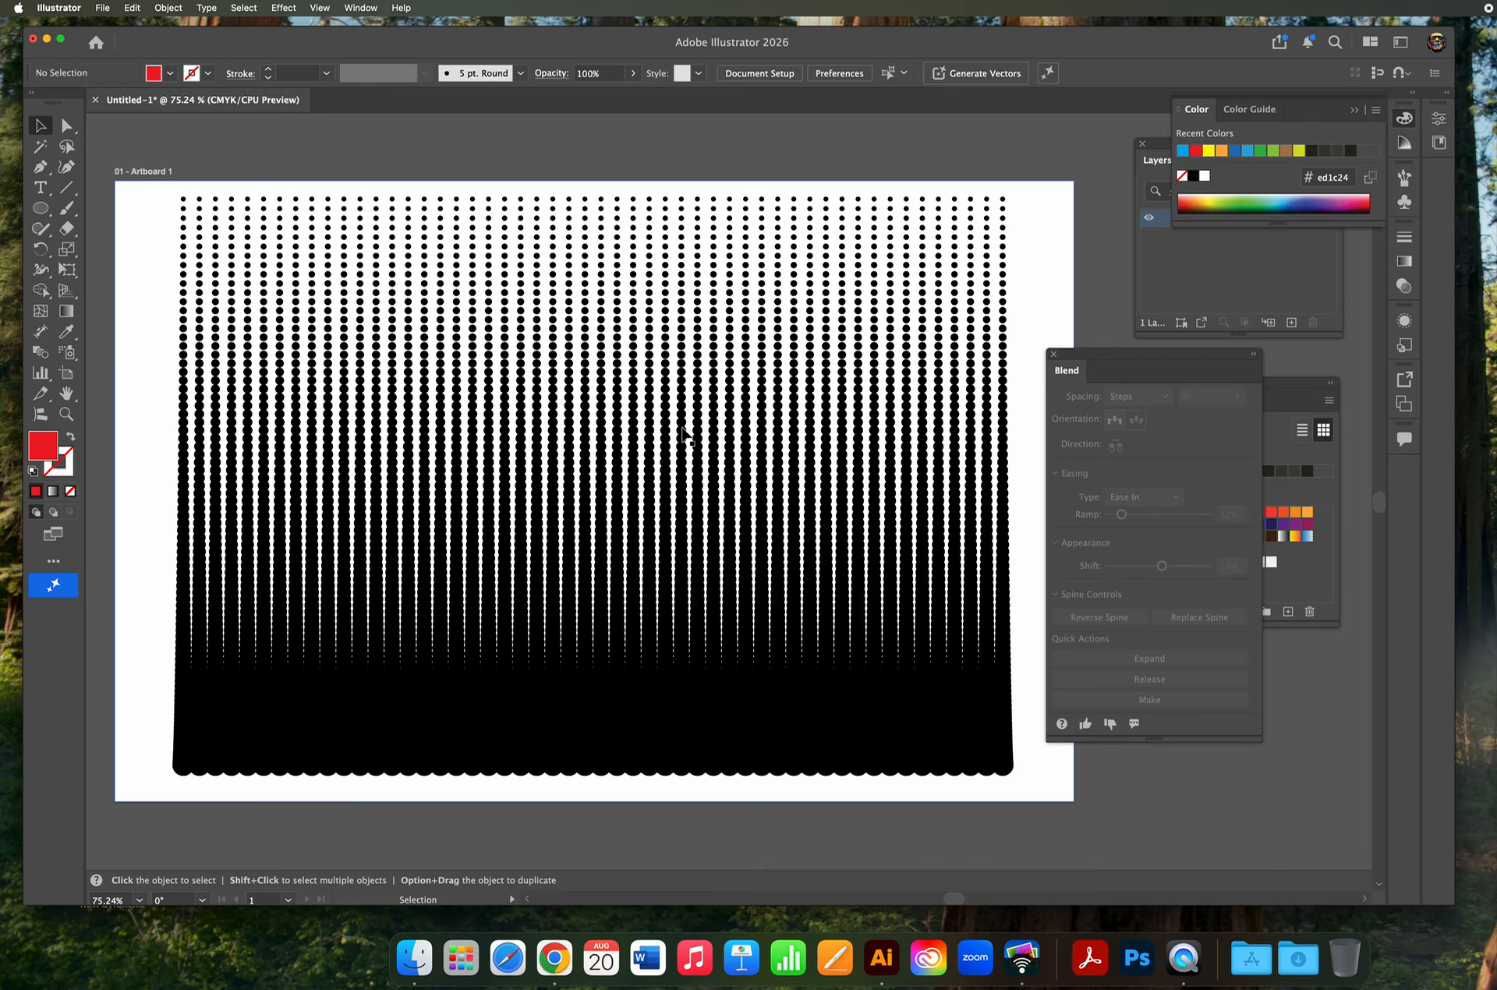
drag(136, 187, 1013, 801)
key(Delete)
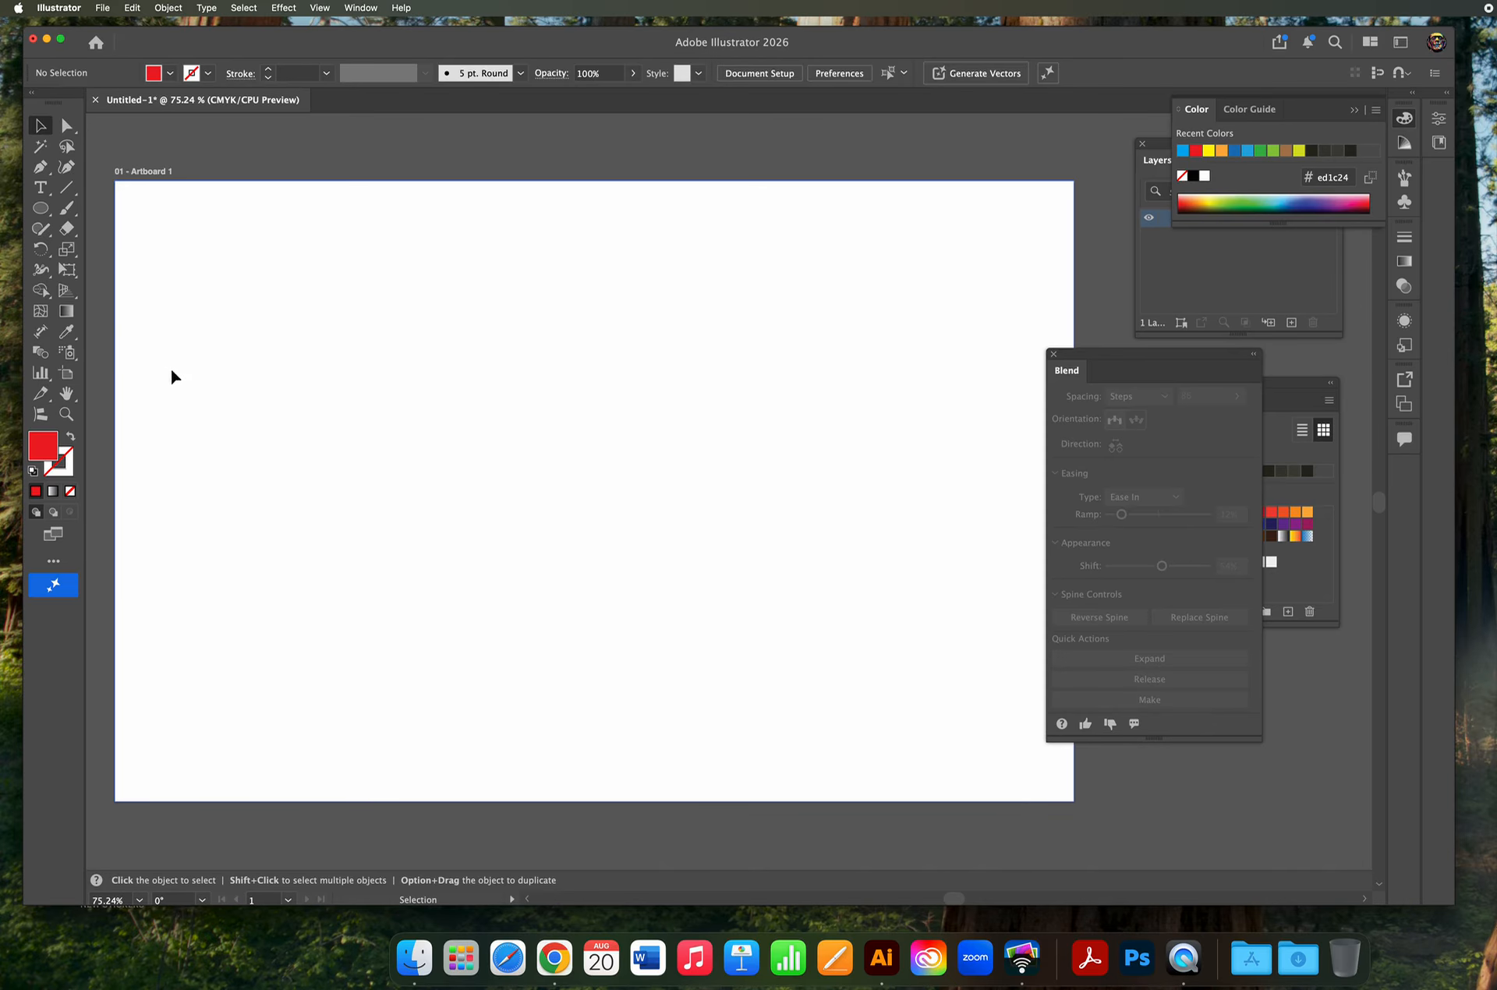
Draw a tiny black circle near the artboard's upper edge and a larger black circle near its lower edge.
drag(1066, 370, 865, 441)
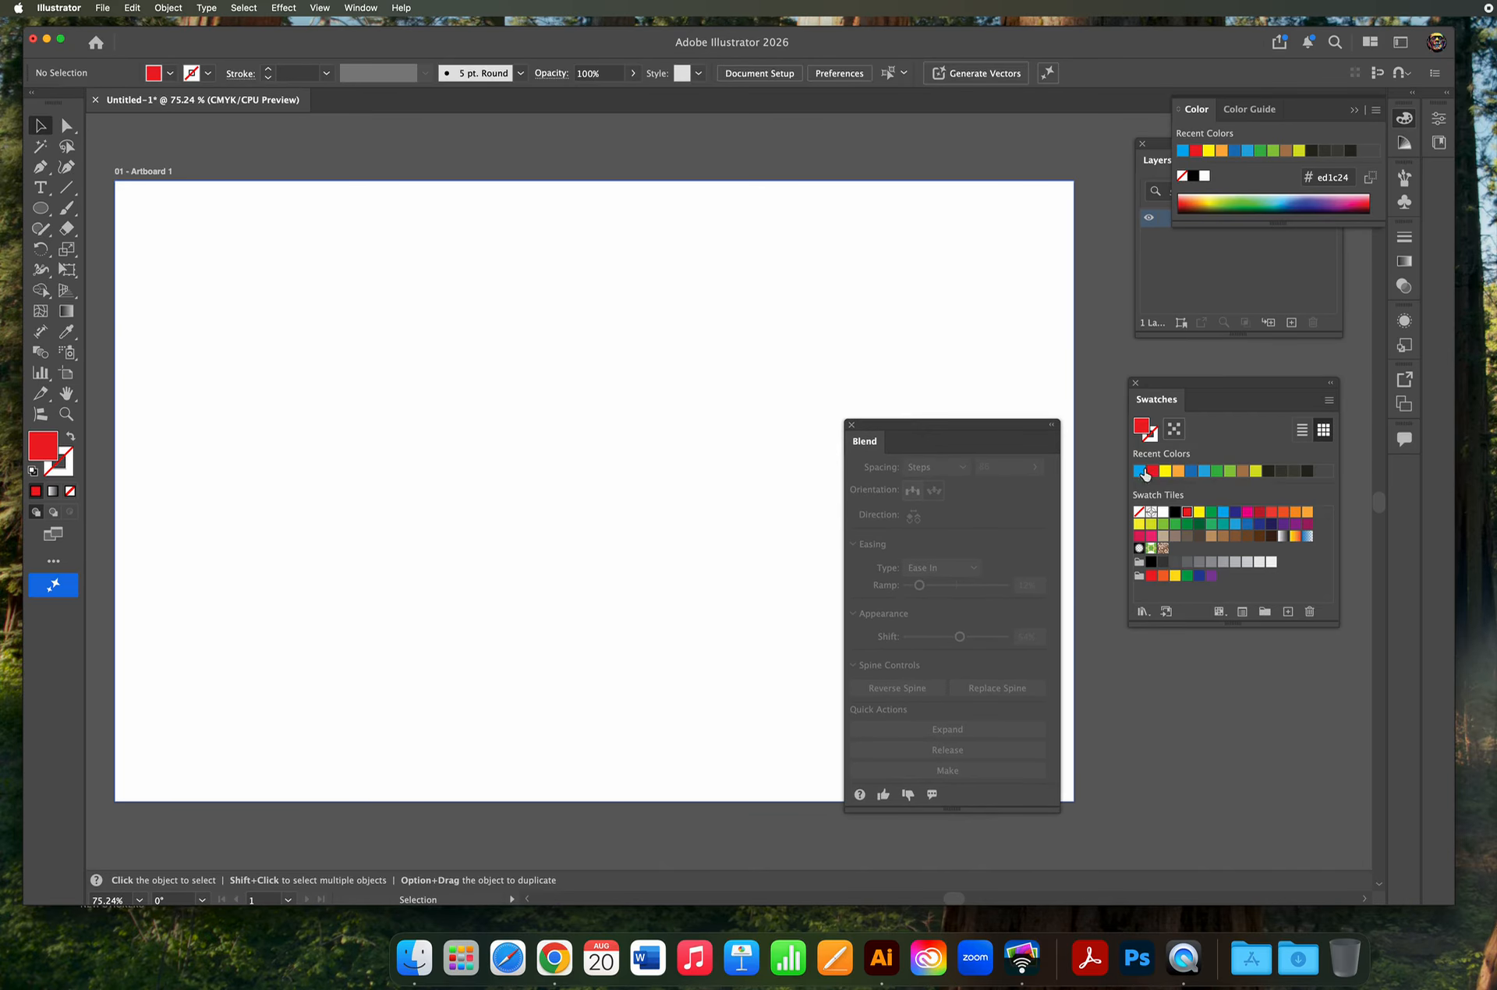
click(1175, 511)
click(41, 208)
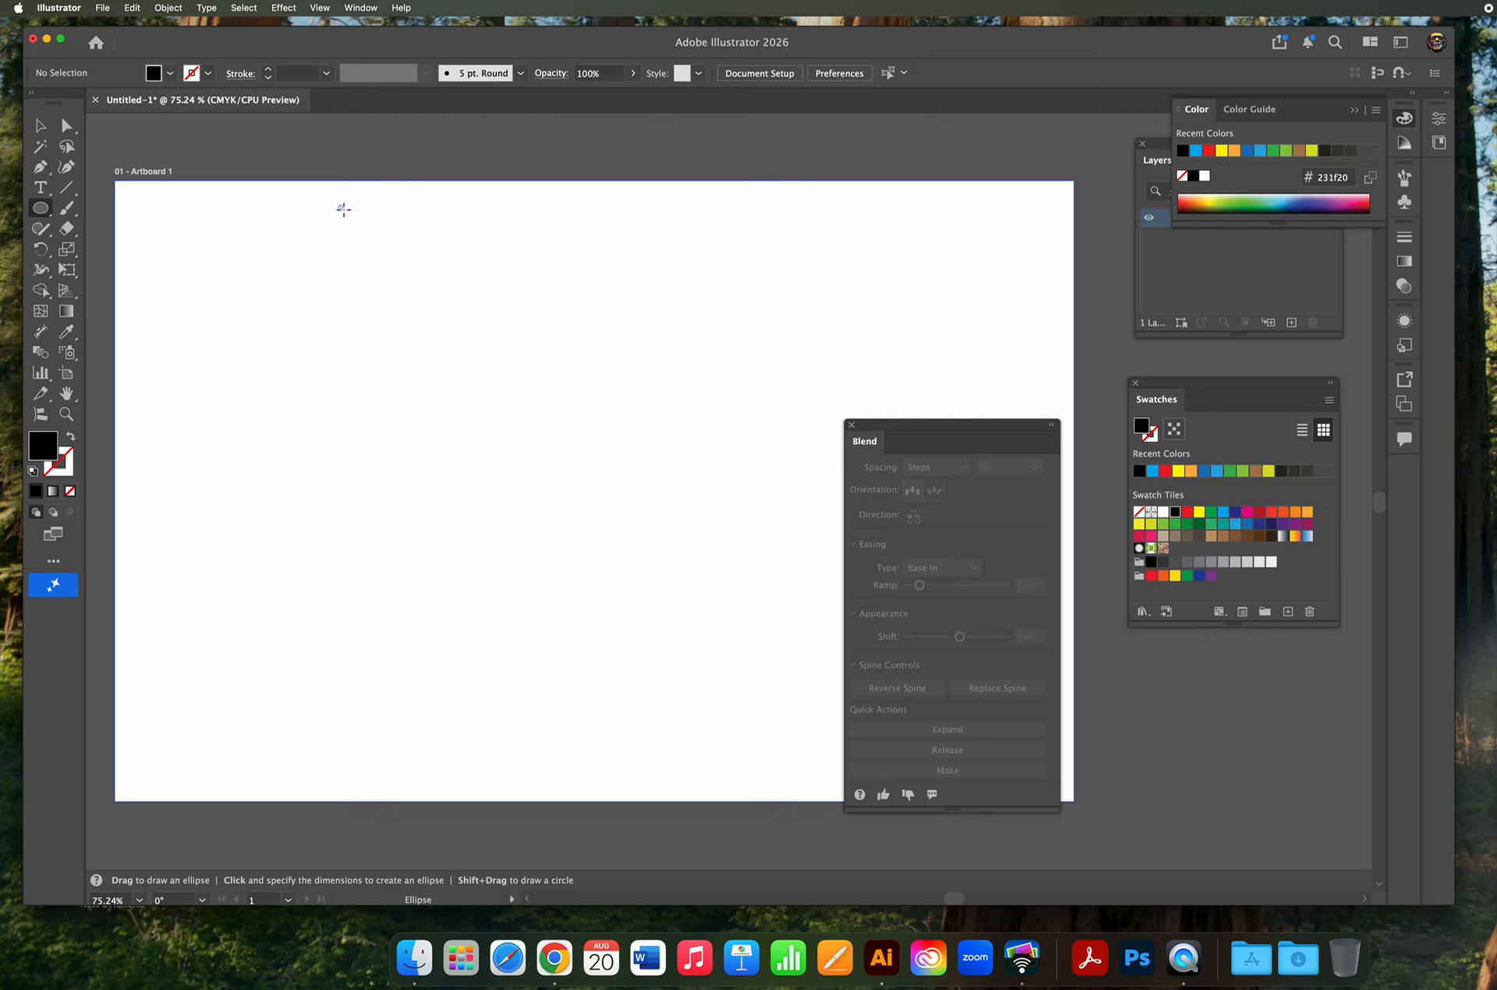
drag(343, 209, 337, 205)
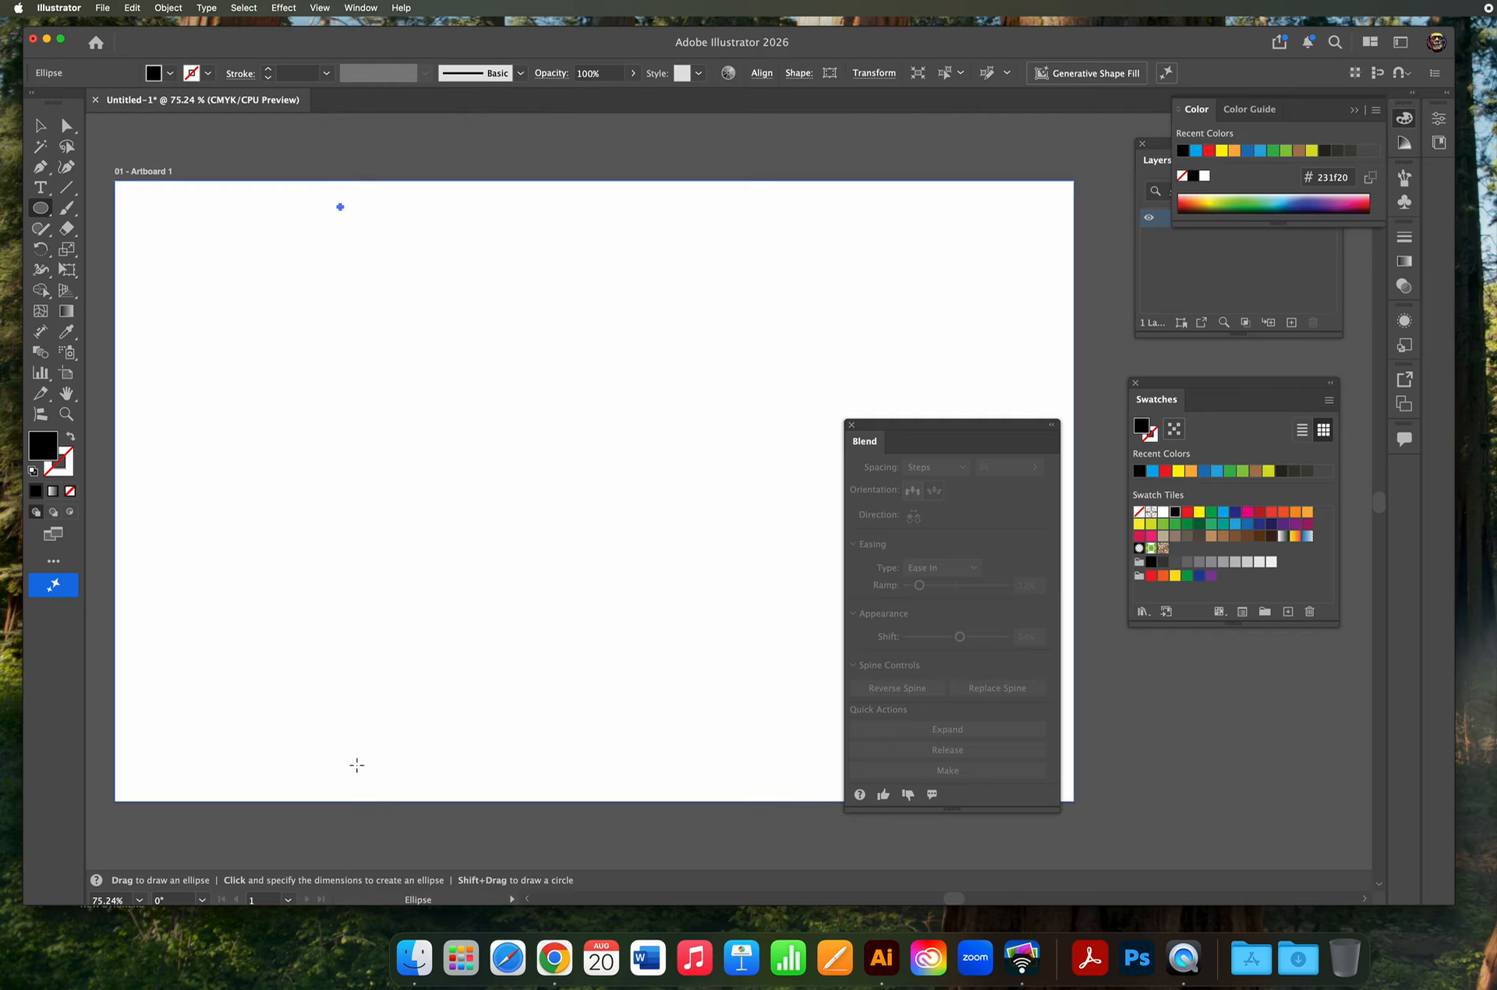
drag(352, 767, 462, 790)
click(40, 125)
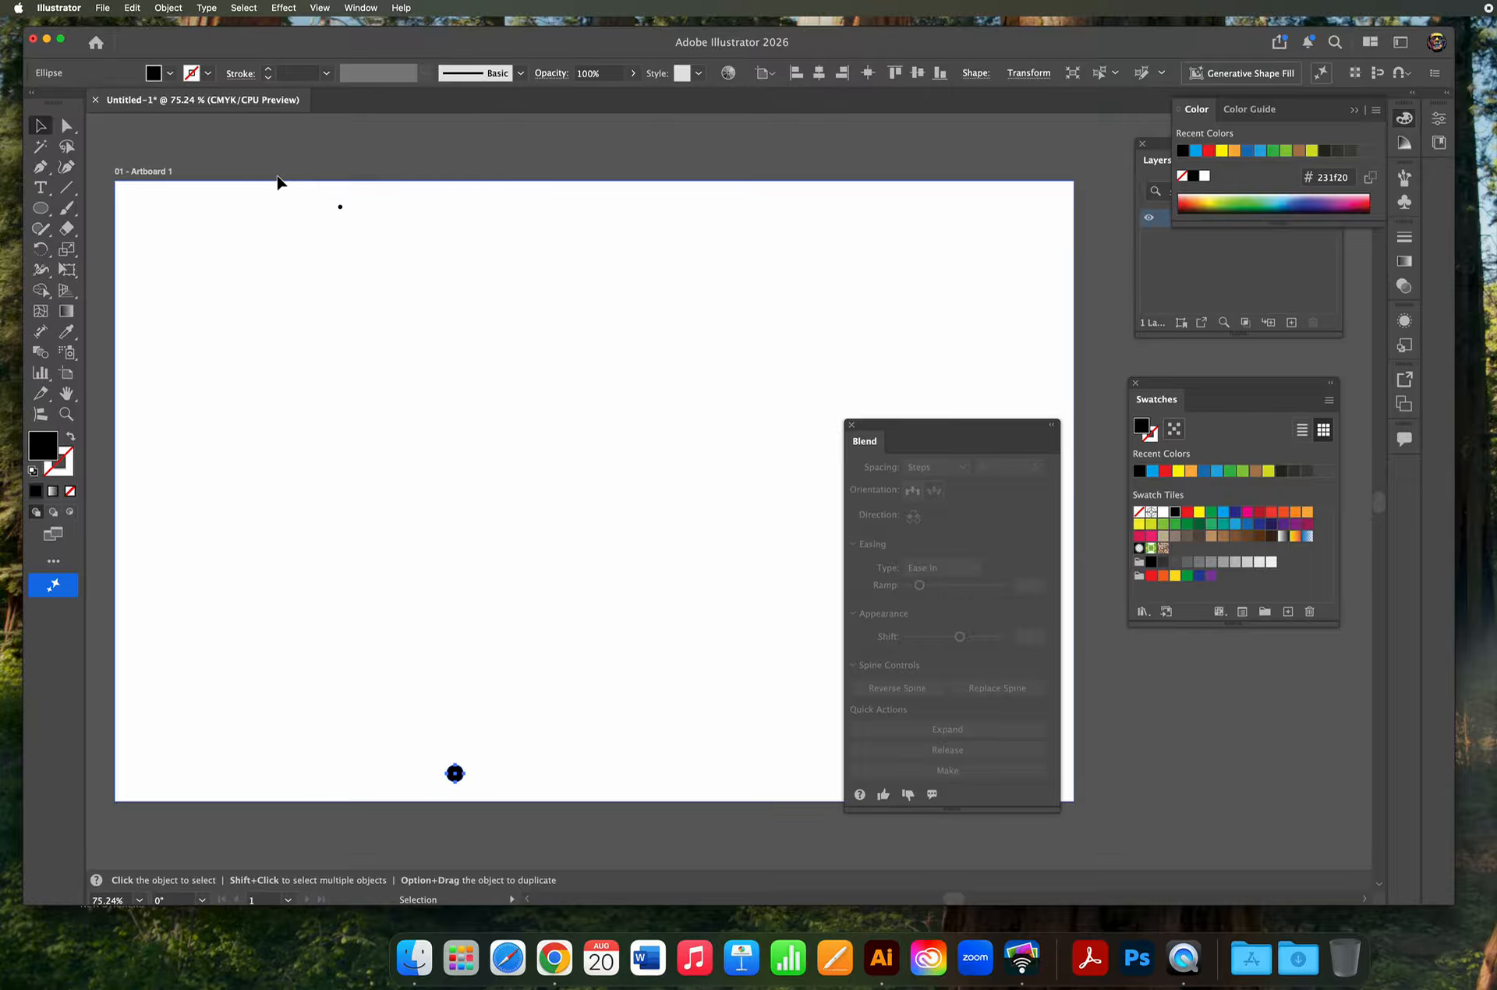
Select both black circles and align their horizontal centres.
drag(282, 182, 522, 772)
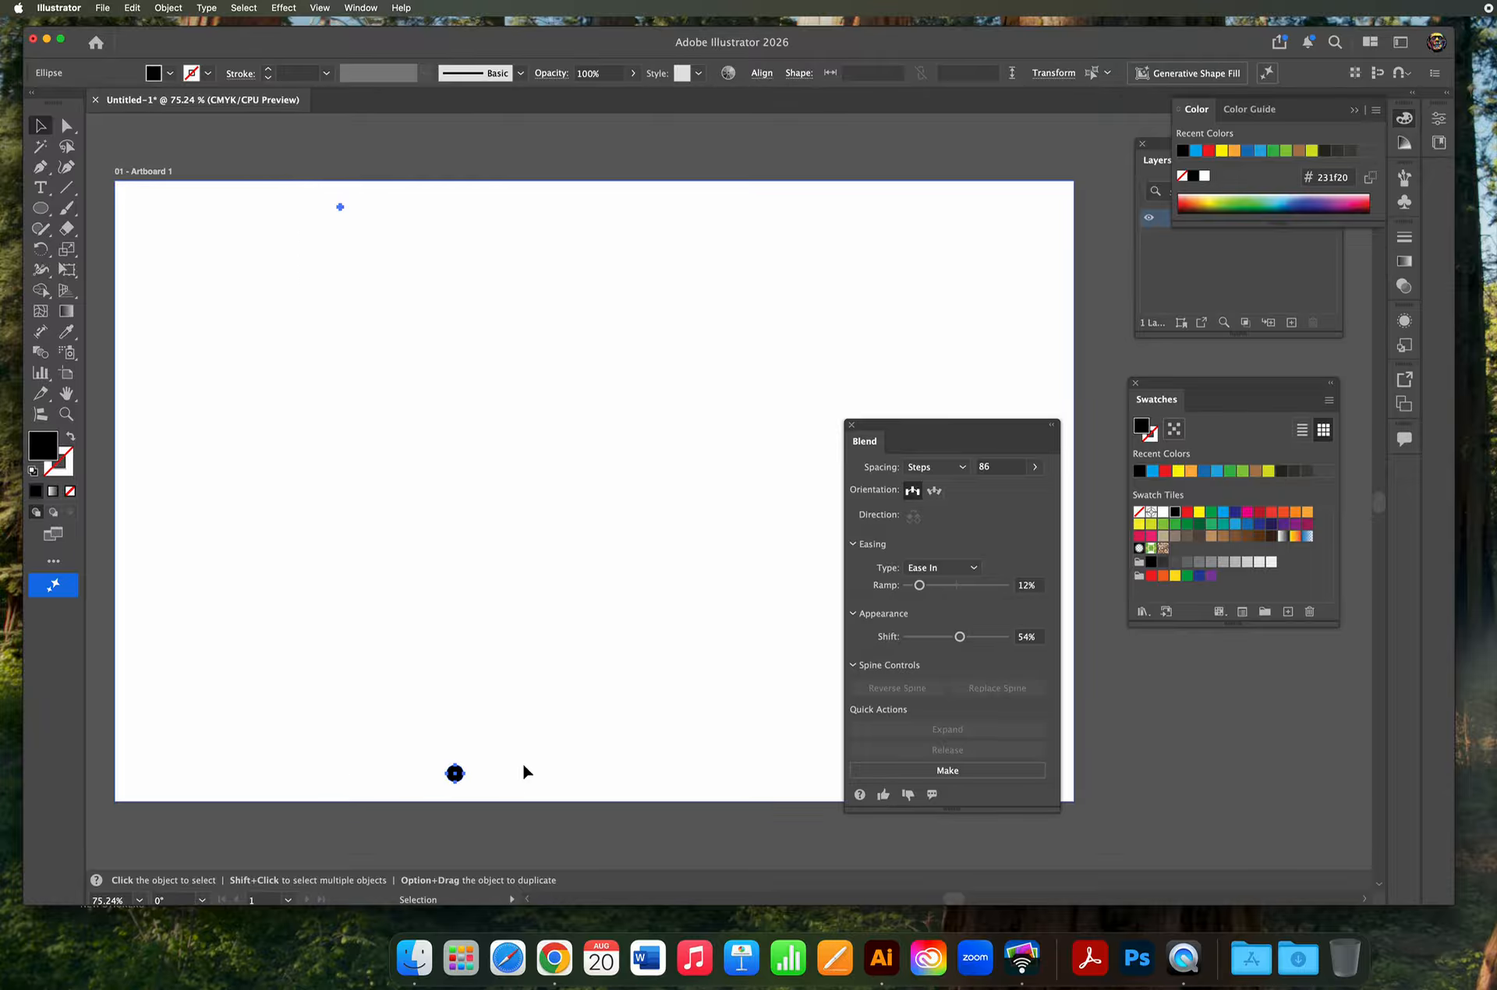
click(765, 81)
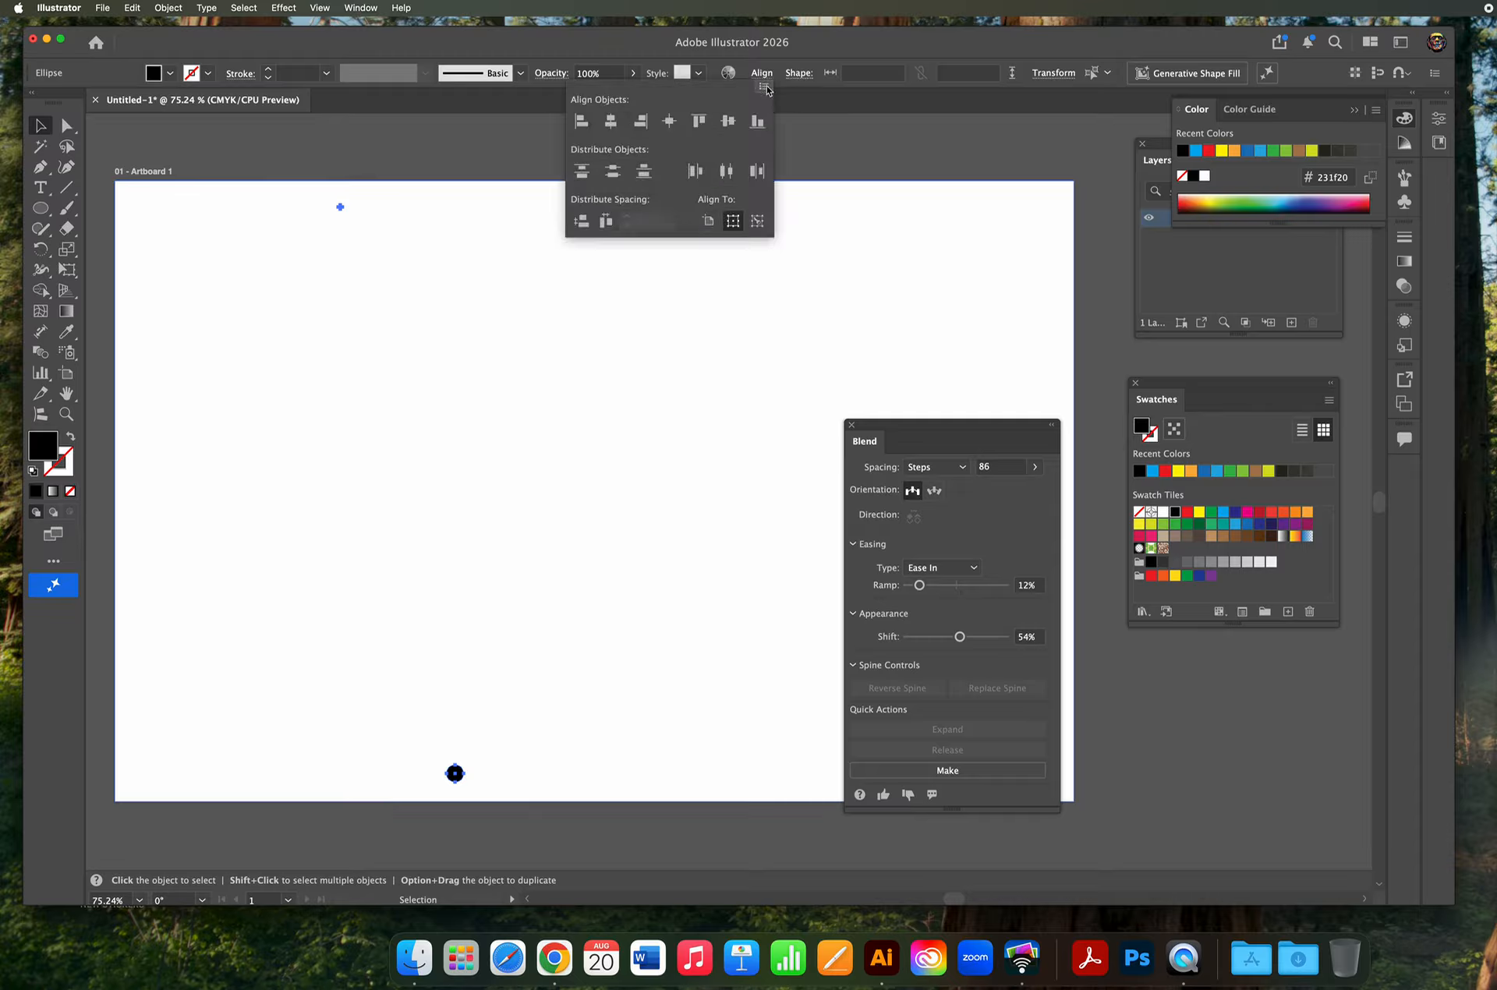
click(611, 122)
click(888, 352)
Set the blend spacing to 30 steps for the two aligned black circles.
drag(930, 428, 867, 287)
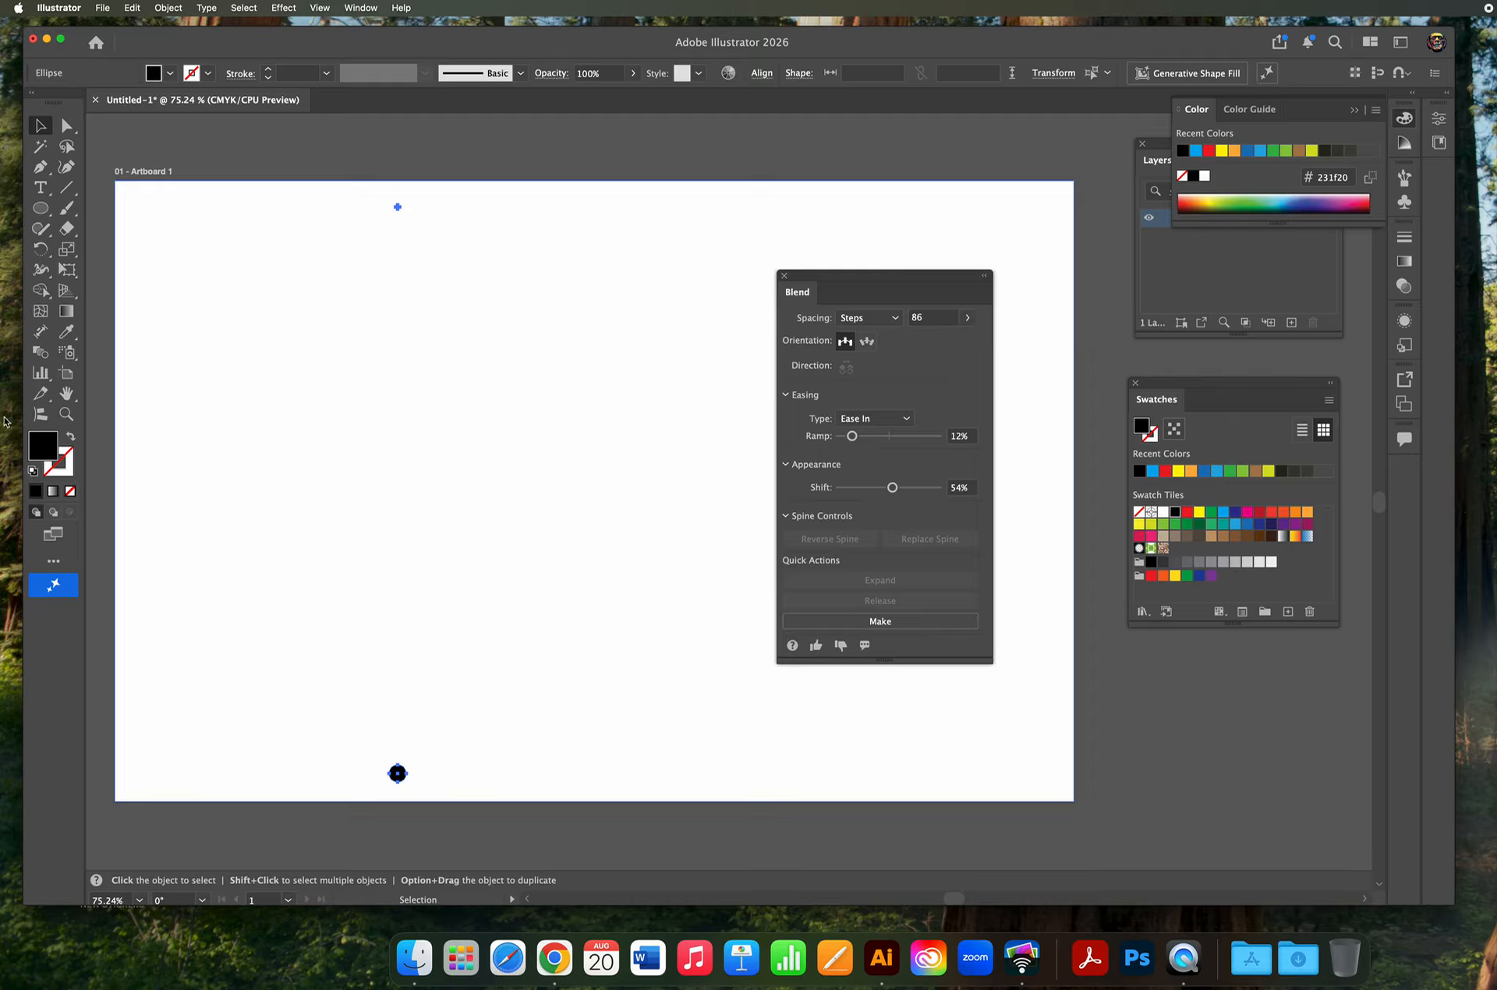
click(41, 360)
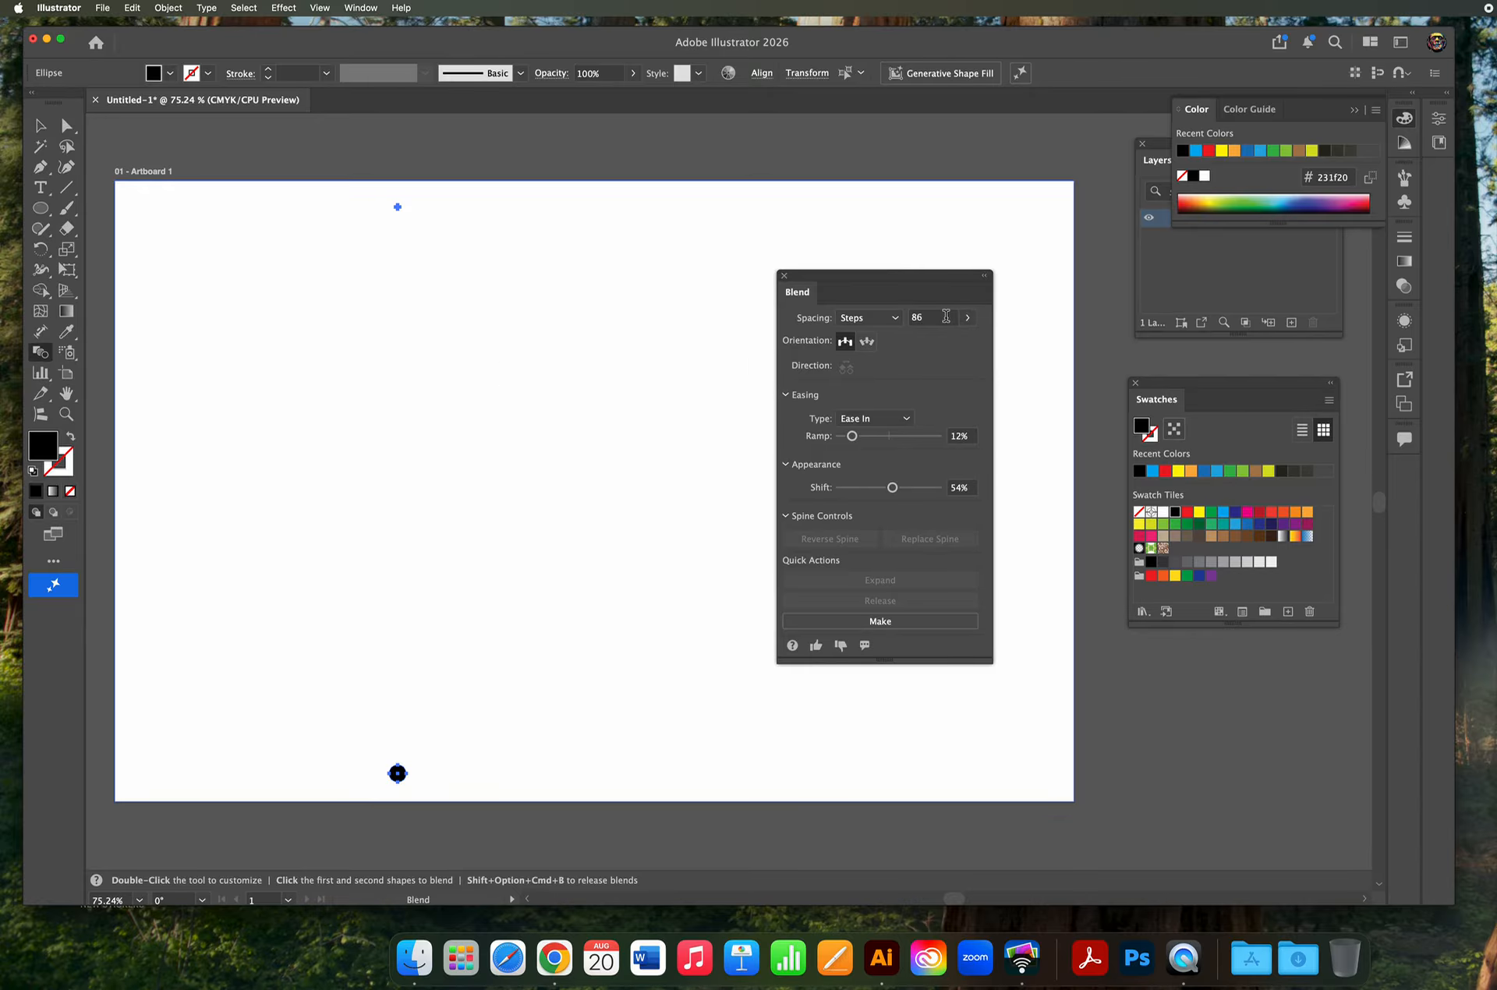
click(889, 319)
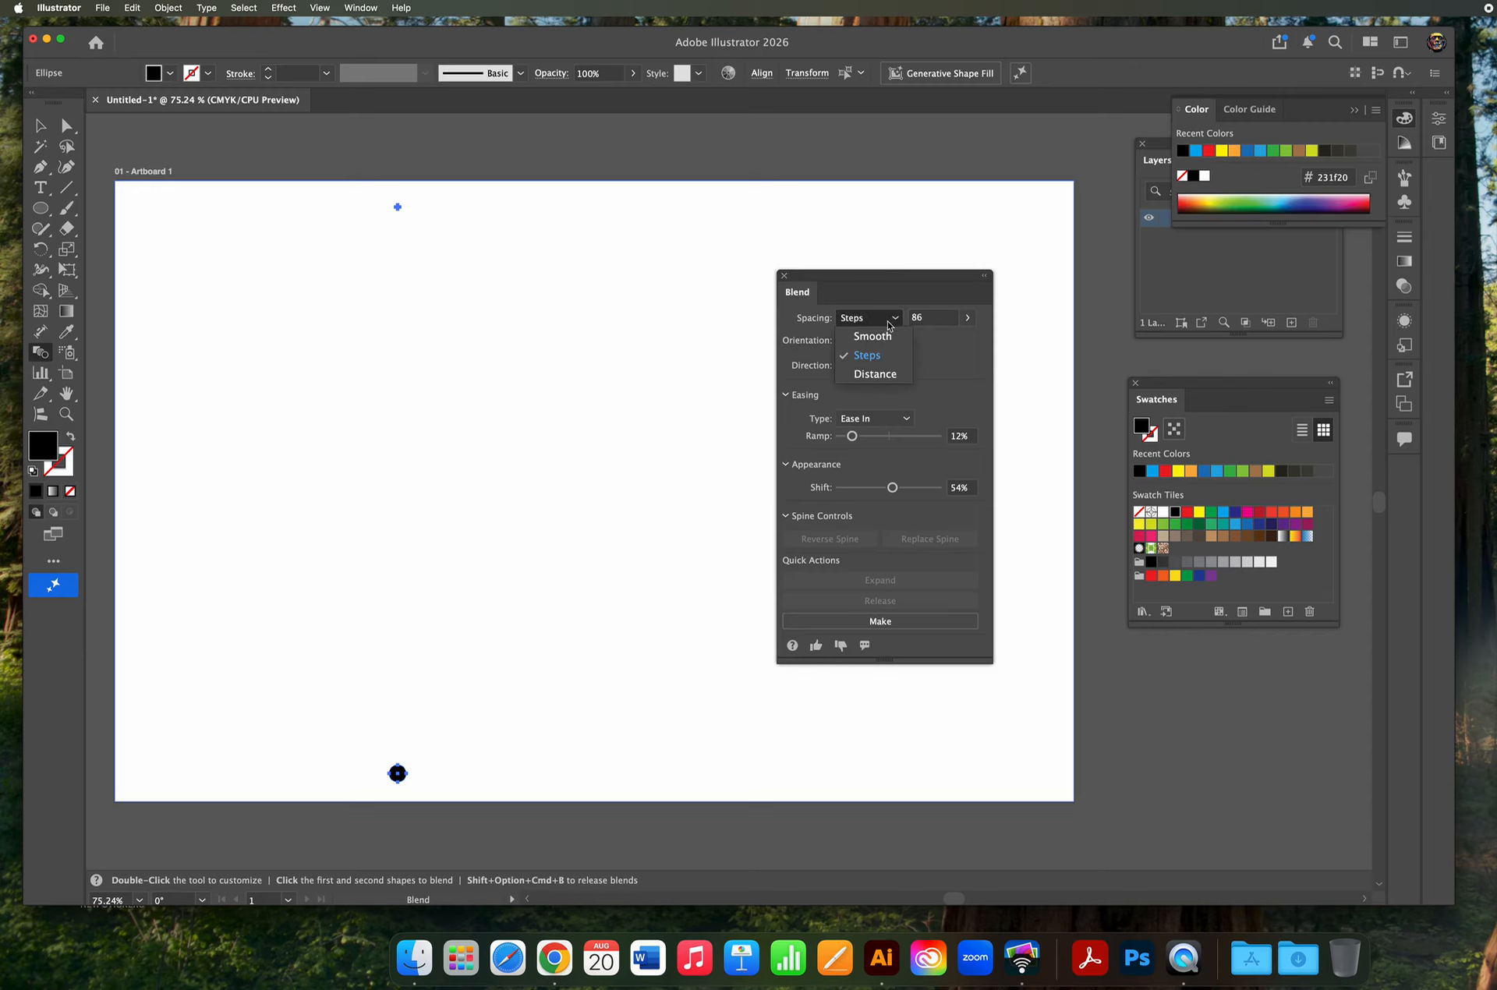
click(883, 364)
click(969, 318)
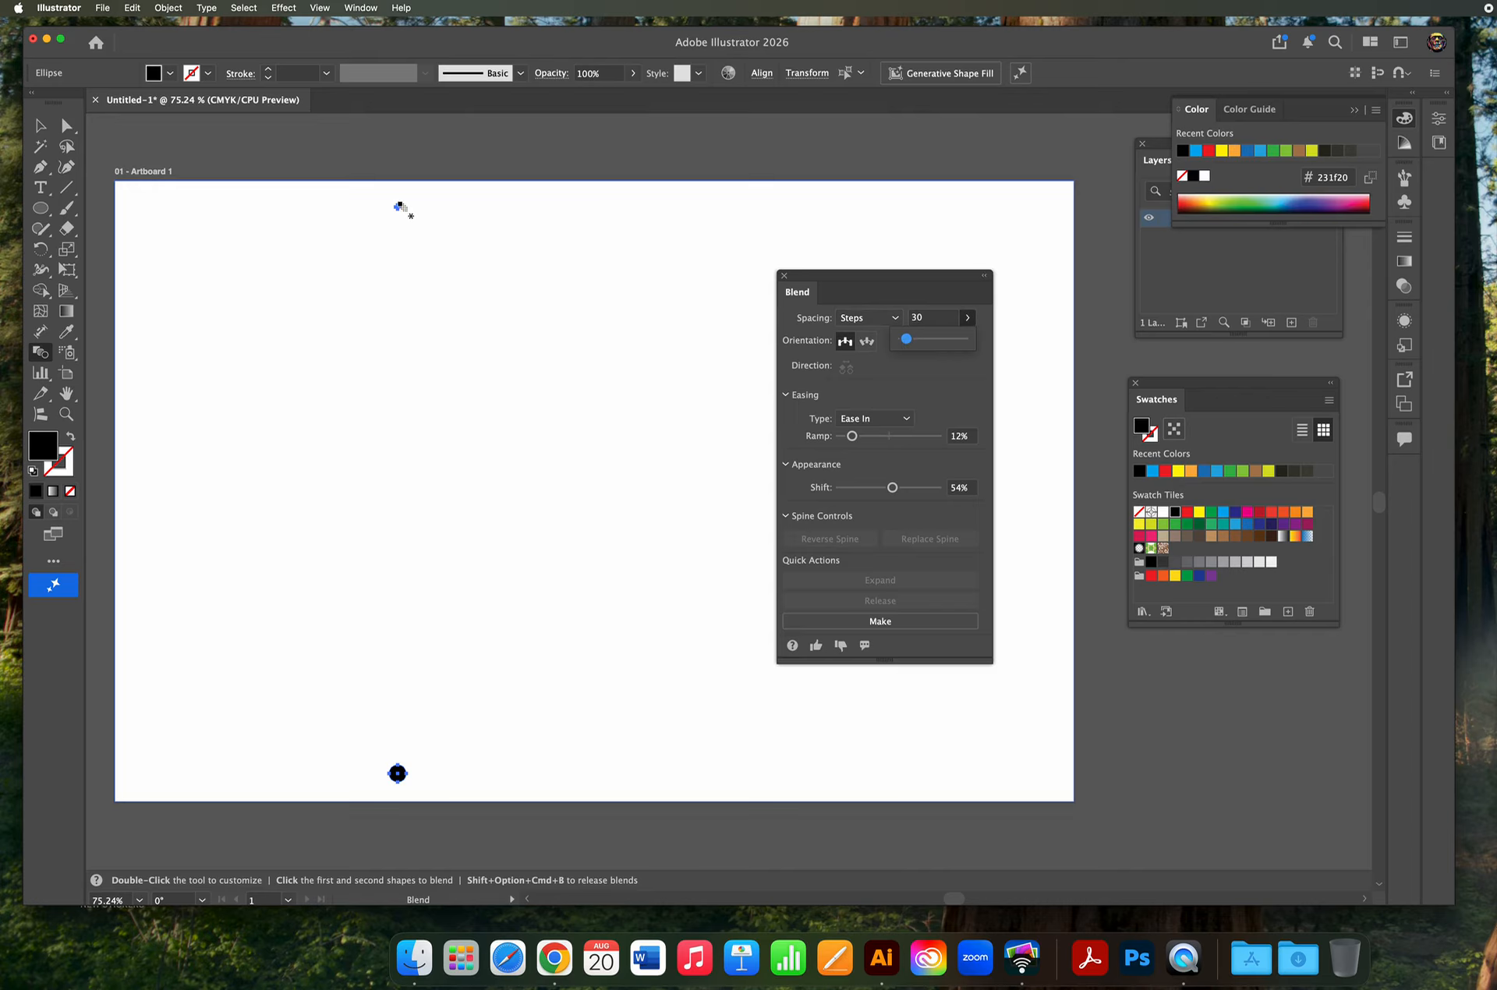
Blend the tiny upper circle with the larger lower circle into a vertical column of dots.
click(399, 208)
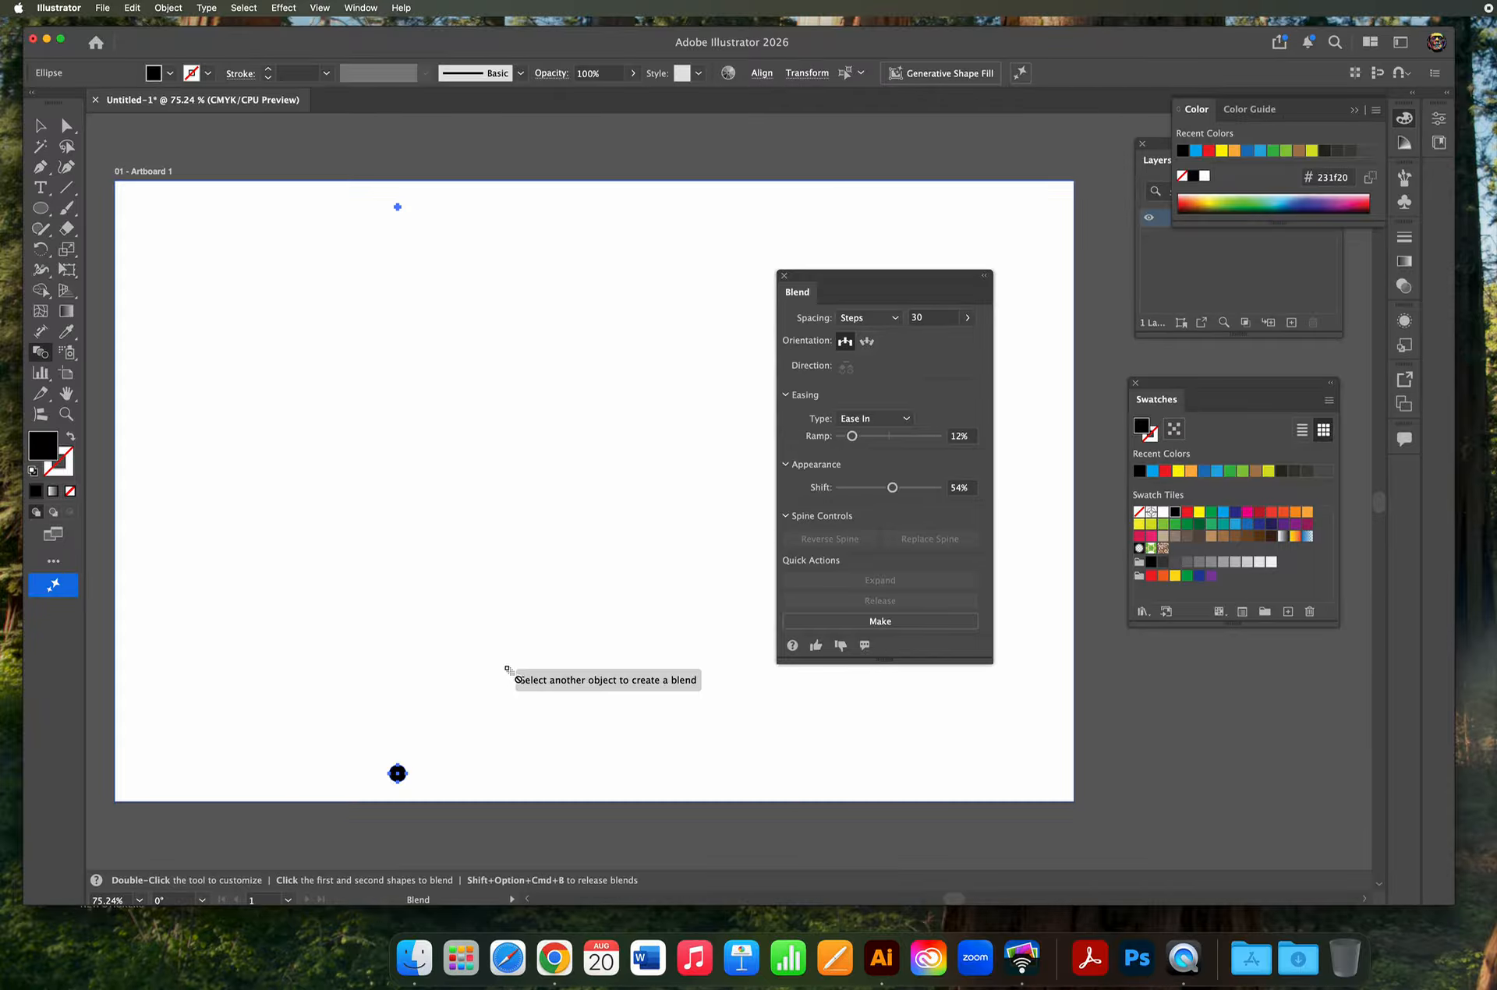
click(396, 774)
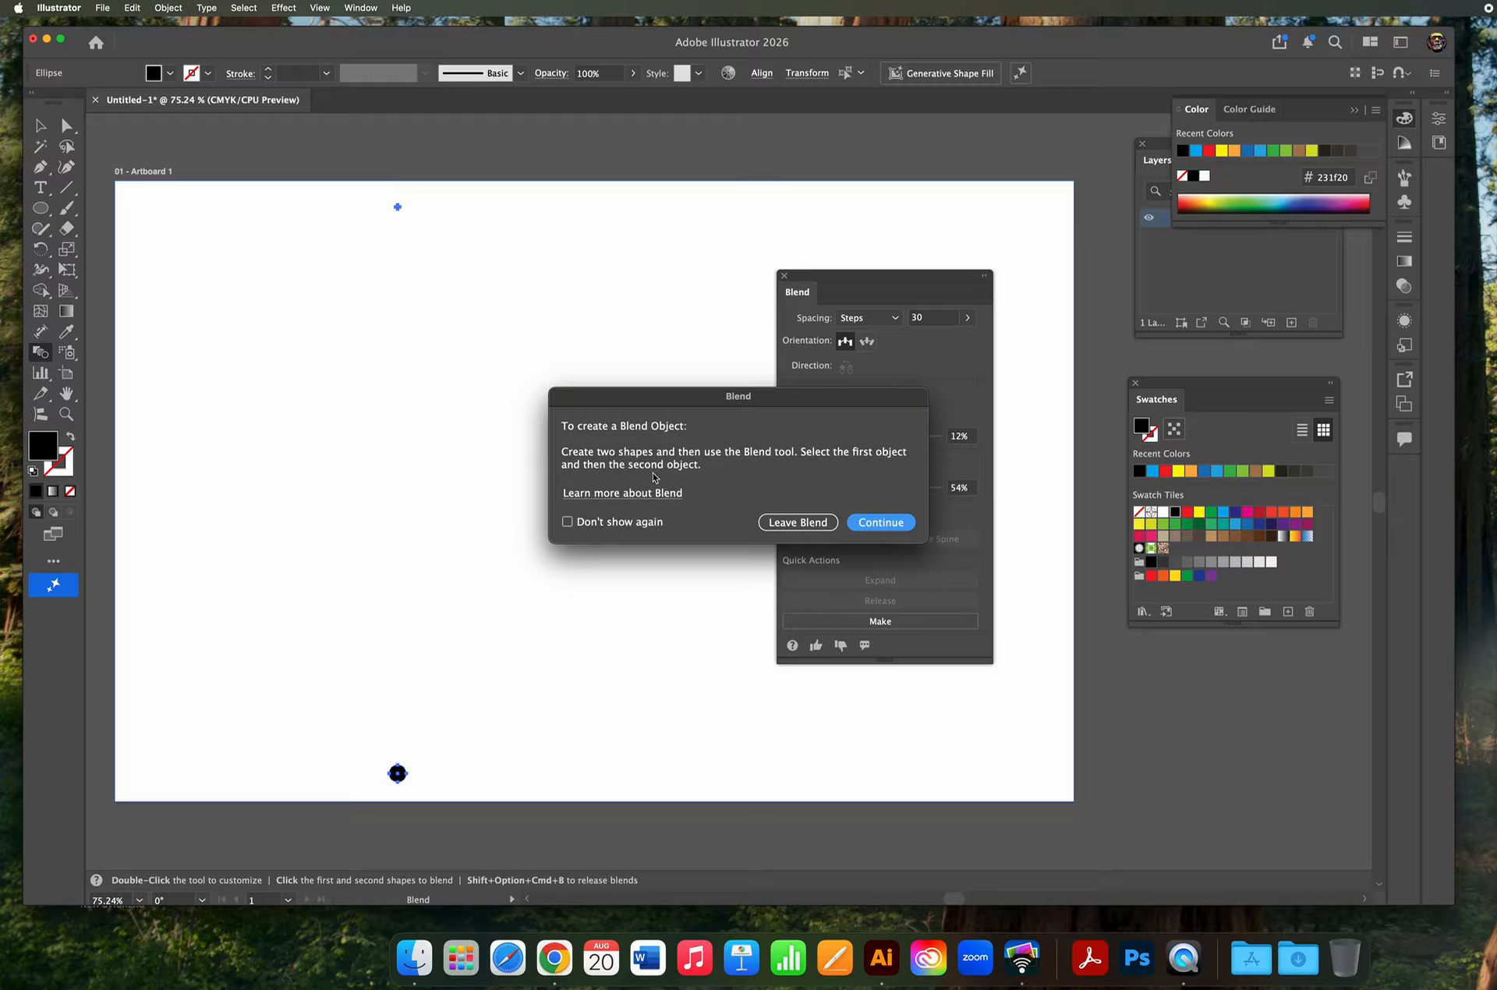
click(875, 524)
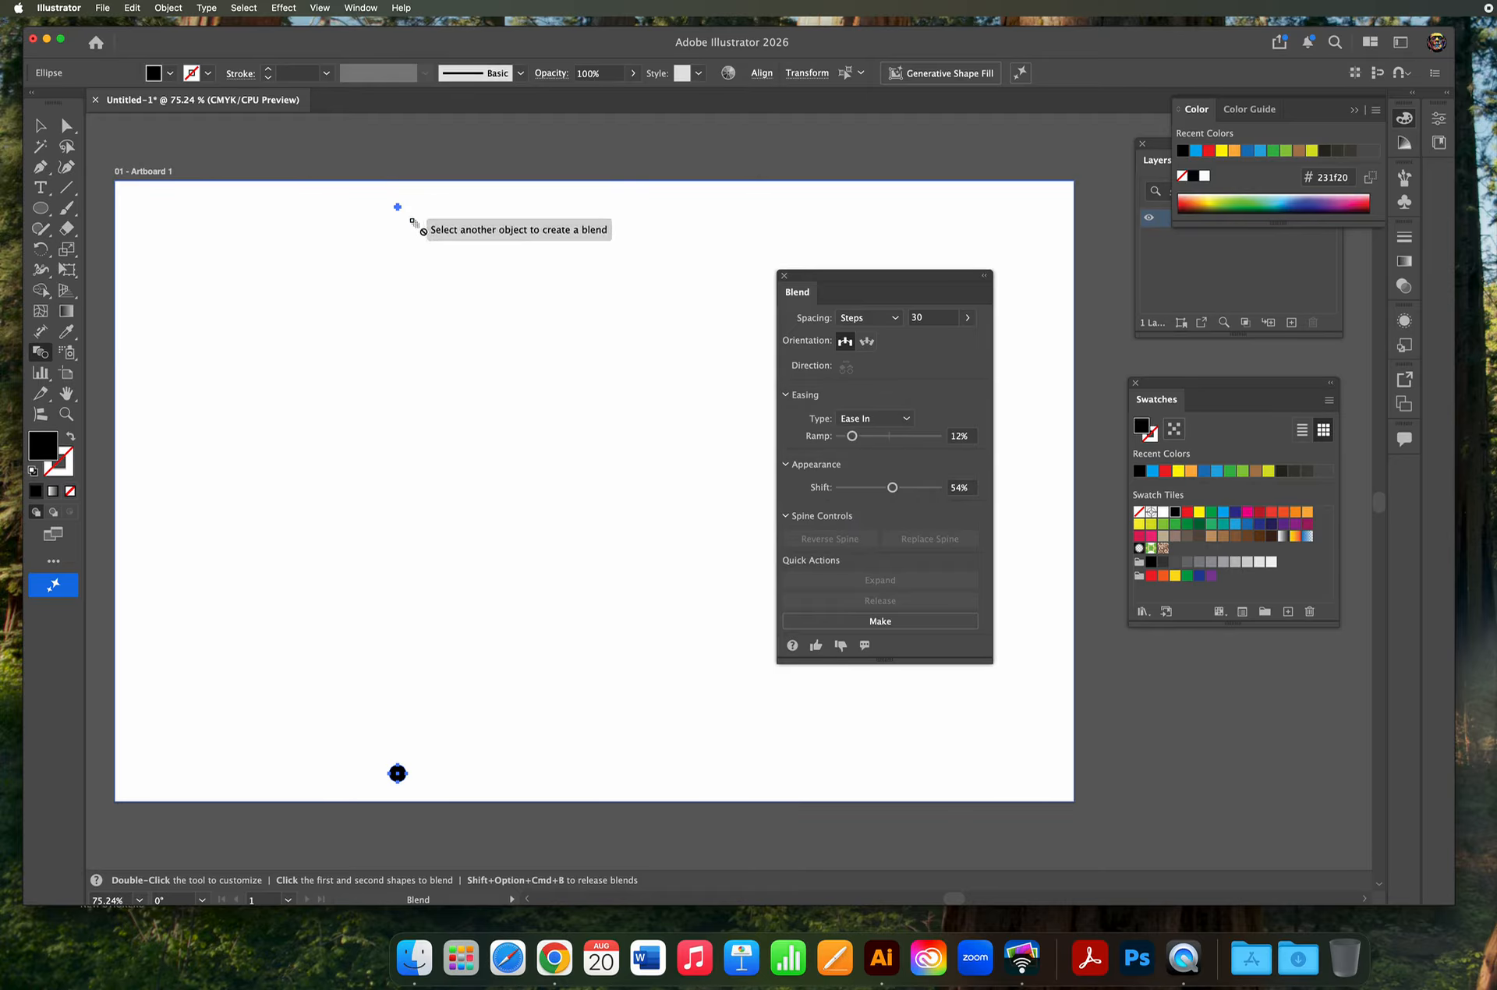
click(397, 209)
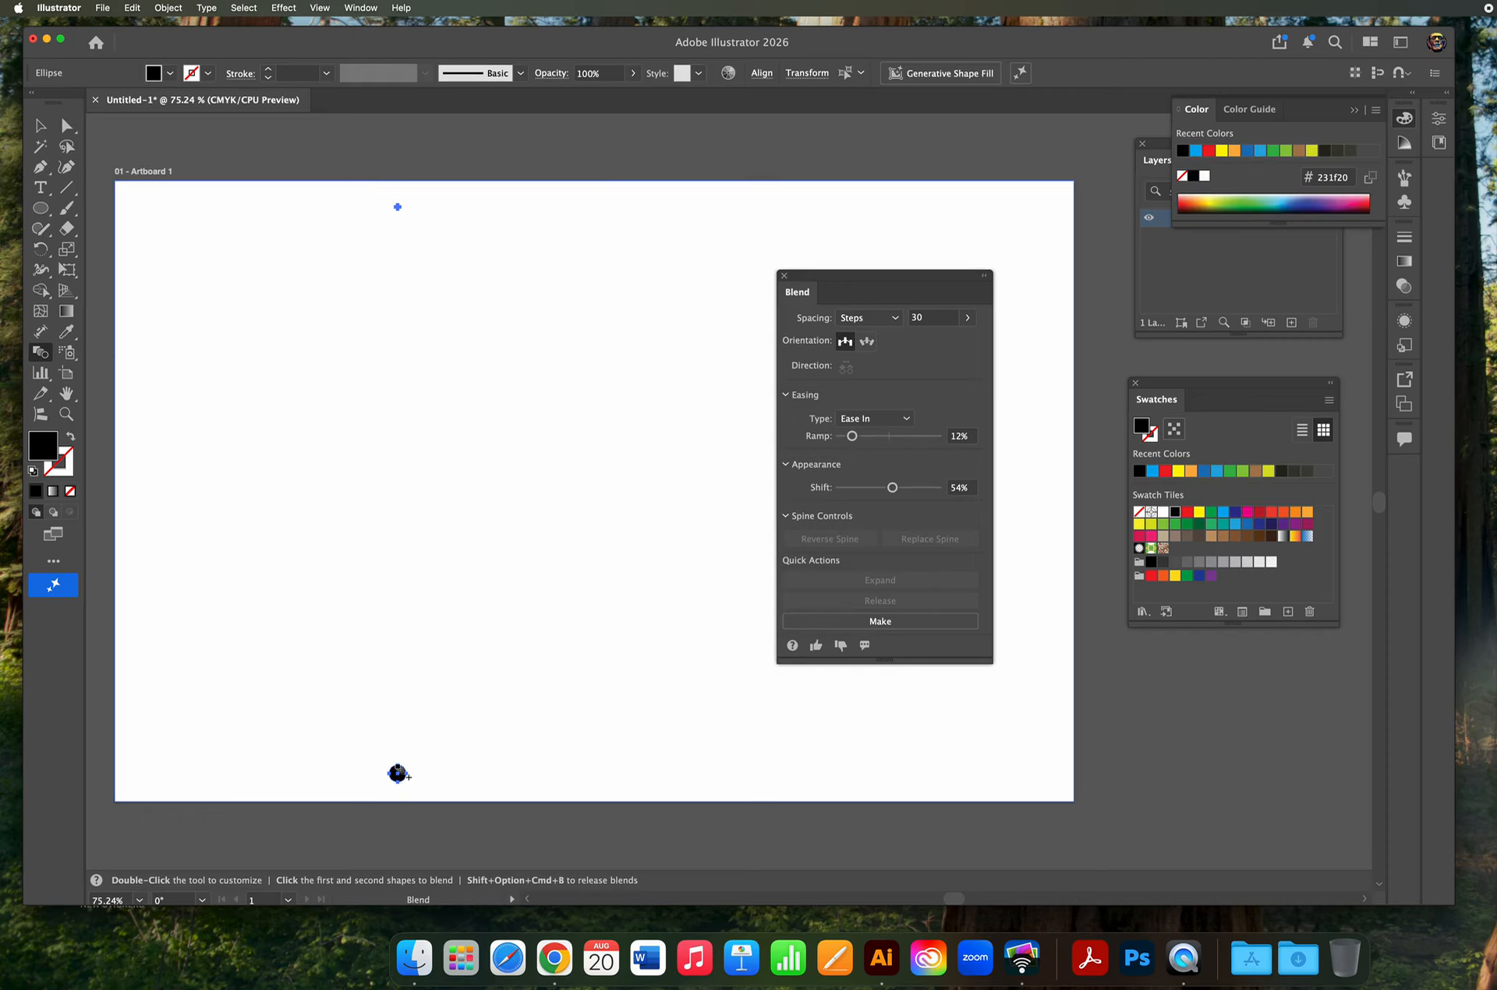
click(398, 774)
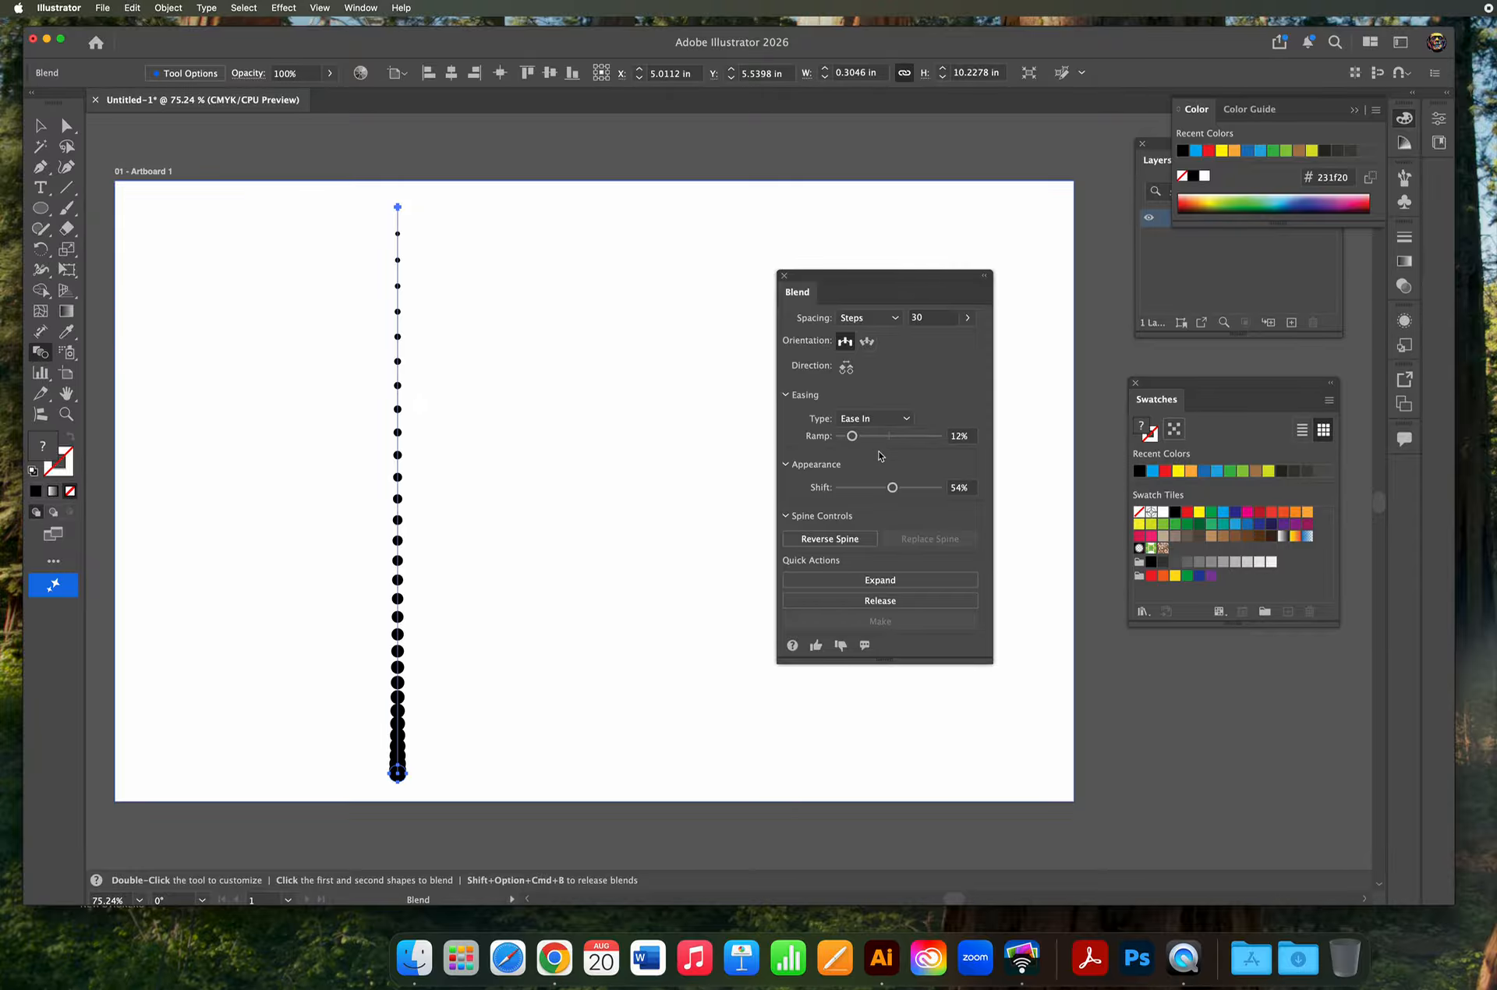
Set the blend's easing ramp to 0% and its spacing to 43 steps, leaving the column deselected.
drag(853, 437, 799, 440)
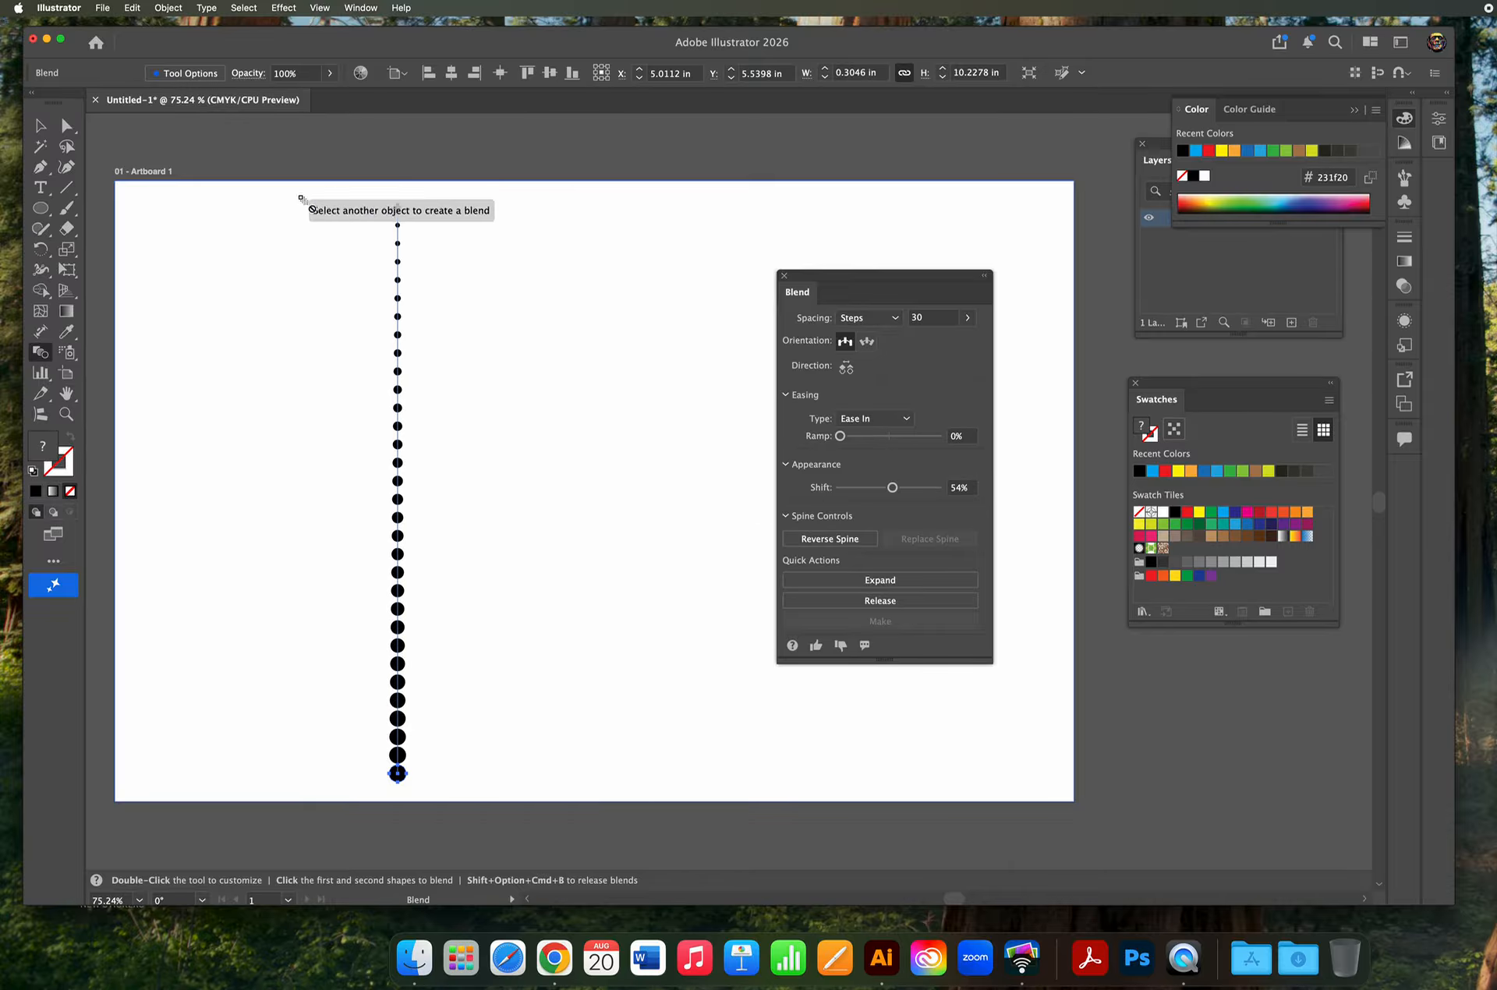
click(966, 317)
drag(908, 342, 910, 342)
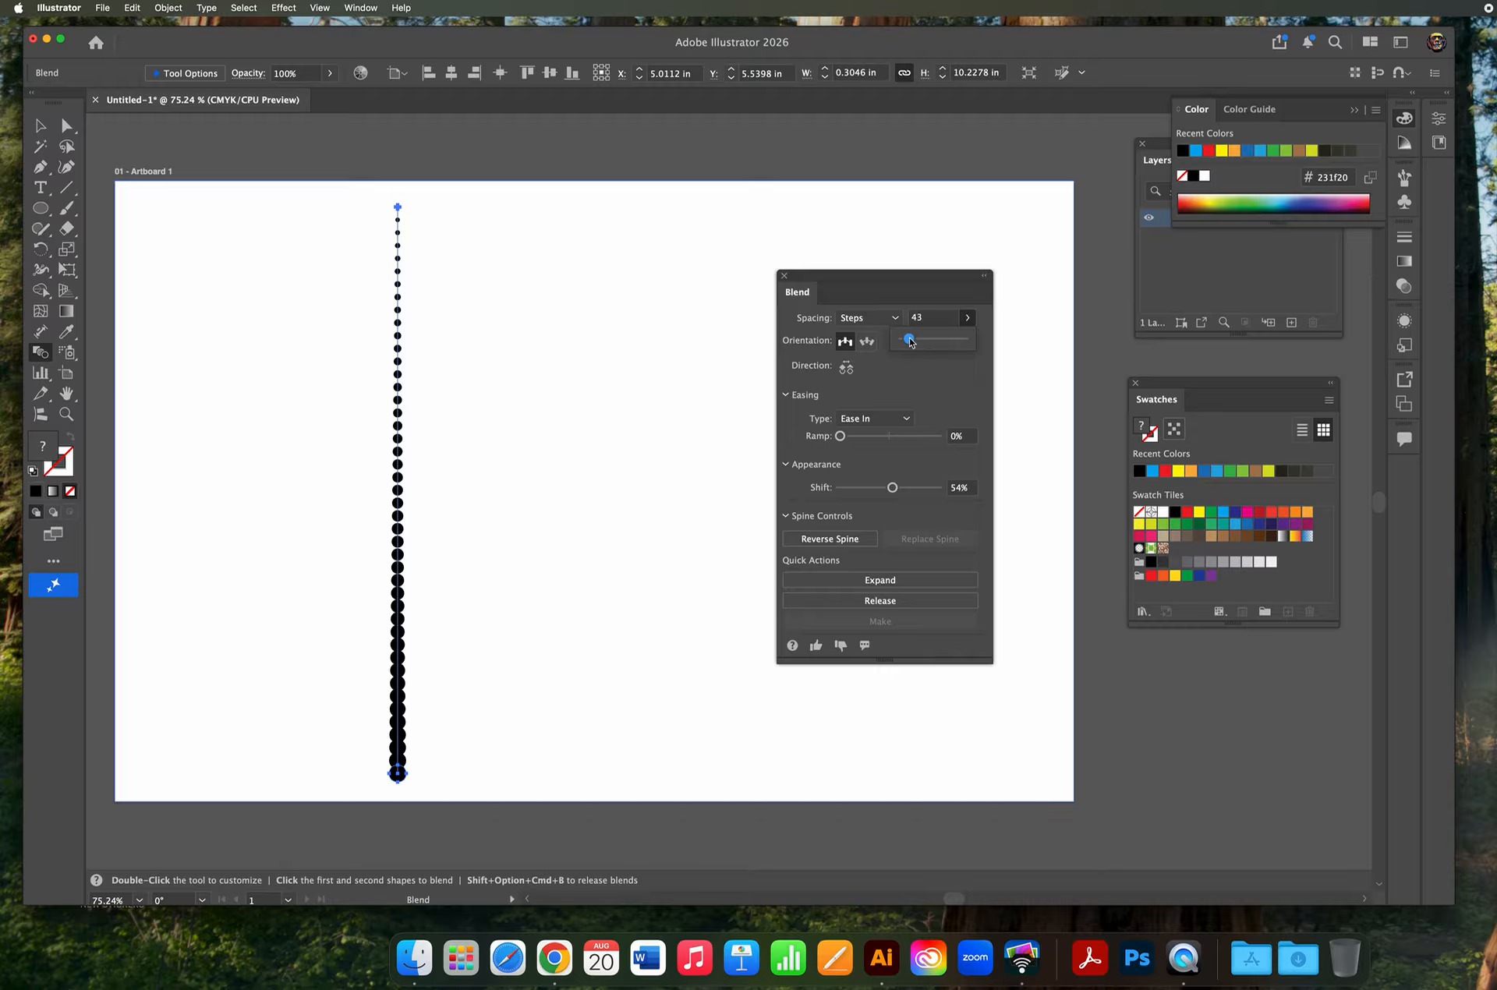
key(v)
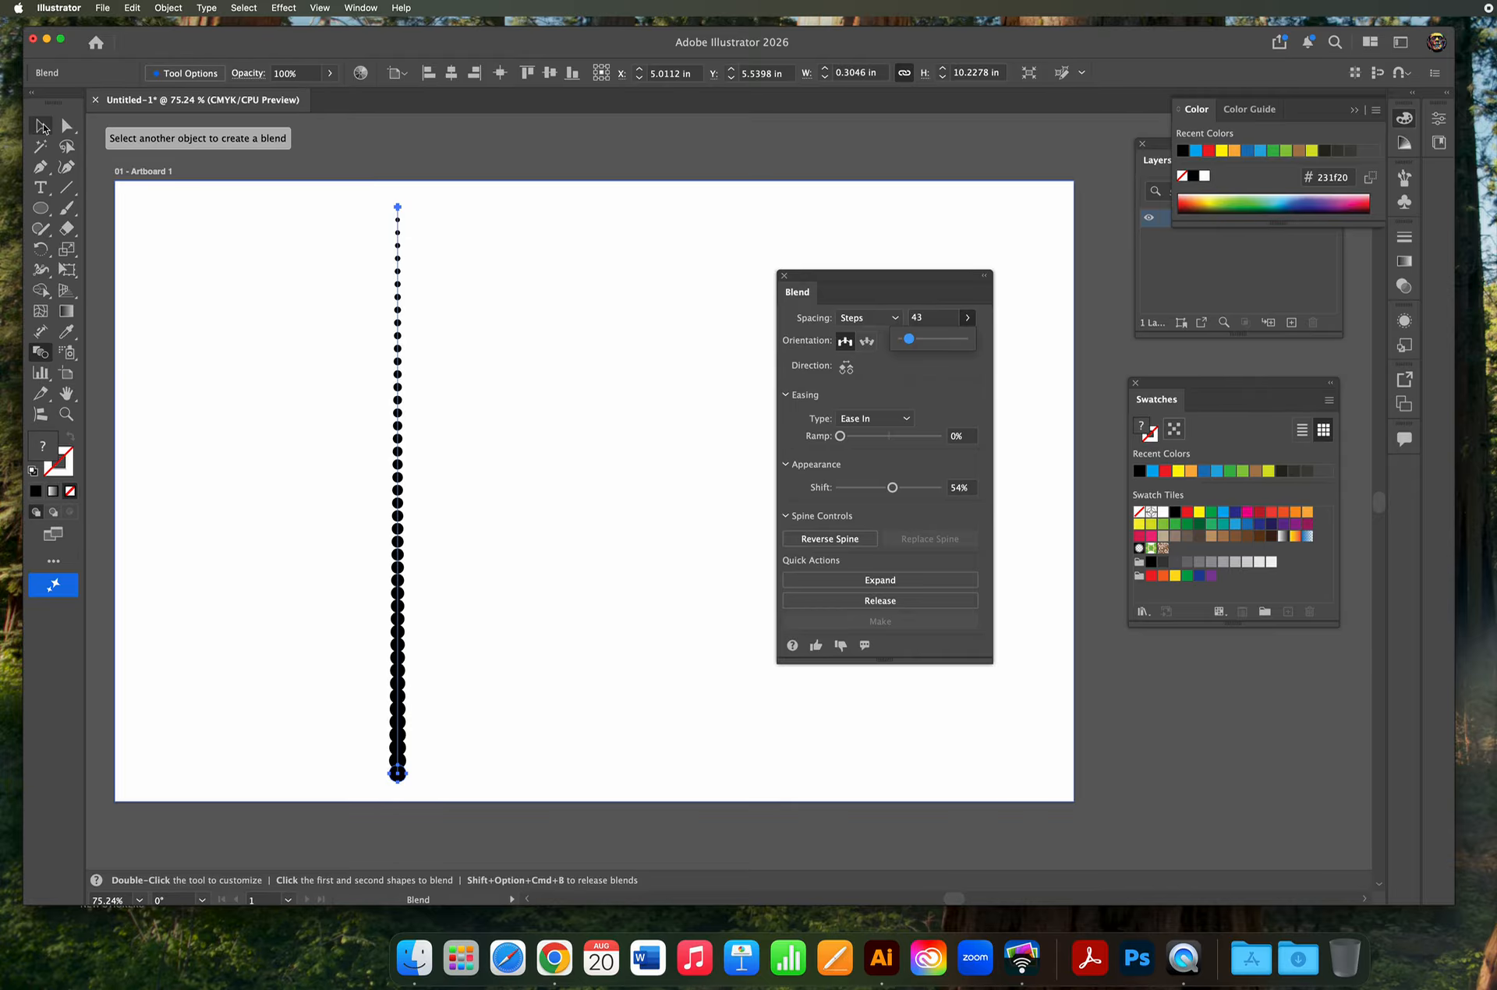
click(580, 446)
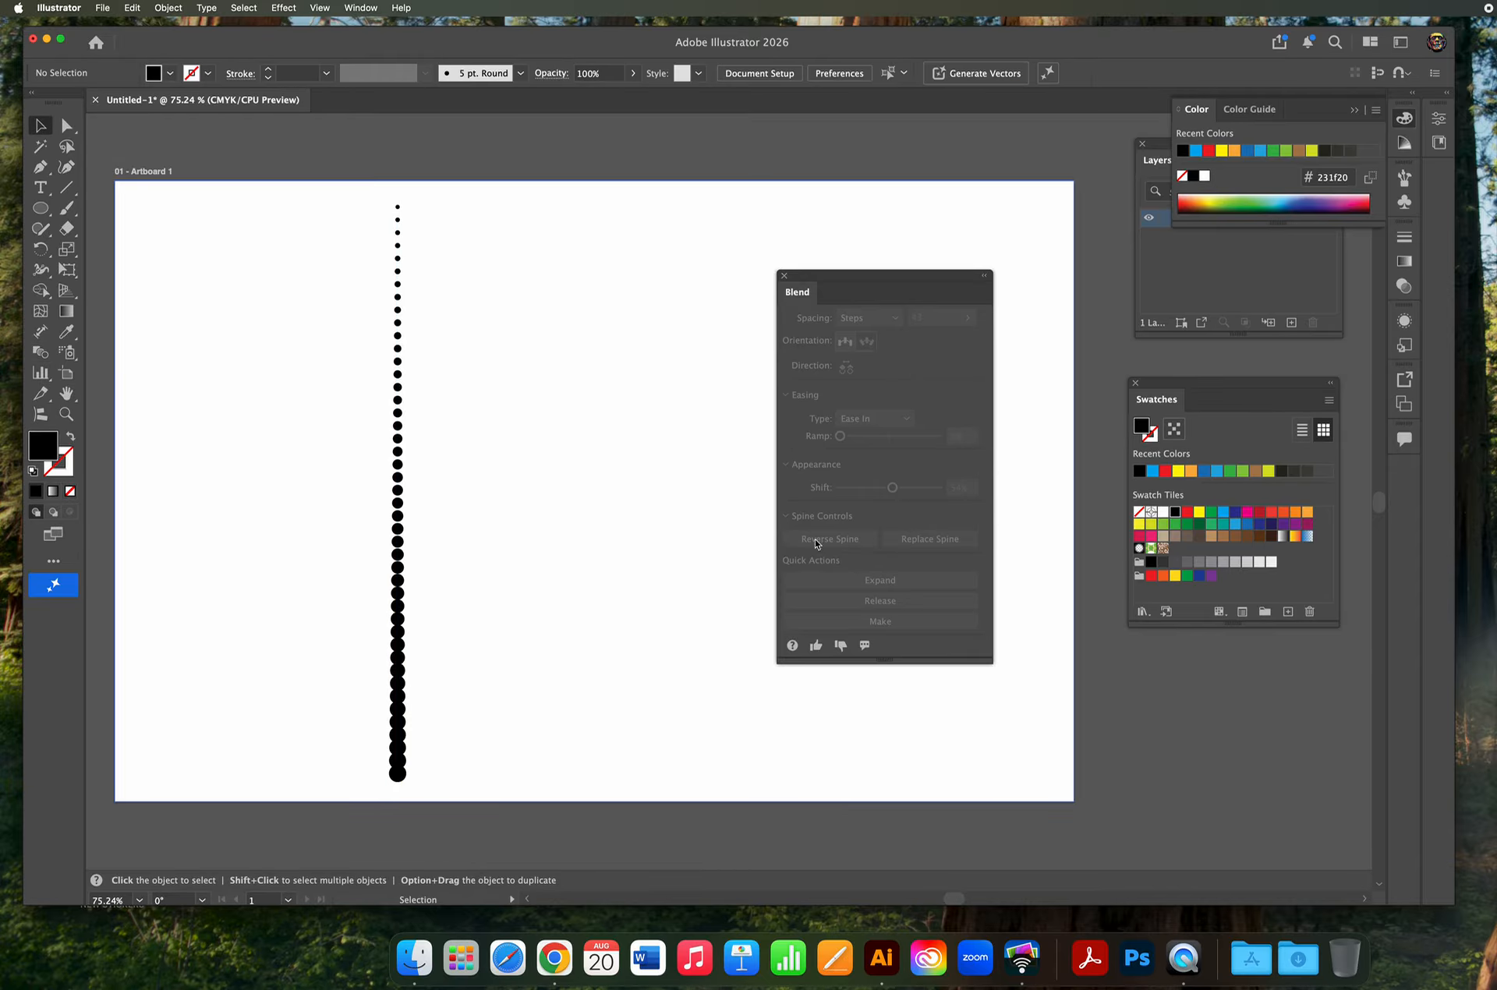
Reverse the column blend's spine, reverse it back again and deselect the blend.
drag(561, 387, 255, 485)
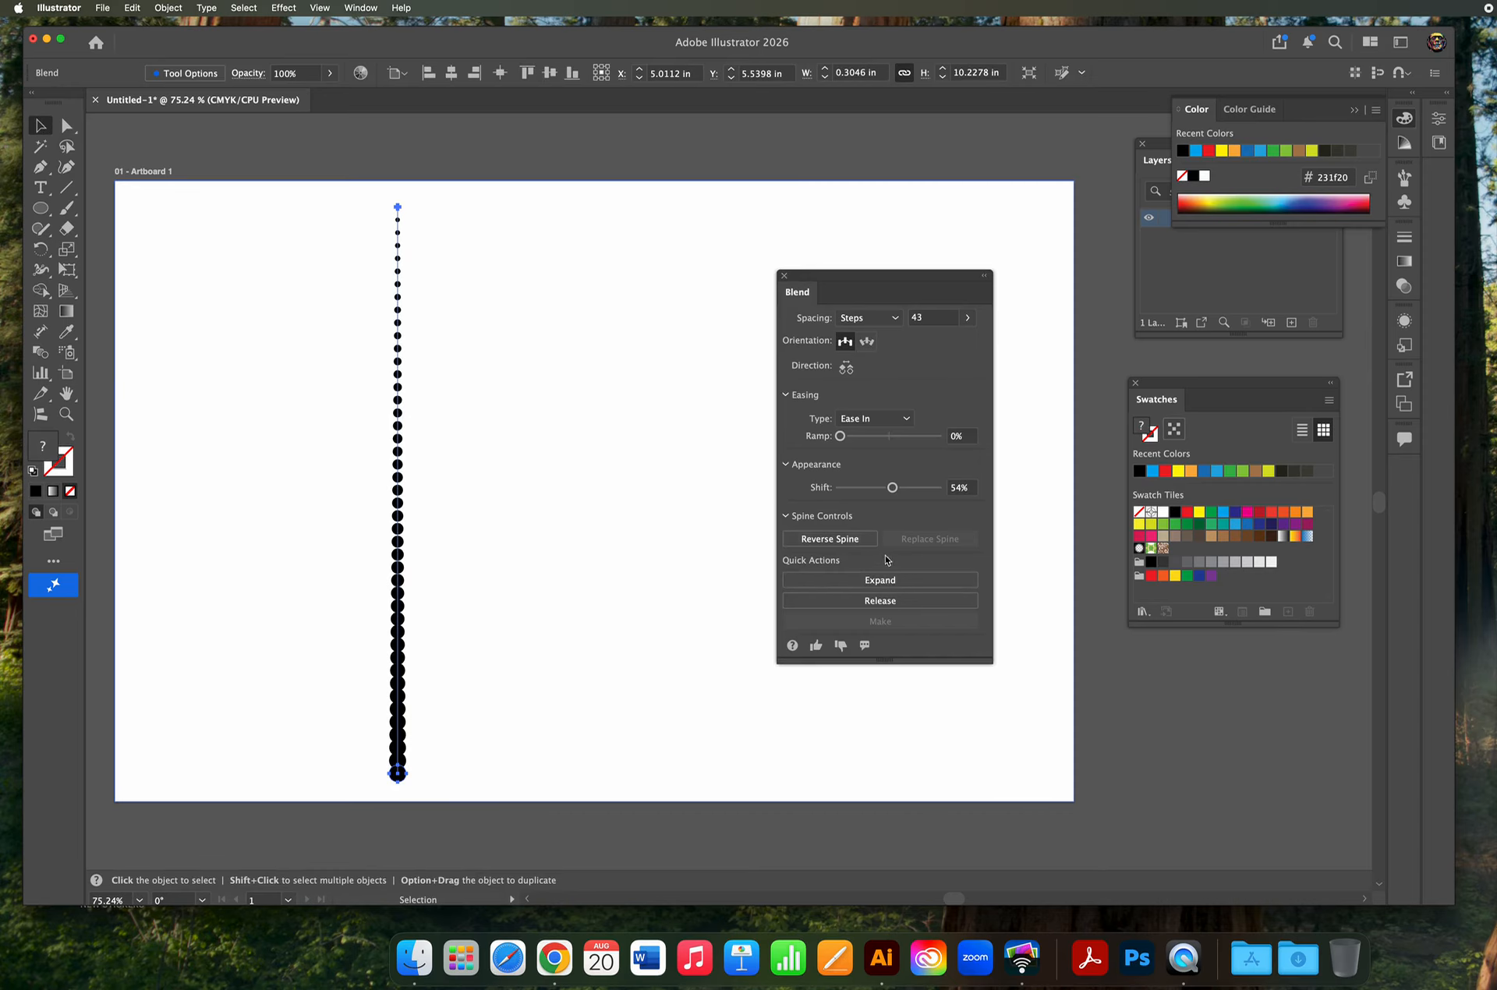
click(831, 539)
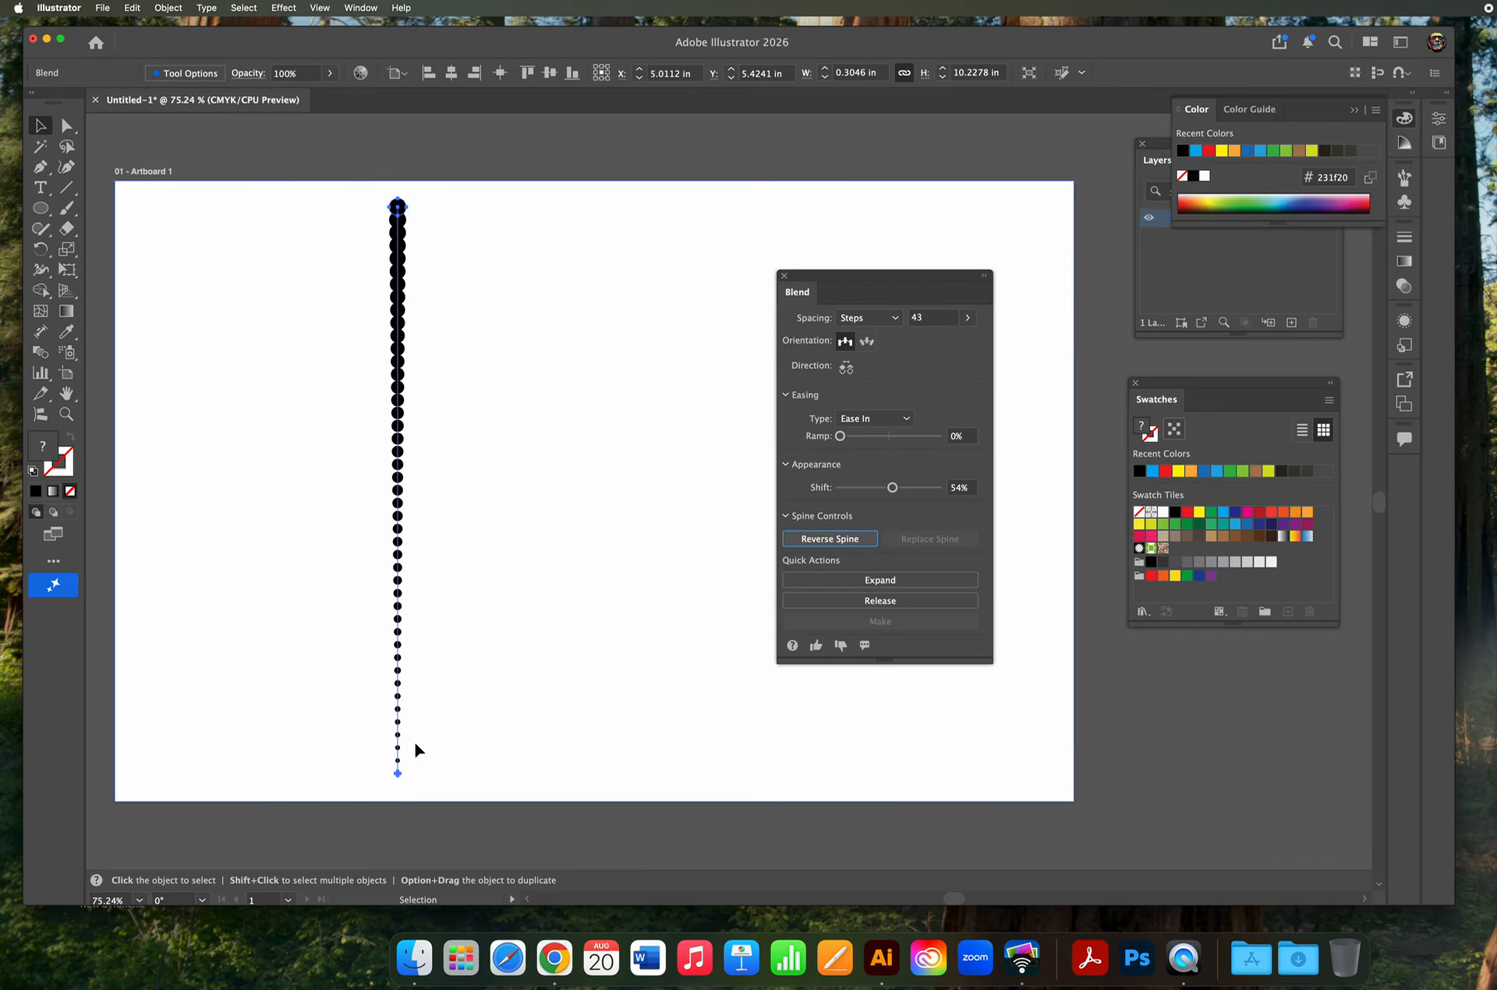
click(831, 538)
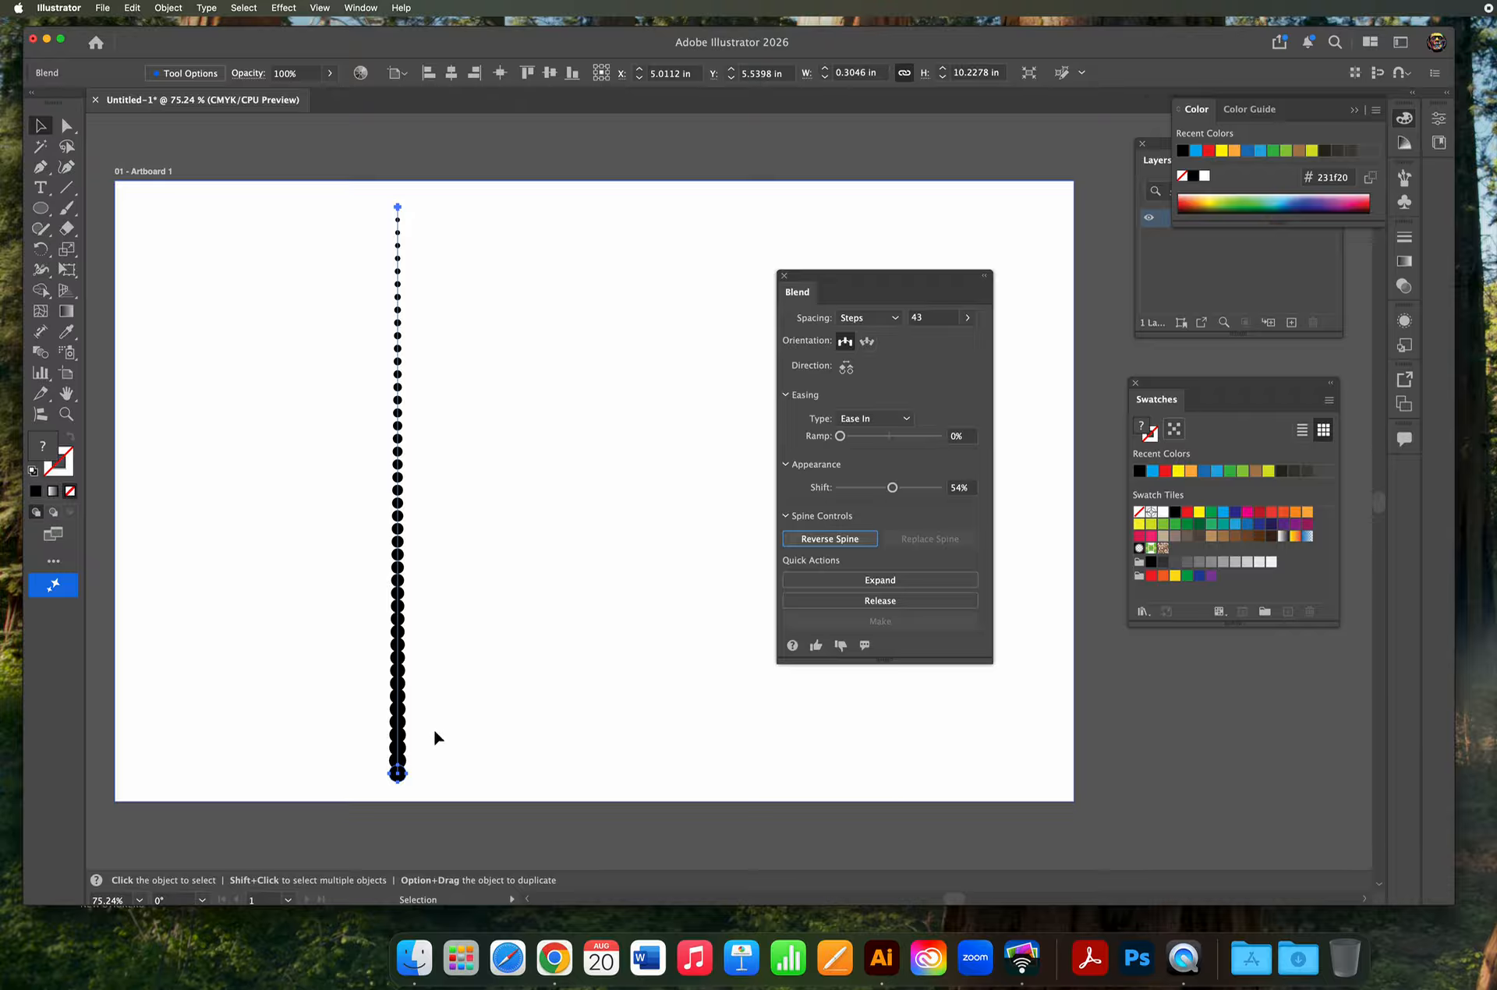
click(517, 684)
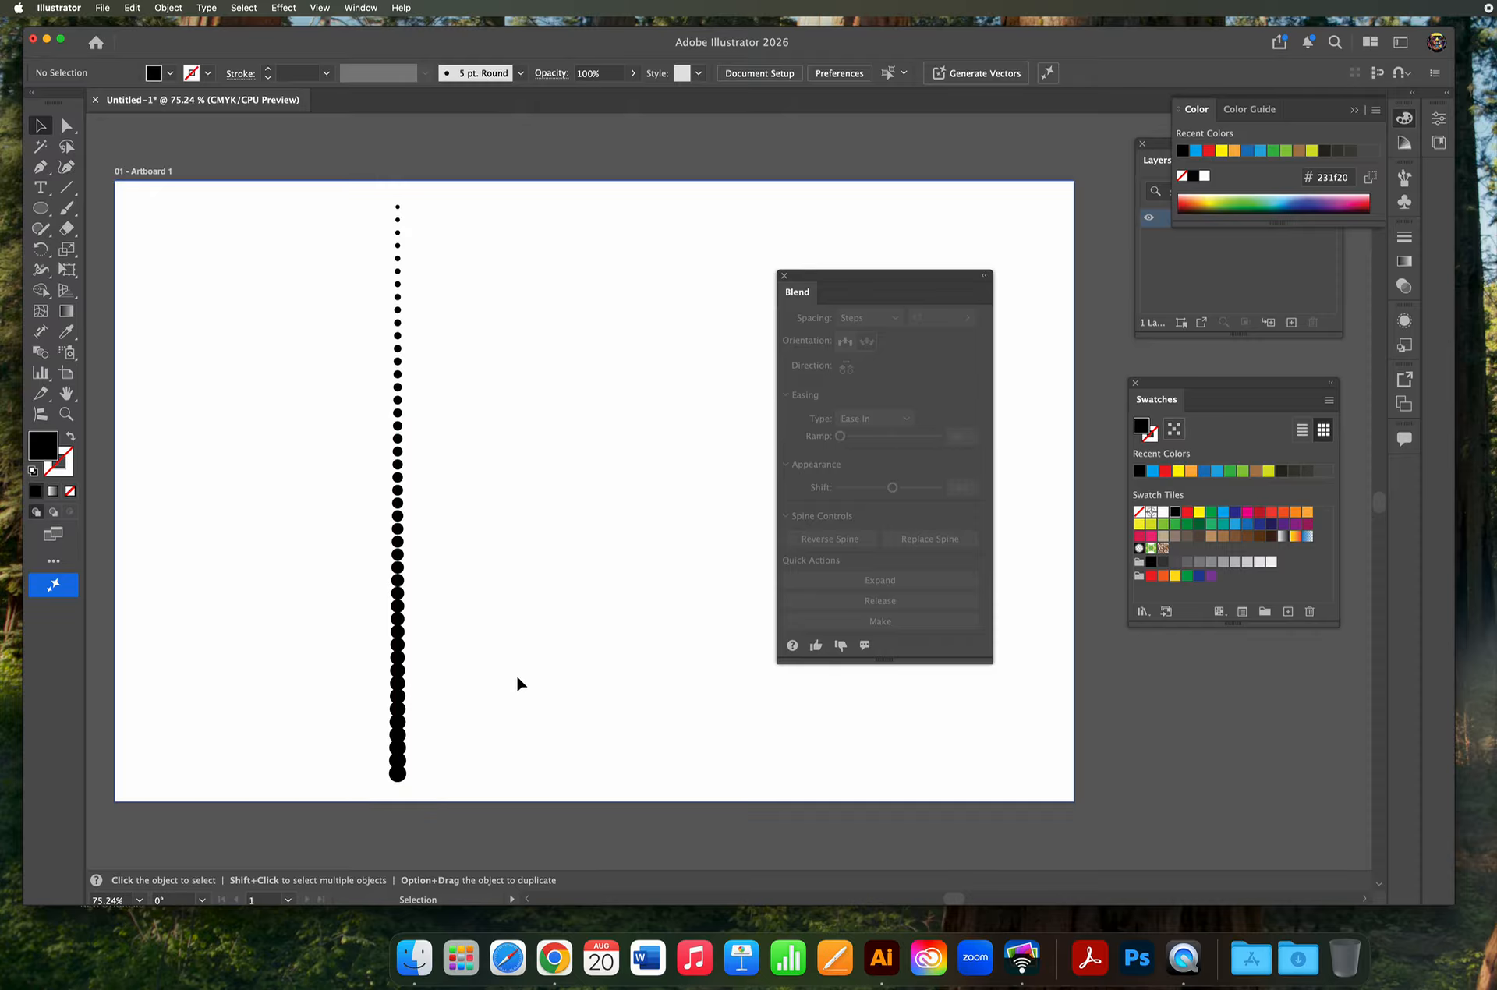
Draw an S-shaped curve with a black stroke and no fill beside the dot column using the Pen tool.
click(71, 438)
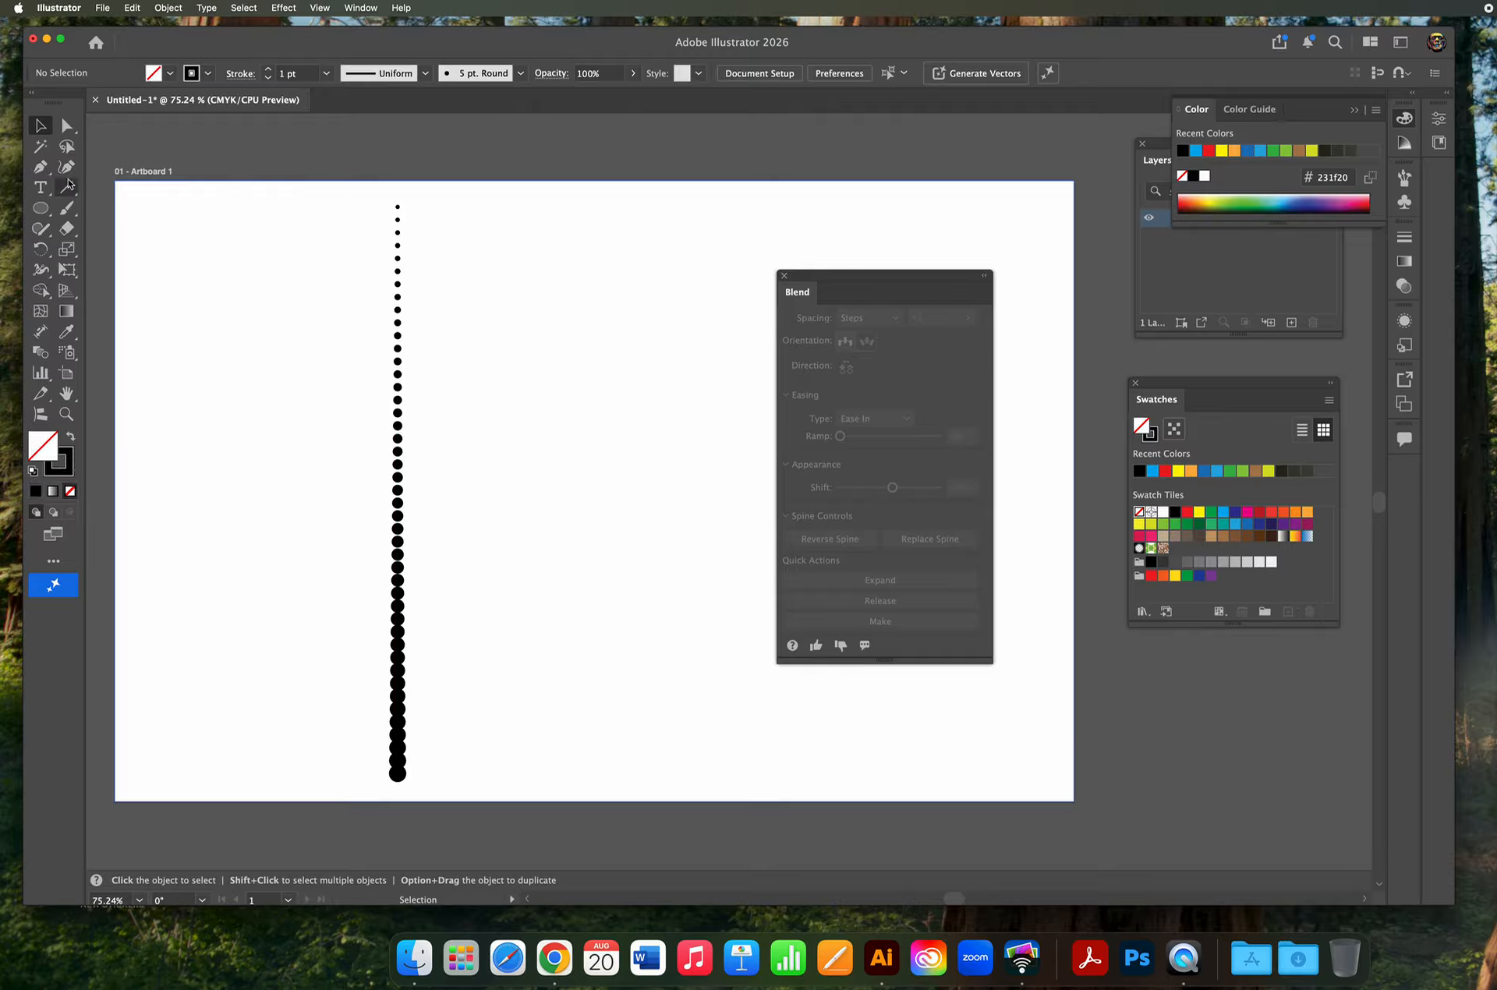
click(41, 167)
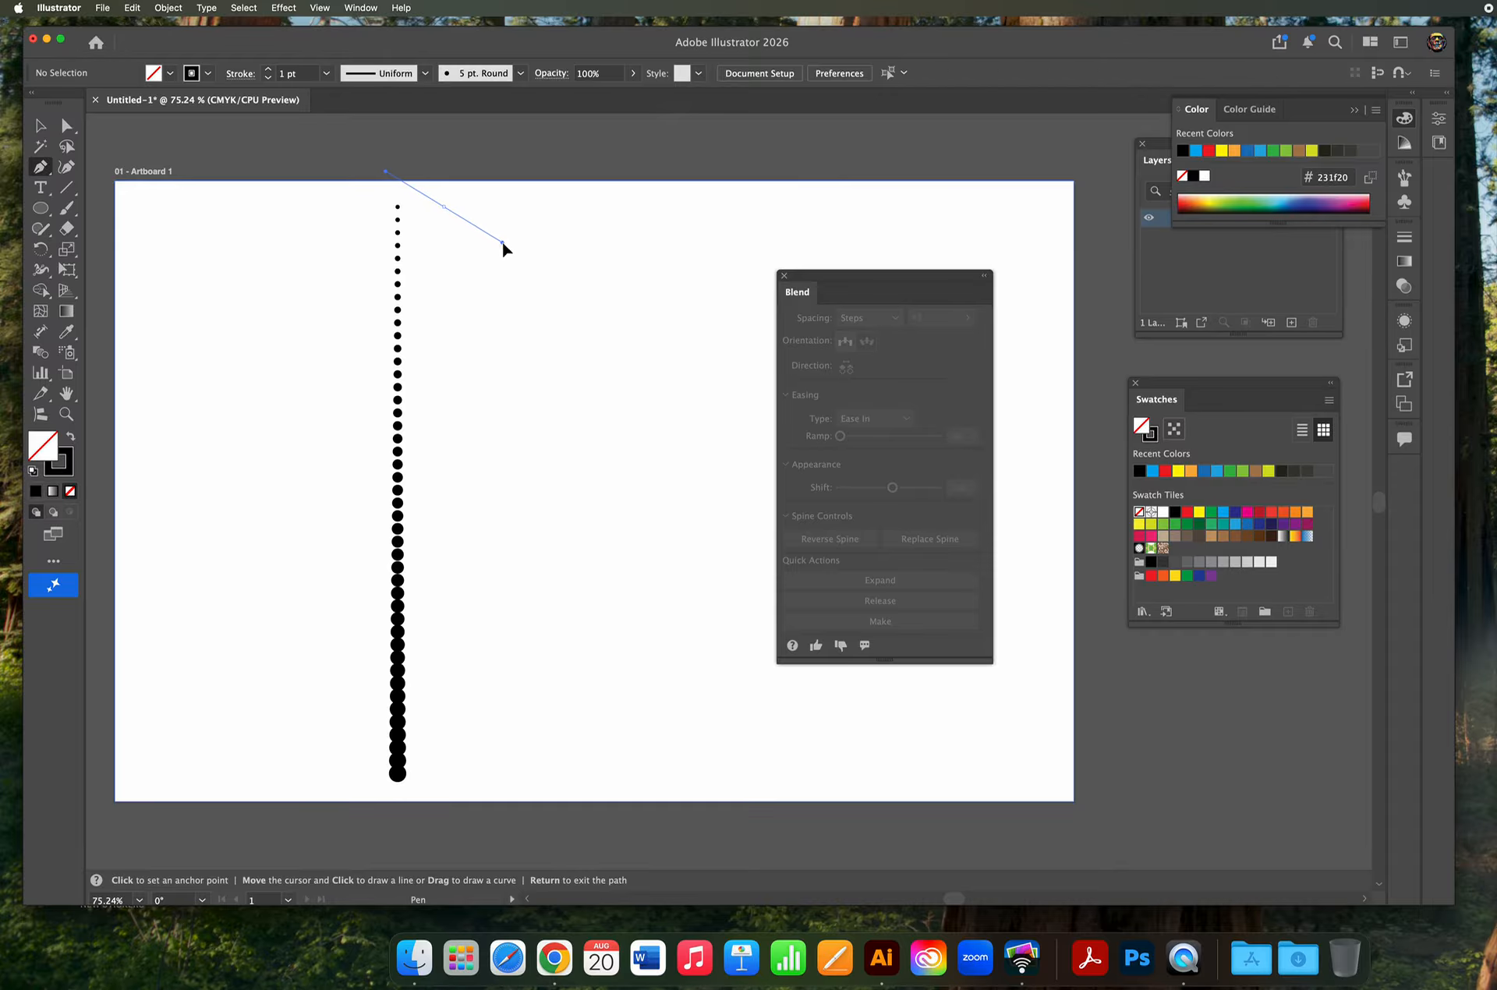
drag(502, 242, 502, 242)
drag(508, 477, 424, 576)
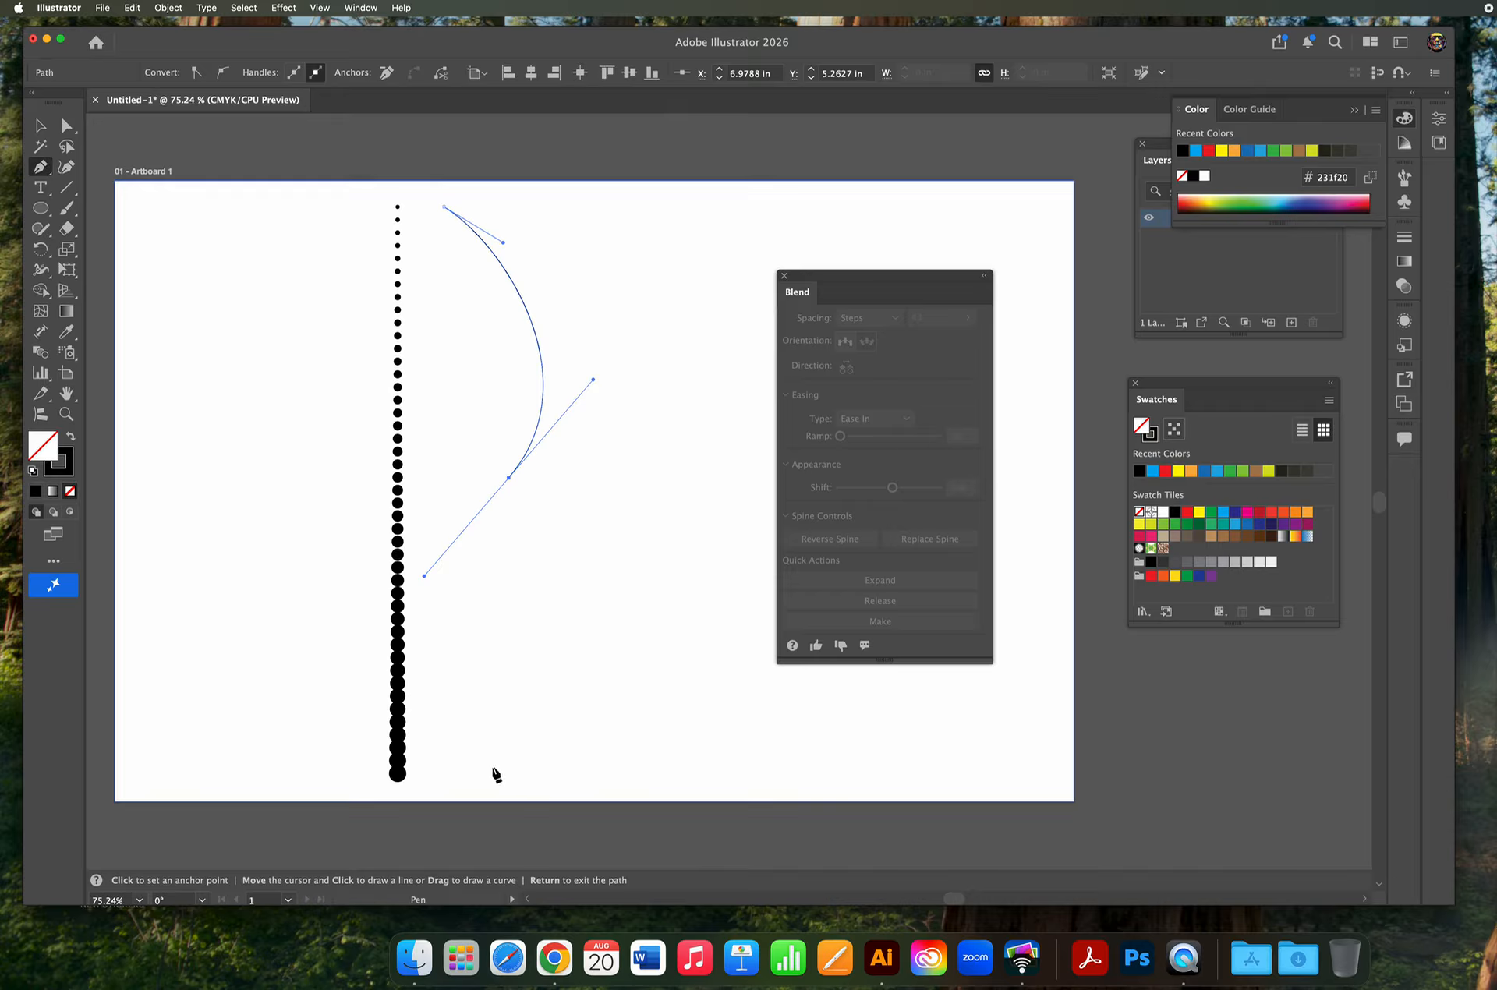
drag(484, 764, 559, 835)
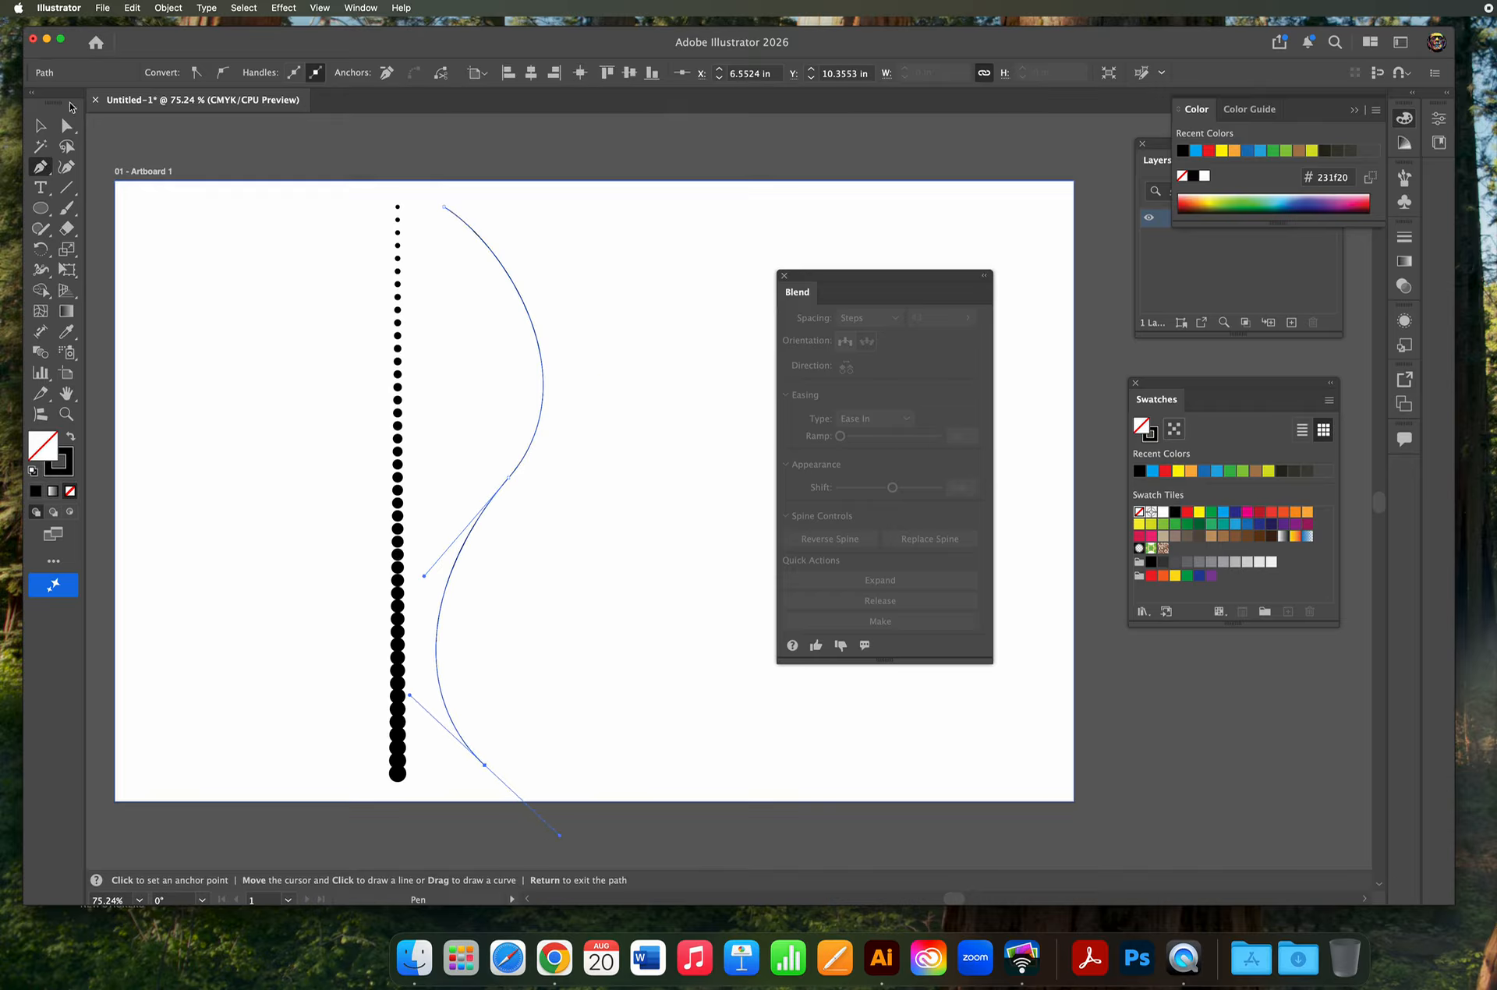
Select the dot column with the S-curve and replace the blend's spine with the curve.
click(40, 125)
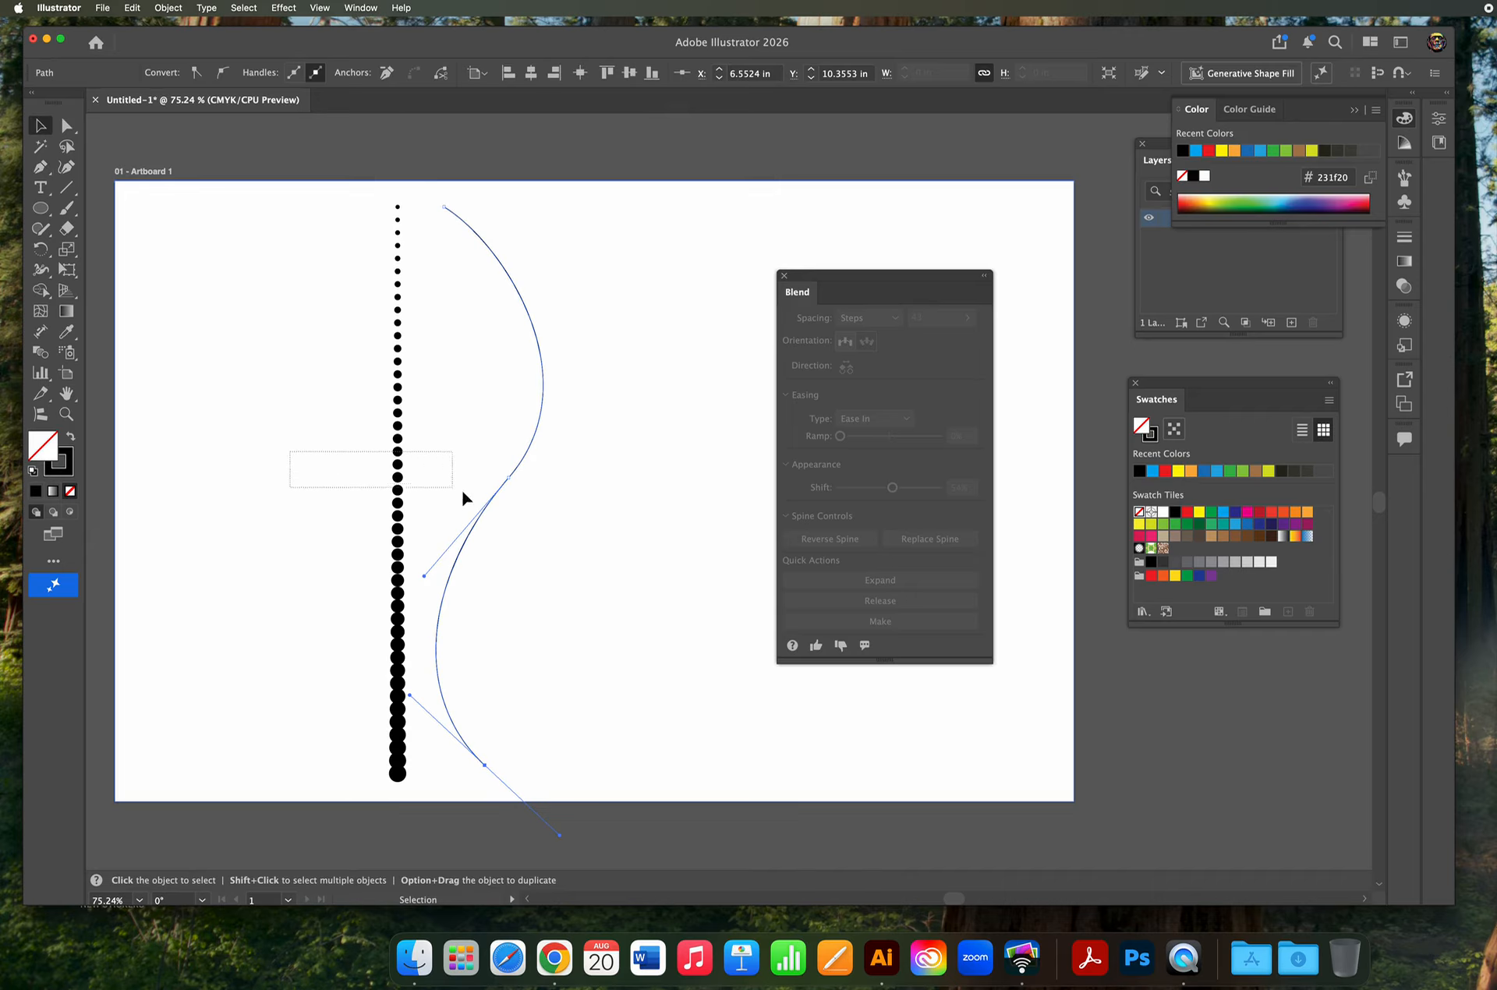
drag(462, 497, 578, 553)
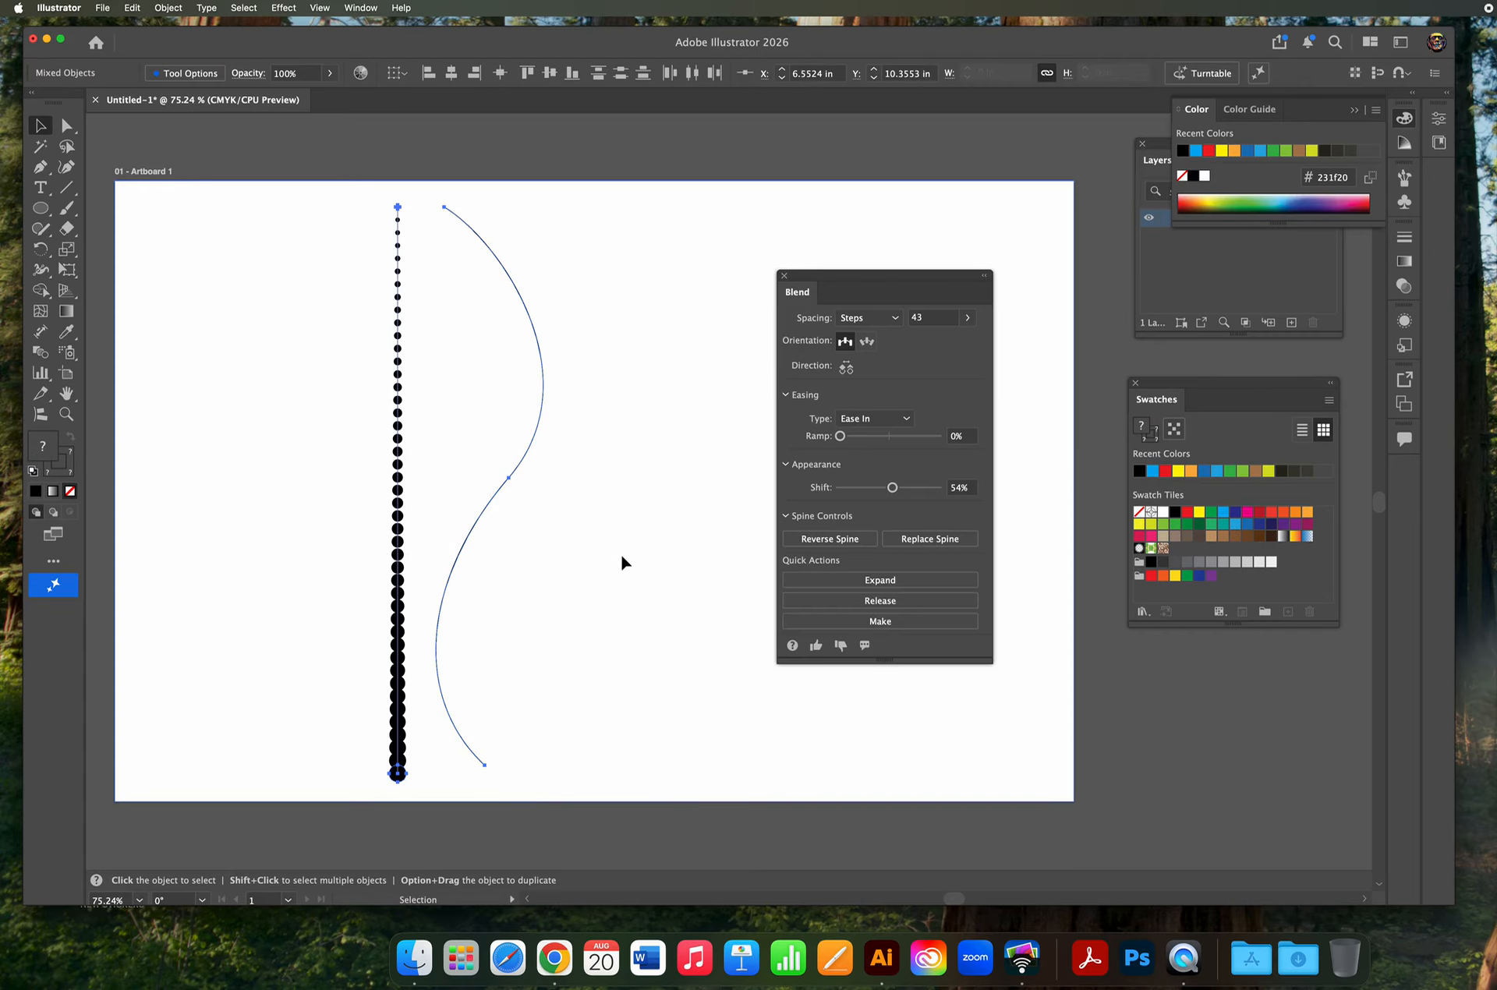
click(919, 540)
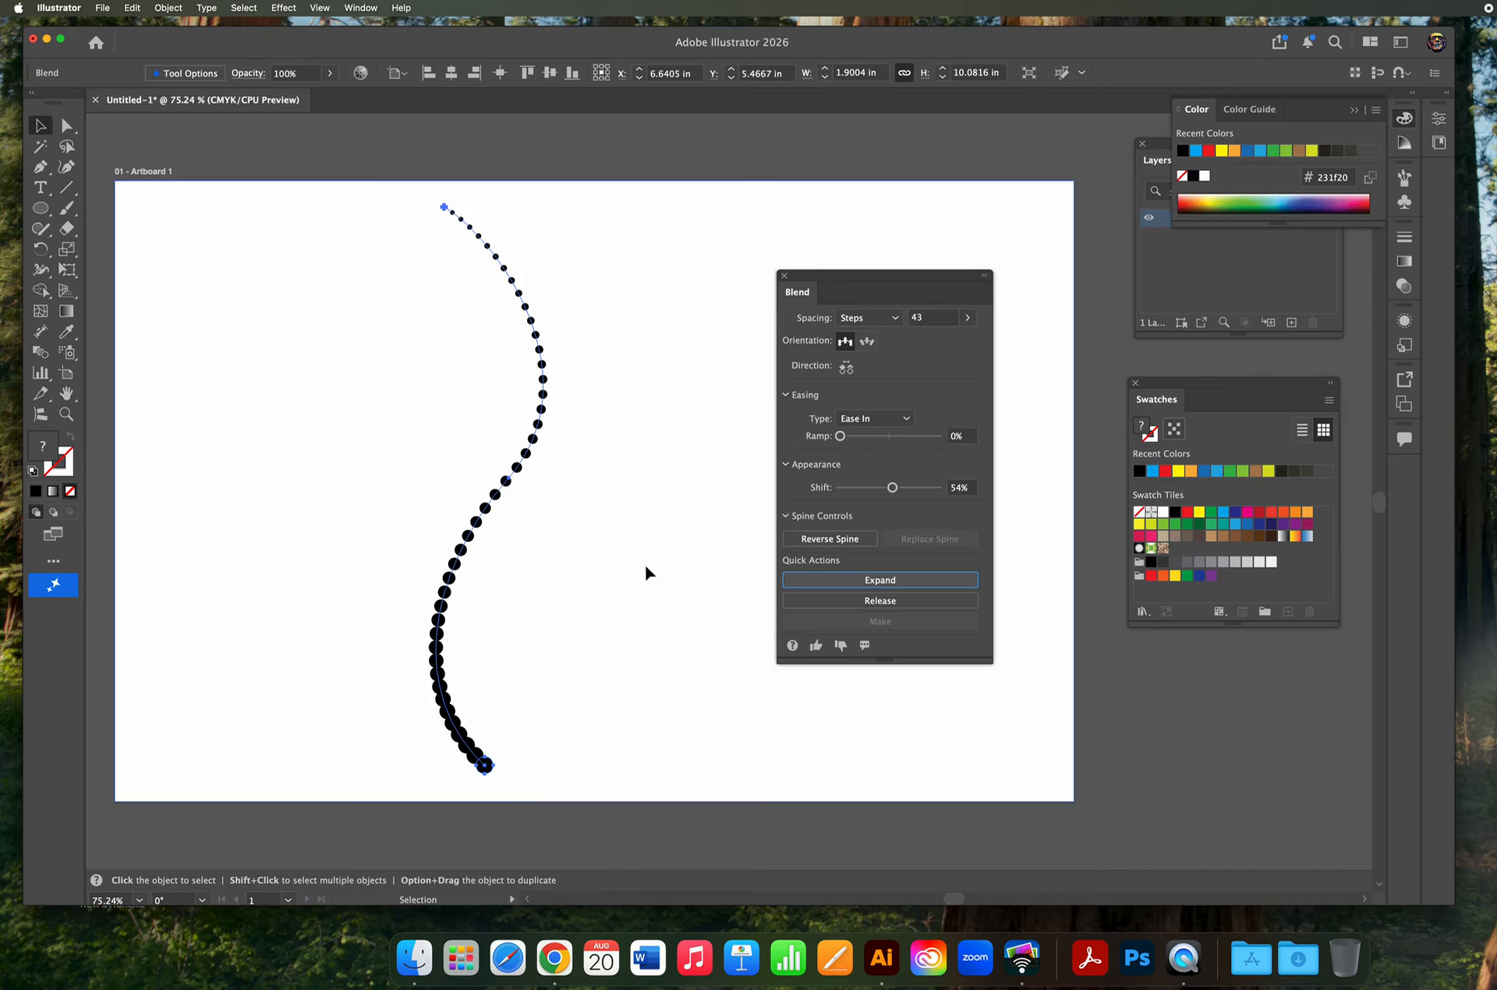
click(966, 317)
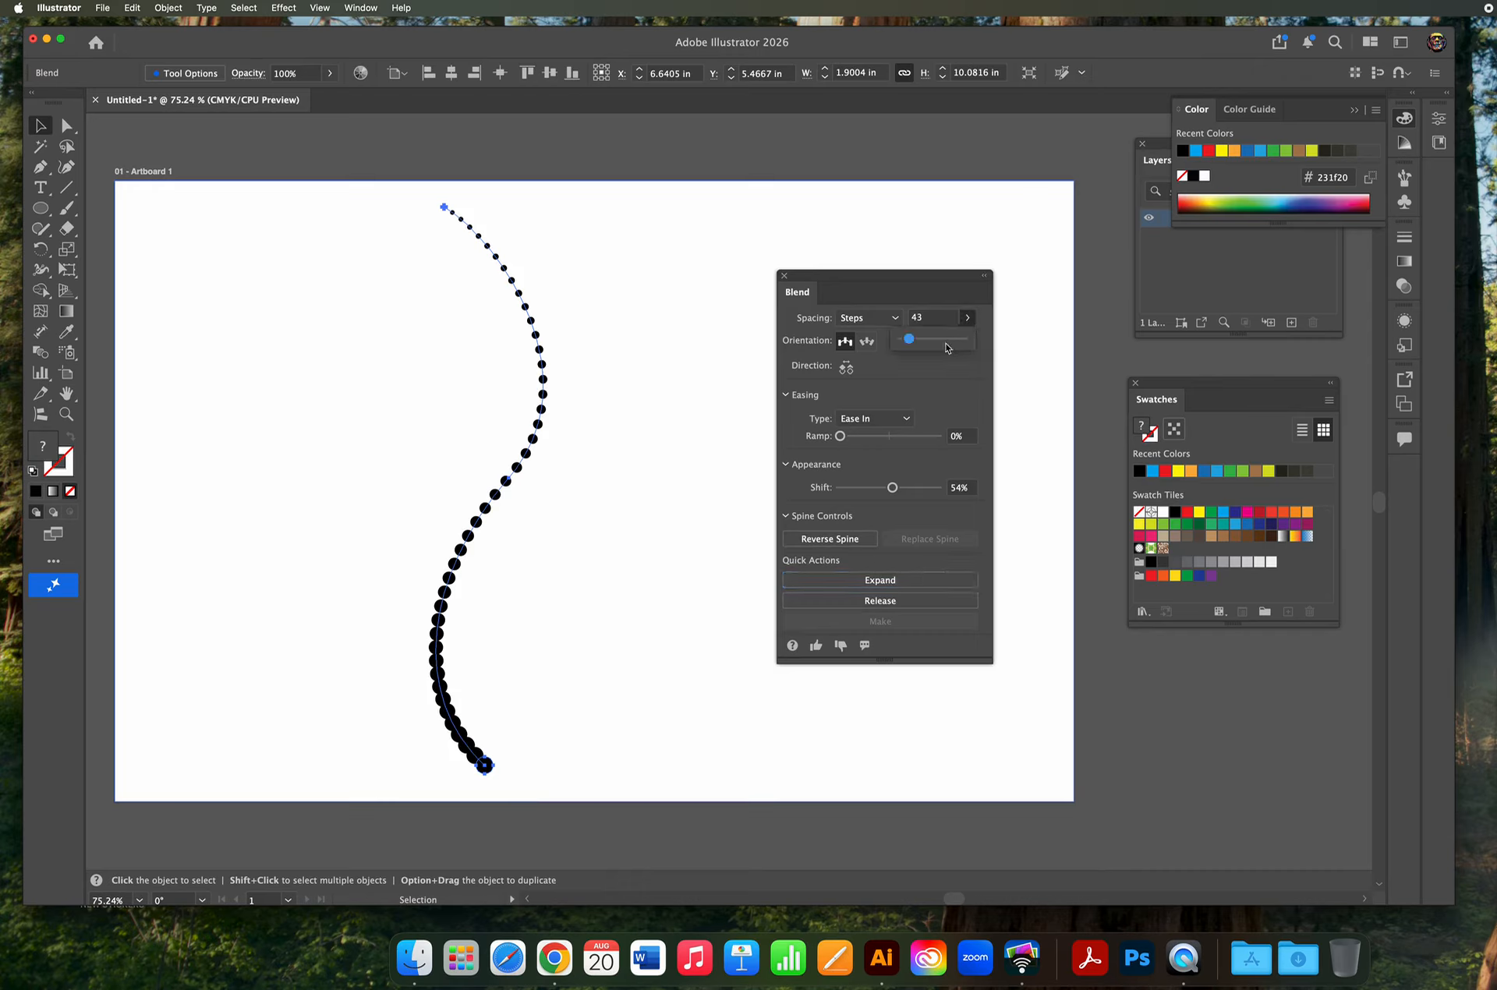
drag(910, 341, 910, 344)
Try to directly select the tiny circle at the upper end of the curved blend.
click(66, 125)
click(379, 290)
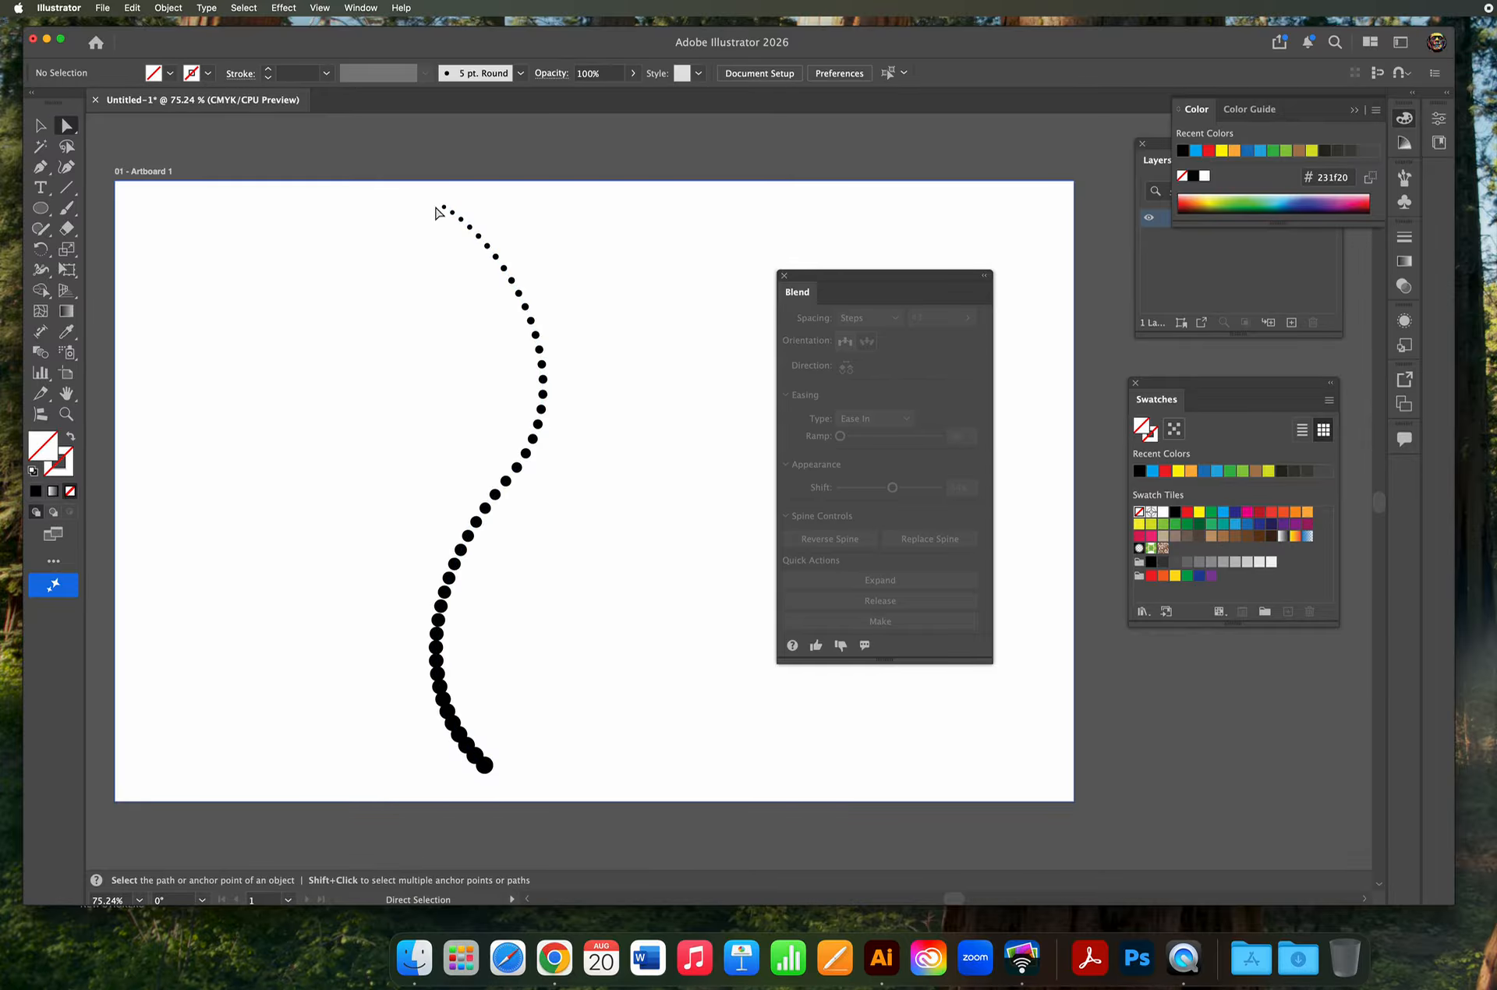
click(442, 208)
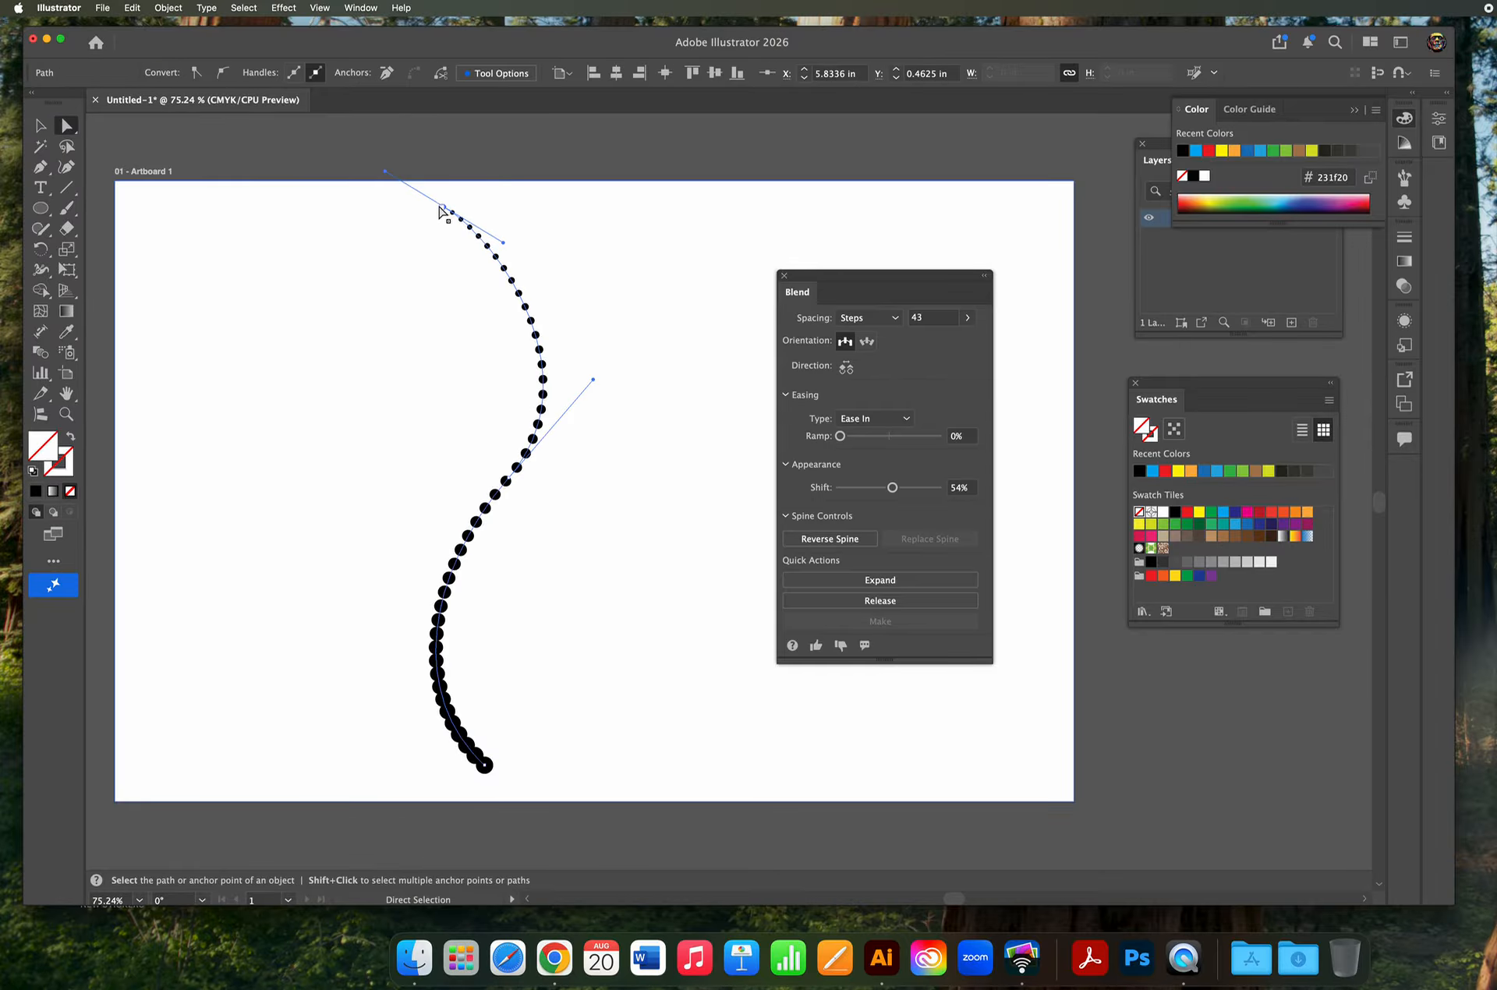
click(408, 312)
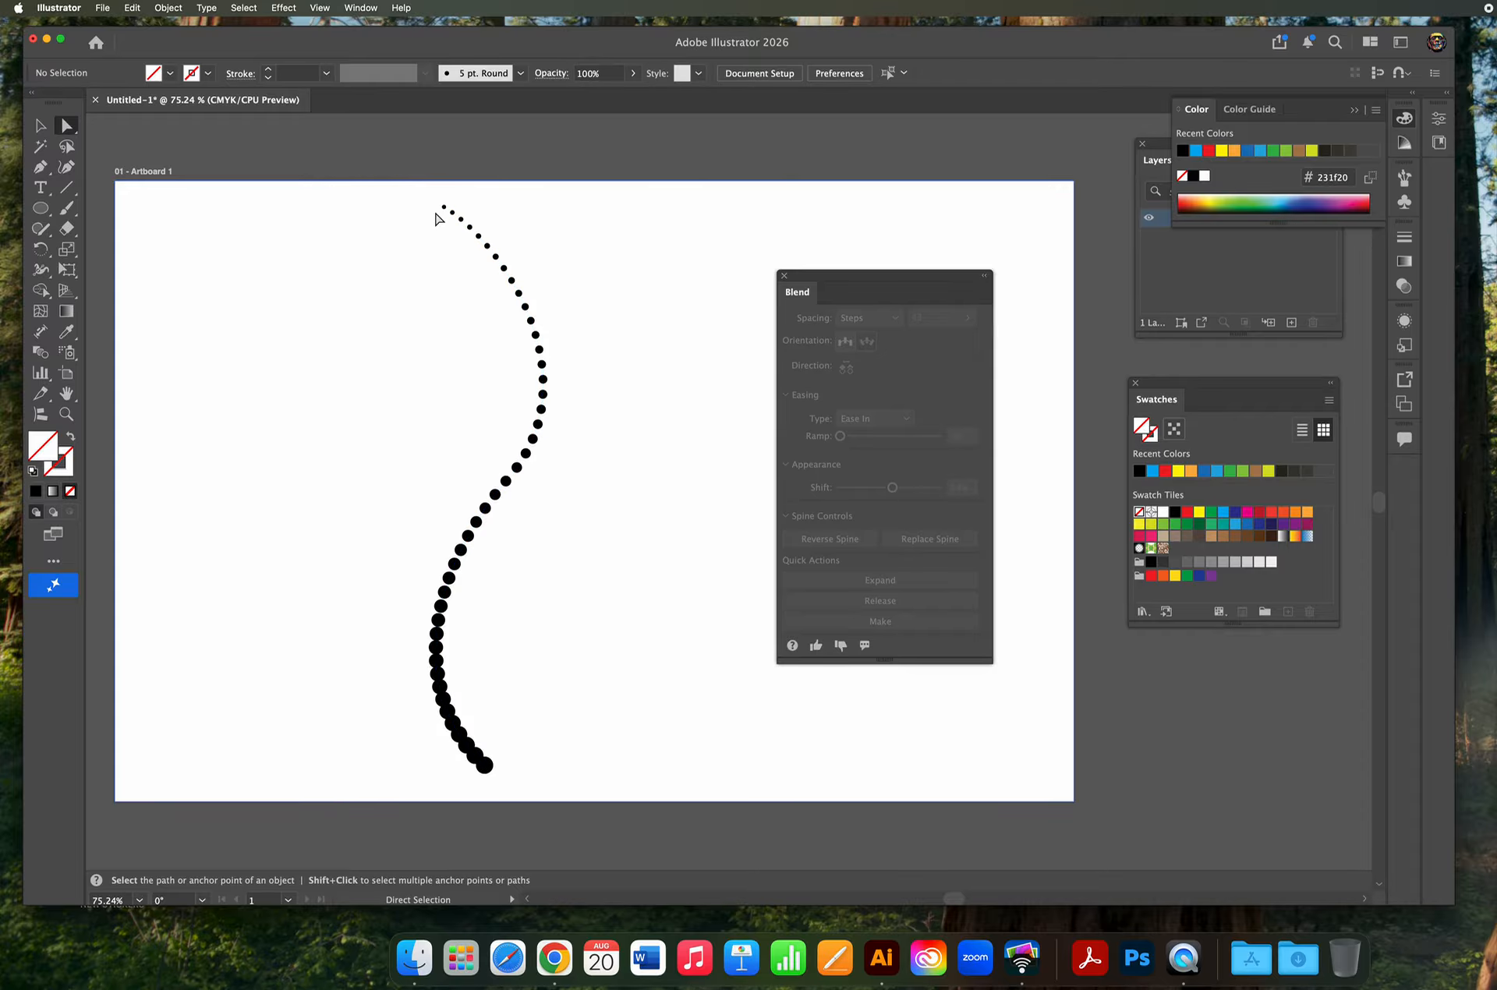
click(441, 209)
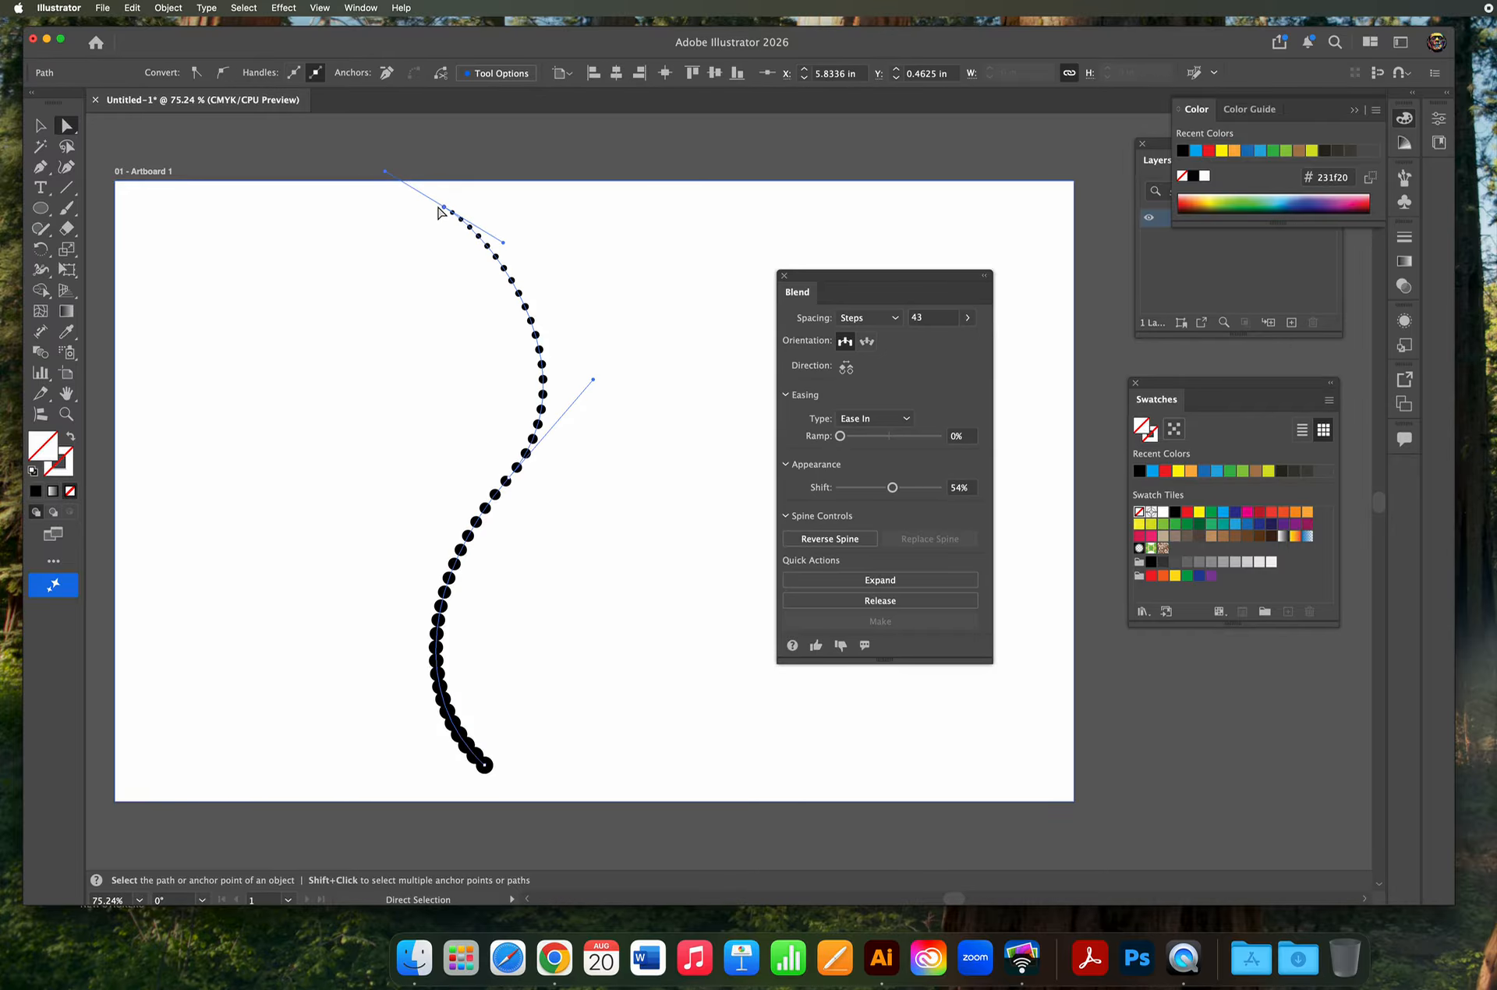
click(383, 218)
Directly select the tiny circle at the curved blend's upper end and fill it with CMYK Yellow.
click(66, 414)
click(523, 361)
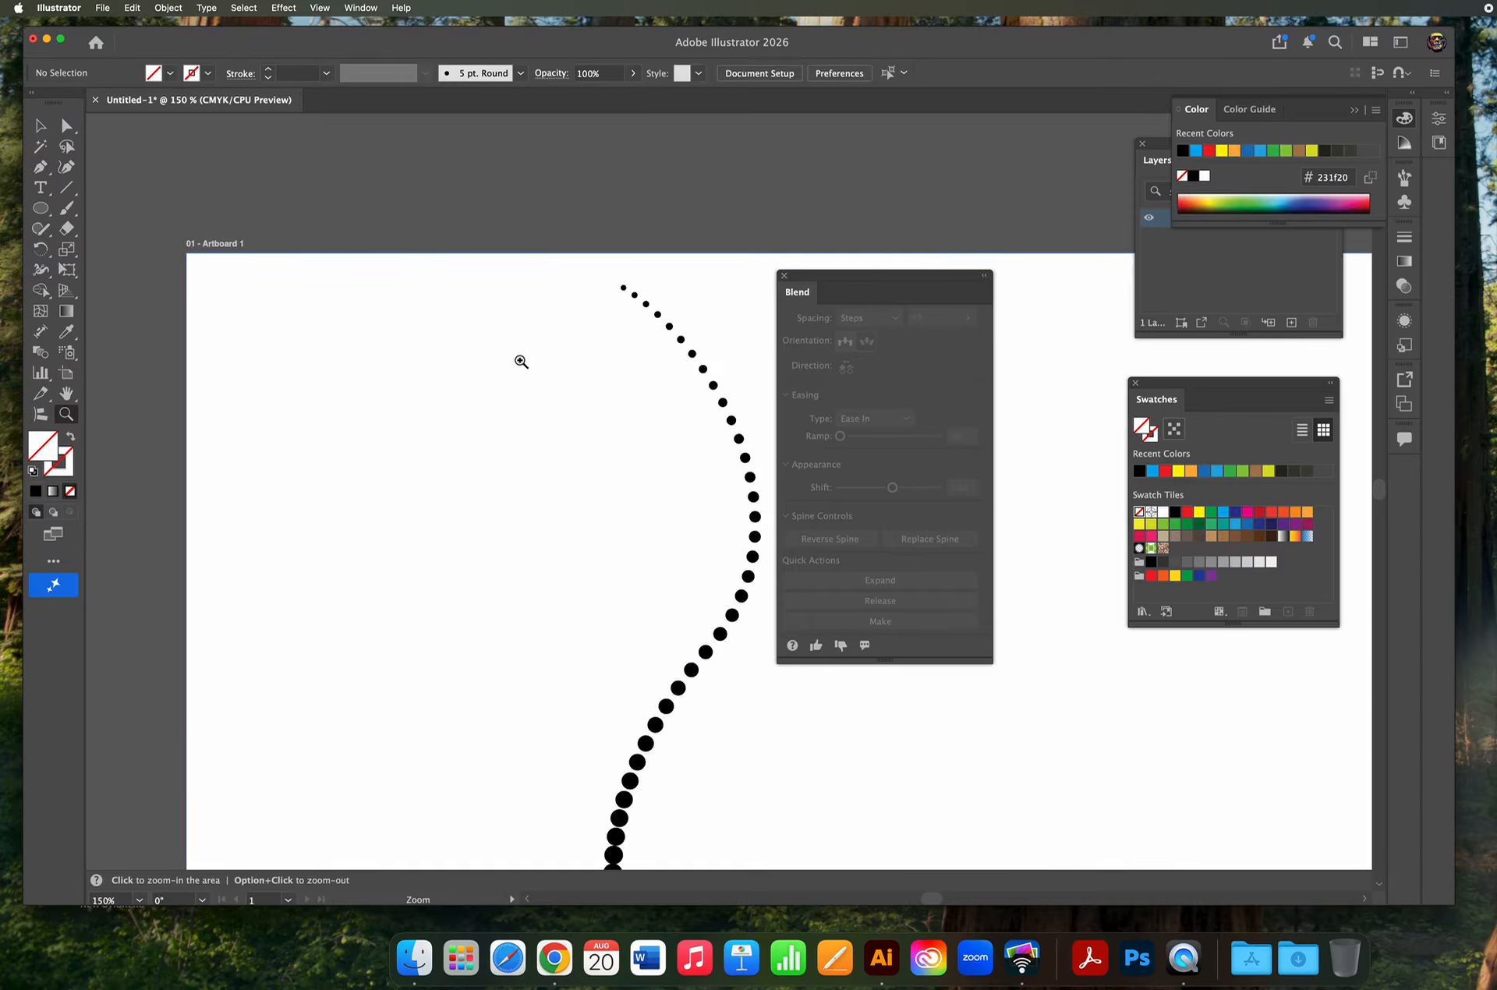
click(523, 360)
key(space)
drag(530, 390, 152, 188)
click(67, 126)
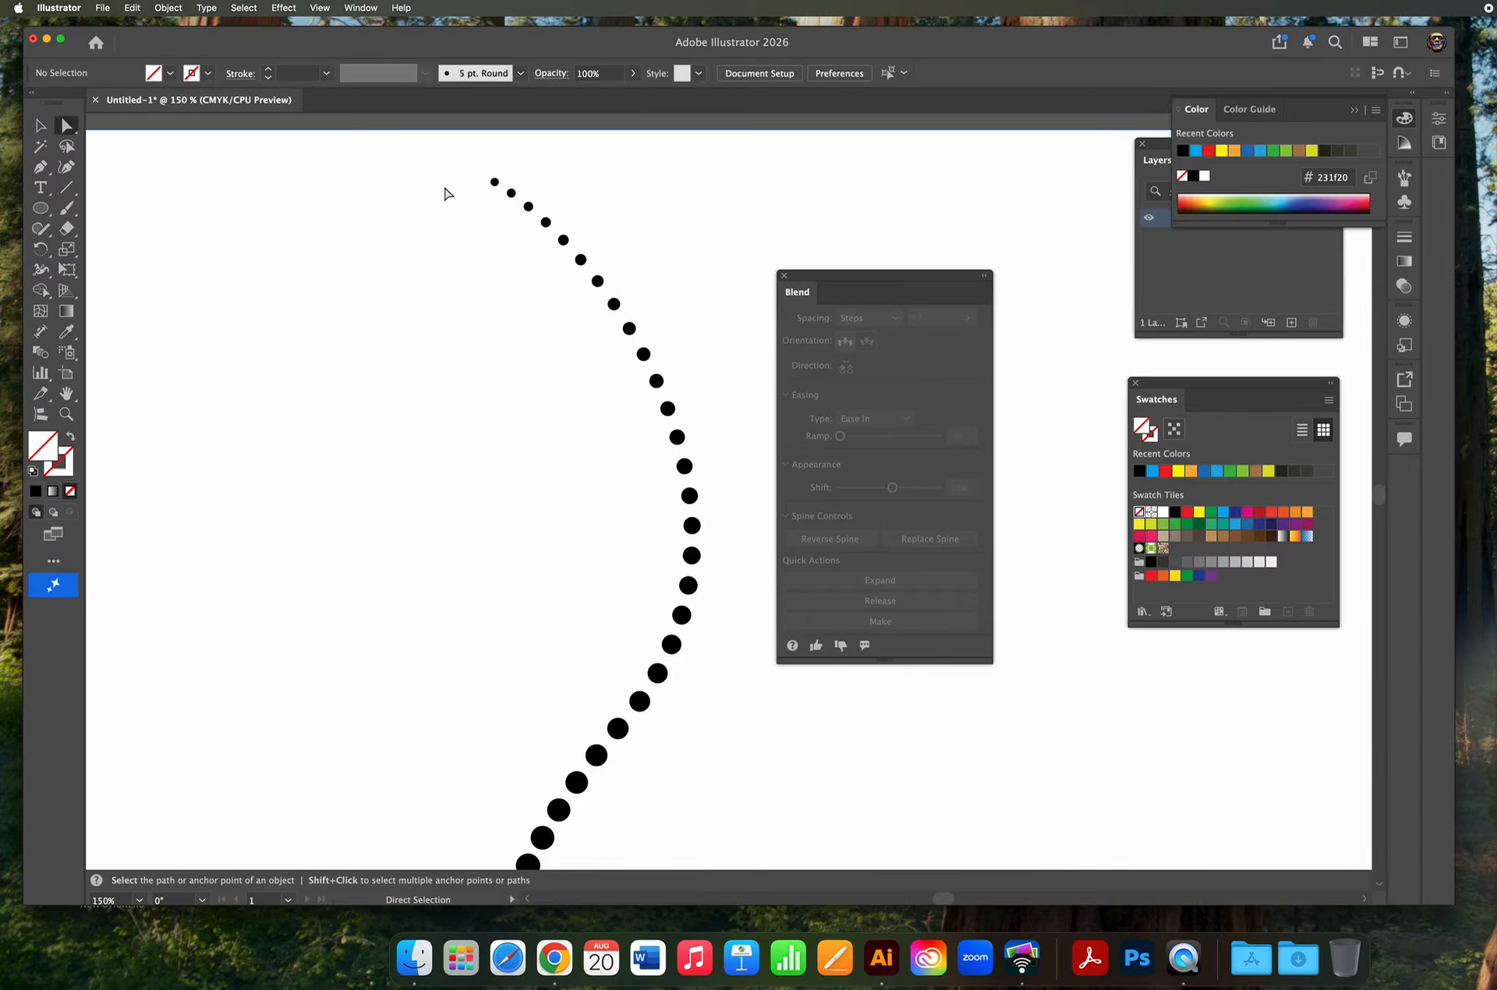
click(495, 184)
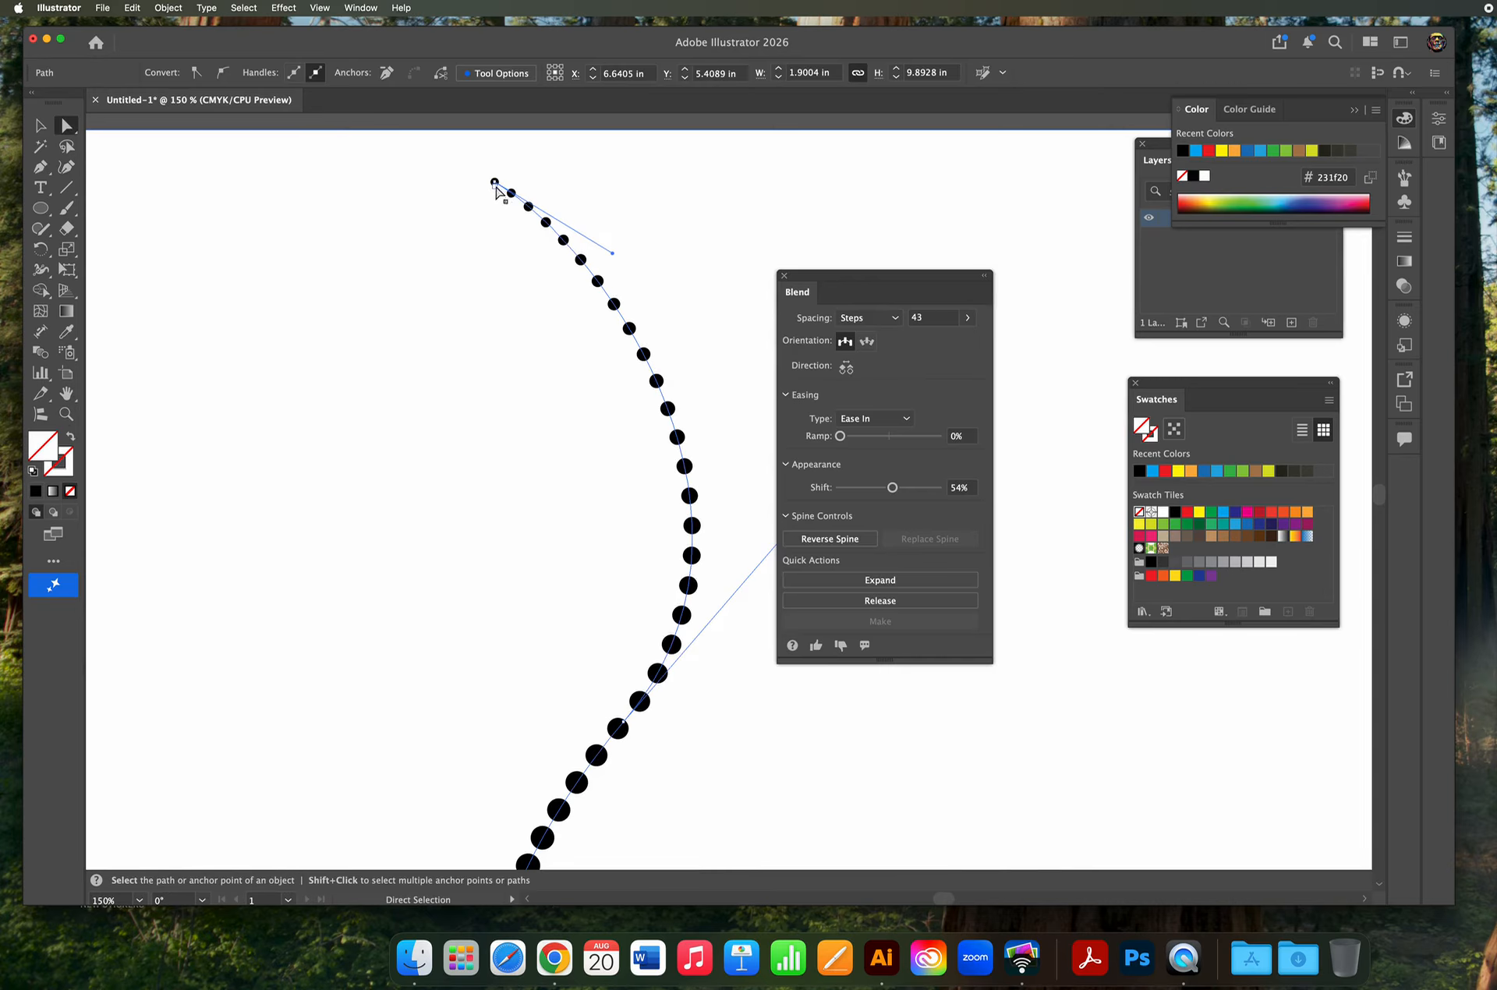
click(496, 184)
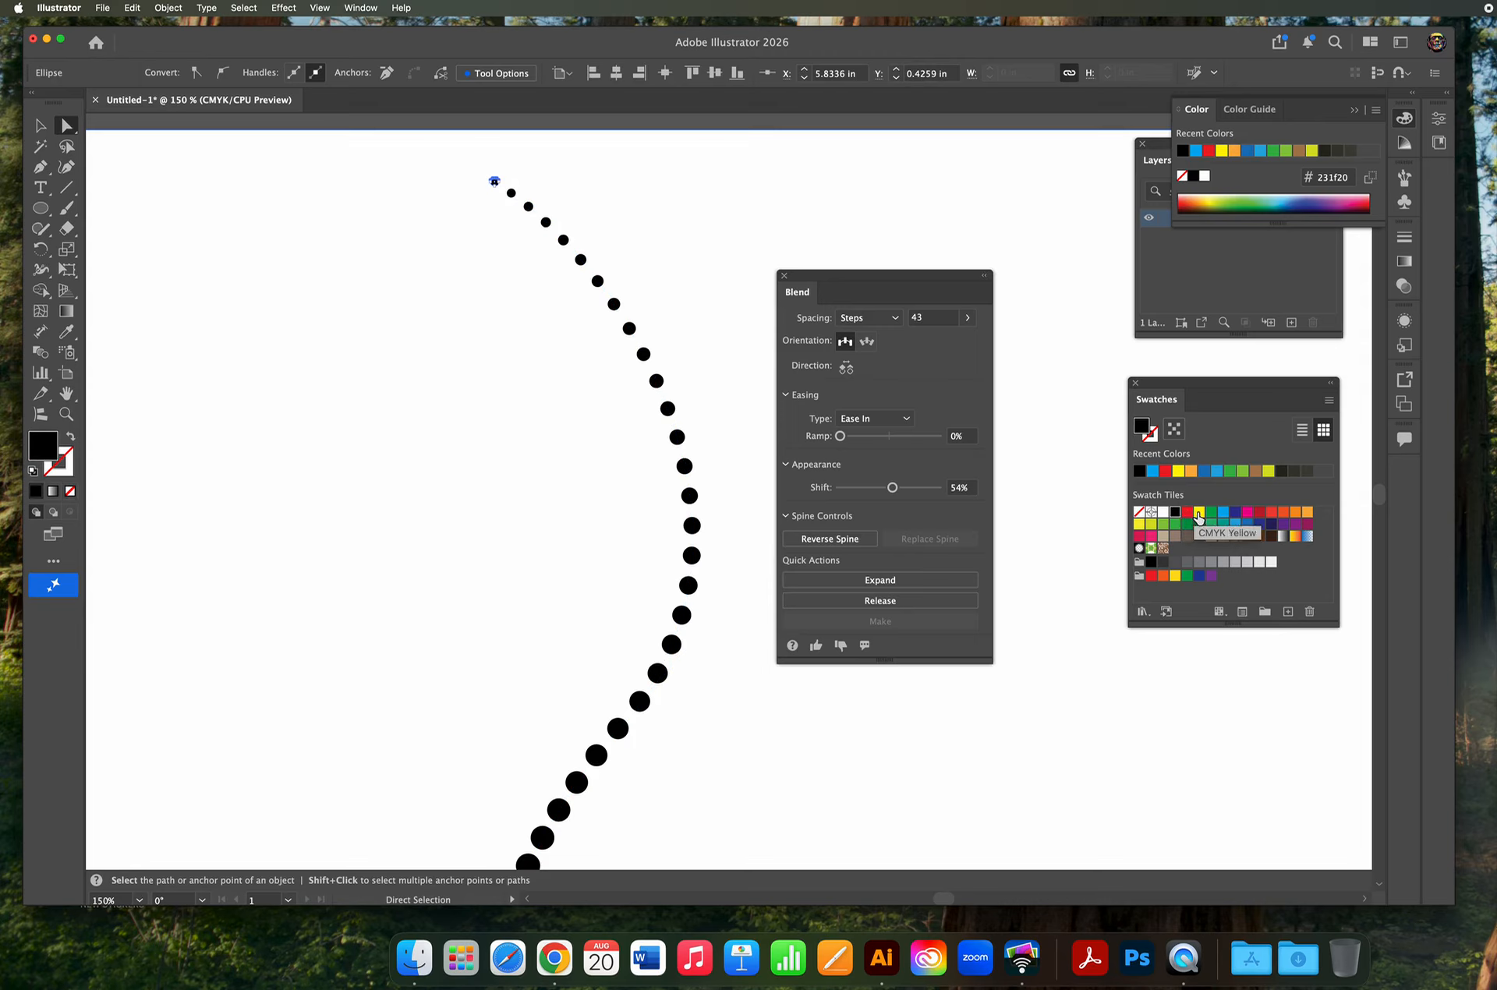
click(1199, 512)
Directly select the large circle at the curved blend's lower end and fill it with dark green (#006838).
scroll(538, 484, down, 5)
scroll(534, 481, down, 3)
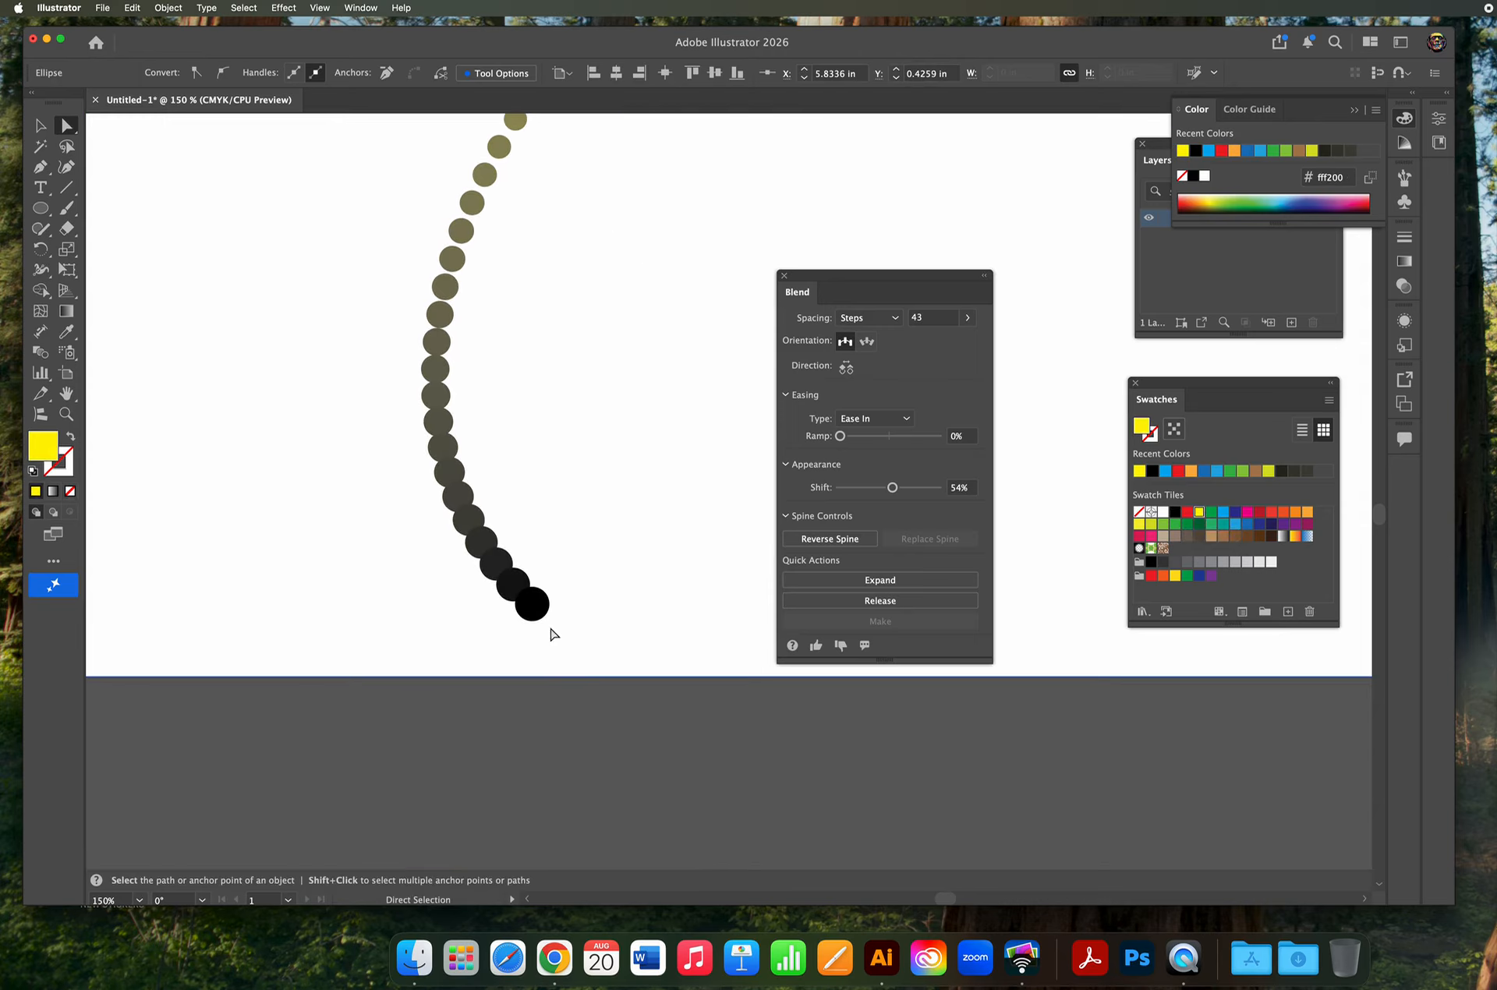
click(533, 614)
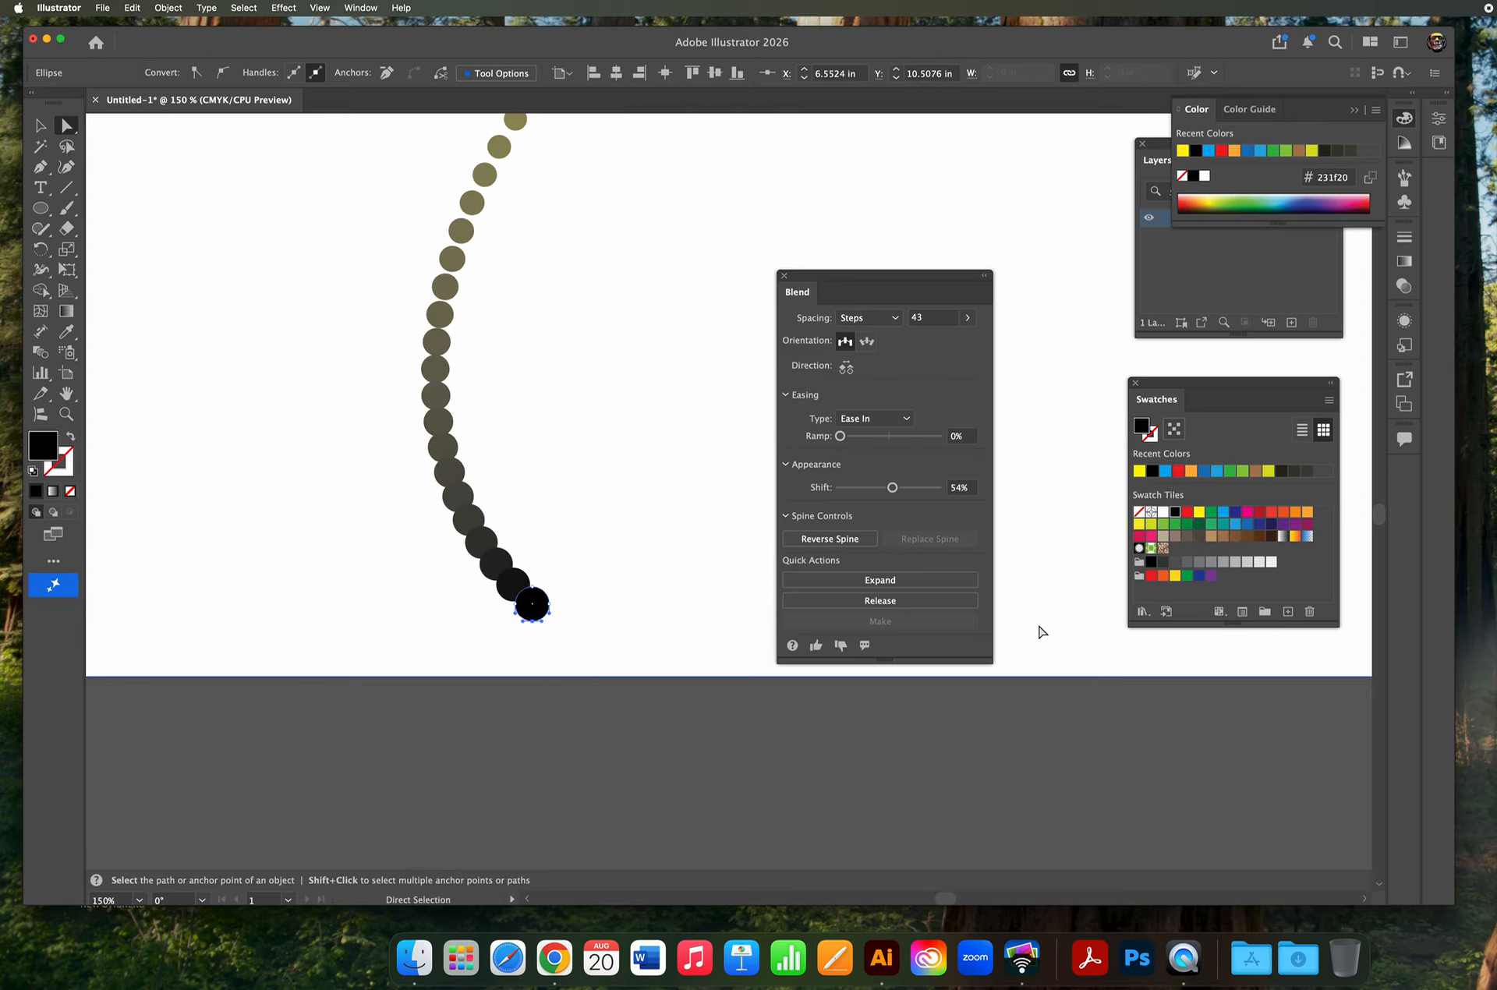
click(1199, 524)
click(598, 348)
Pull the middle anchor point of the blend's spine far outward to widen the S-curve, and deselect it.
click(67, 414)
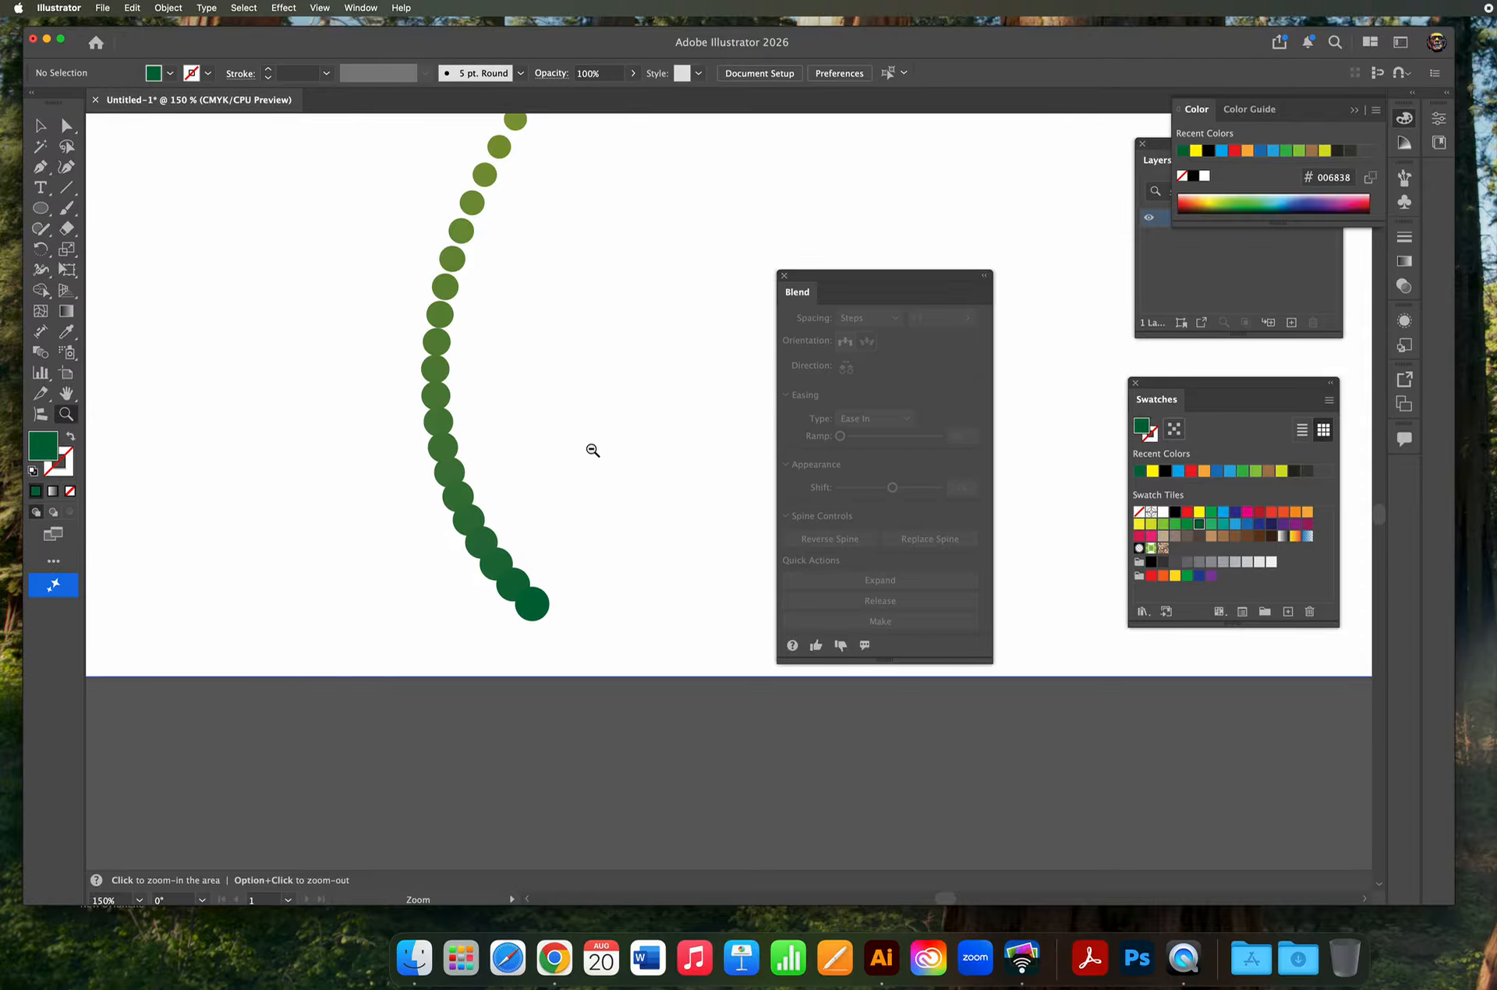
alt+click(595, 448)
alt+click(598, 446)
alt+click(598, 445)
key(space)
drag(475, 398, 408, 414)
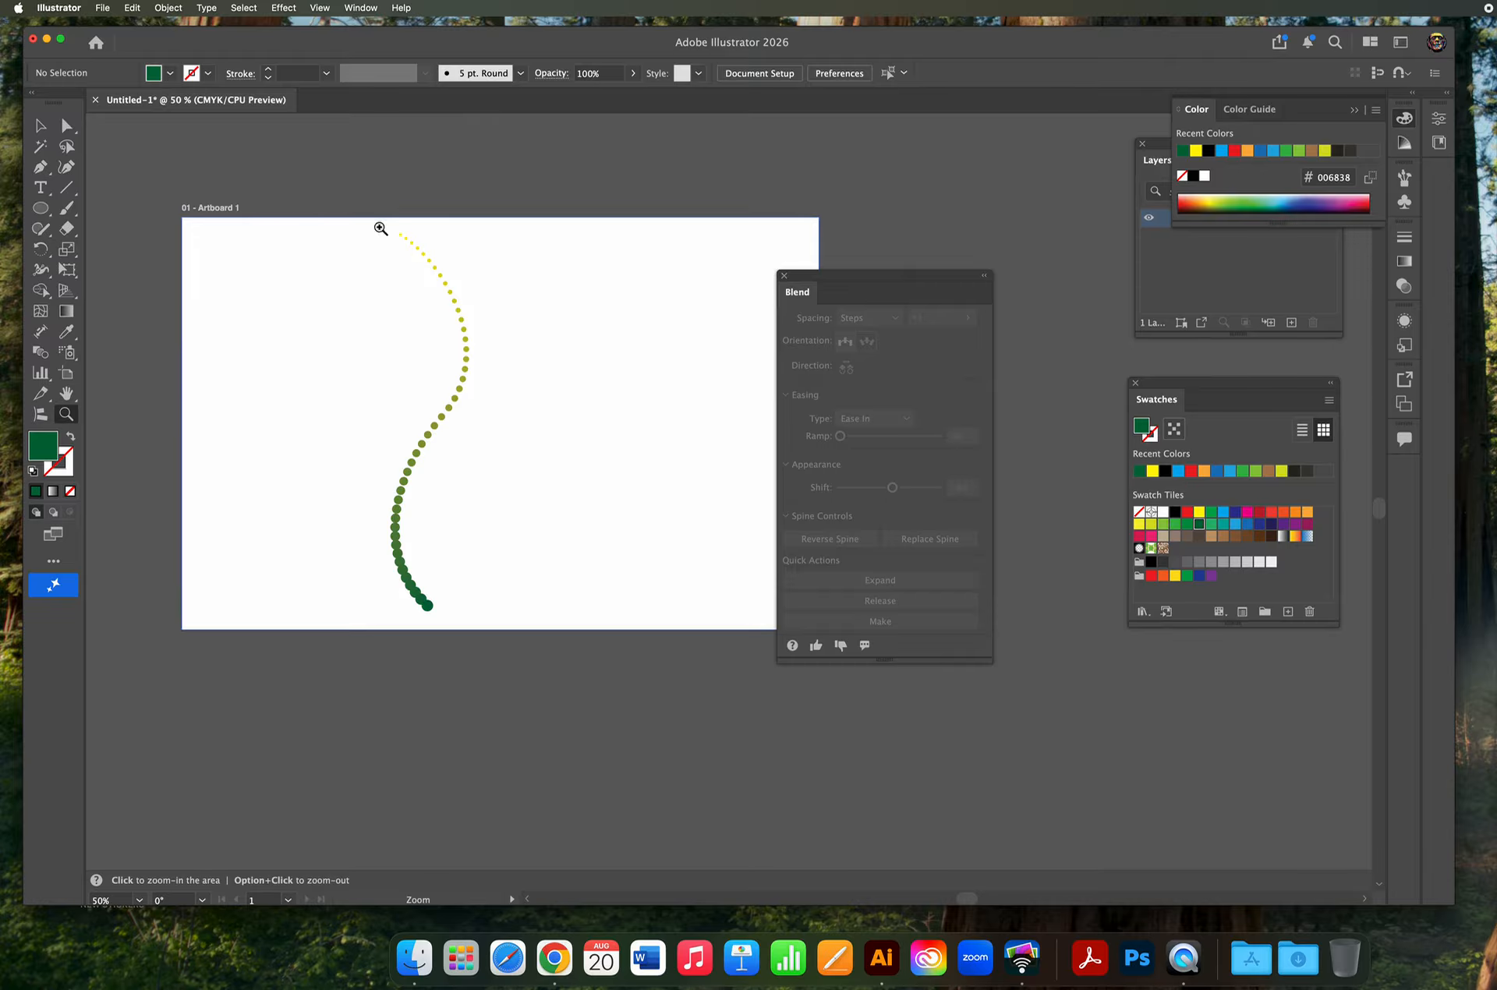
click(46, 134)
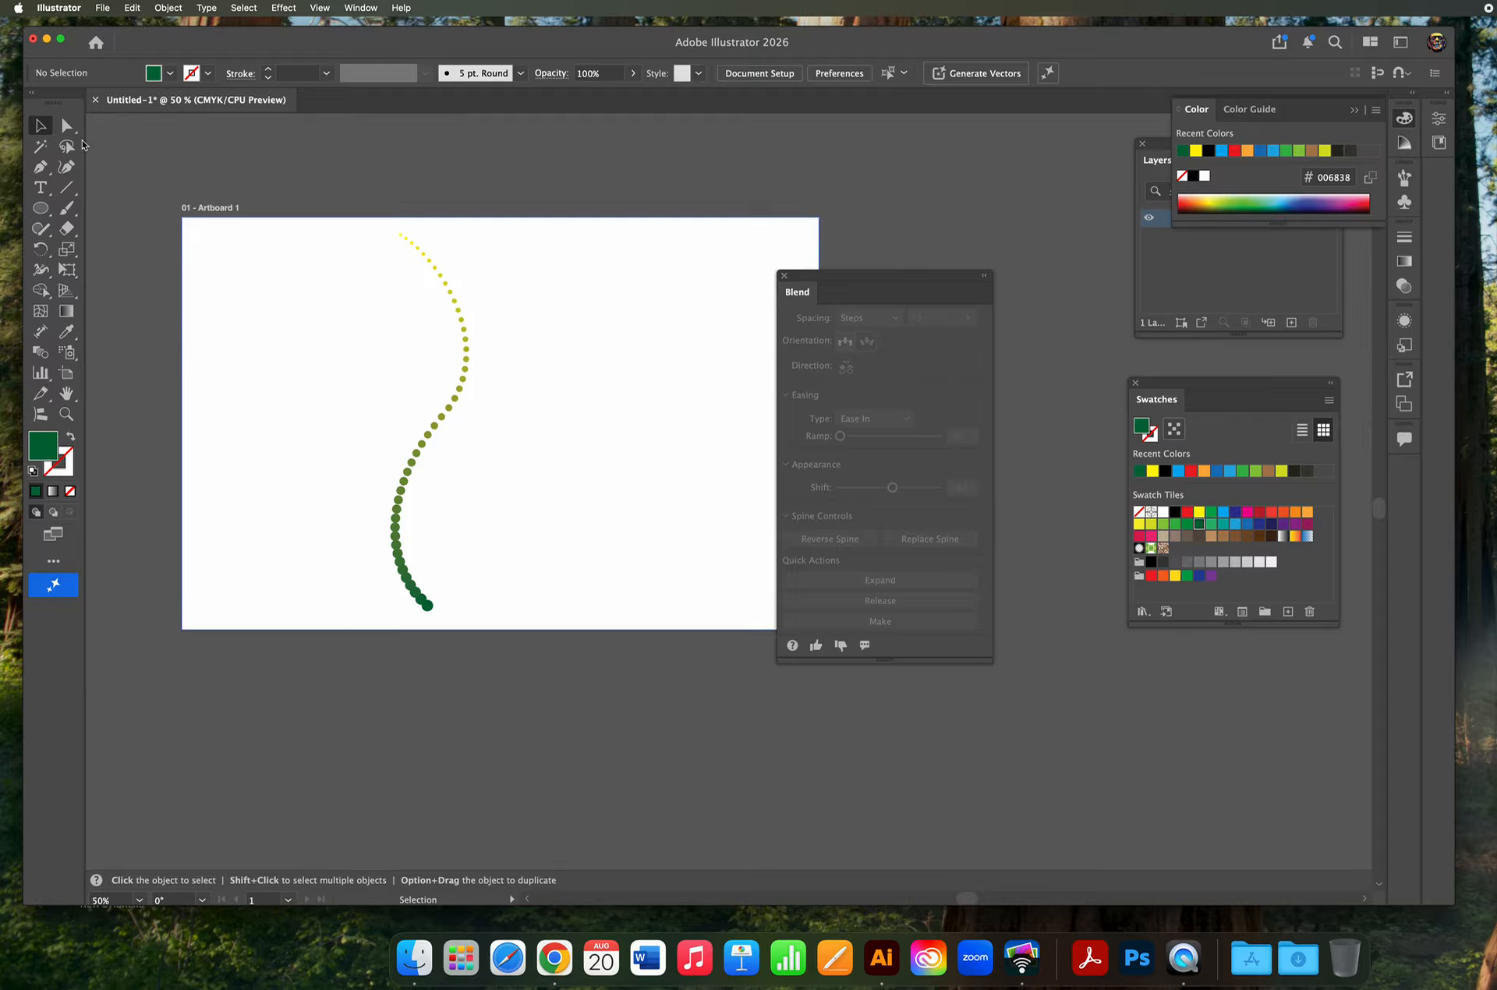
key(a)
click(447, 281)
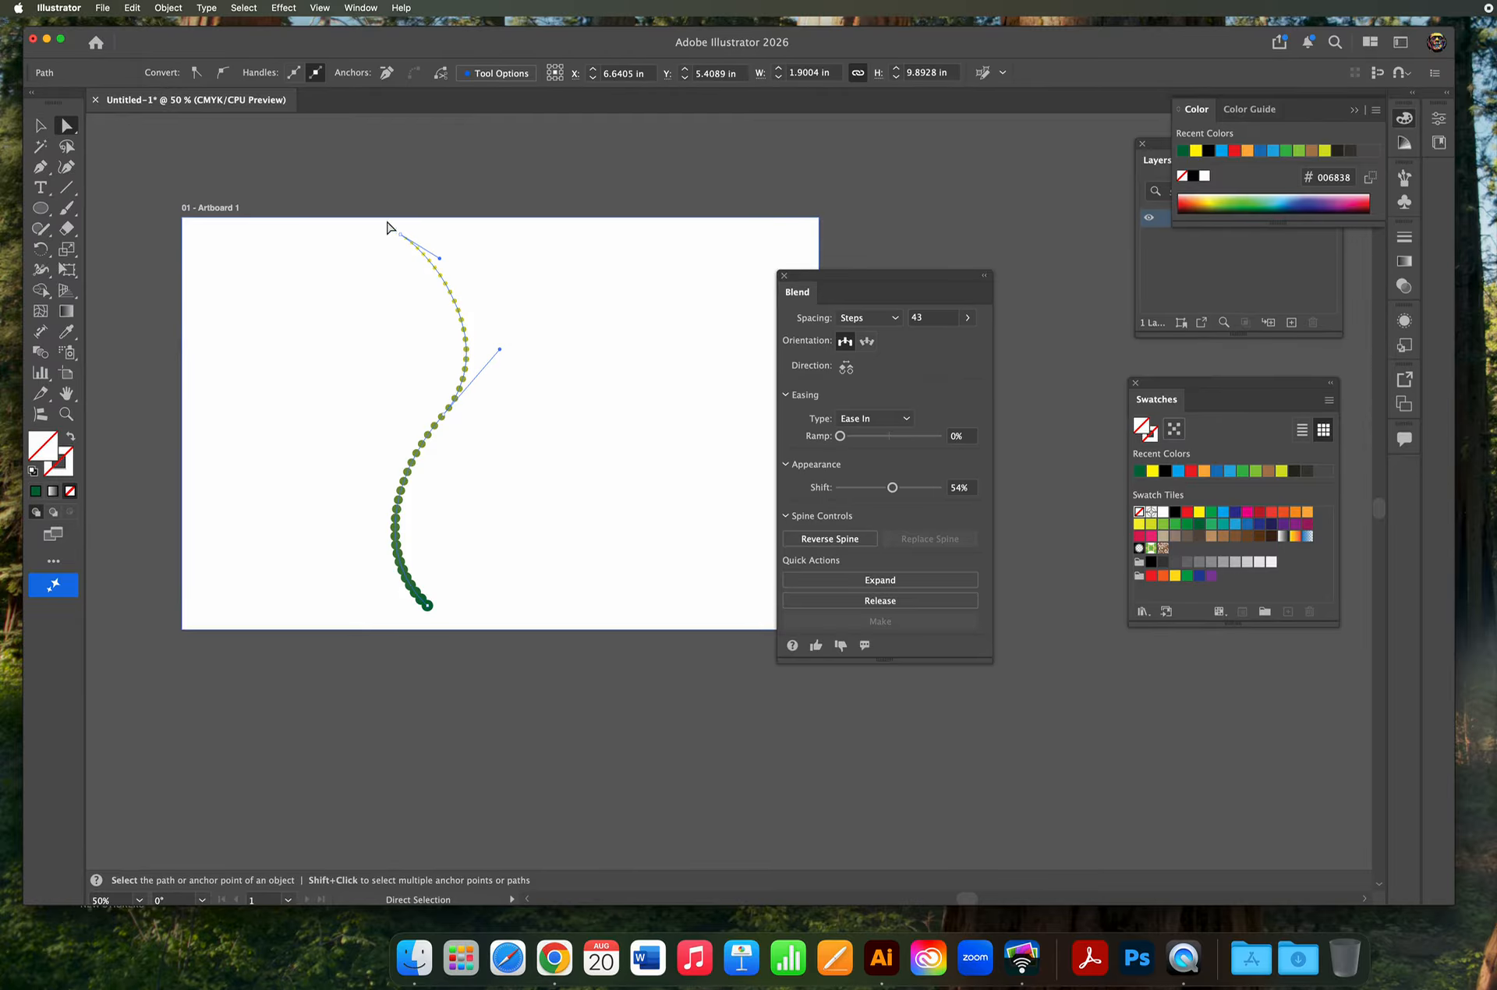
drag(441, 418, 670, 425)
click(140, 419)
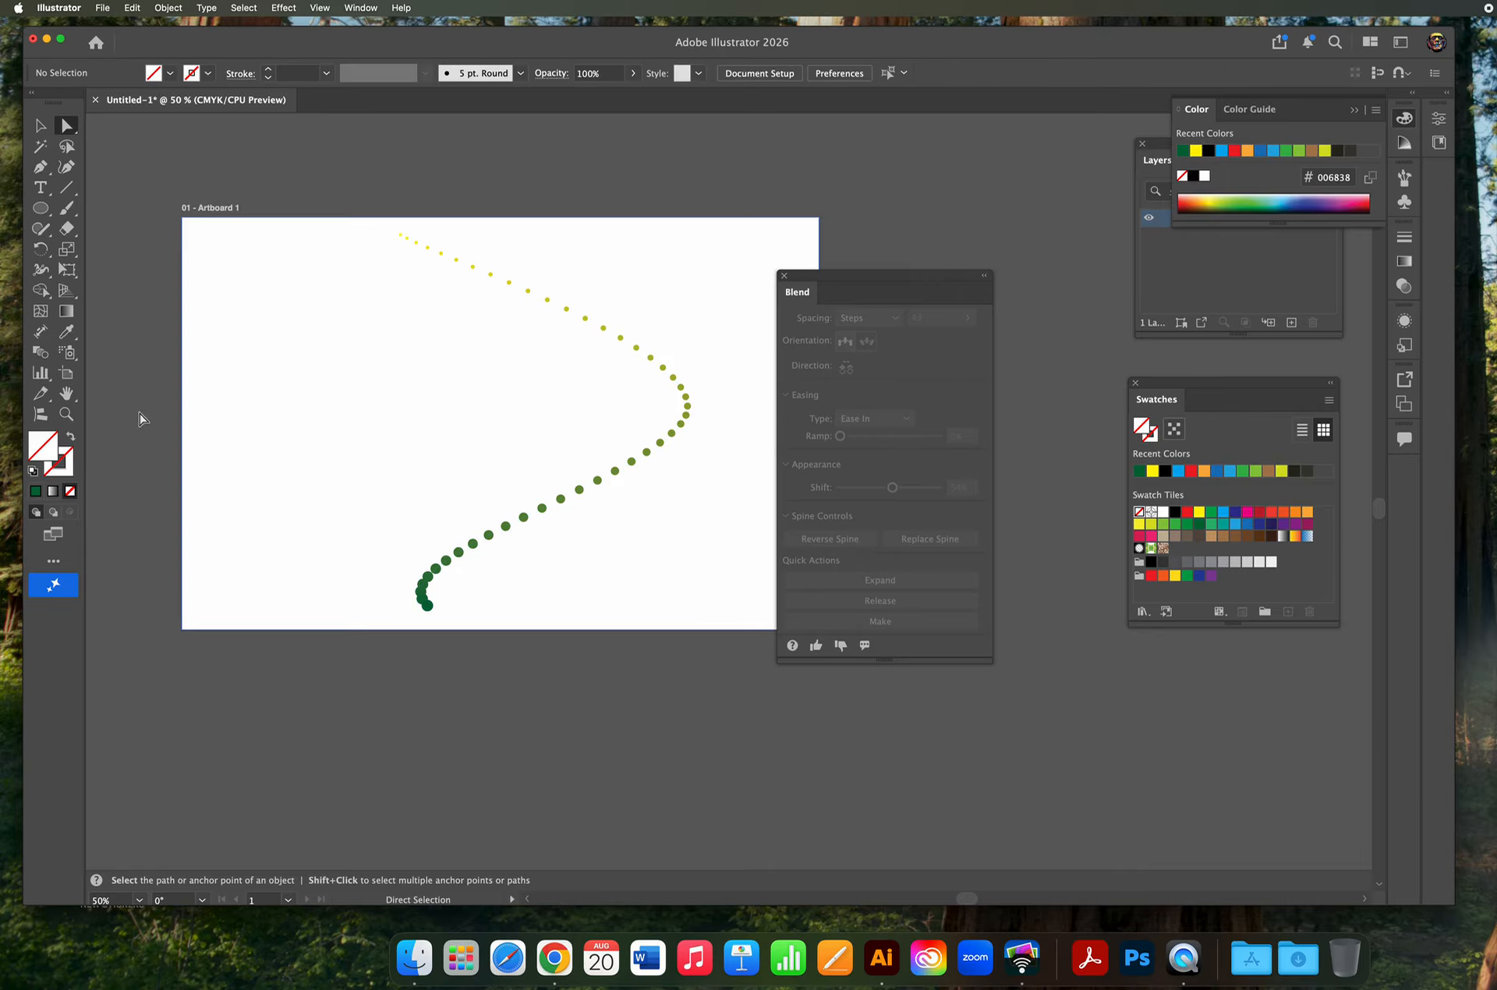
Try to move the spine's middle anchor point and duplicate the spine inside the blend.
click(681, 424)
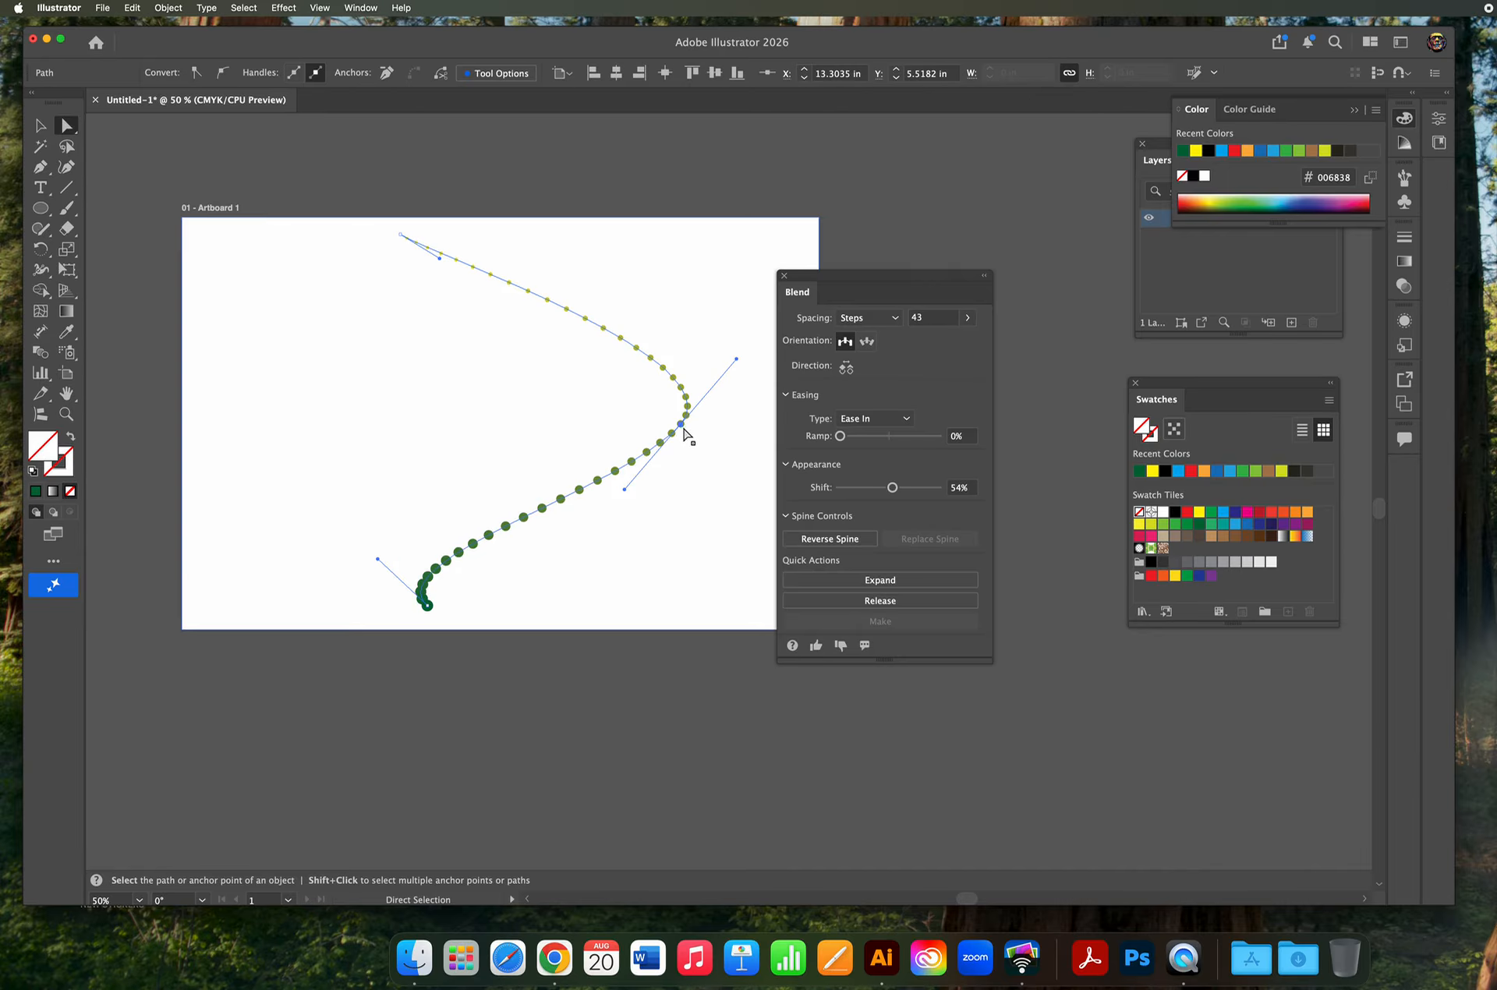
drag(682, 428, 558, 376)
key(super+z)
alt+shift+click(551, 399)
drag(563, 376, 636, 487)
drag(579, 411, 624, 388)
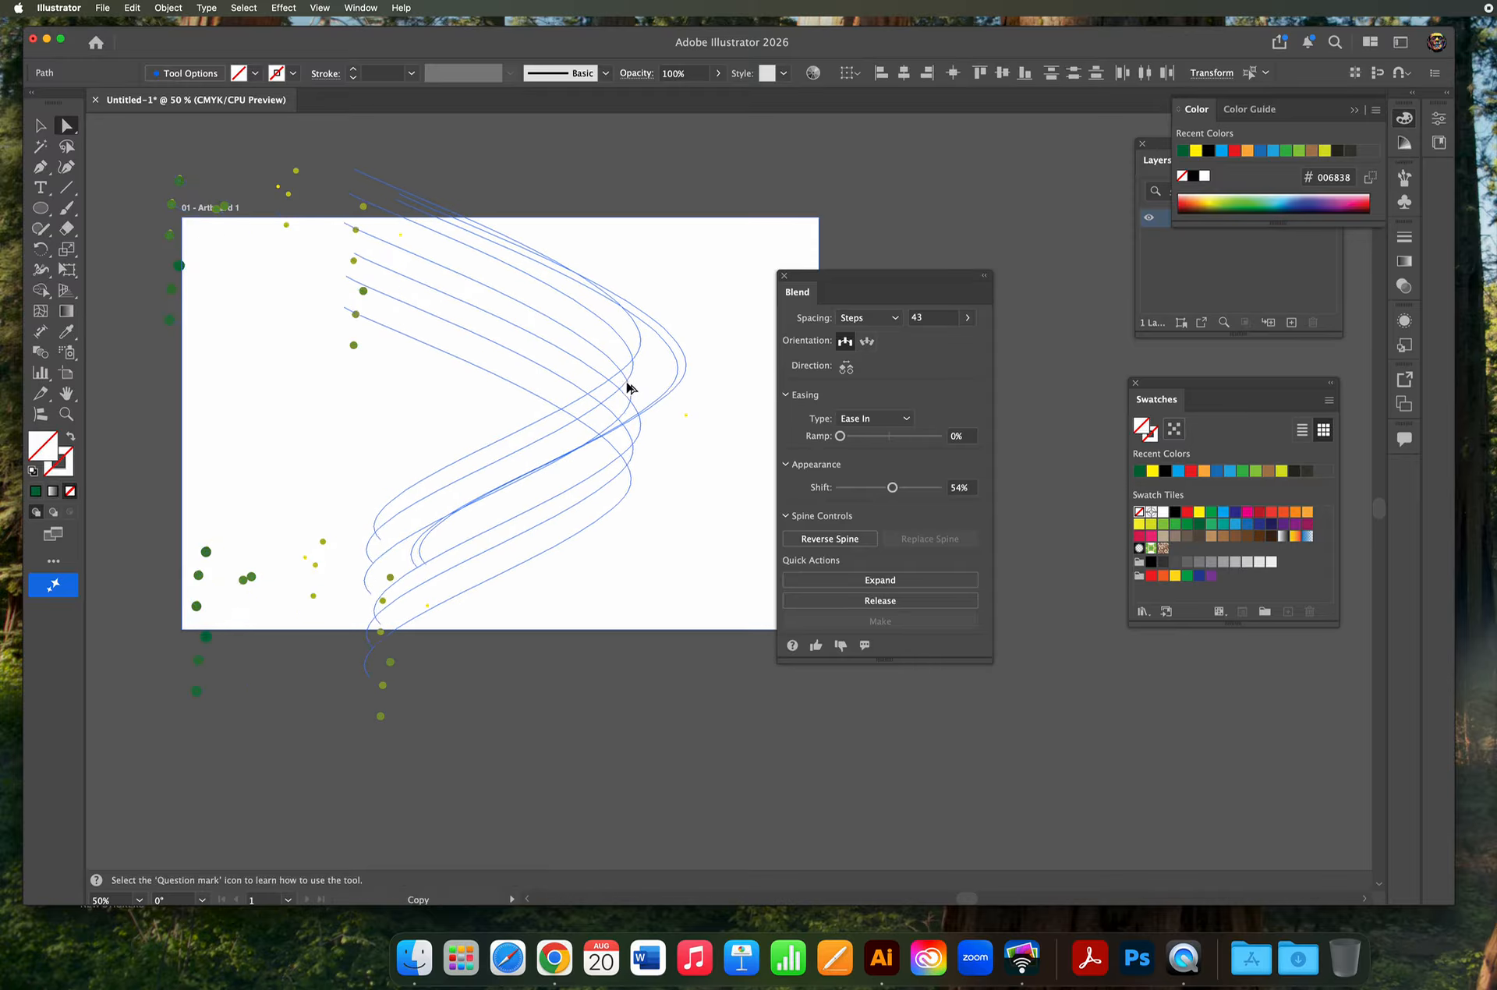
Undo the duplicated spines so the blend has its single widened curve again.
click(305, 390)
key(super+z)
key(super+z)
key(super+z)
key(super+z)
key(super+z)
key(super+z)
key(super+z)
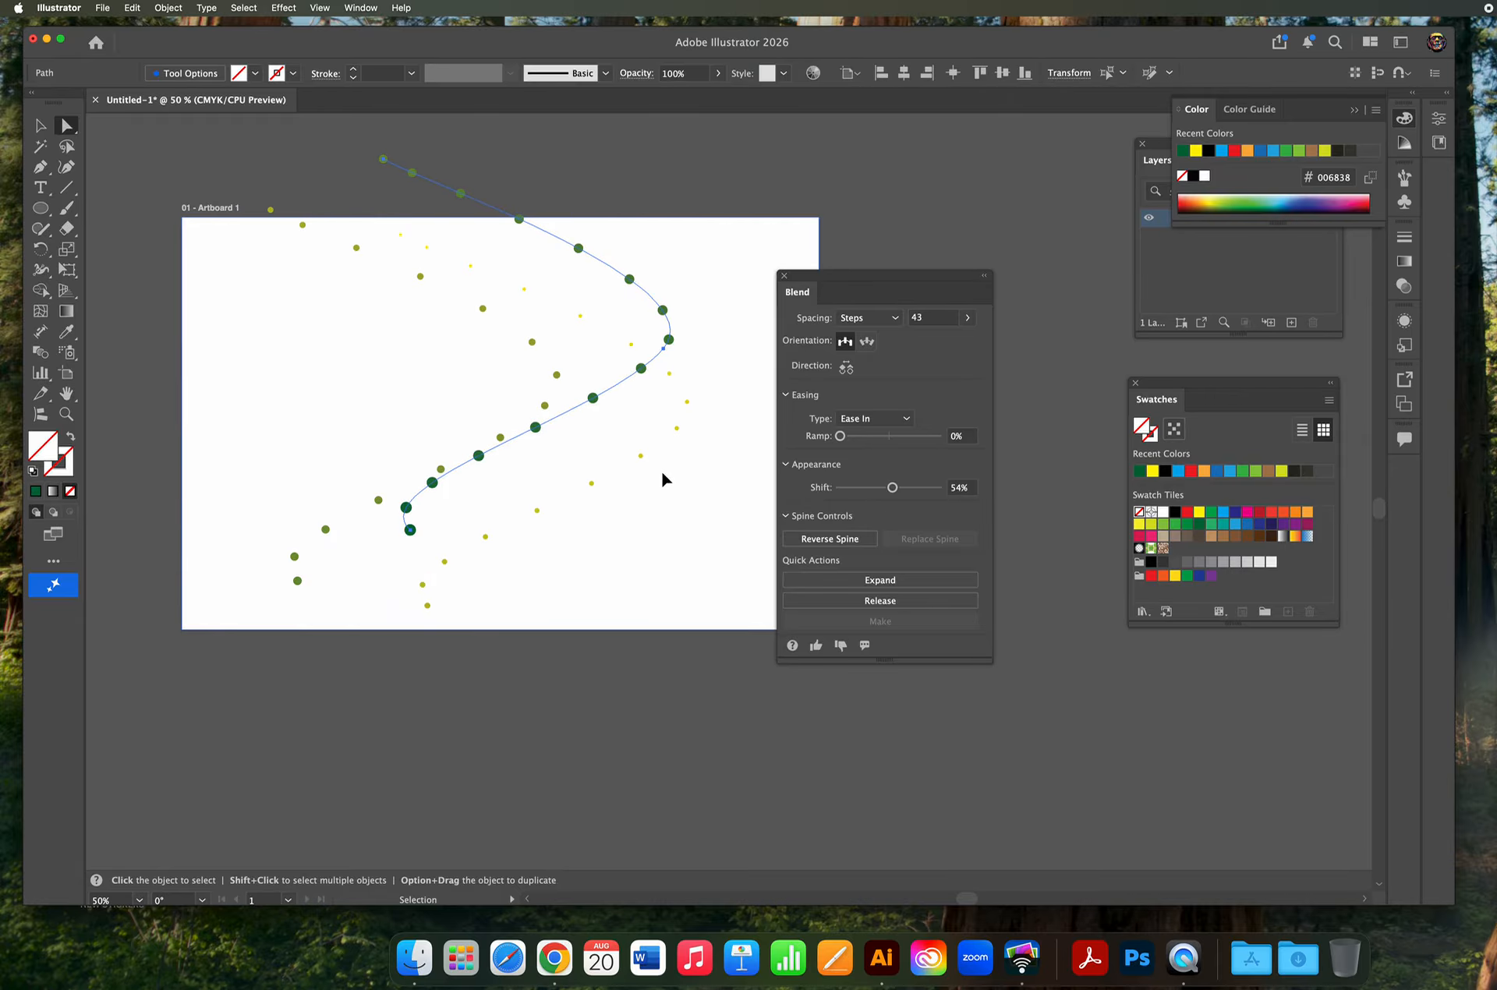
key(super+z)
key(super+z)
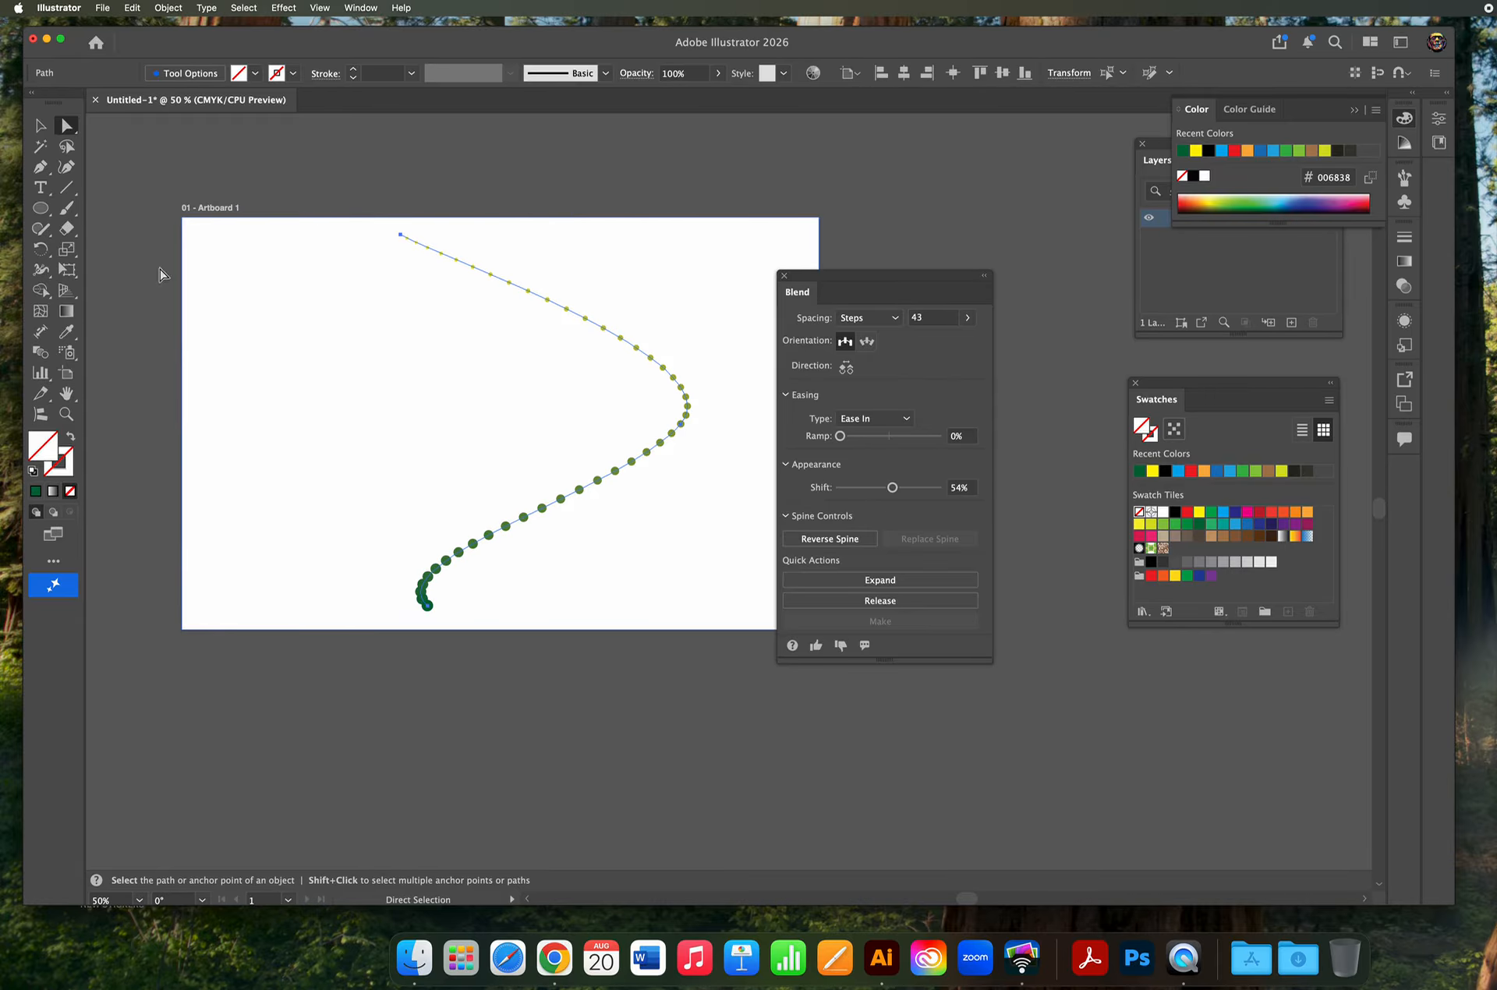
Directly select the spine's middle anchor point and move it back inward for a gentler S-curve, leaving the blend deselected.
click(40, 124)
drag(661, 327, 660, 326)
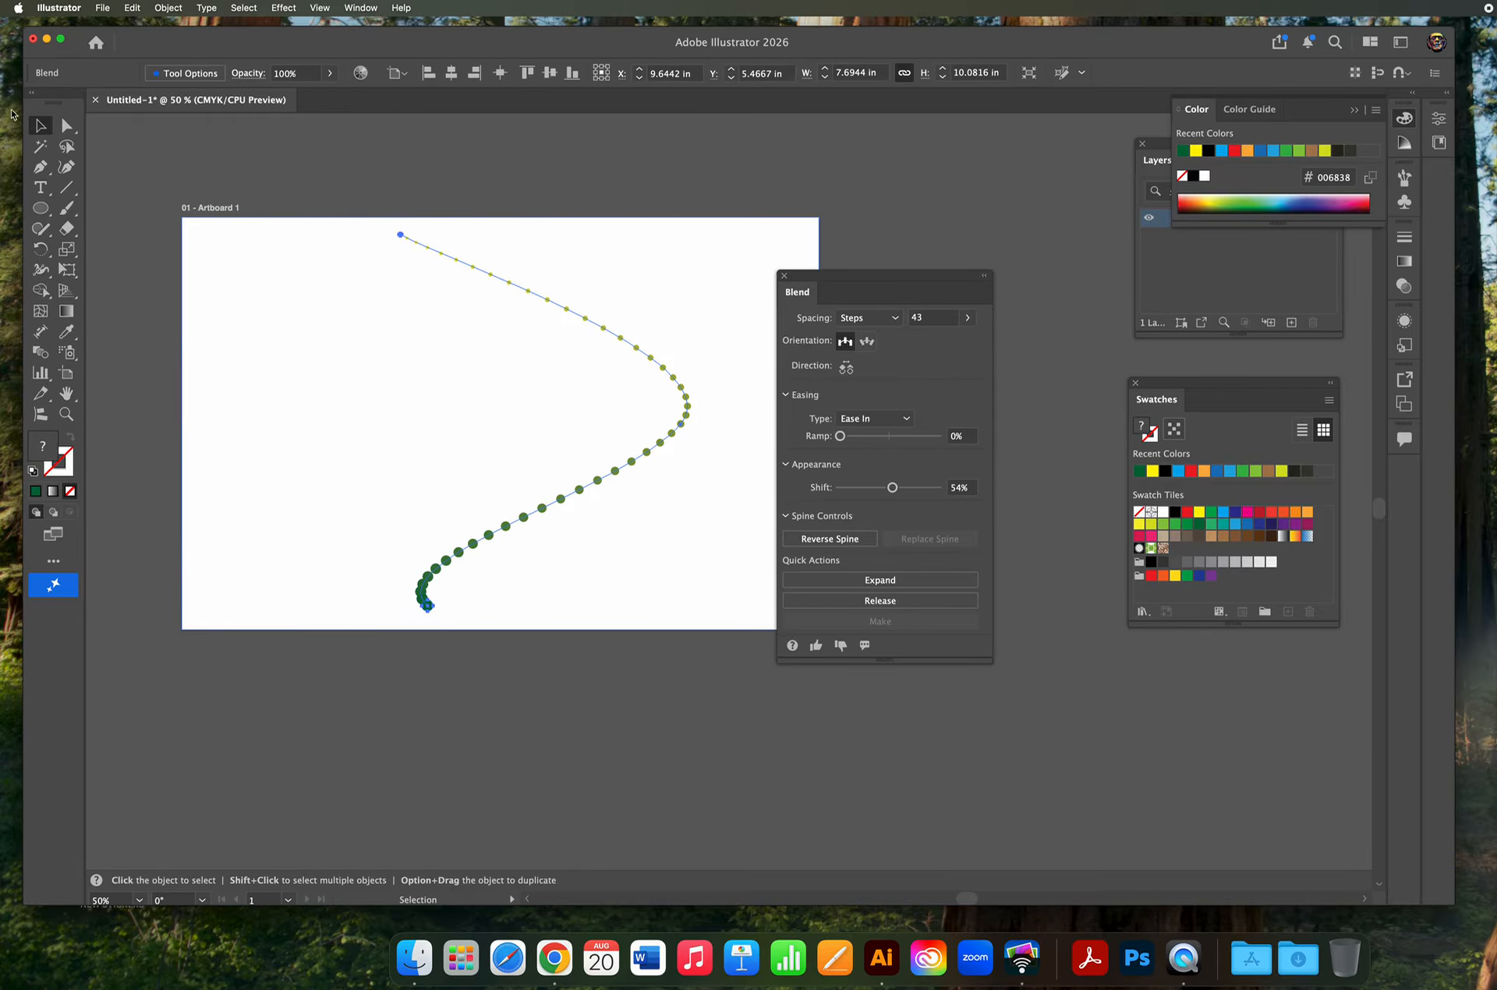
click(67, 125)
drag(507, 384, 472, 407)
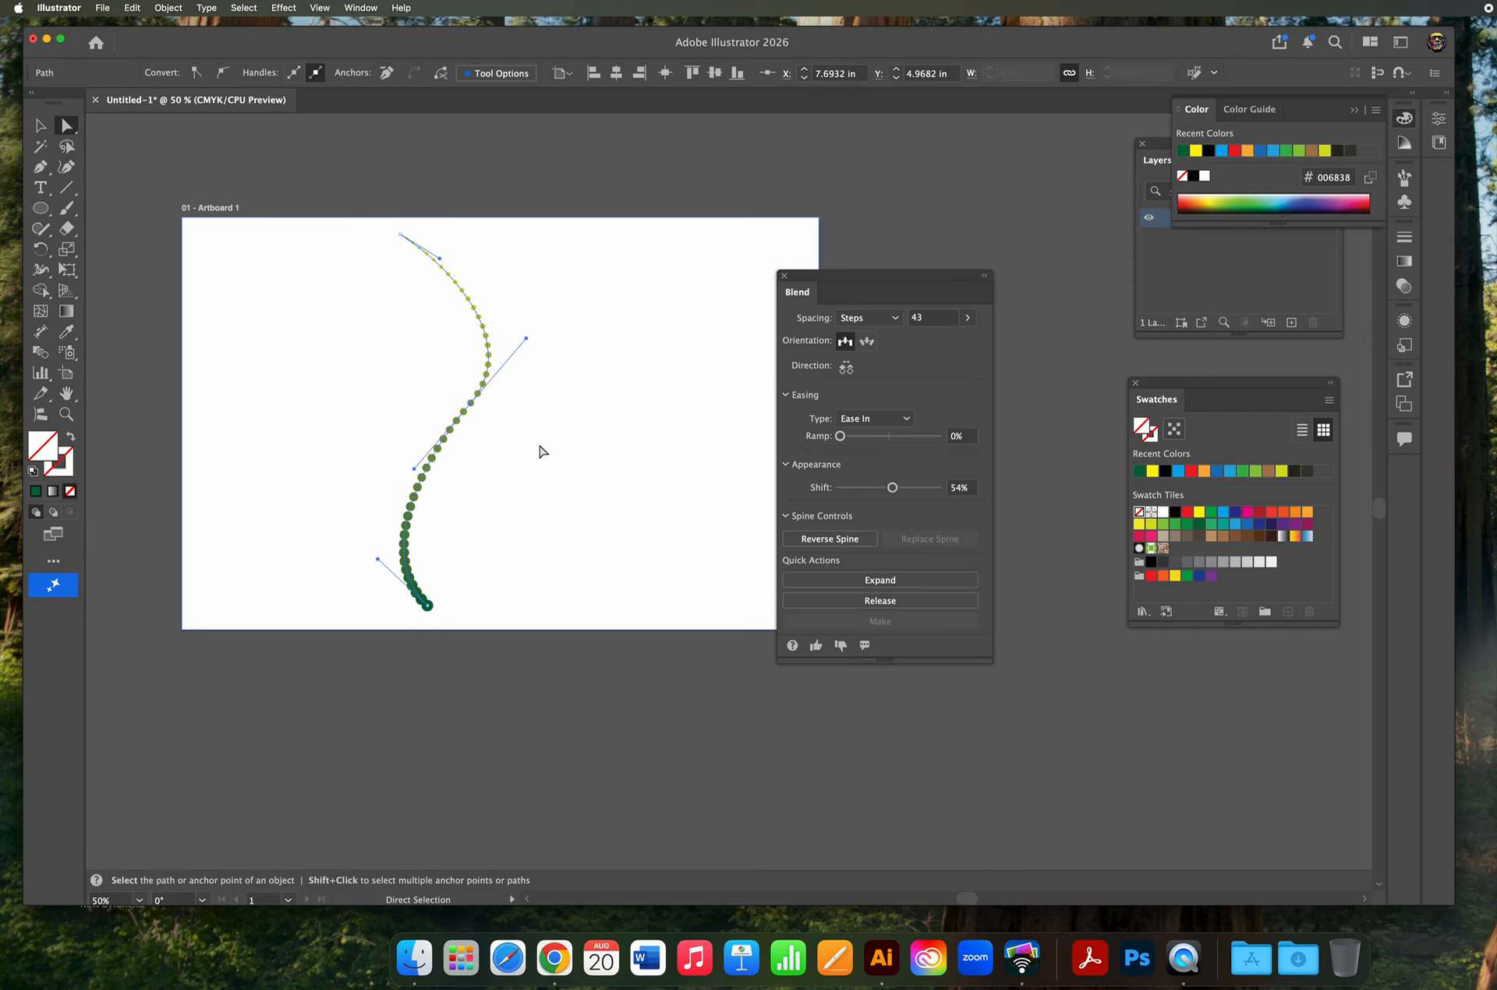
click(543, 452)
key(v)
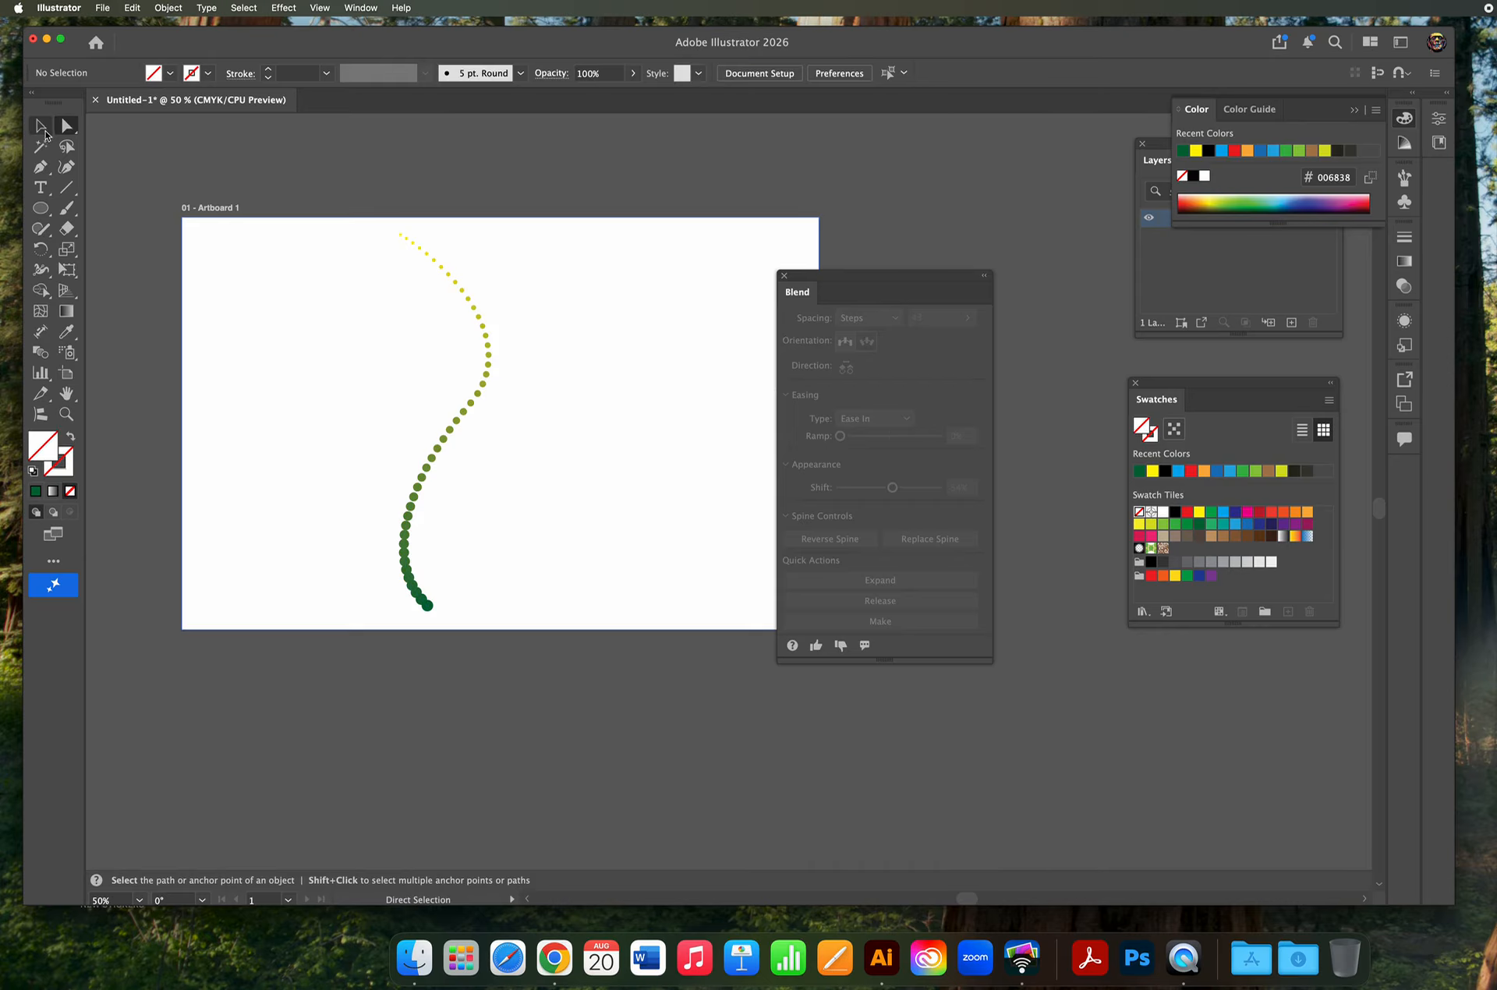
Move the whole blend upward and create a copy rotated 5° about a point just below its dark green end.
click(420, 597)
drag(419, 597, 468, 423)
click(41, 250)
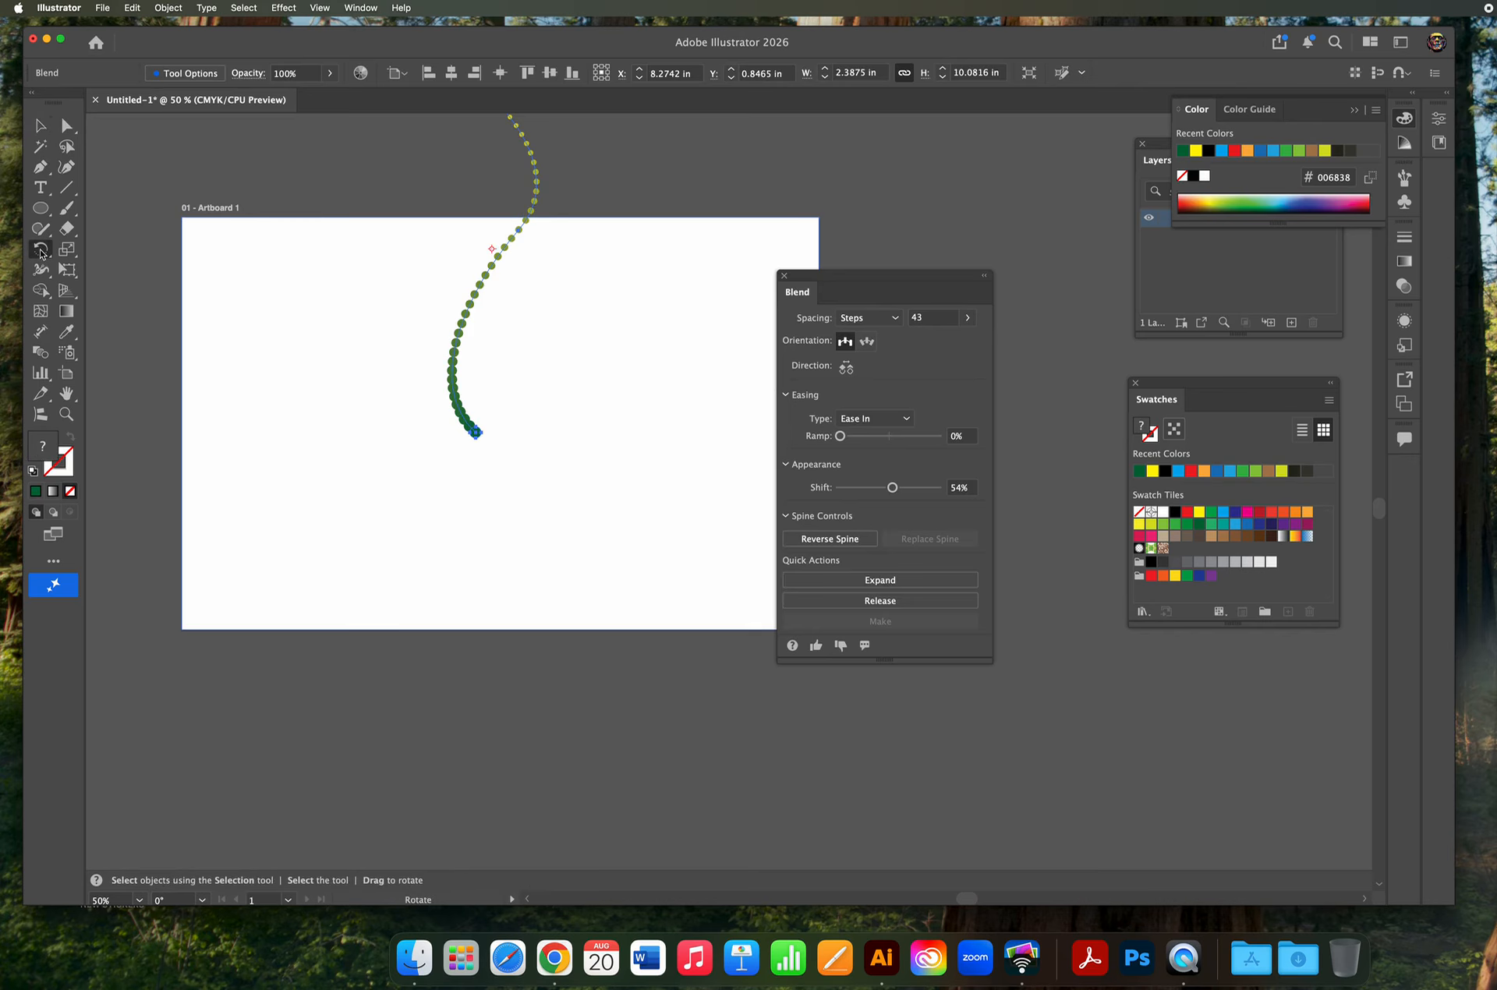
alt+click(477, 442)
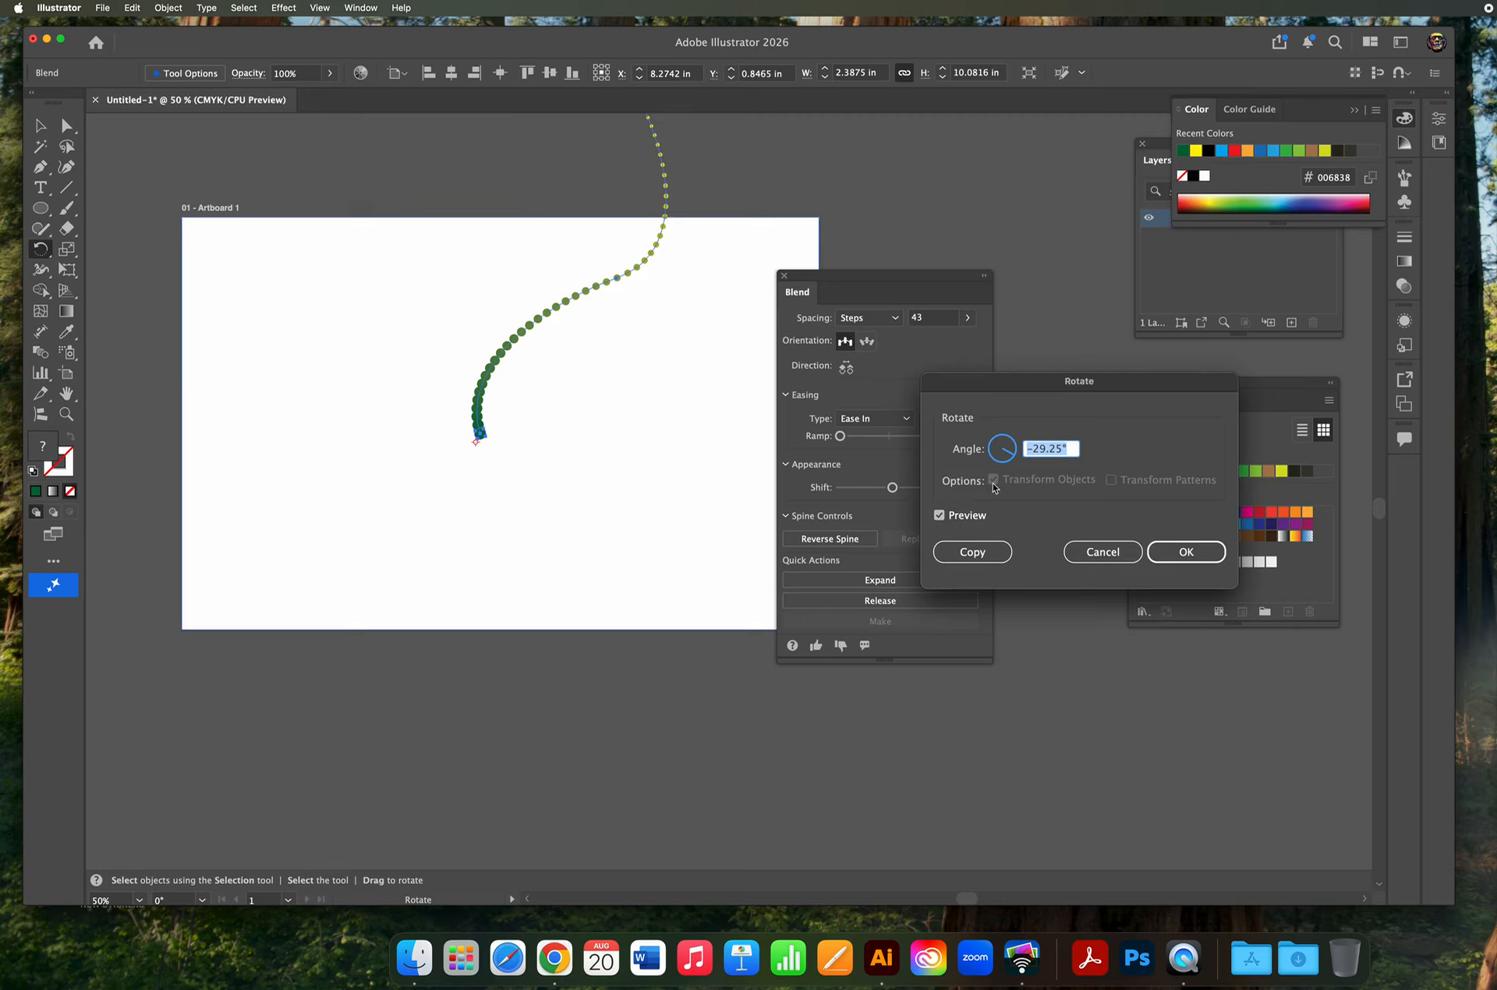
text(5)
click(939, 515)
click(938, 515)
click(938, 515)
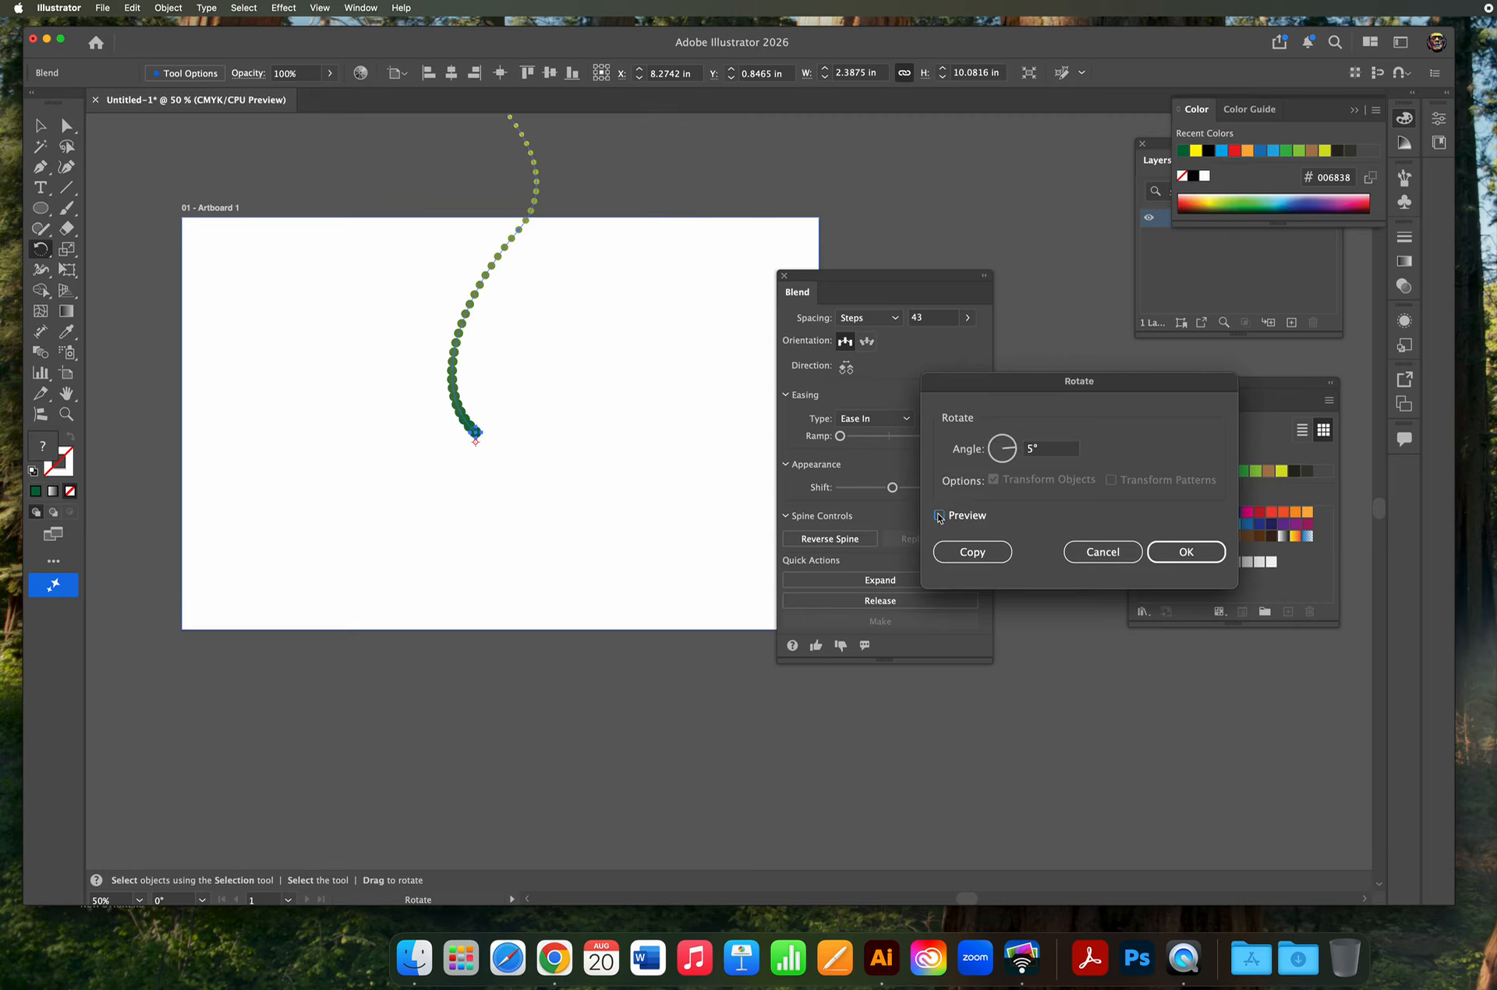
click(938, 515)
click(973, 552)
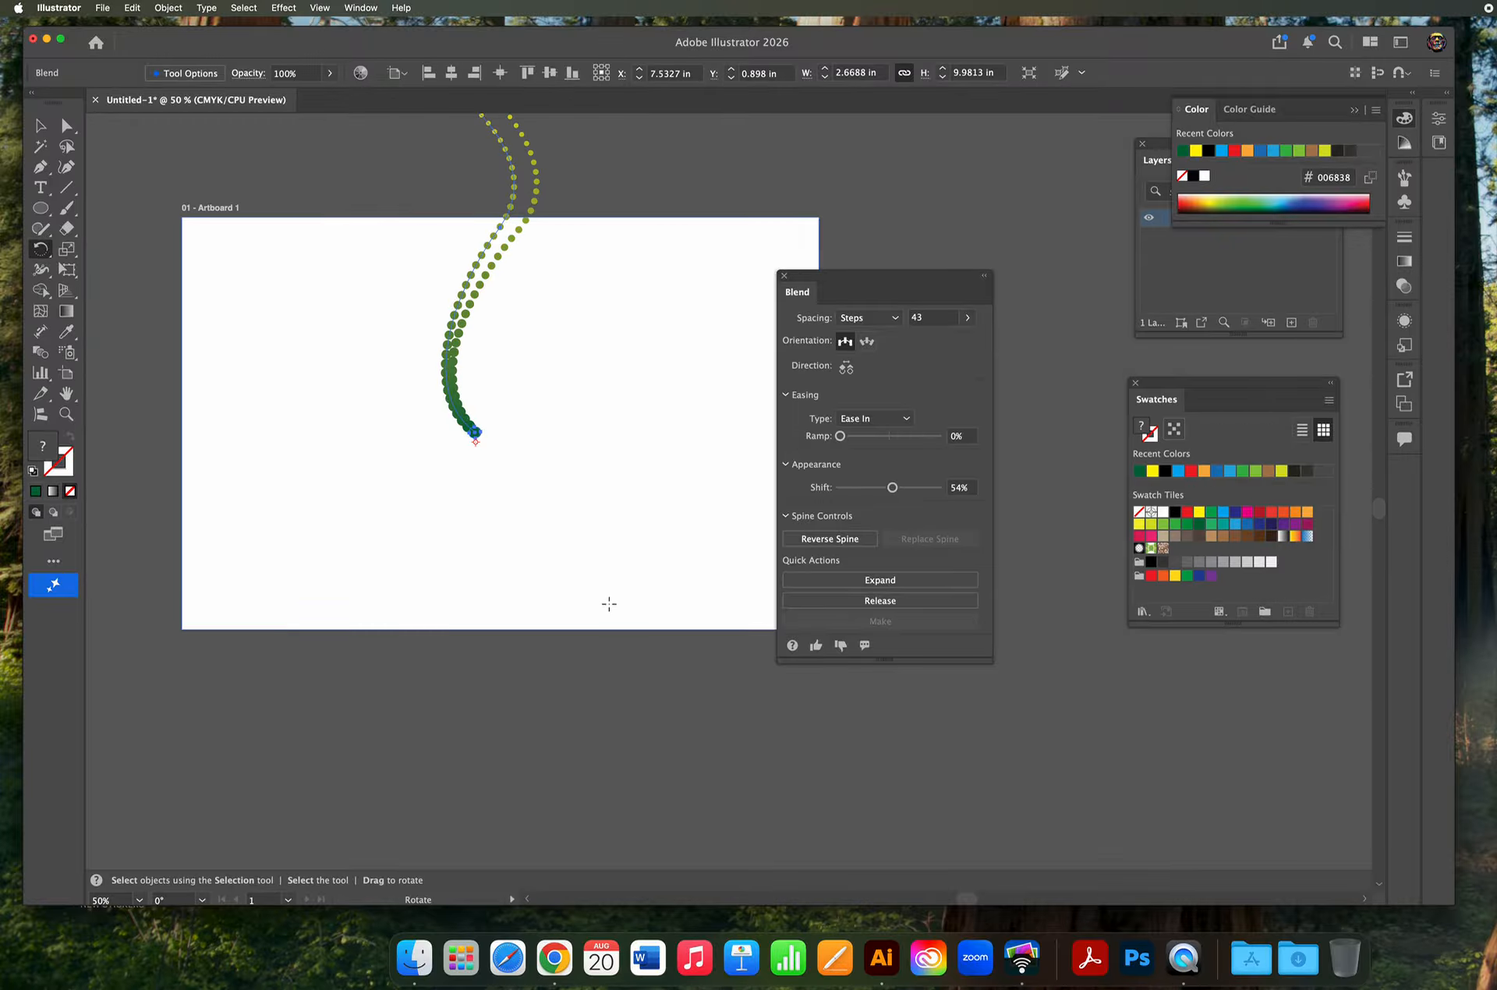
Repeat the 5° rotated copy until the blends form a complete circular pattern.
key(super+d)
key(super+d)
key(super+d)
key(super+d)
key(super+d)
key(super+d)
key(super+d)
key(super+d)
key(super+d)
key(super+d)
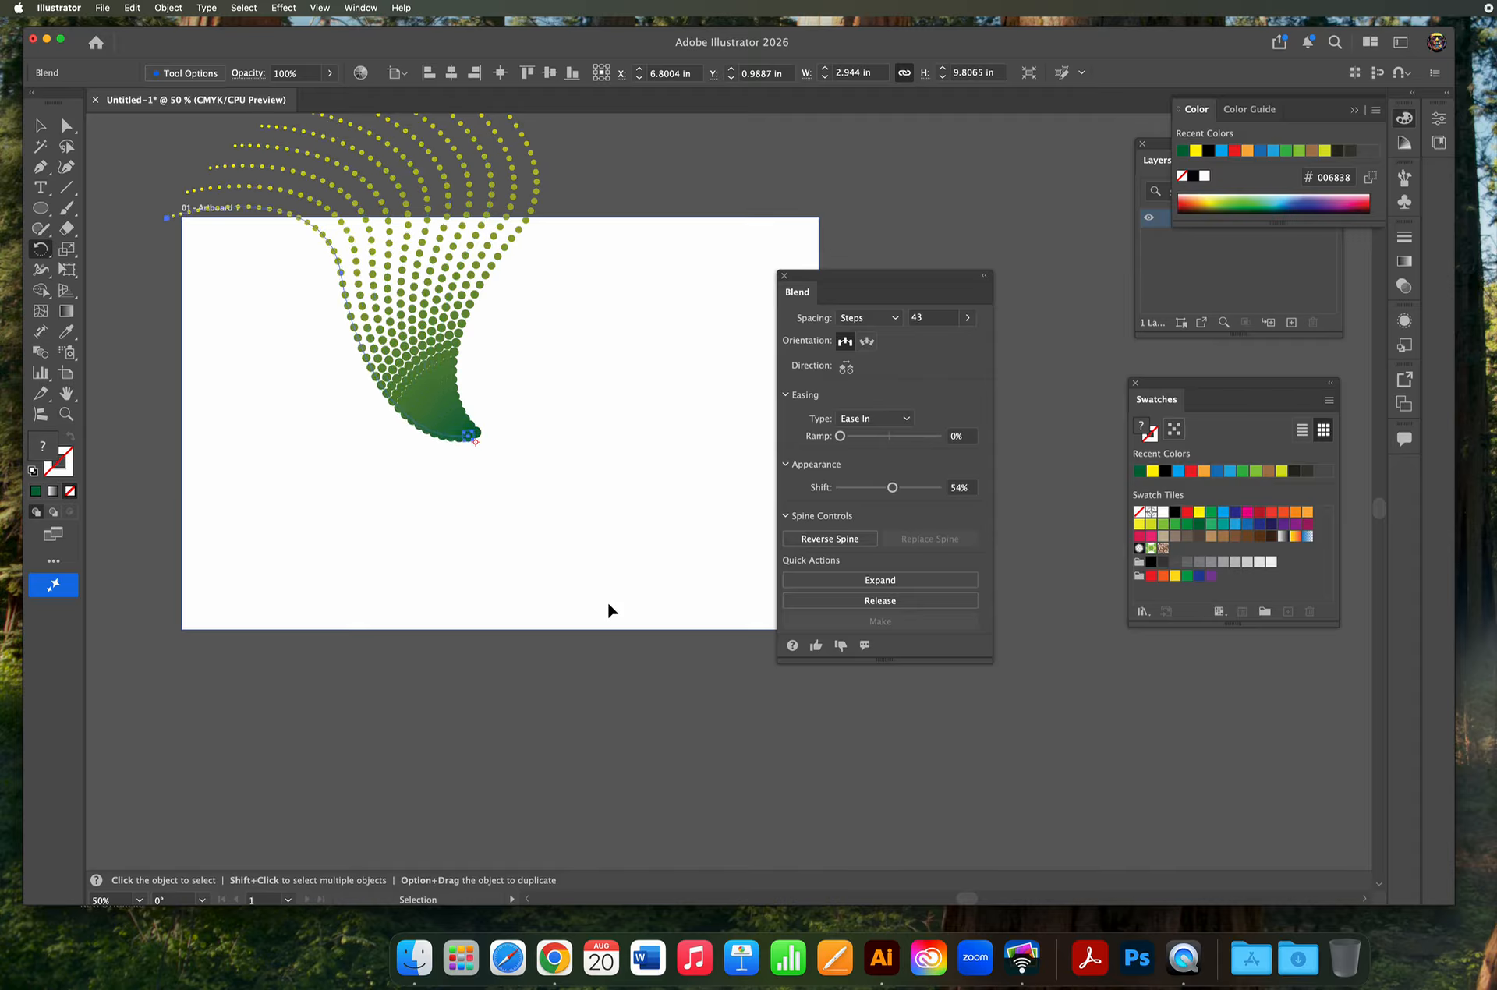
key(super+d)
key(super+d)
key(super+d)
key(super+d)
key(super+d)
key(super+d)
key(super+d)
key(super+d)
key(super+d)
key(super+d)
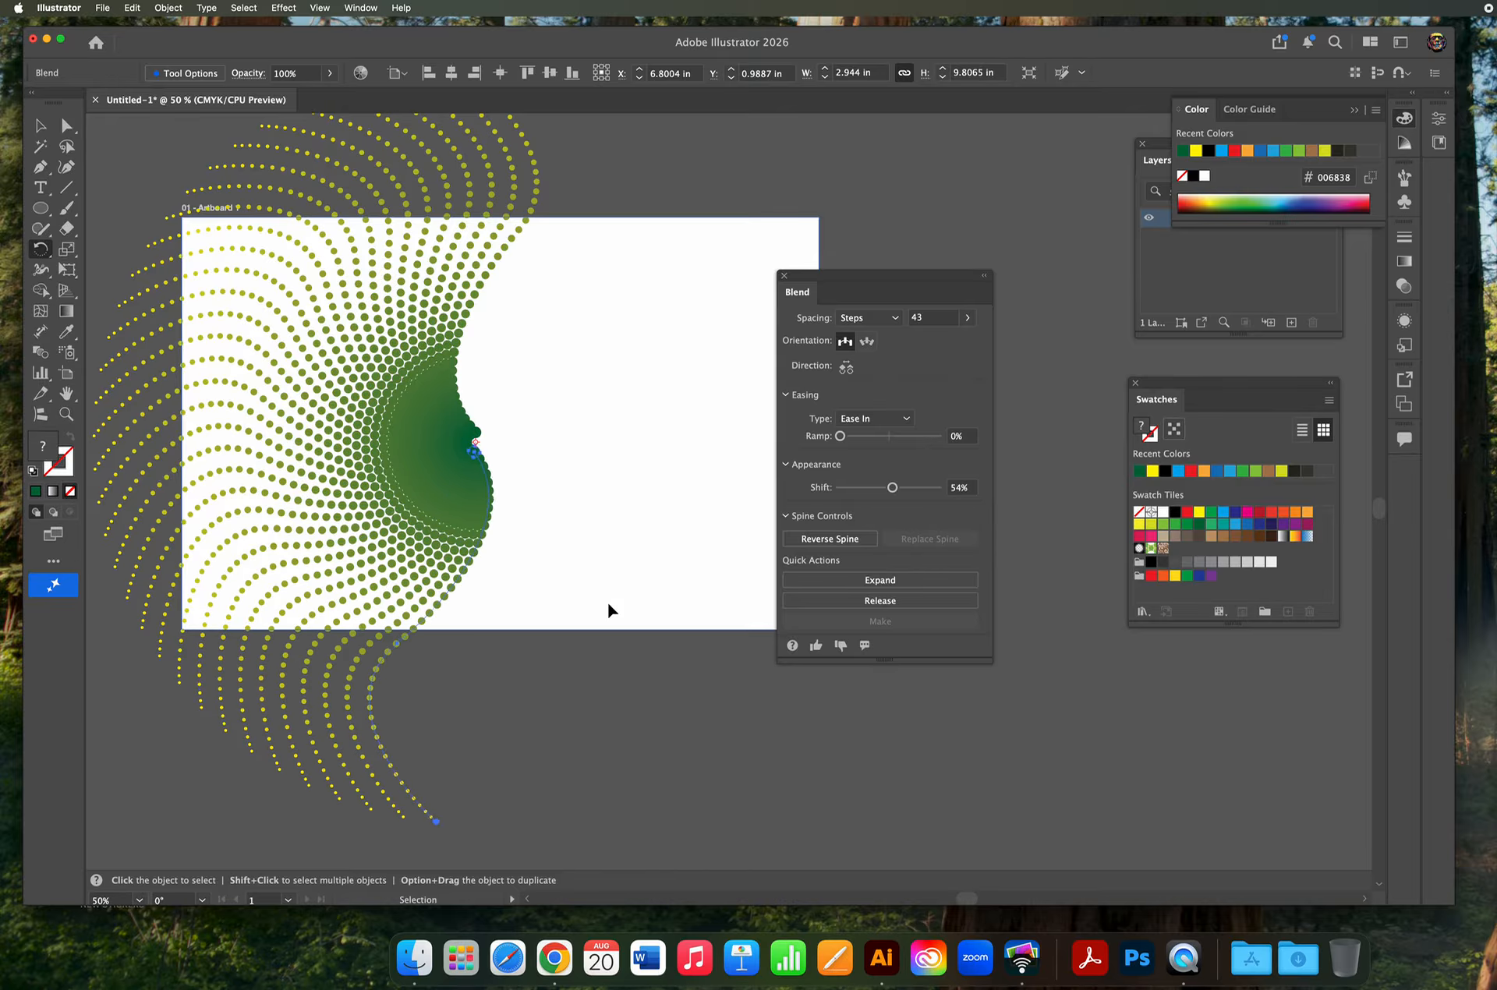
key(super+d)
key(super+d)
key(super+d)
key(super+d)
key(super+d)
key(super+d)
key(super+d)
key(super+d)
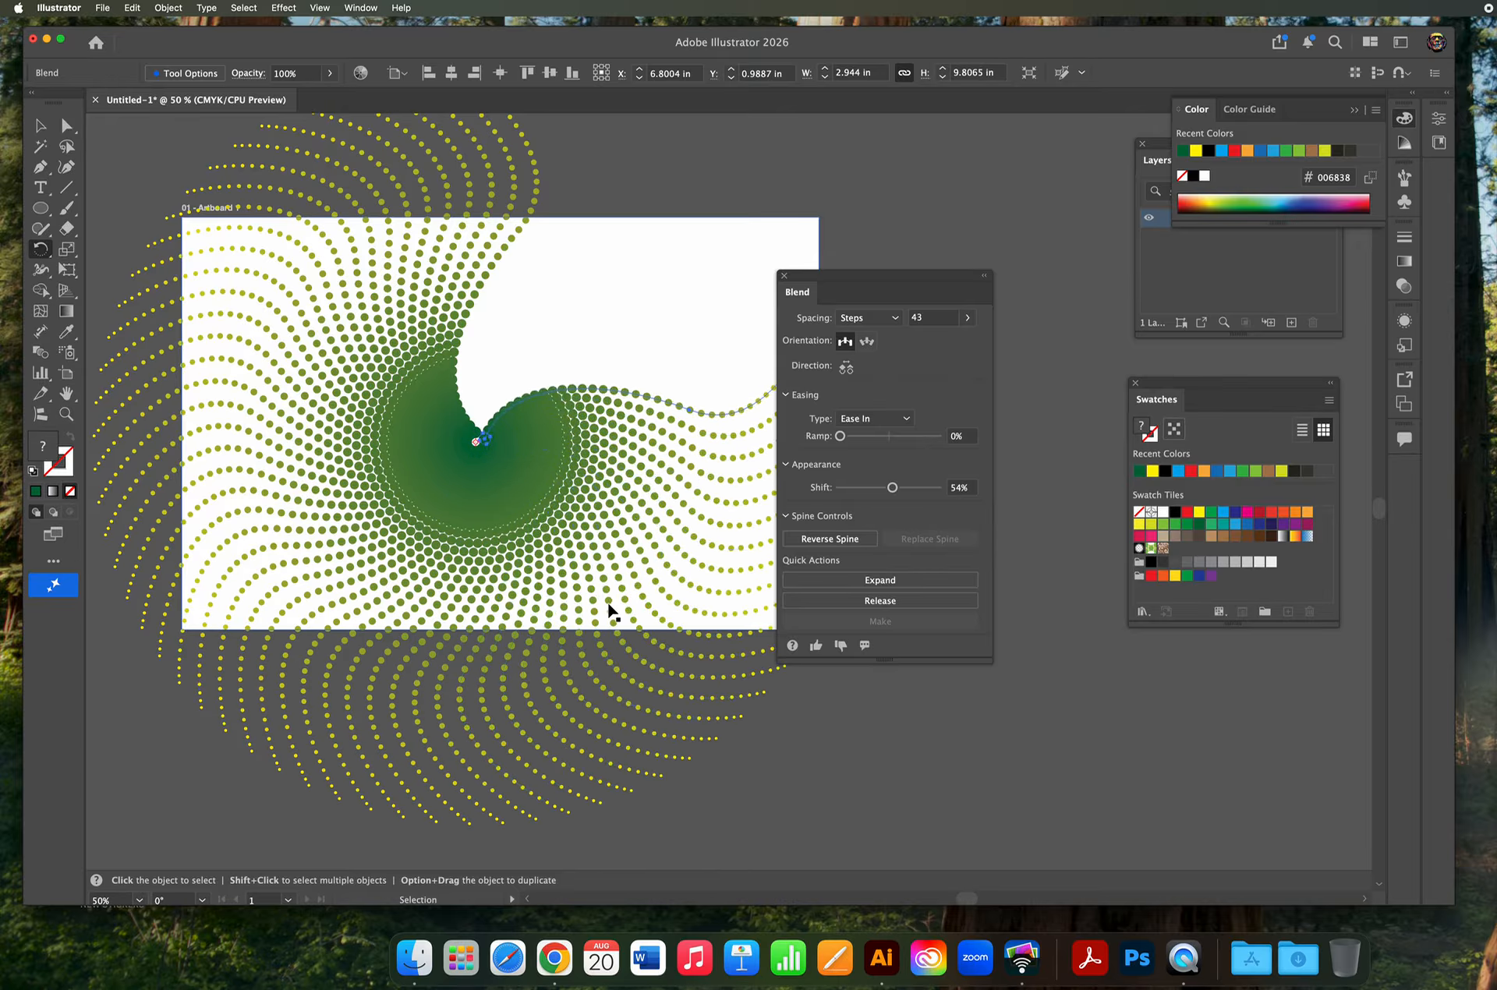
key(super+d)
key(super+d)
key(super+d)
key(super+d)
key(super+d)
key(super+d)
key(super+d)
key(super+d)
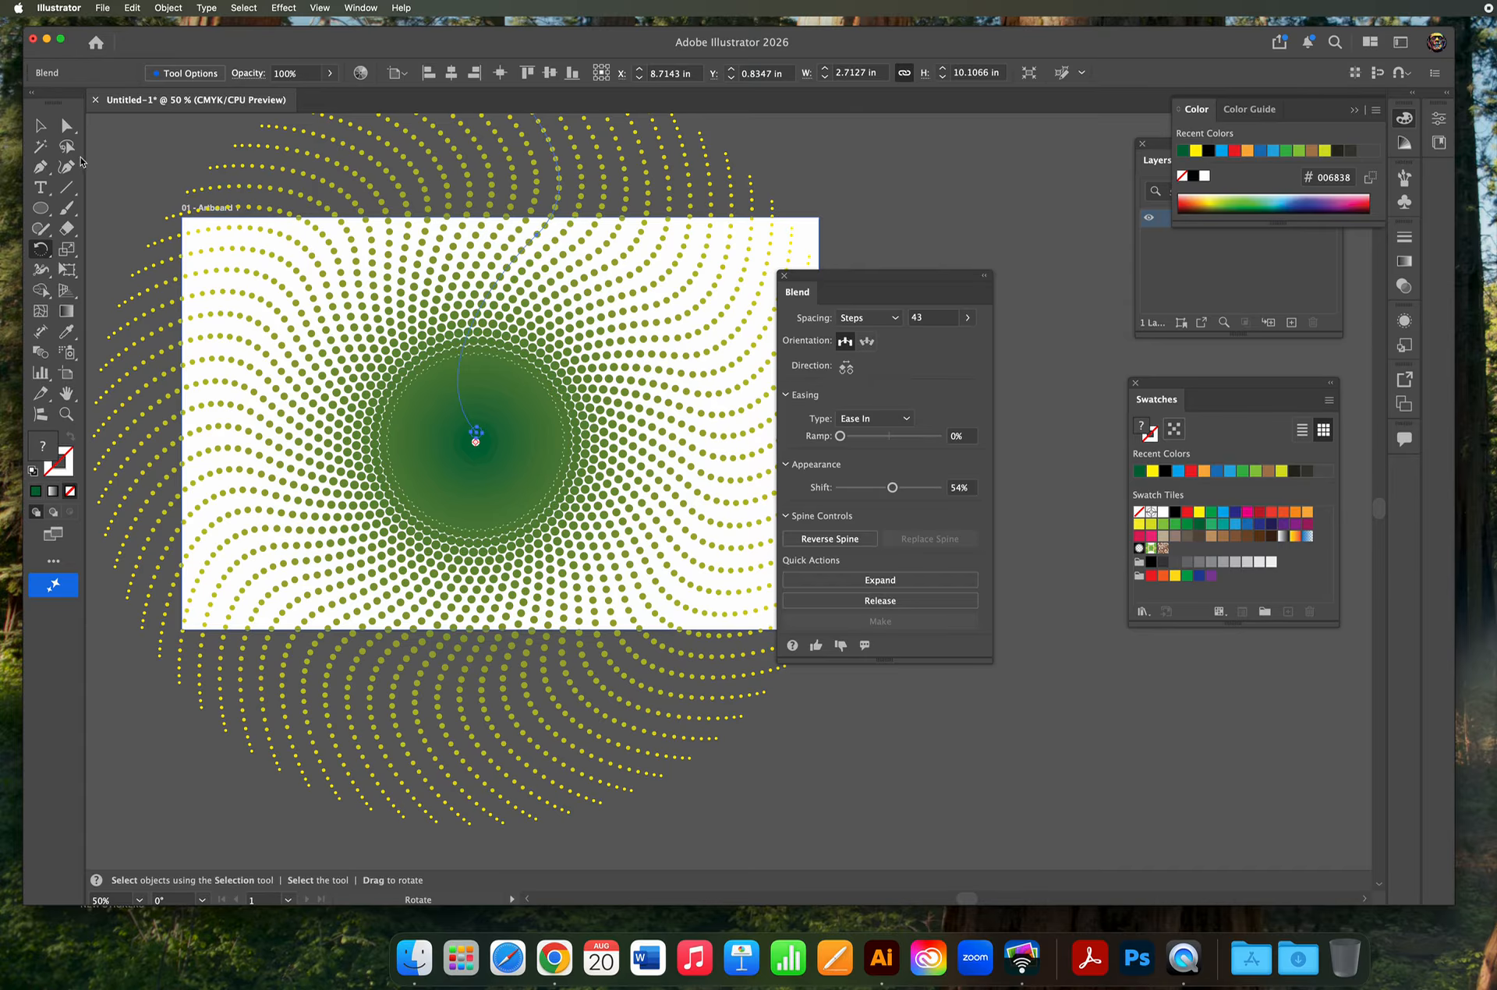
Move the Blend panel clear of the circular pattern and select all the blend copies.
click(40, 127)
click(124, 159)
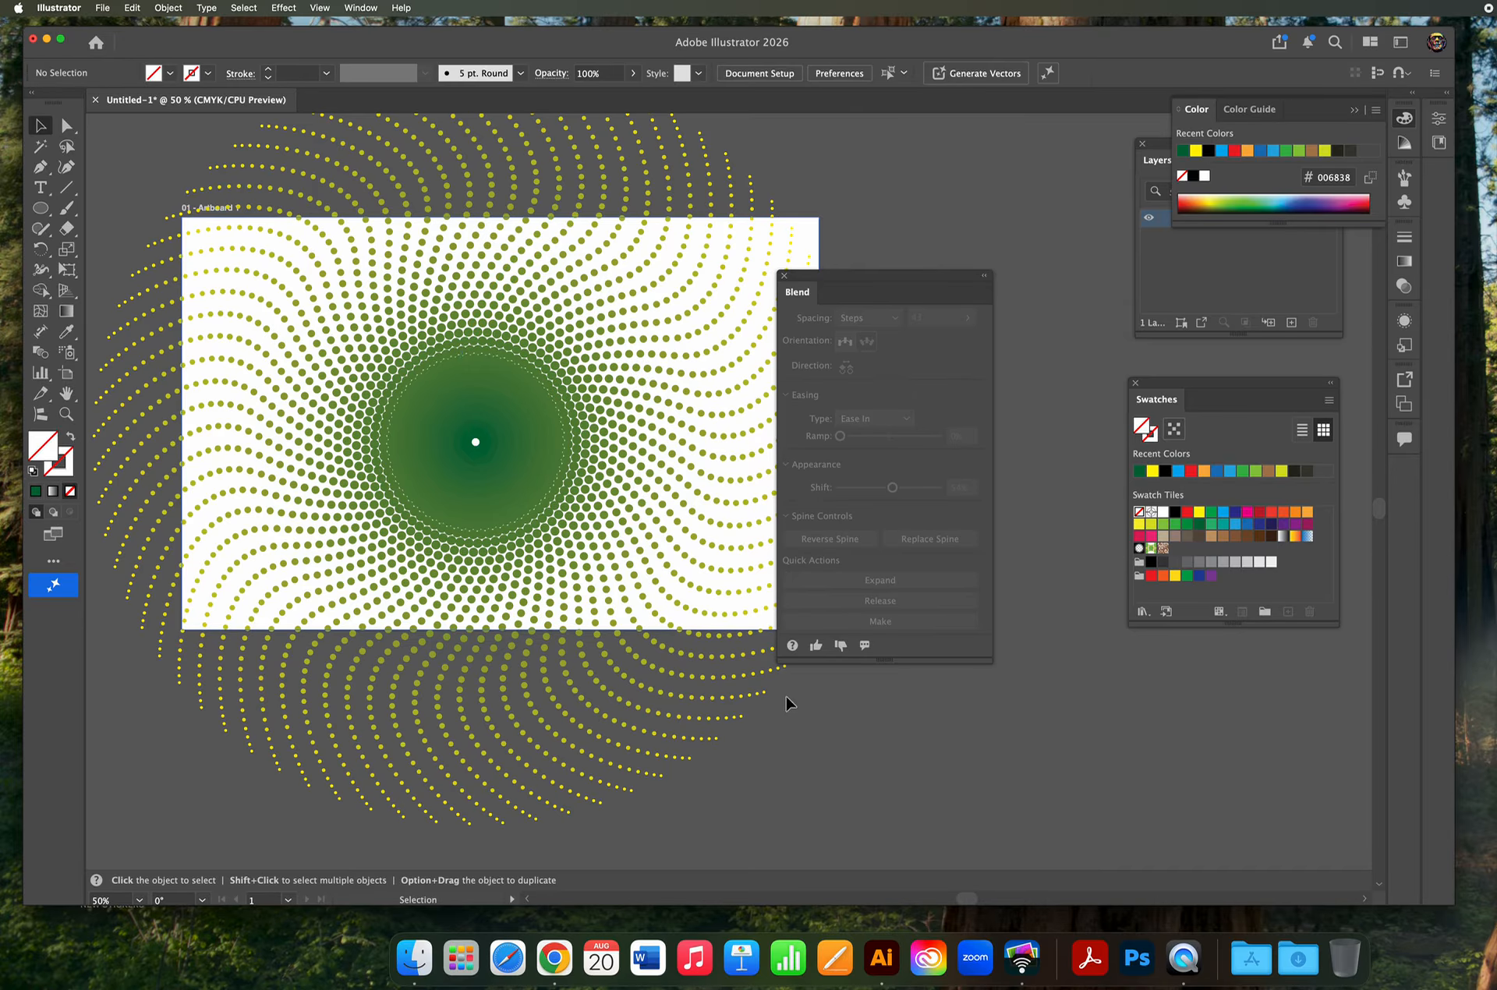
drag(820, 279, 955, 284)
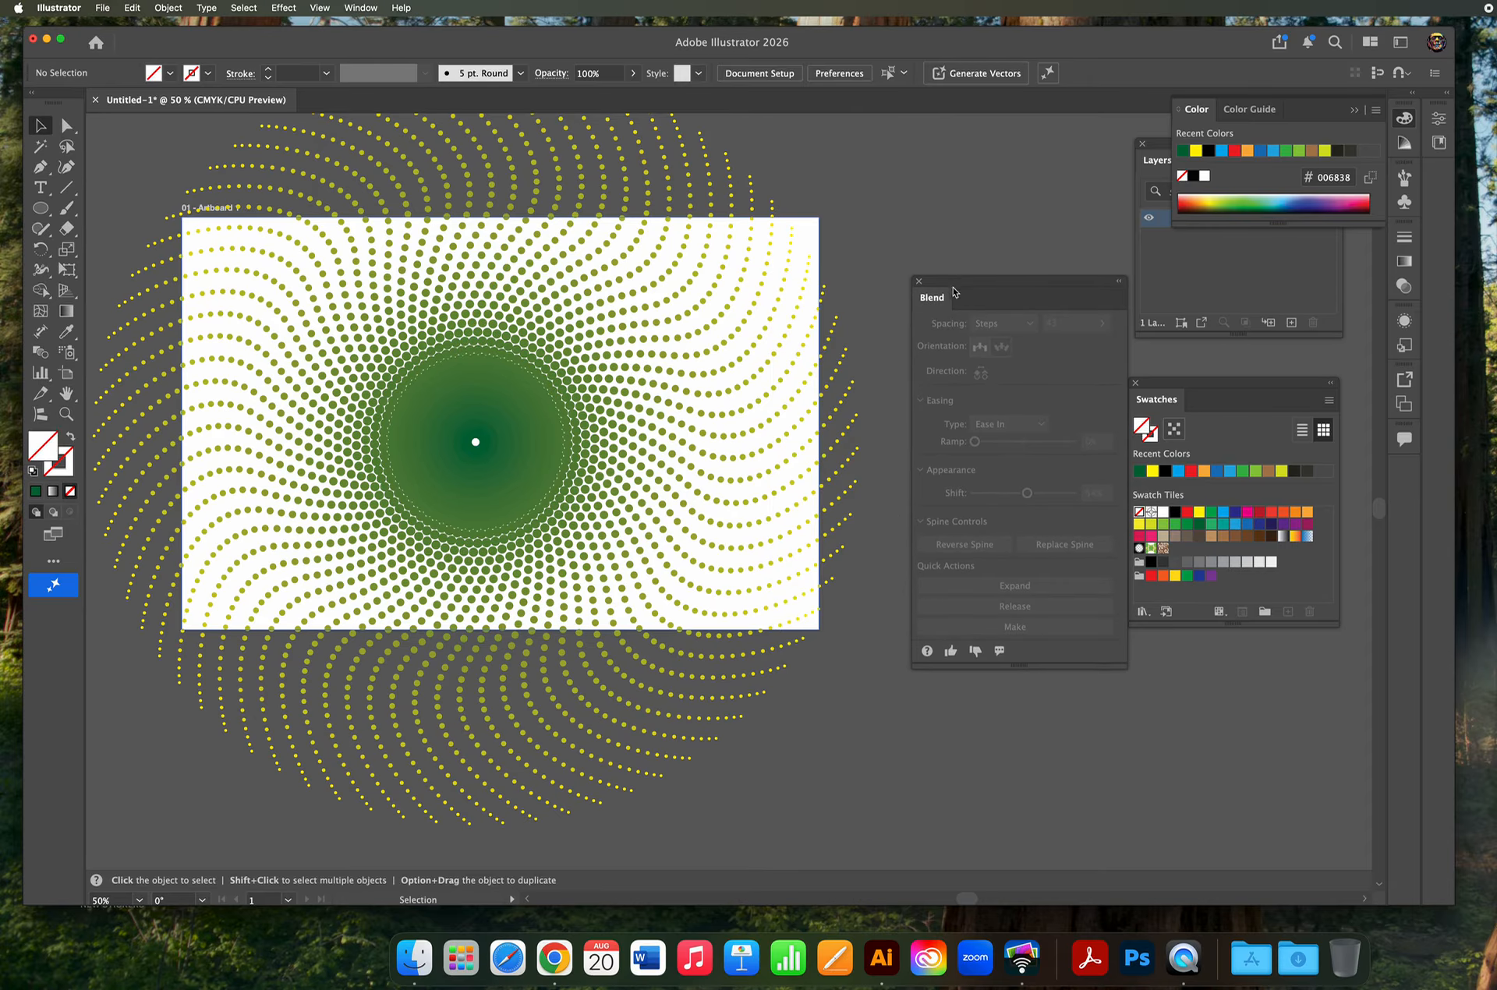
click(225, 594)
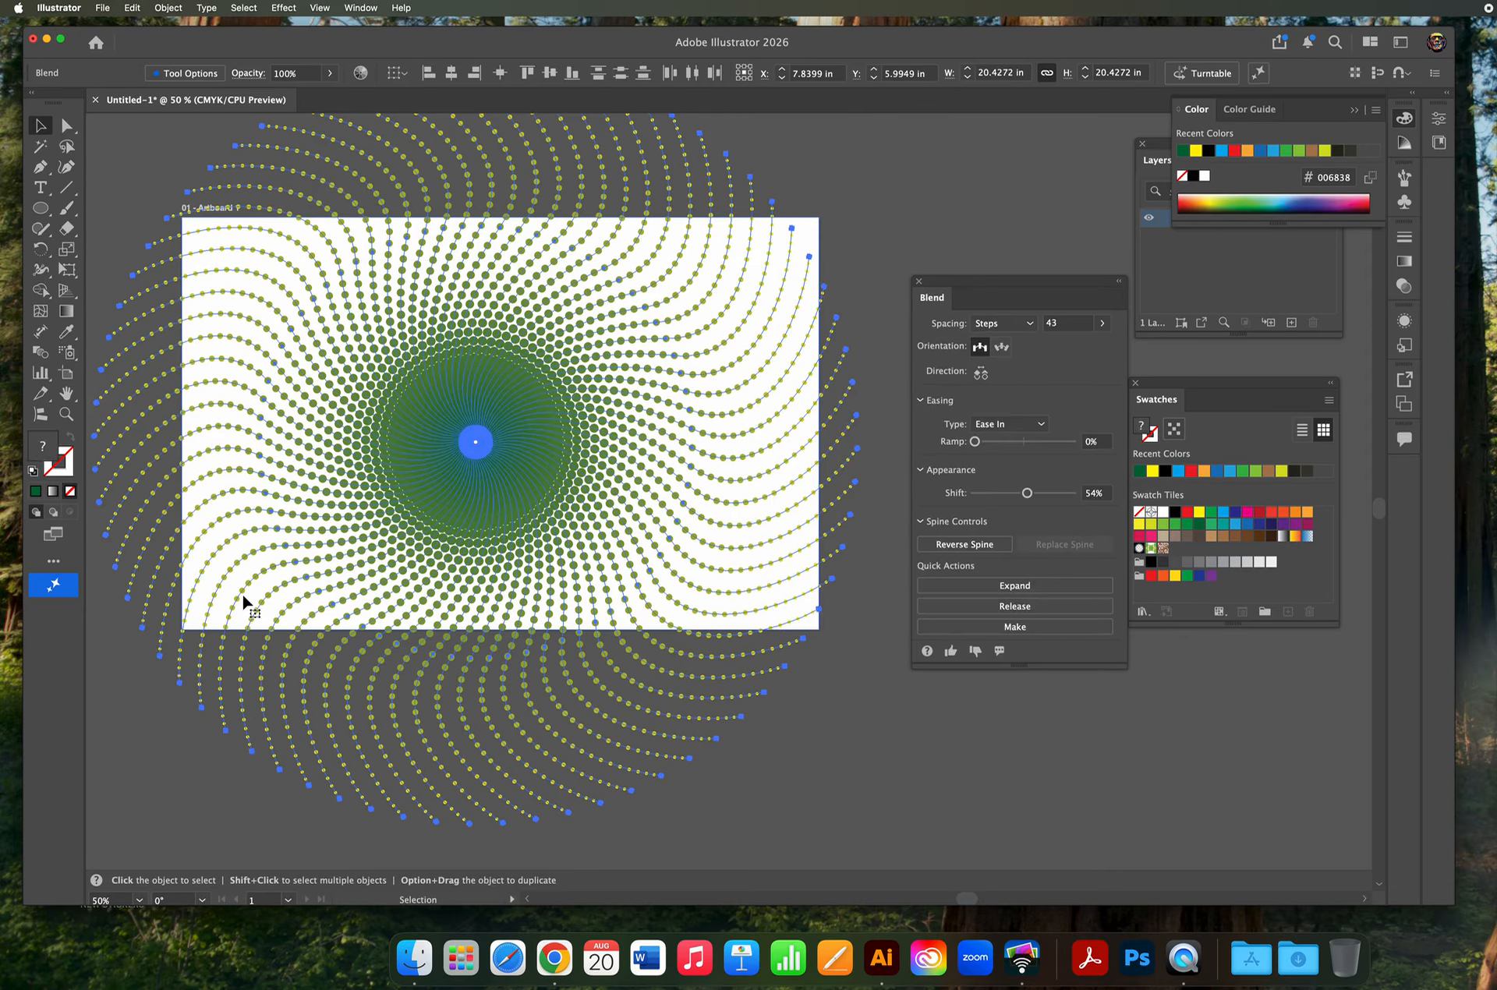
key(Delete)
drag(954, 285, 894, 245)
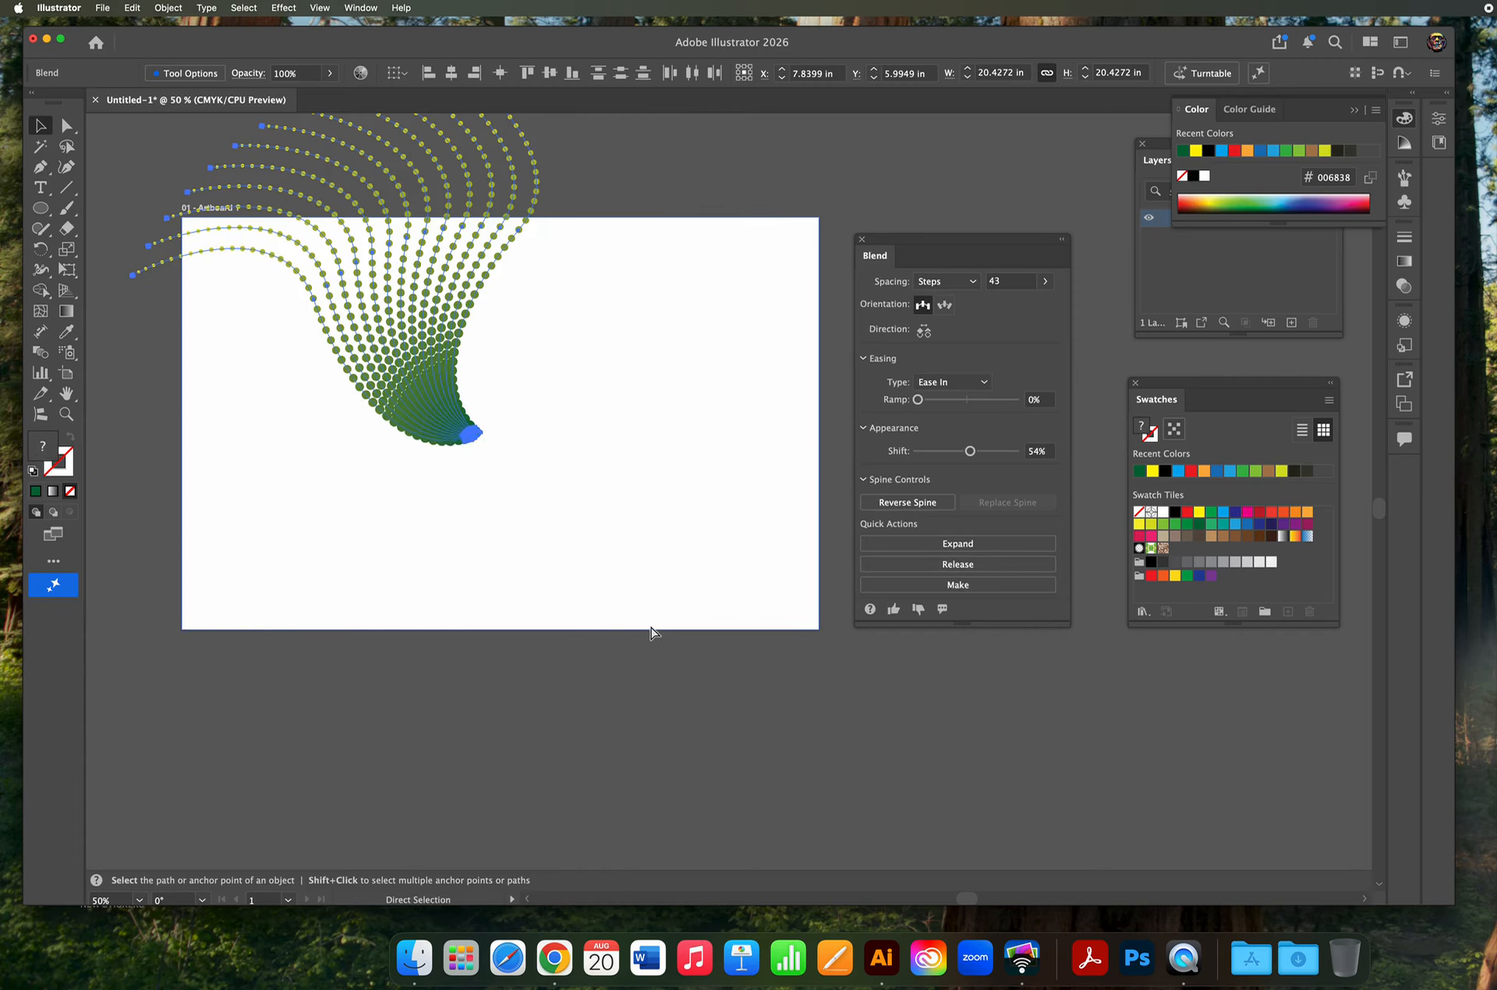
Undo the rotated copies back to the single original blend.
key(super+z)
key(super+z)
key(super+z)
key(super+z)
key(super+z)
key(super+z)
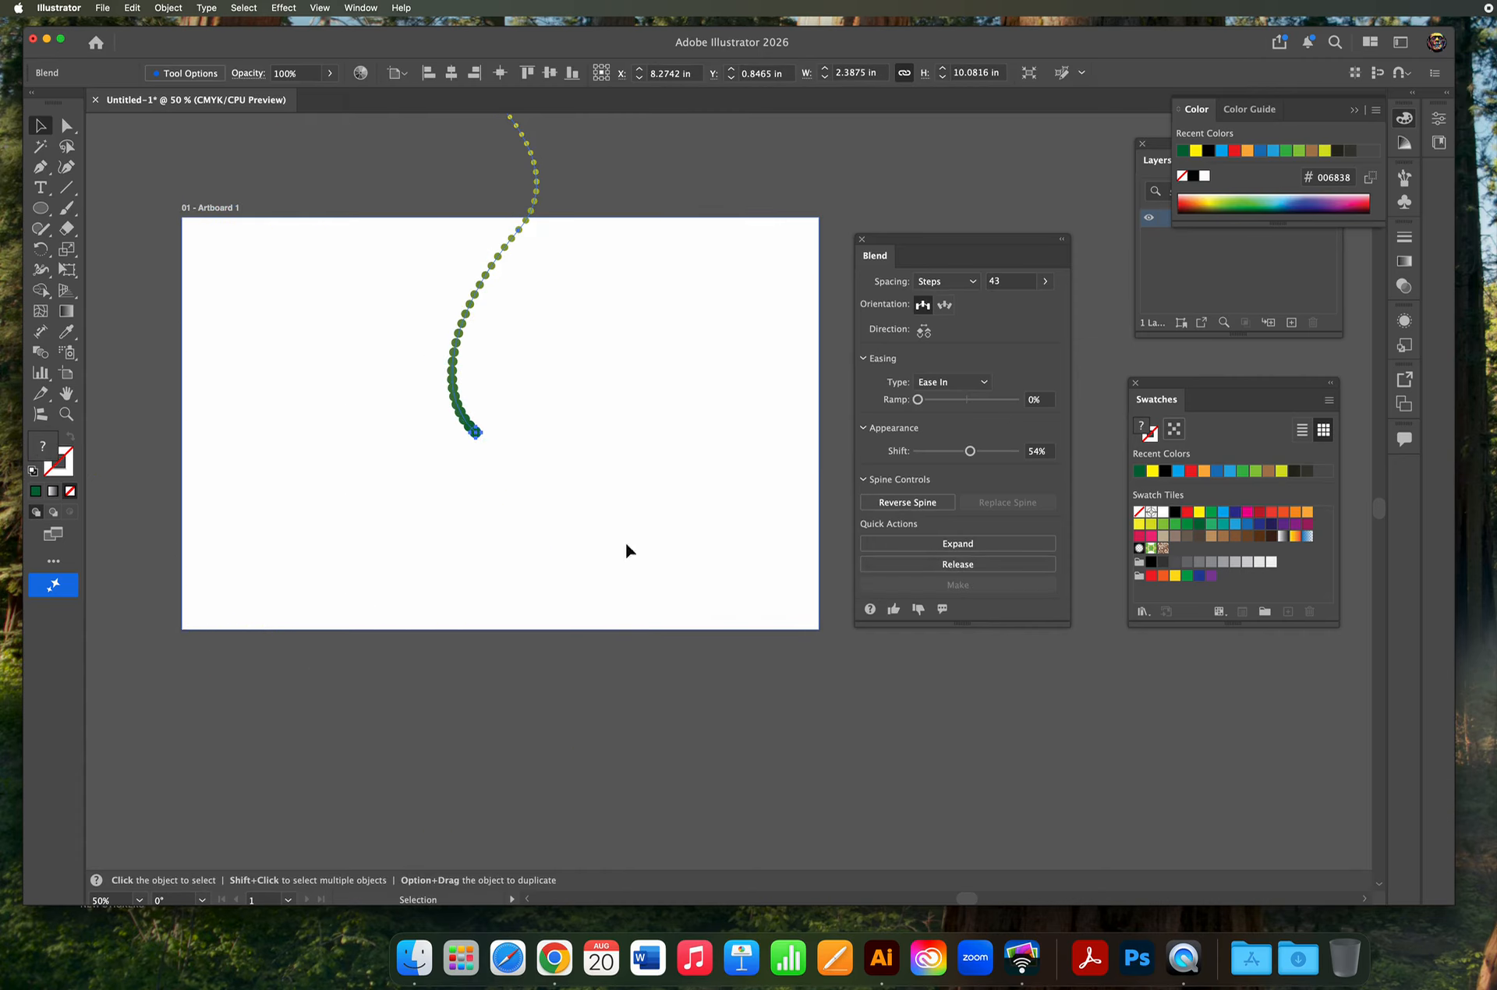
Move the blend back down so it lies fully within the artboard, and deselect it.
drag(480, 442, 510, 596)
click(658, 545)
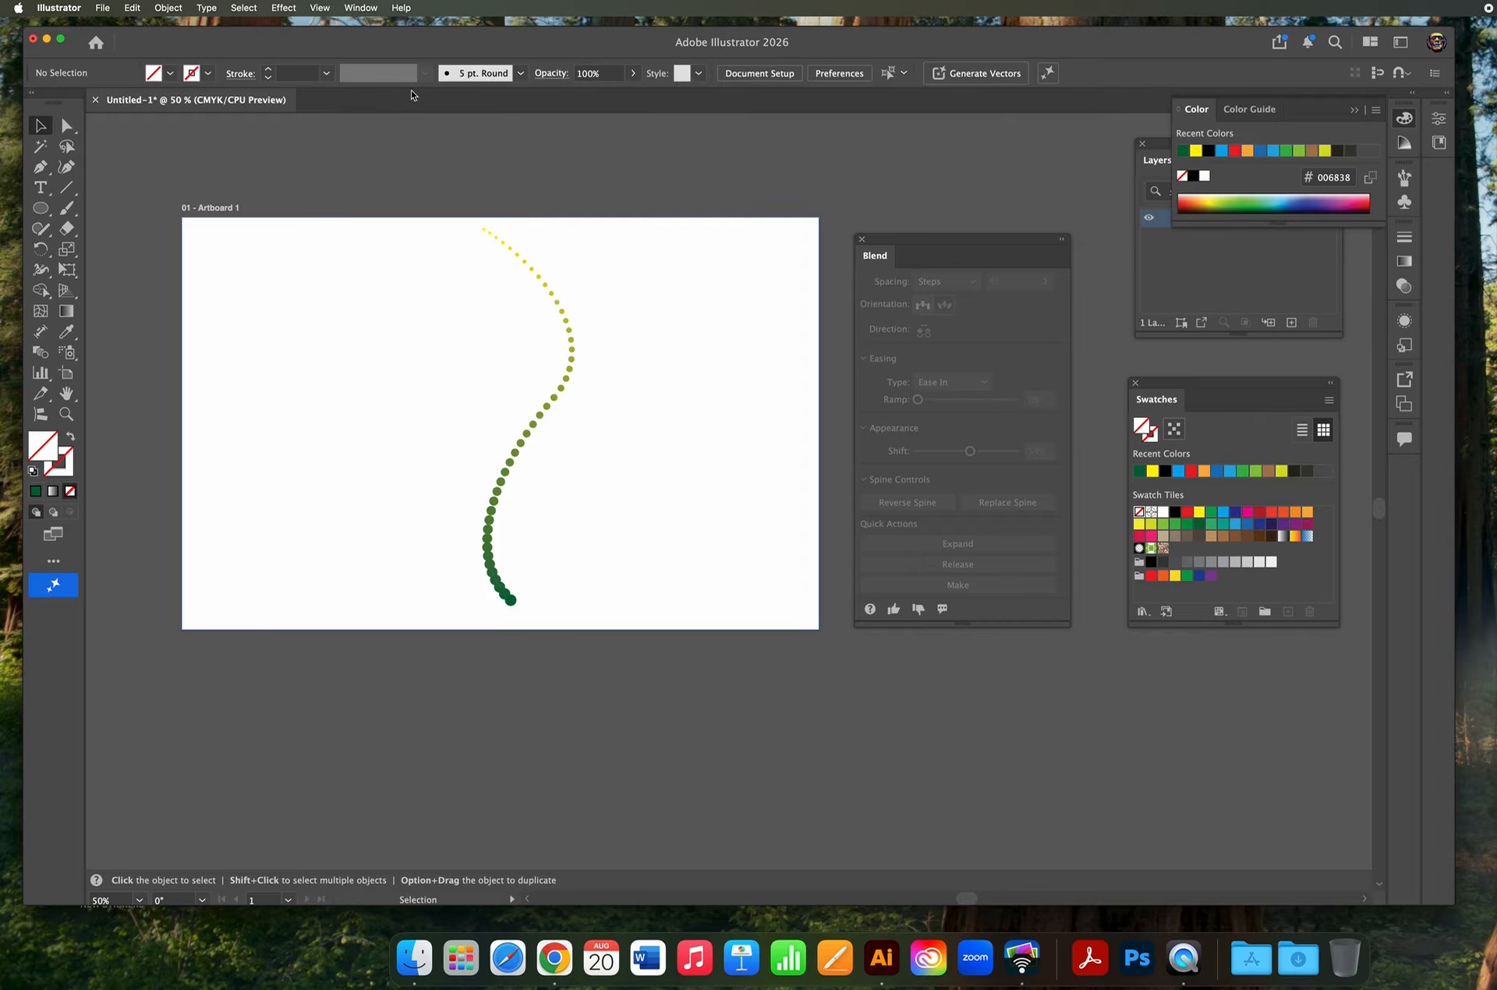
Examine the unexpanded blend in Outline view and return to the normal preview.
click(319, 8)
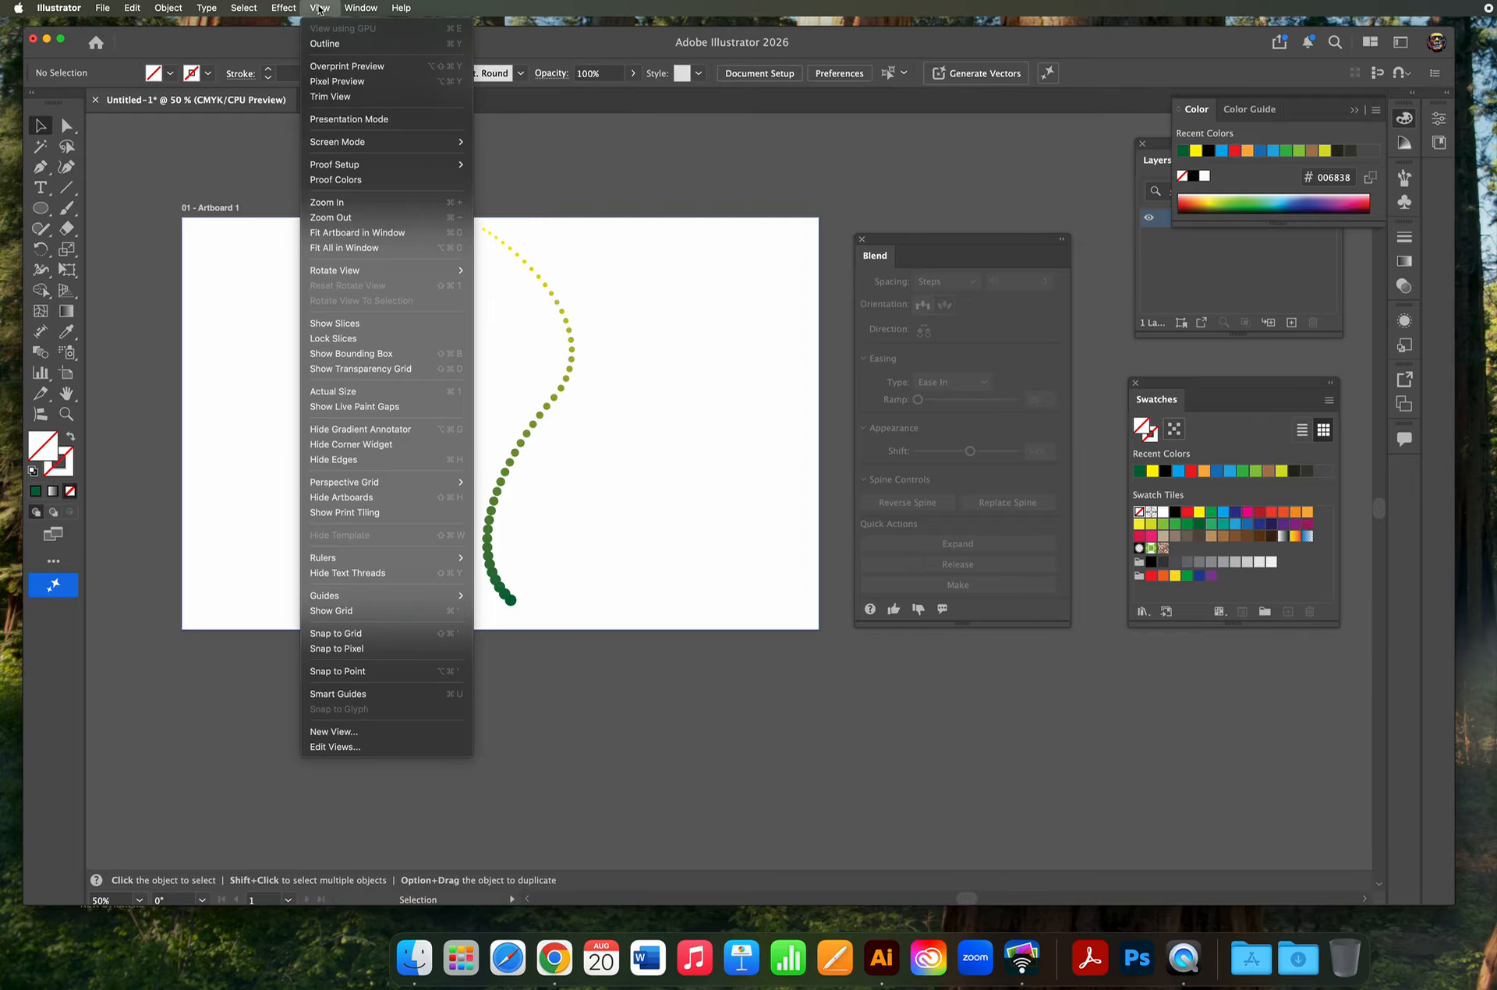
click(326, 43)
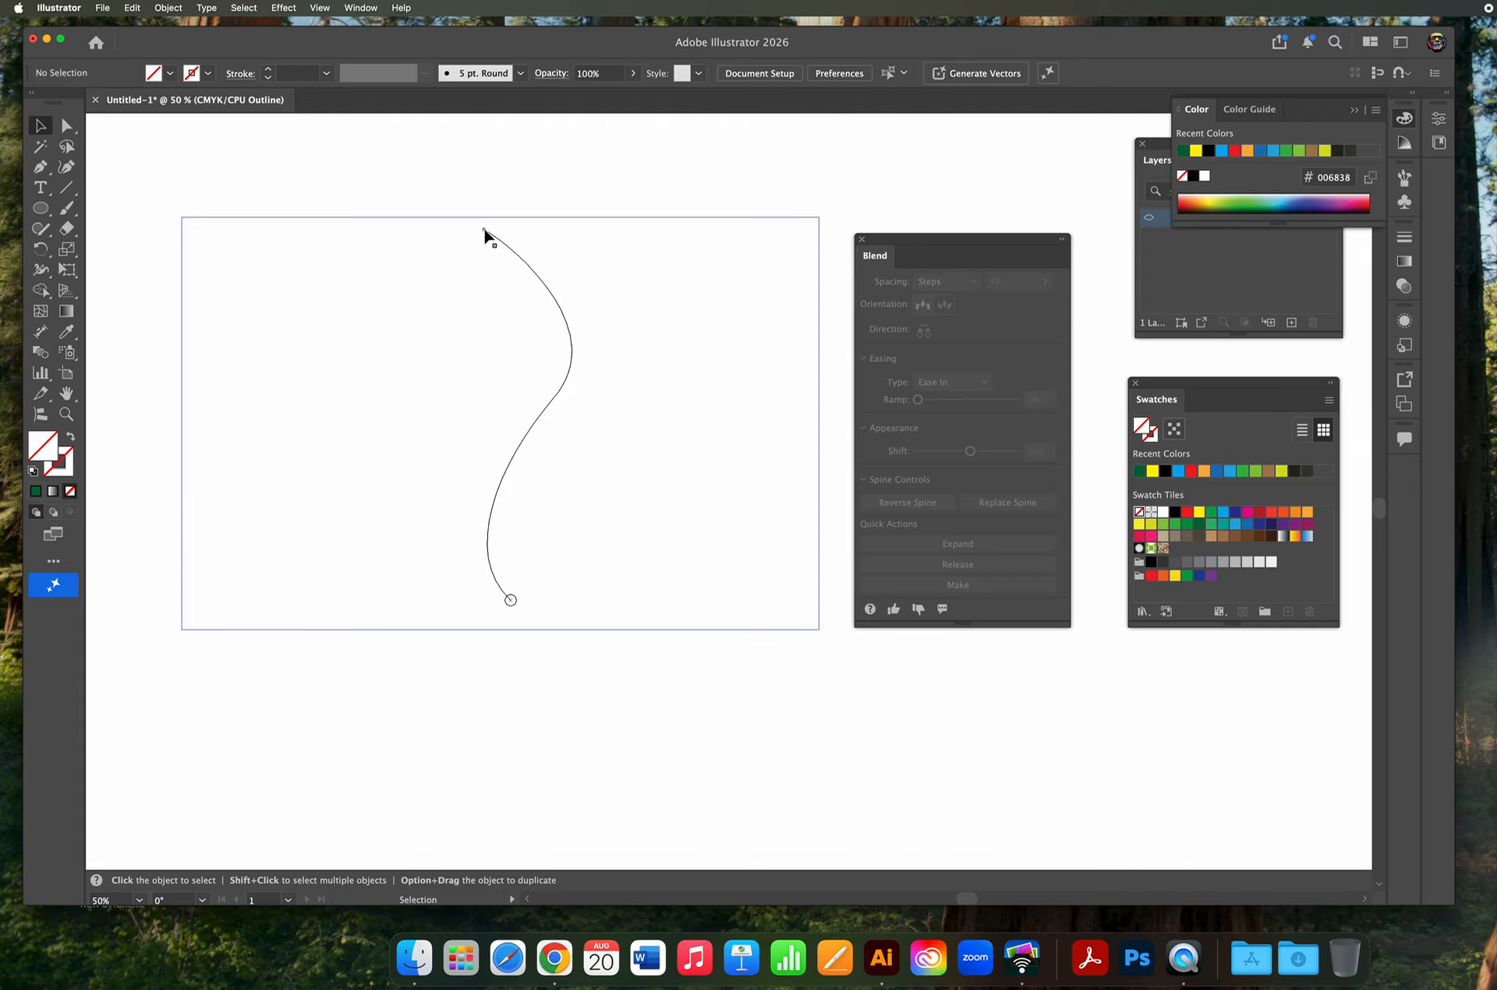
click(325, 8)
click(325, 43)
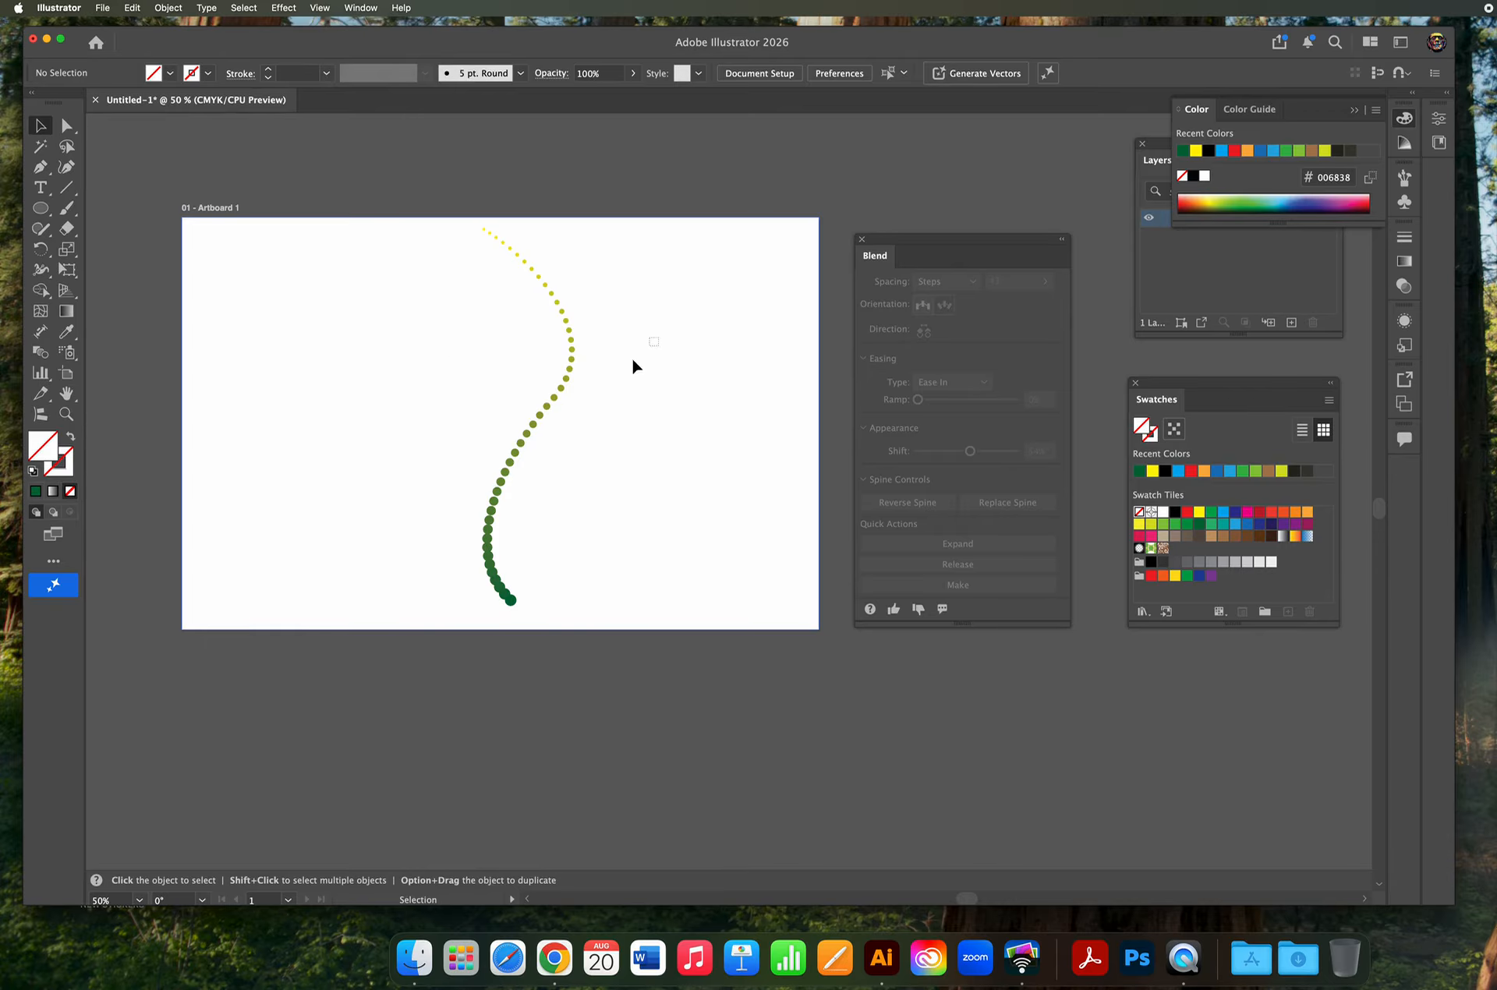
Select the blend, expand it into separate circles, and display the deselected result in Outline view.
drag(633, 360, 382, 500)
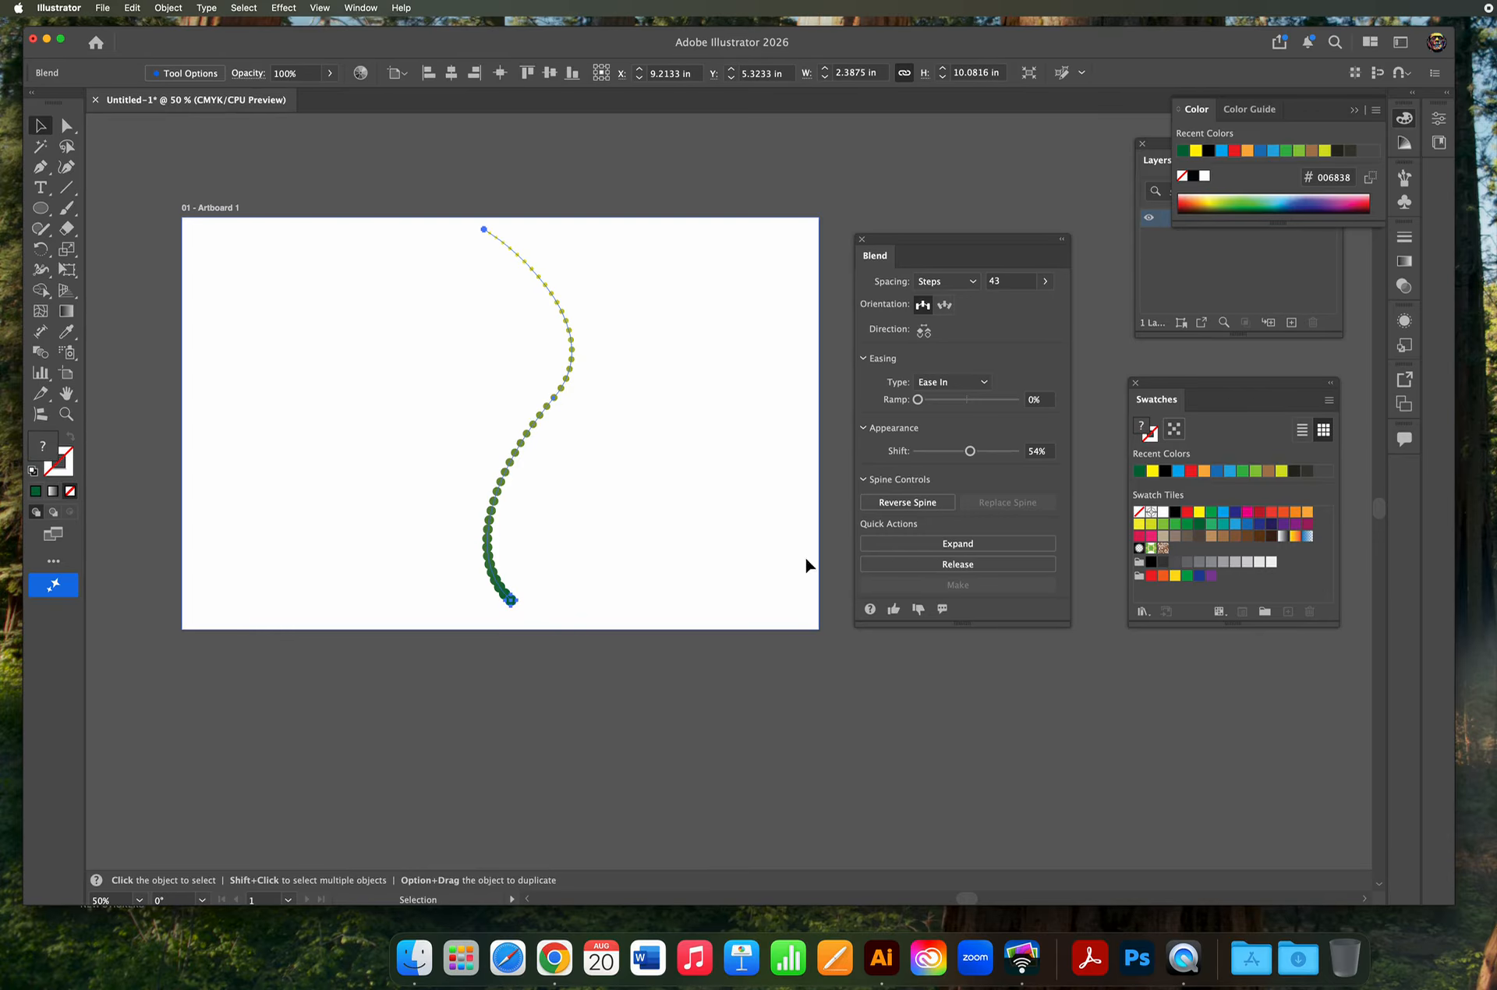
click(959, 548)
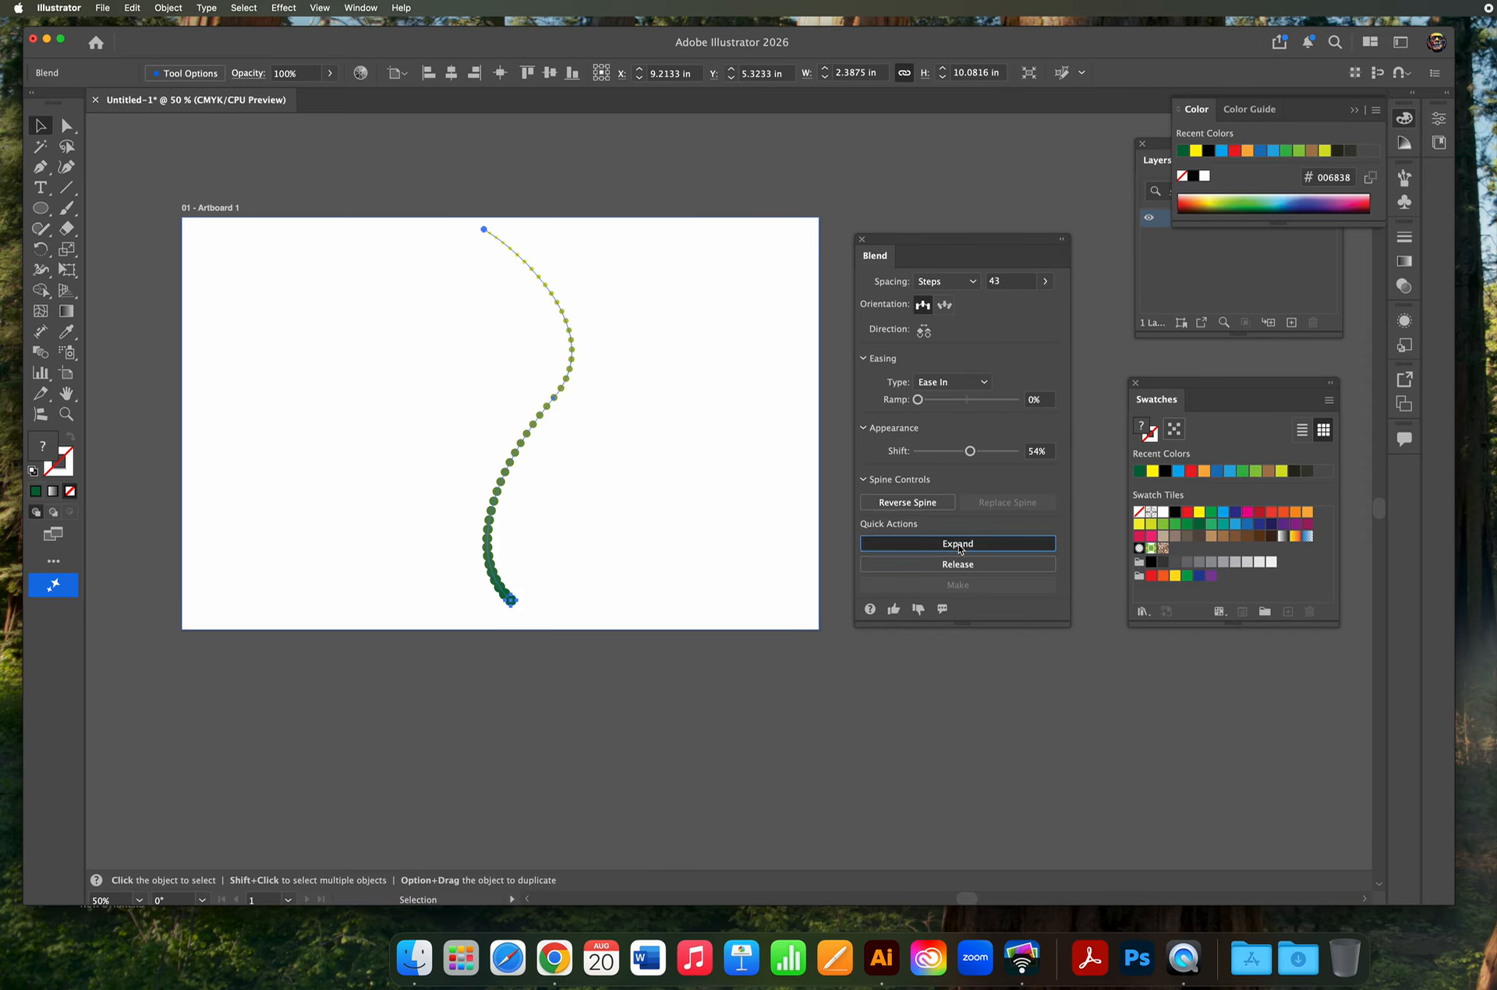
click(320, 8)
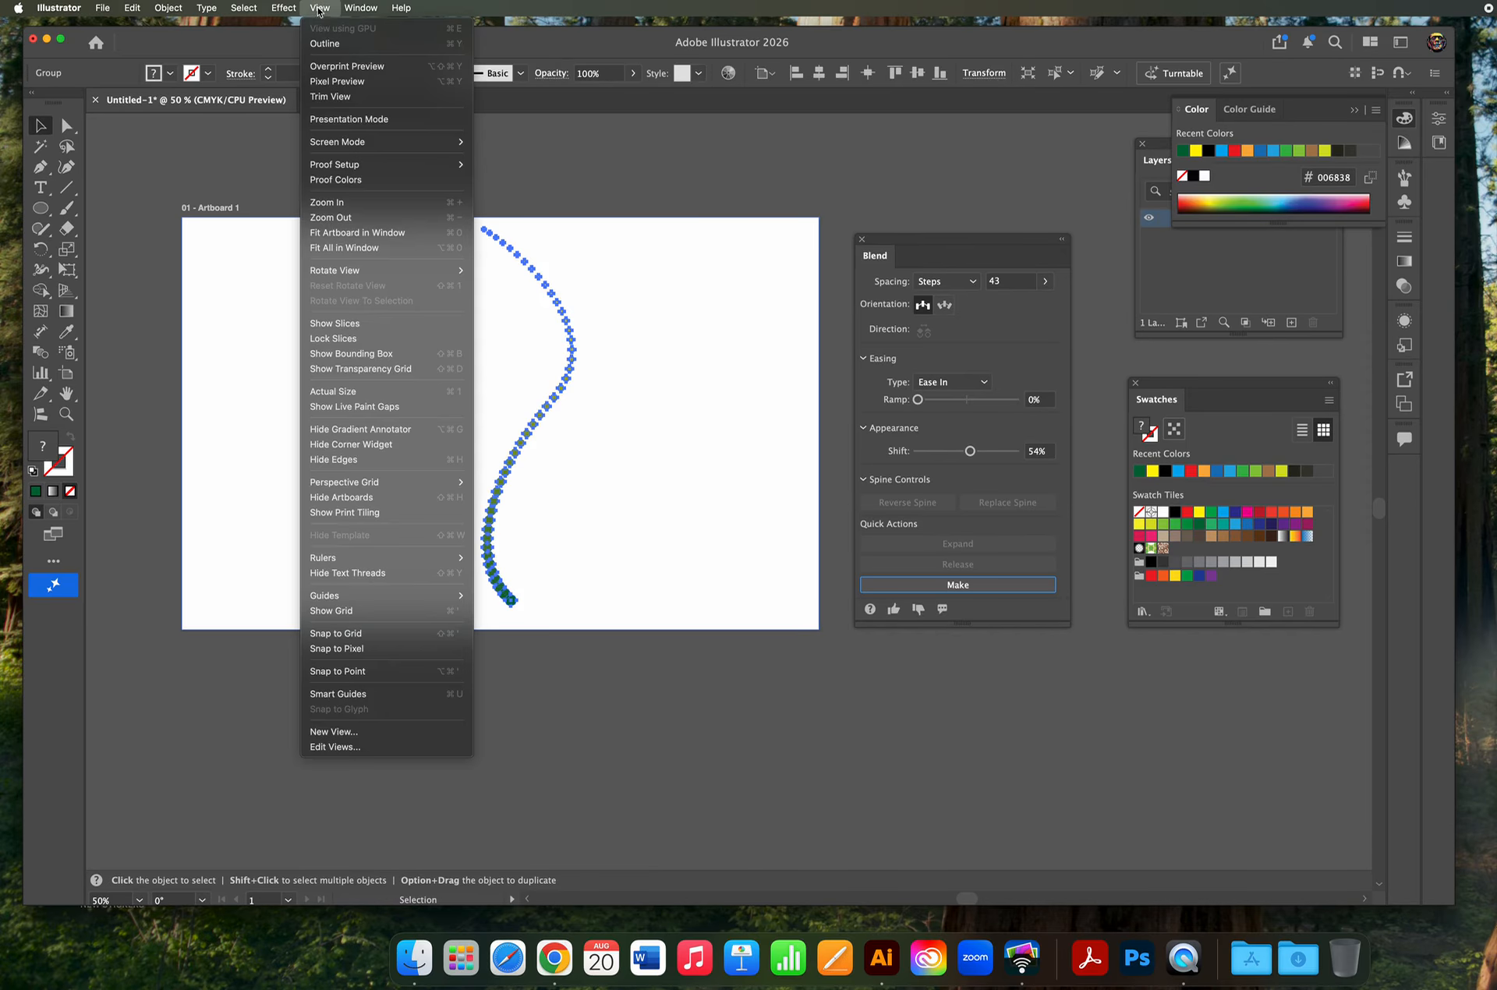
click(332, 38)
click(696, 392)
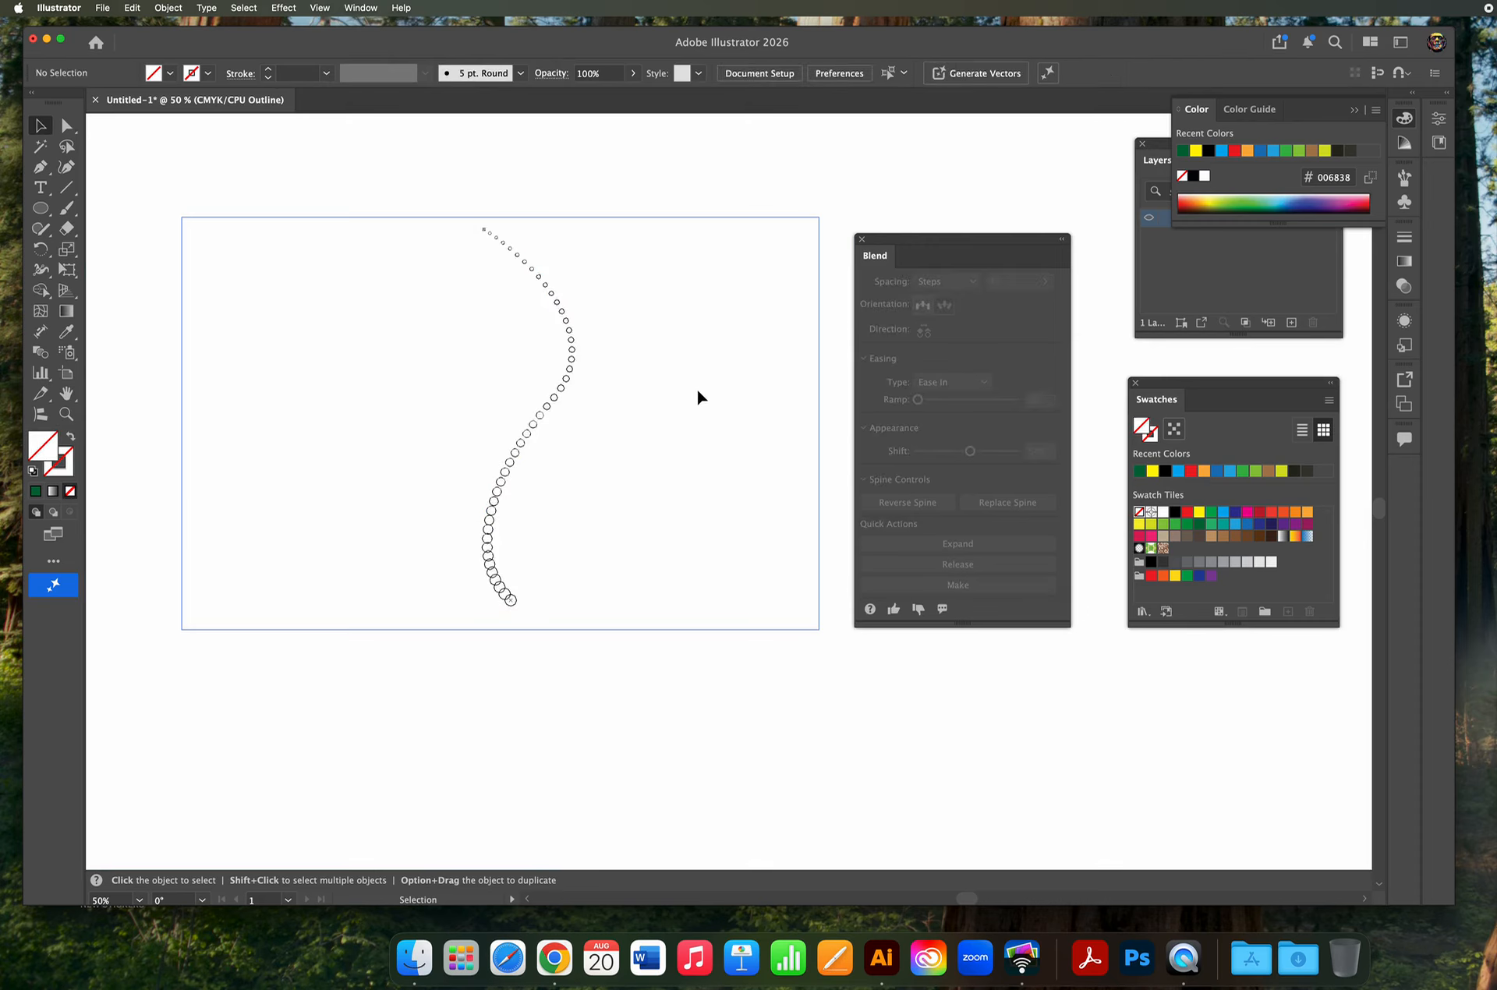
Move the expanded circle group slightly toward the artboard's left side, return to the normal preview, and deselect it.
drag(544, 410, 507, 421)
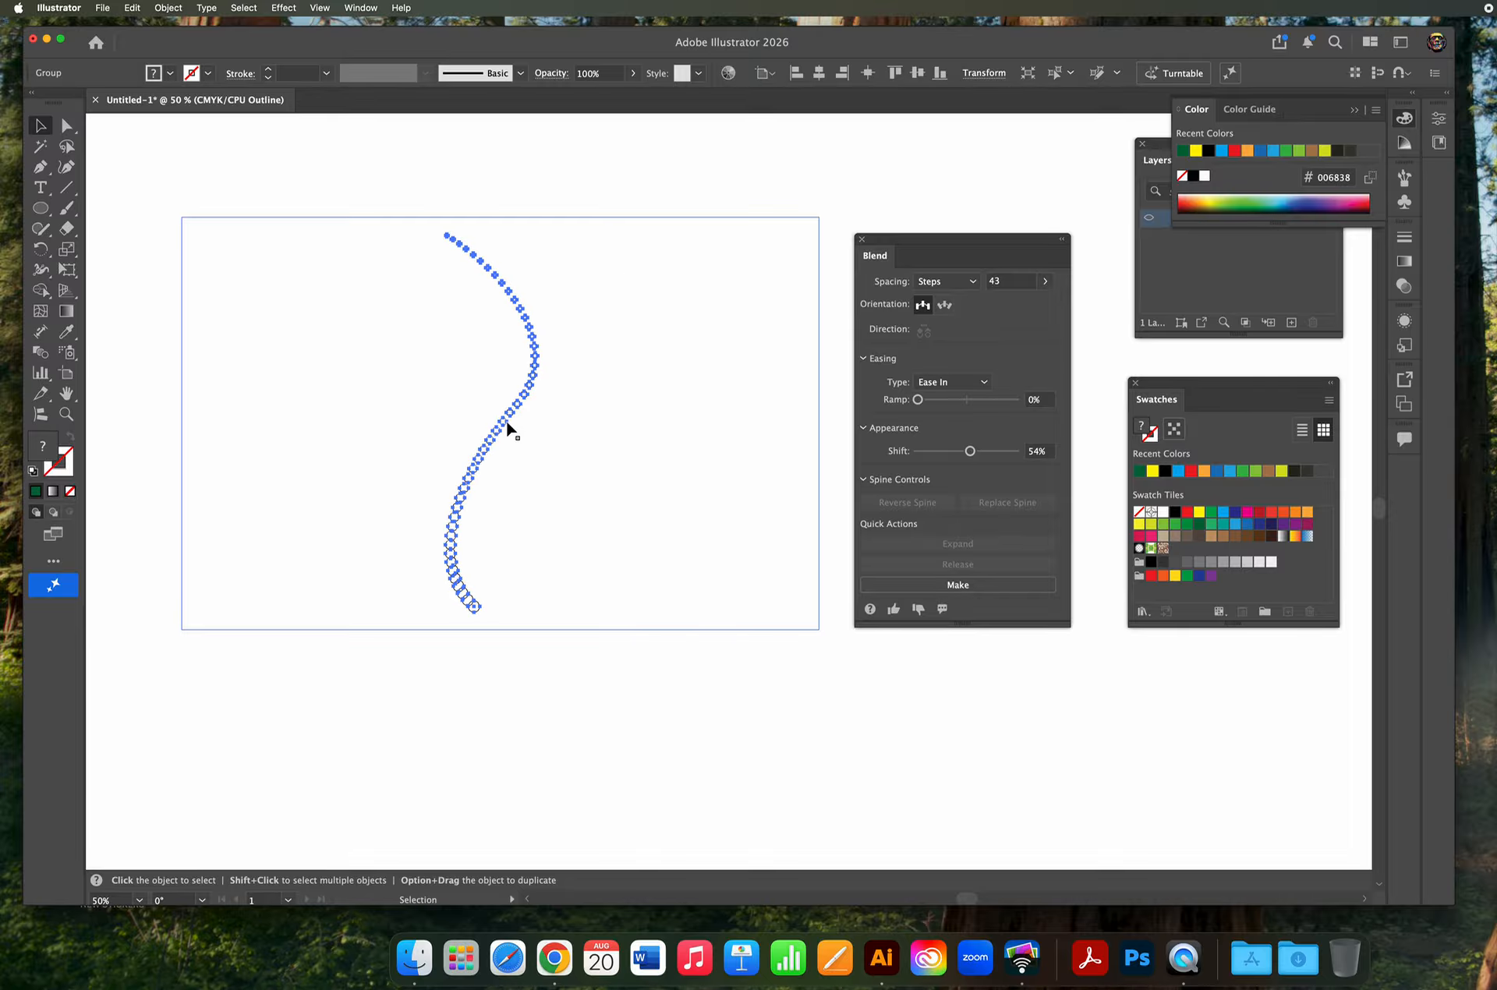
click(319, 8)
click(343, 42)
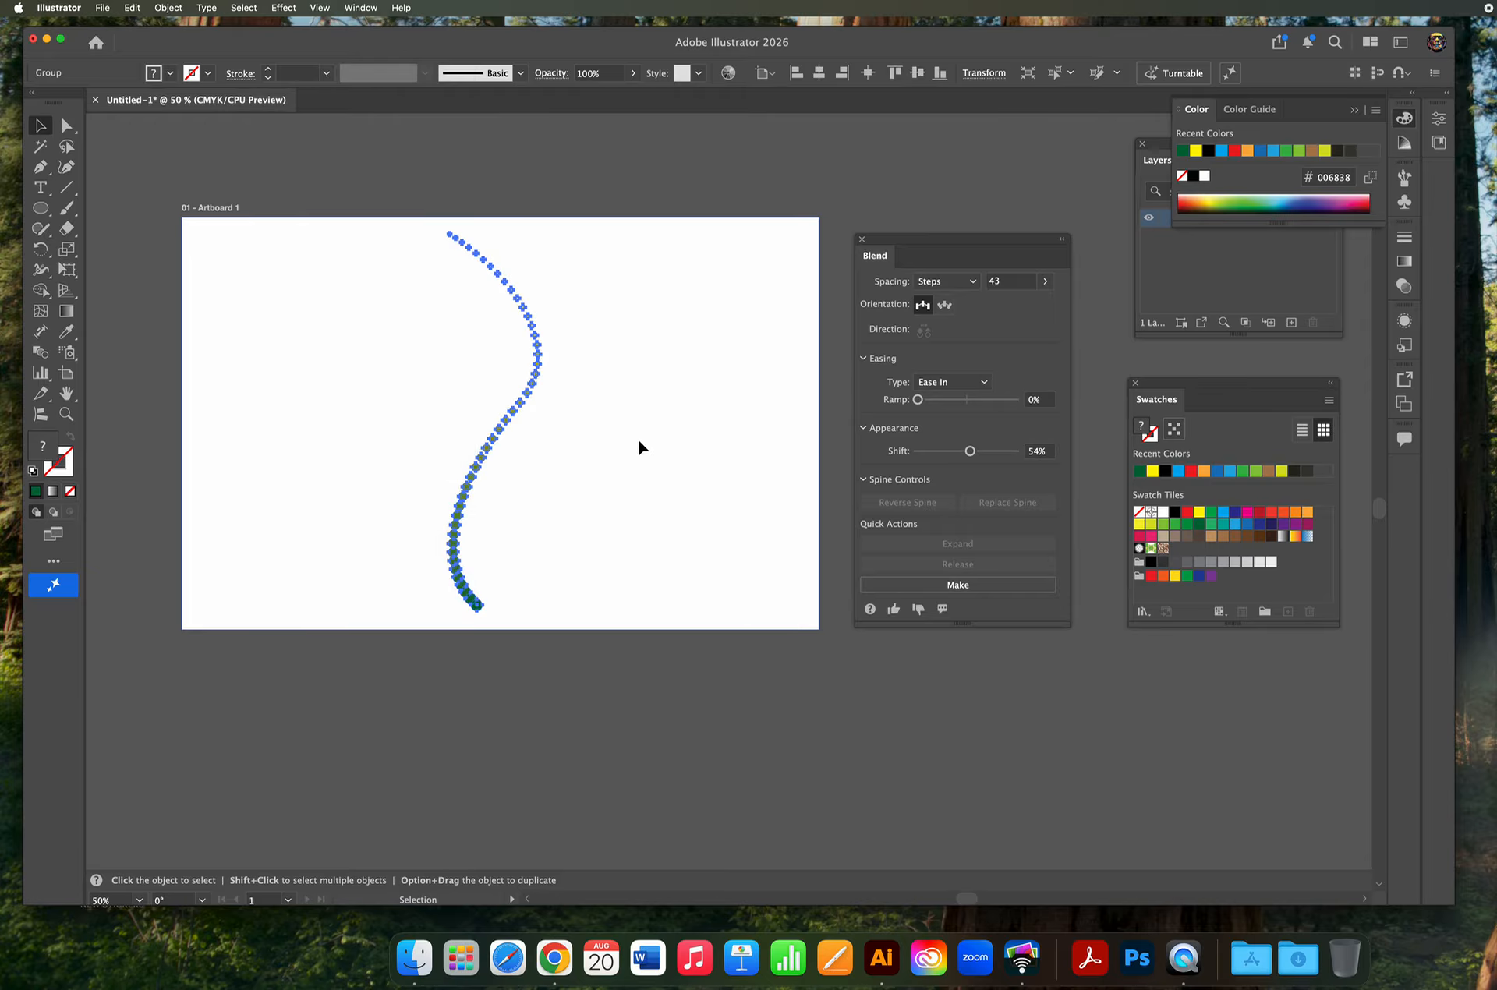
click(638, 436)
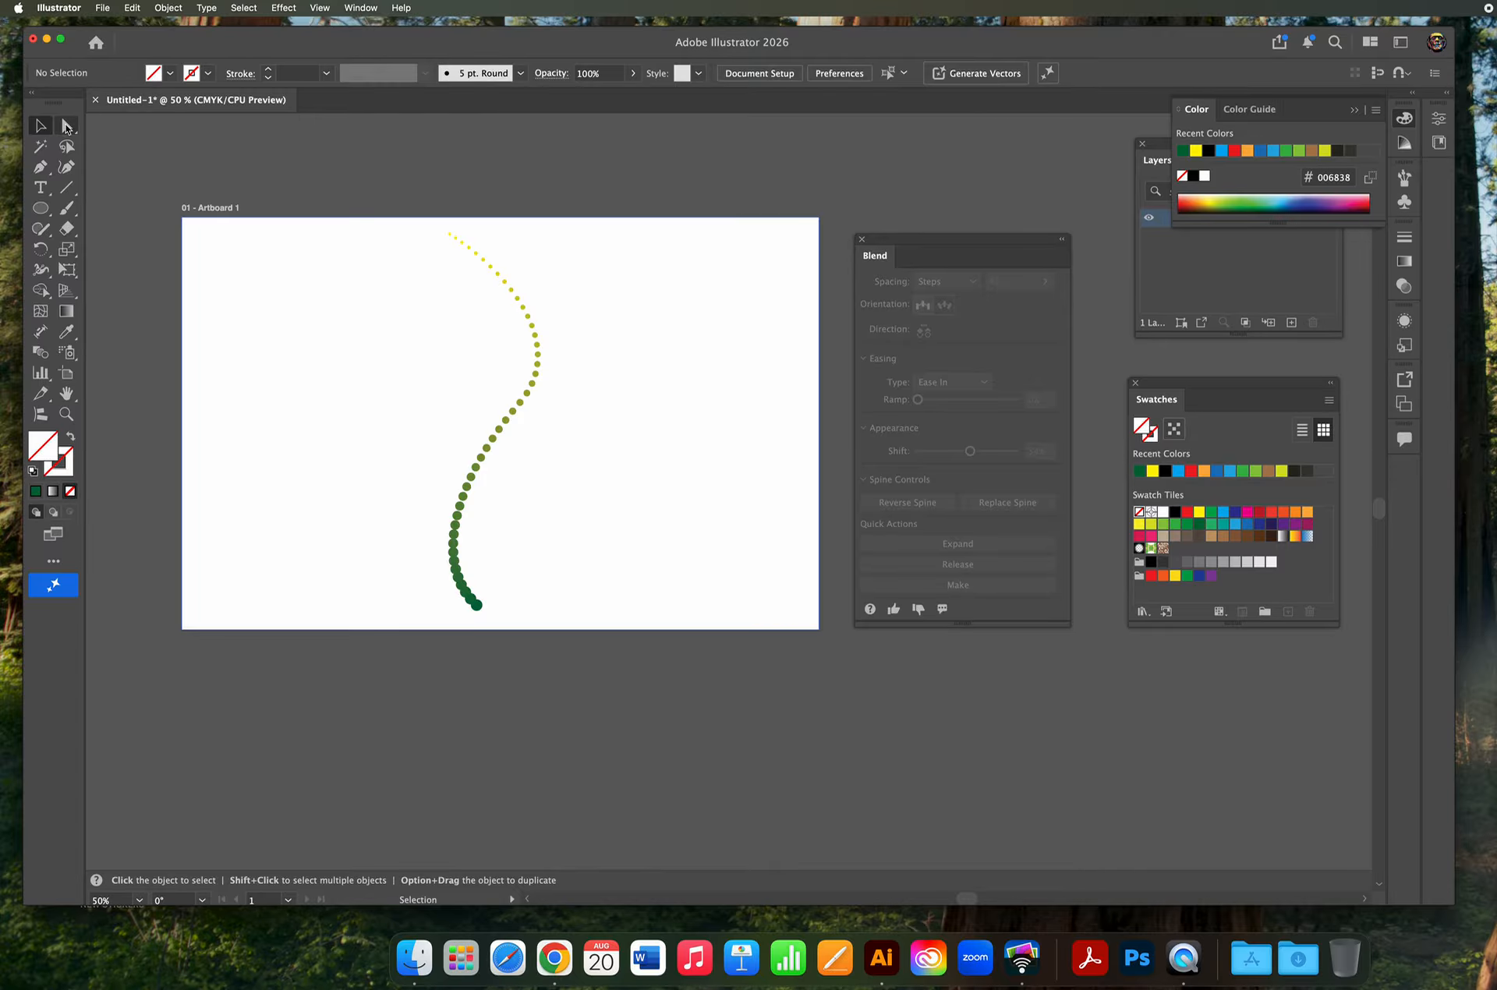
Use the Group Selection tool to pull four individual circles off the middle and lower S-curve, and deselect them.
drag(67, 129, 156, 146)
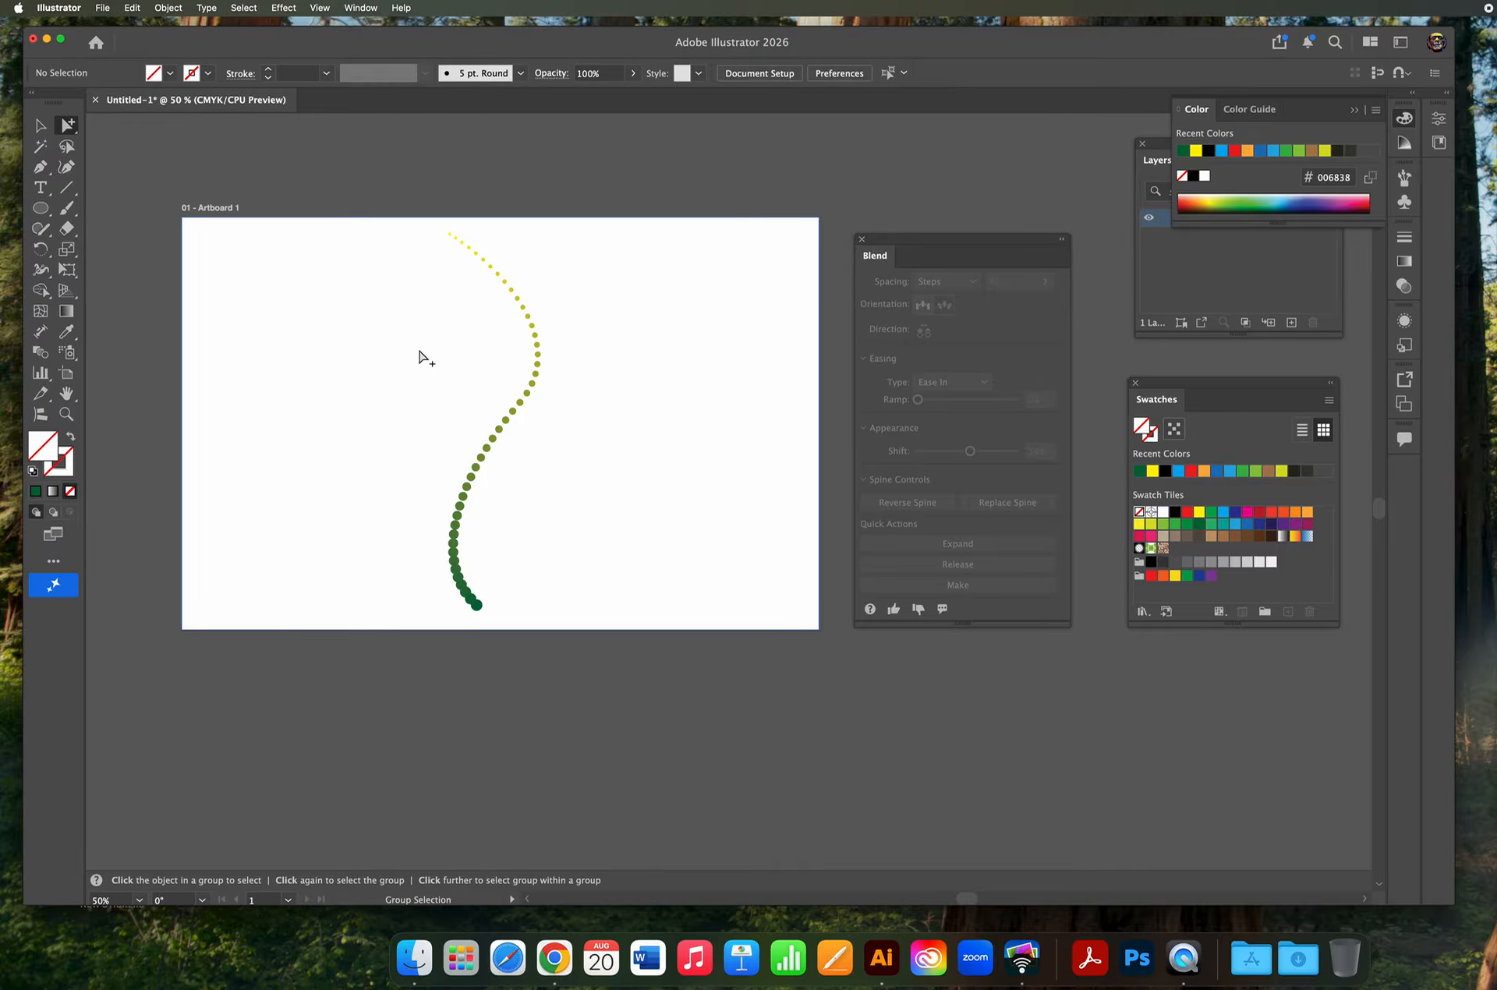
click(490, 445)
drag(471, 435, 544, 411)
drag(460, 507, 473, 545)
click(350, 407)
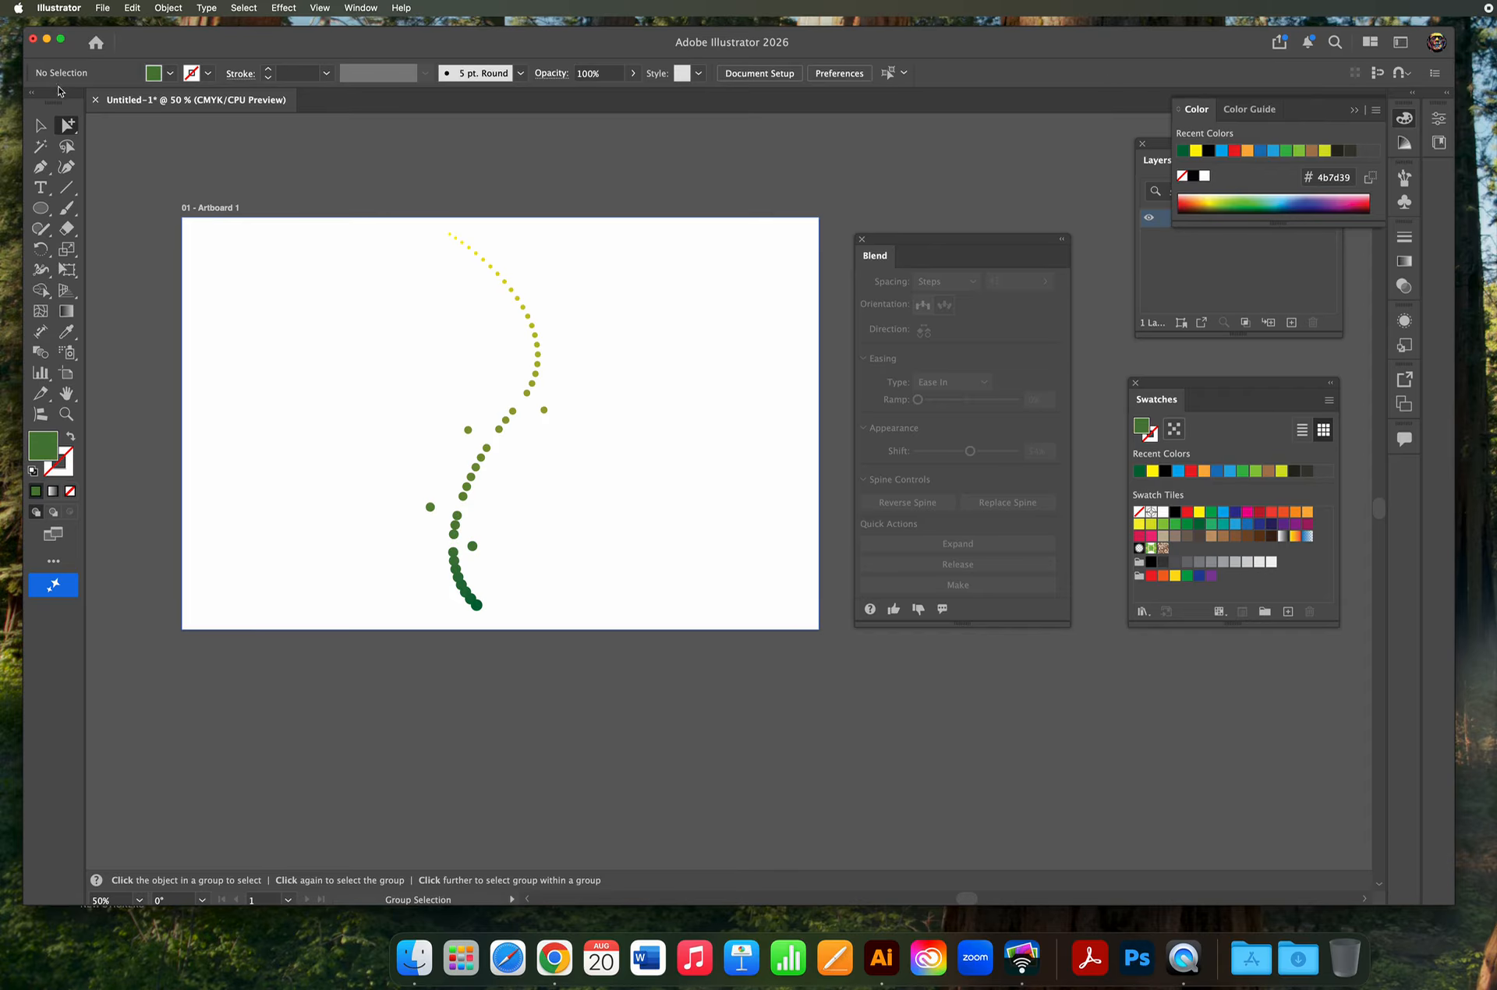
Move the whole circle group slightly to the right with the Selection tool, and deselect it.
click(42, 125)
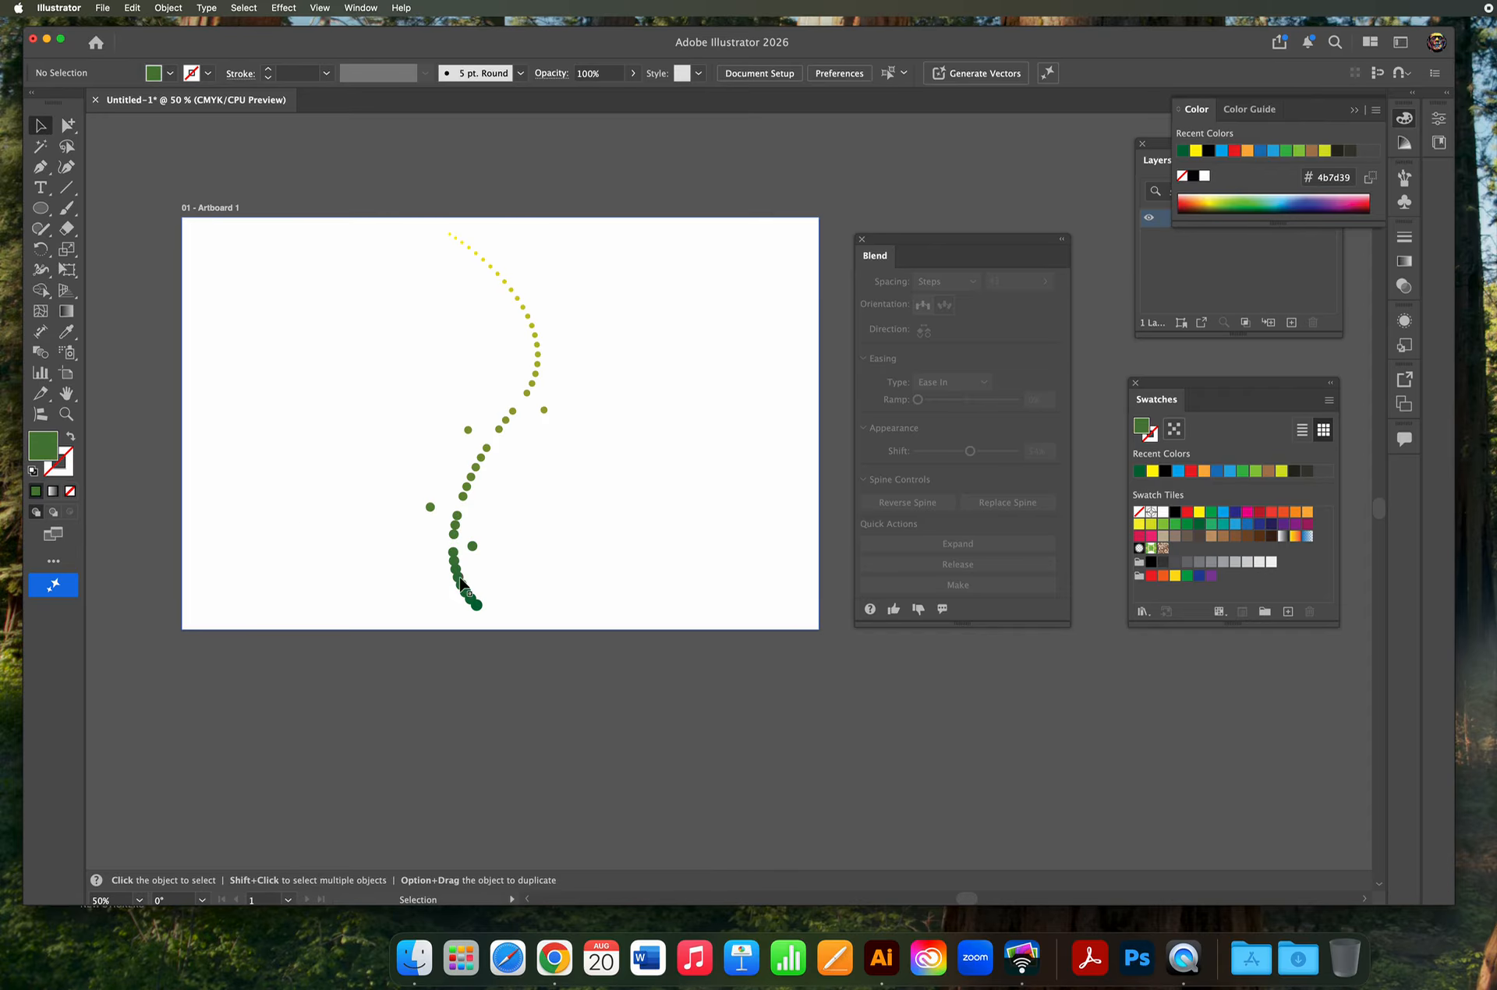
mouse_move(462, 587)
mouse_down()
mouse_move(528, 560)
mouse_move(681, 572)
mouse_move(465, 581)
mouse_up()
click(363, 467)
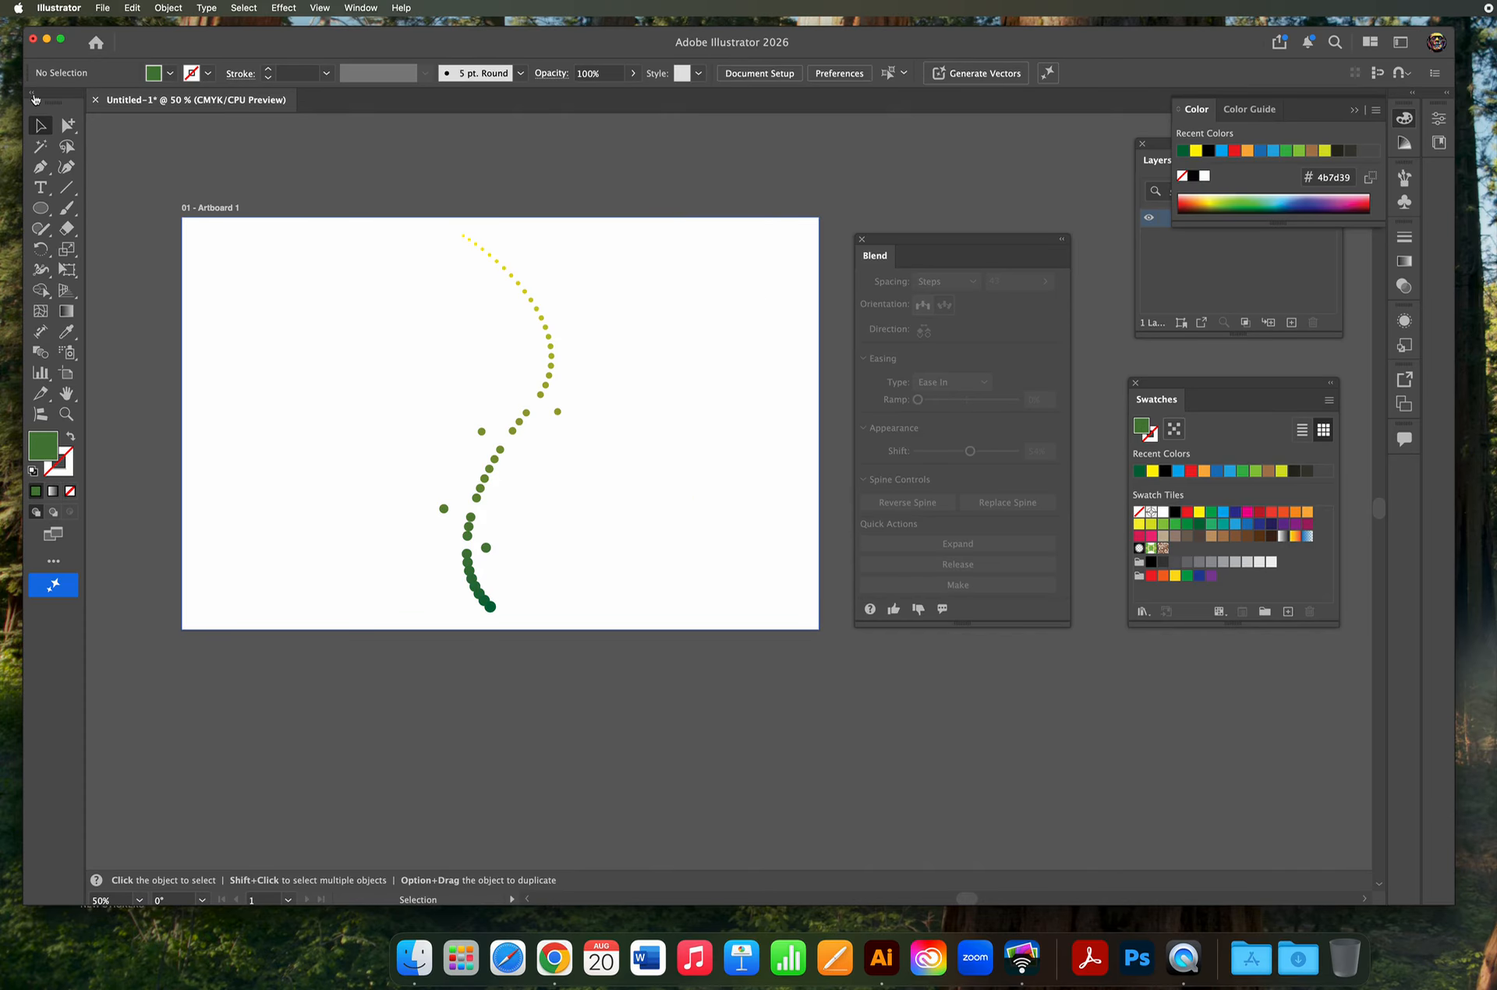
Close the Blend panel and delete the entire circle group from the artboard.
drag(907, 241, 909, 202)
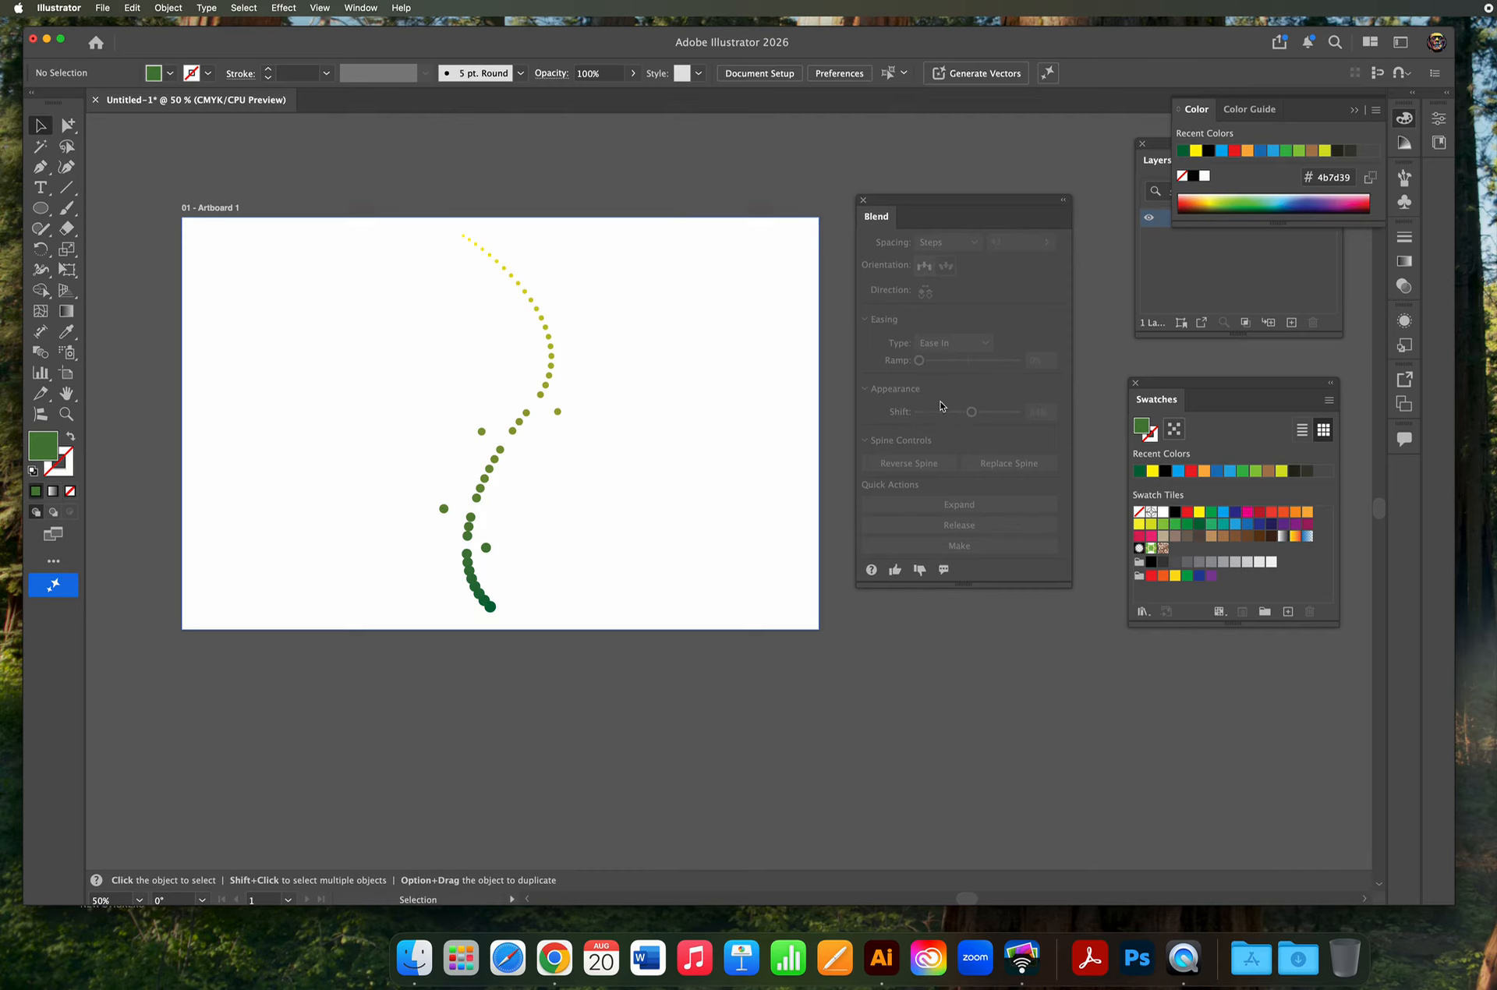
click(863, 202)
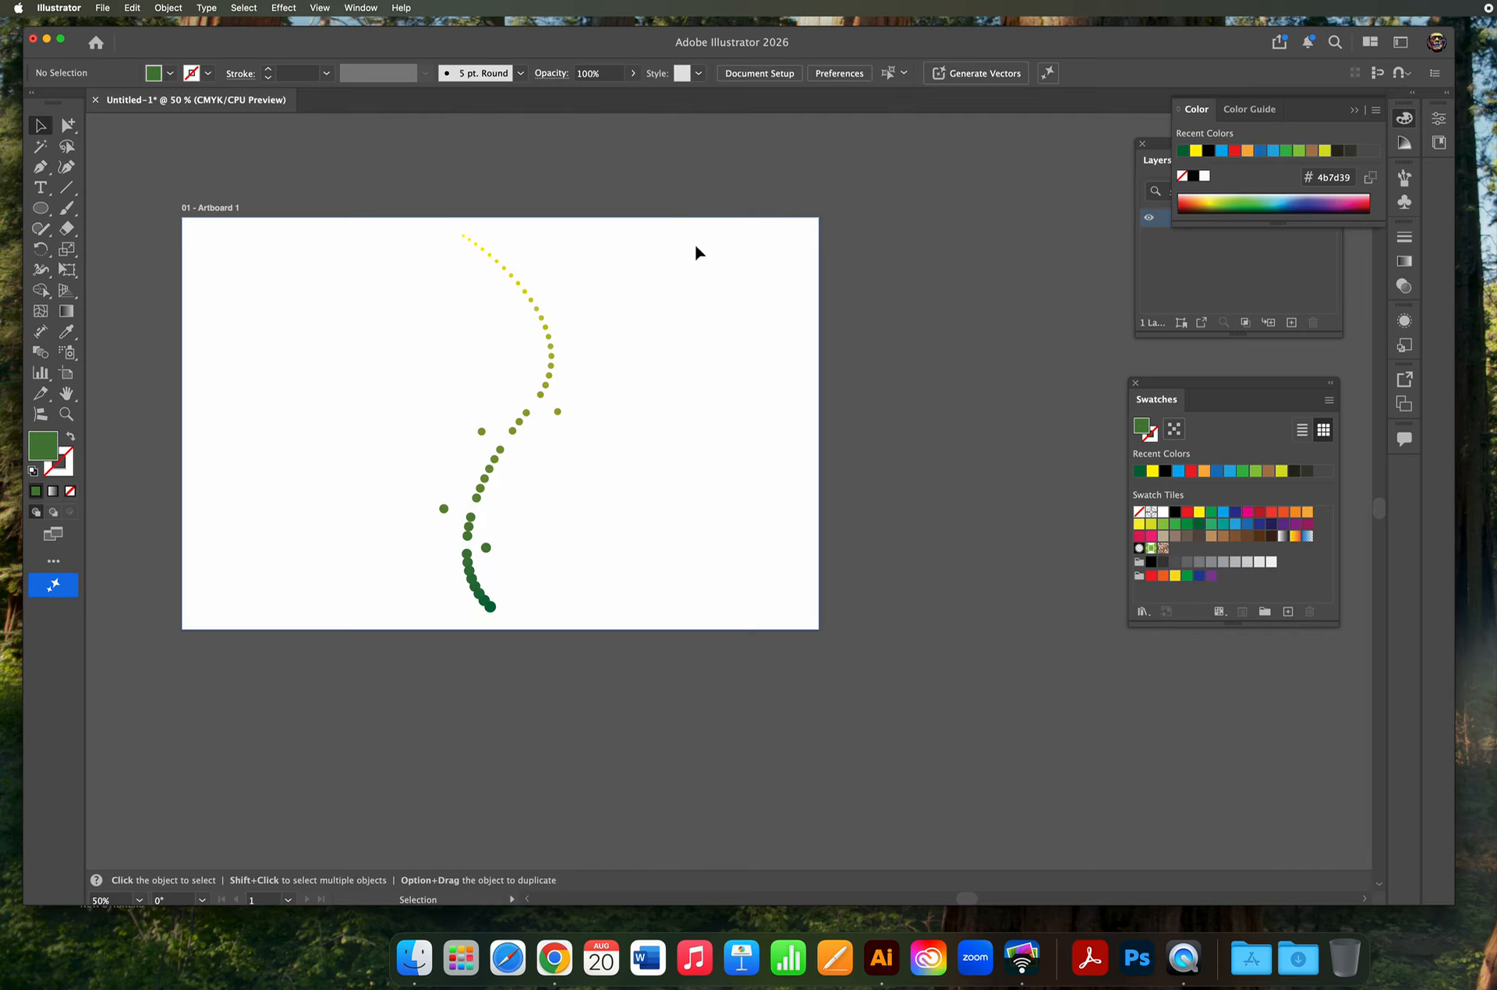
drag(691, 247, 316, 630)
key(BackSpace)
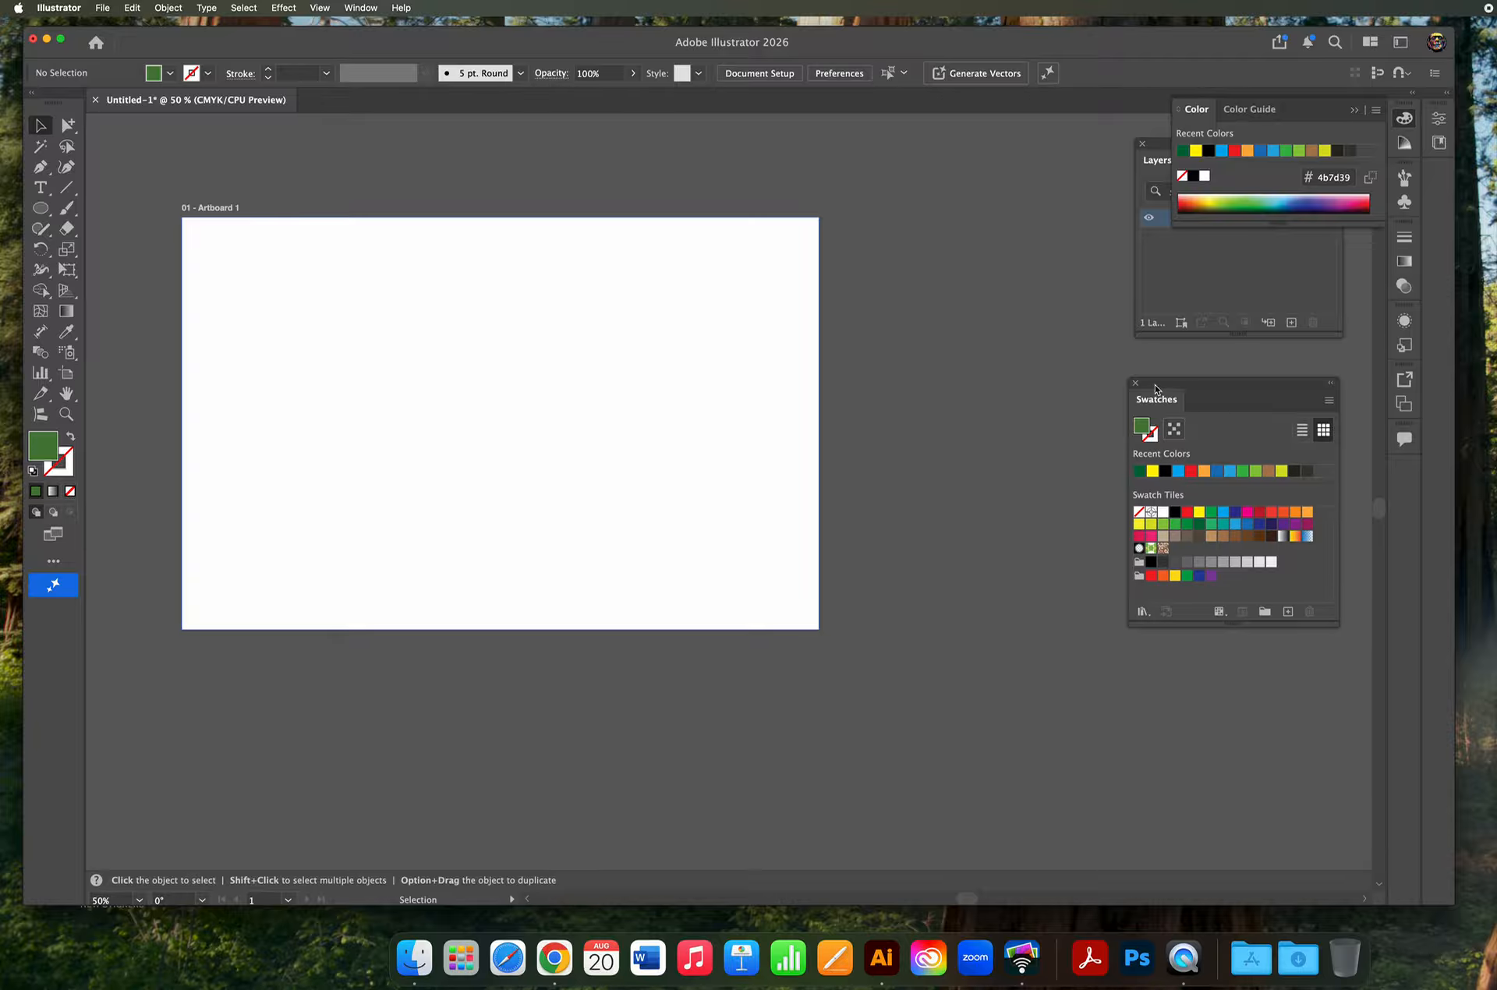
Shift the Swatches panel slightly left and collapse the Color panel so it no longer covers the Layers panel.
drag(1156, 389, 1137, 391)
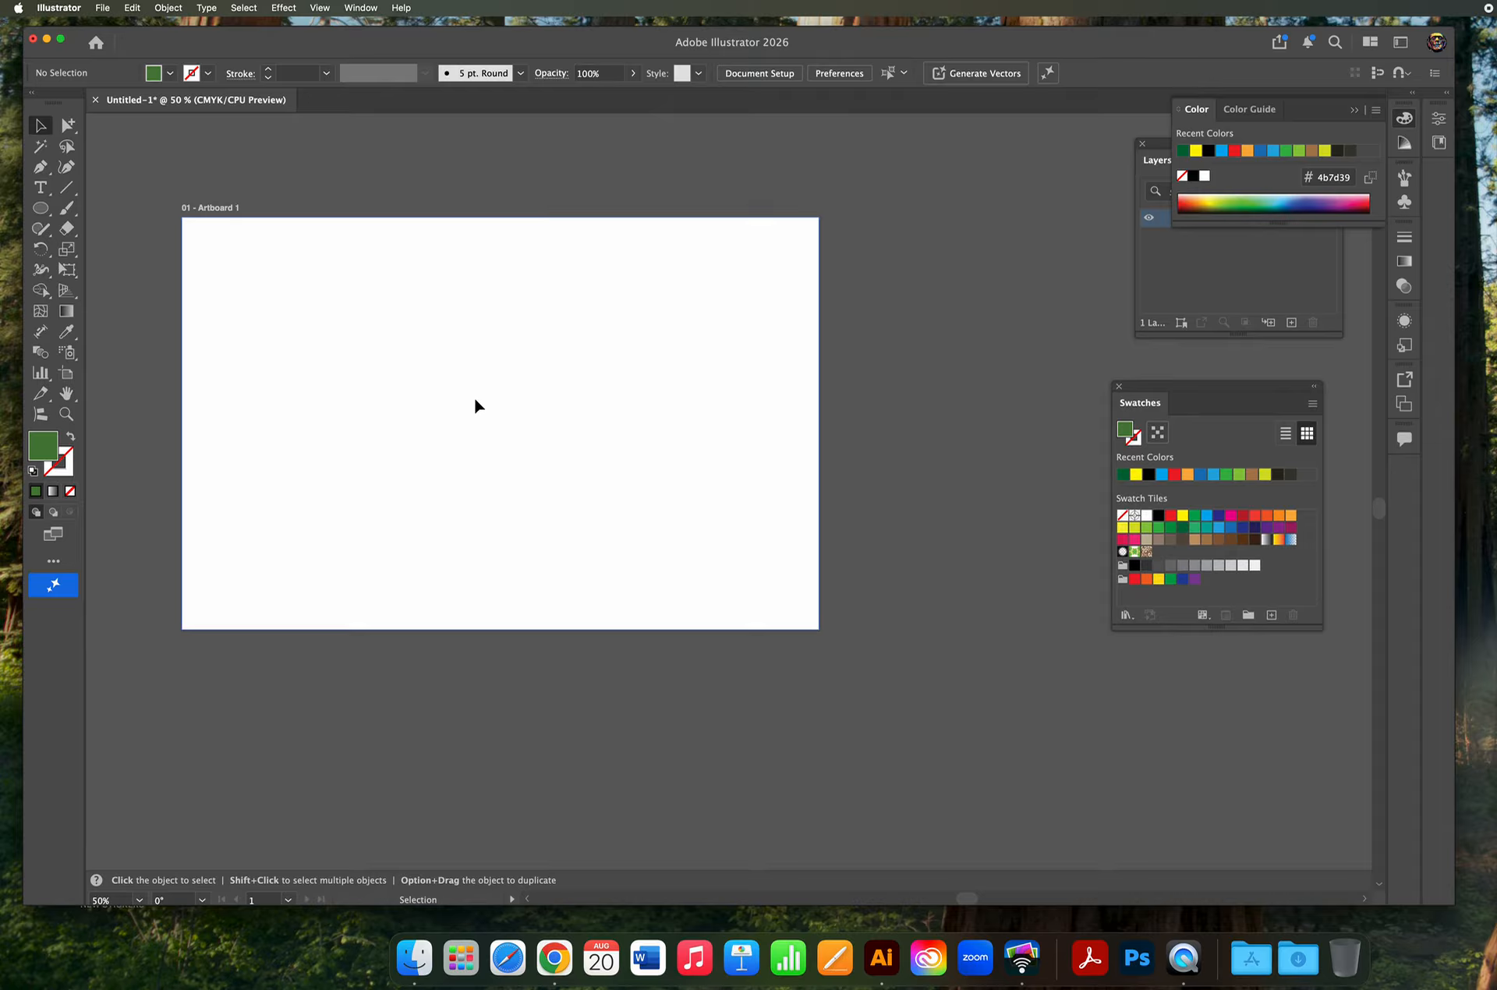
click(1352, 114)
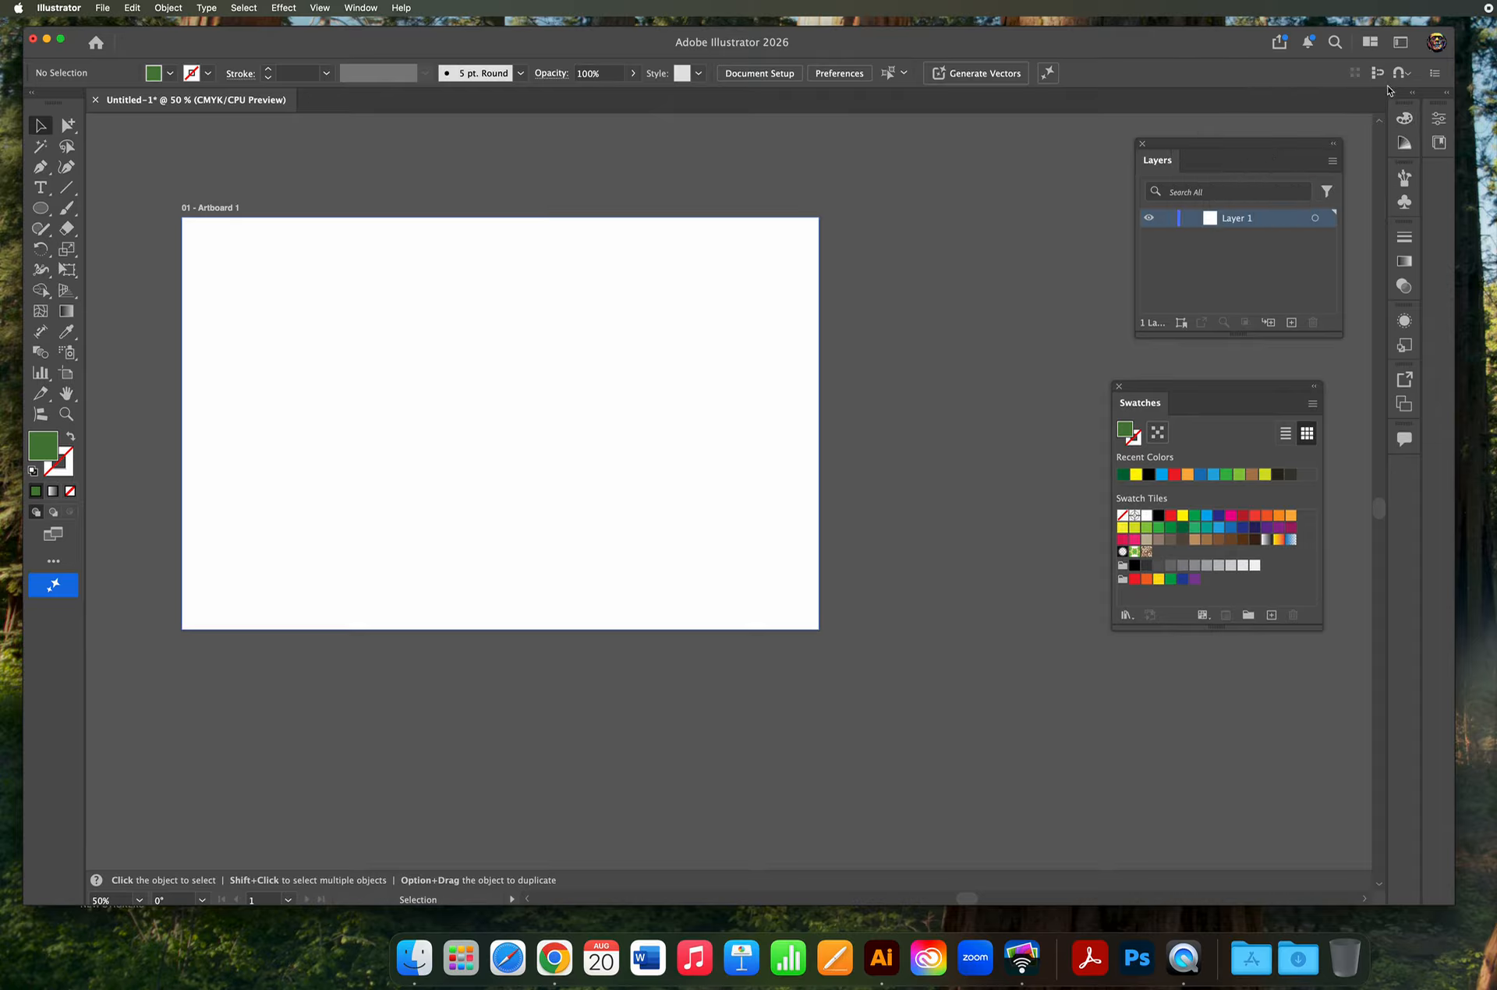